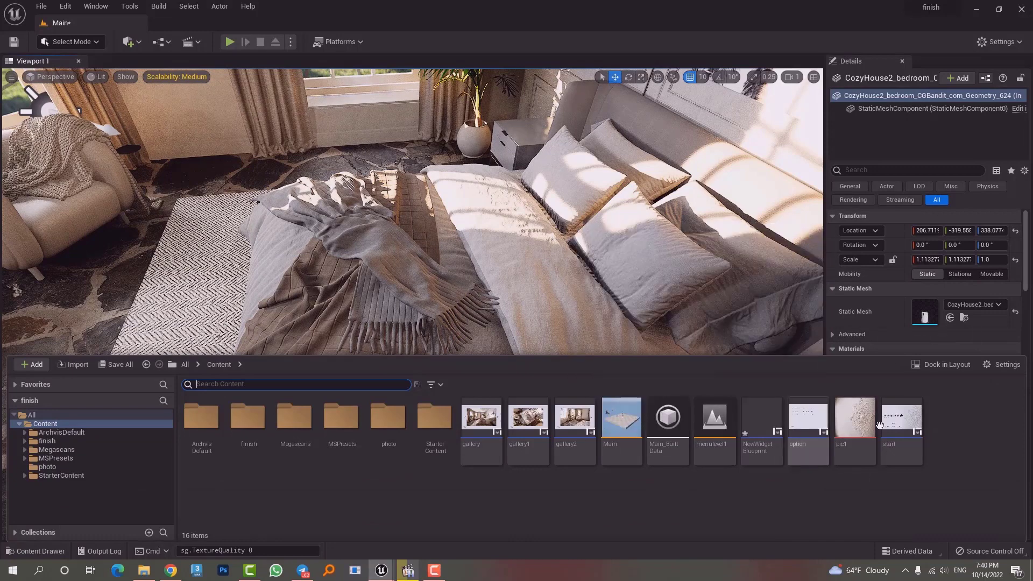
Open the start widget blueprint and examine its menu layout and ornament background.
{"action": "double_click", "coordinate": [901, 420]}
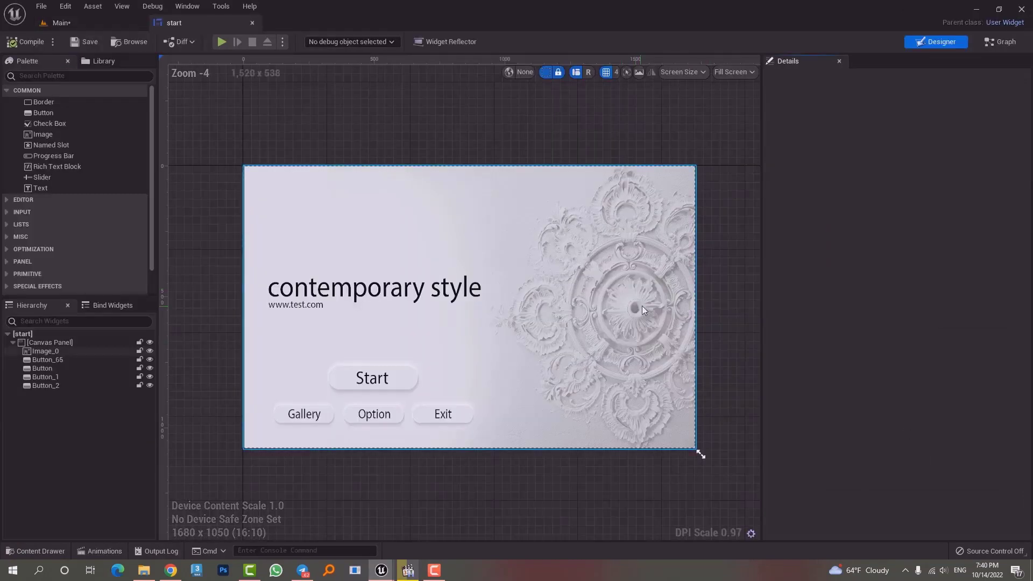
{"action": "scroll", "coordinate": [635, 309], "scroll_direction": "up", "scroll_amount": 4}
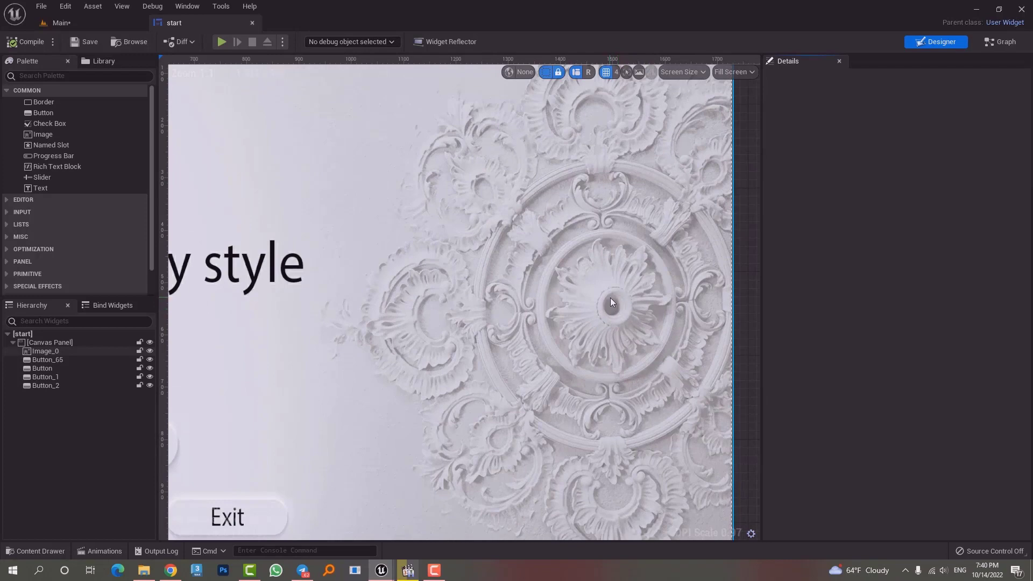
{"action": "scroll", "coordinate": [622, 330], "scroll_direction": "down", "scroll_amount": 4}
{"action": "scroll", "coordinate": [269, 263], "scroll_direction": "up", "scroll_amount": 1}
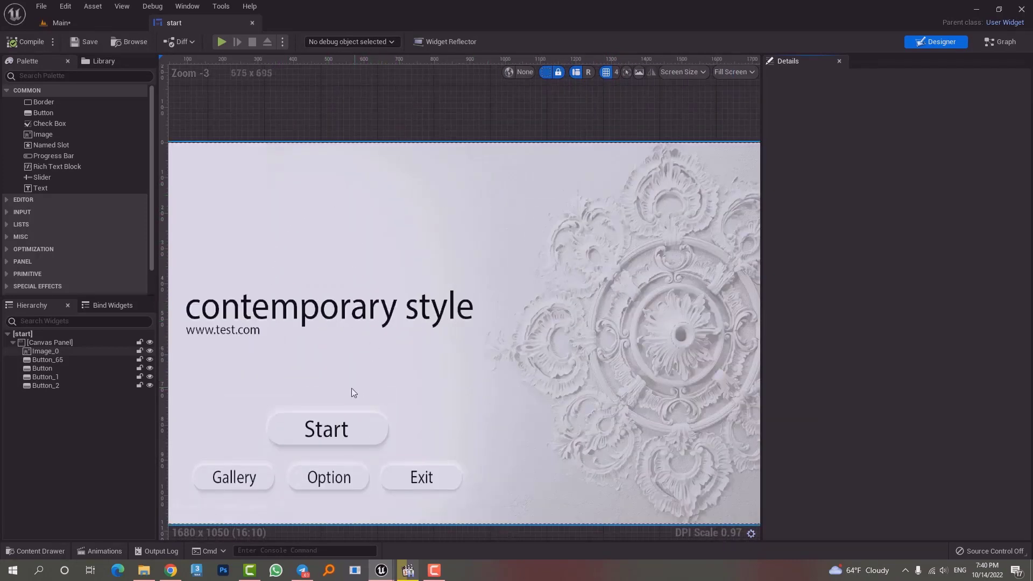
{"action": "scroll", "coordinate": [351, 389], "scroll_direction": "down", "scroll_amount": 1}
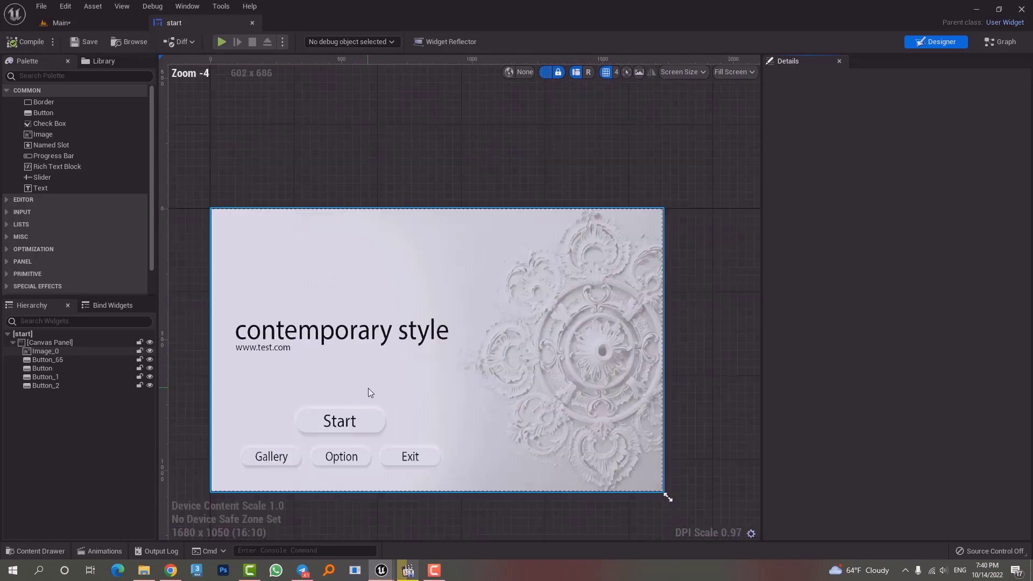
{"action": "right_click_drag", "start_coordinate": [369, 376], "coordinate": [407, 332]}
{"action": "scroll", "coordinate": [407, 331], "scroll_direction": "up", "scroll_amount": 1}
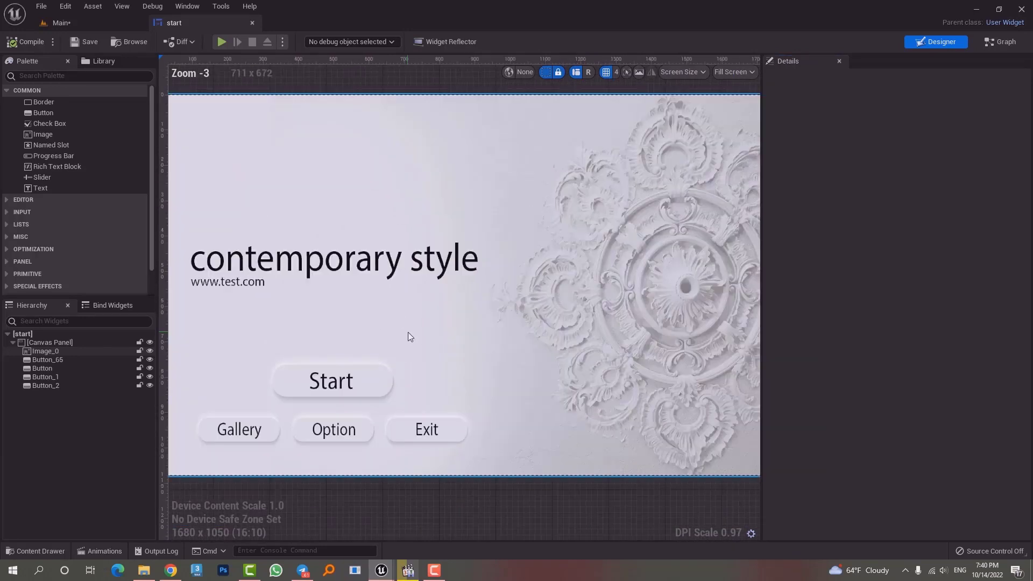
{"action": "scroll", "coordinate": [408, 331], "scroll_direction": "down", "scroll_amount": 1}
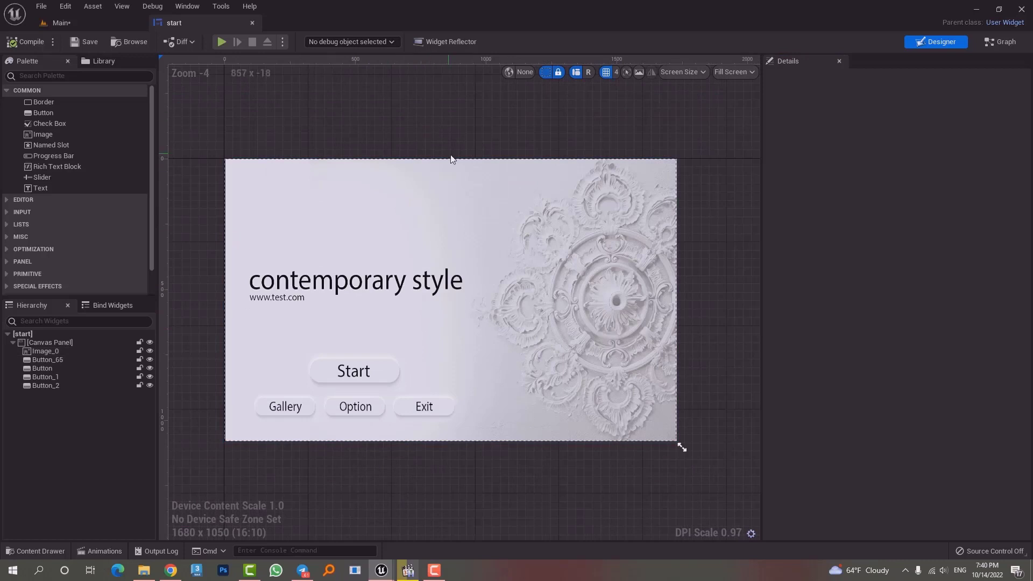
{"action": "scroll", "coordinate": [344, 223], "scroll_direction": "up", "scroll_amount": 1}
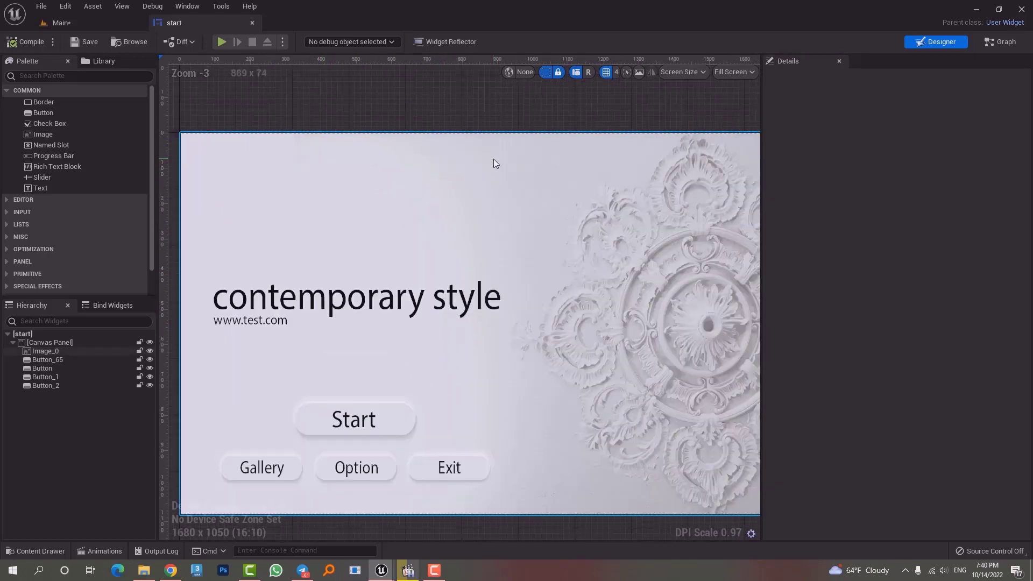
{"action": "scroll", "coordinate": [548, 183], "scroll_direction": "down", "scroll_amount": 1}
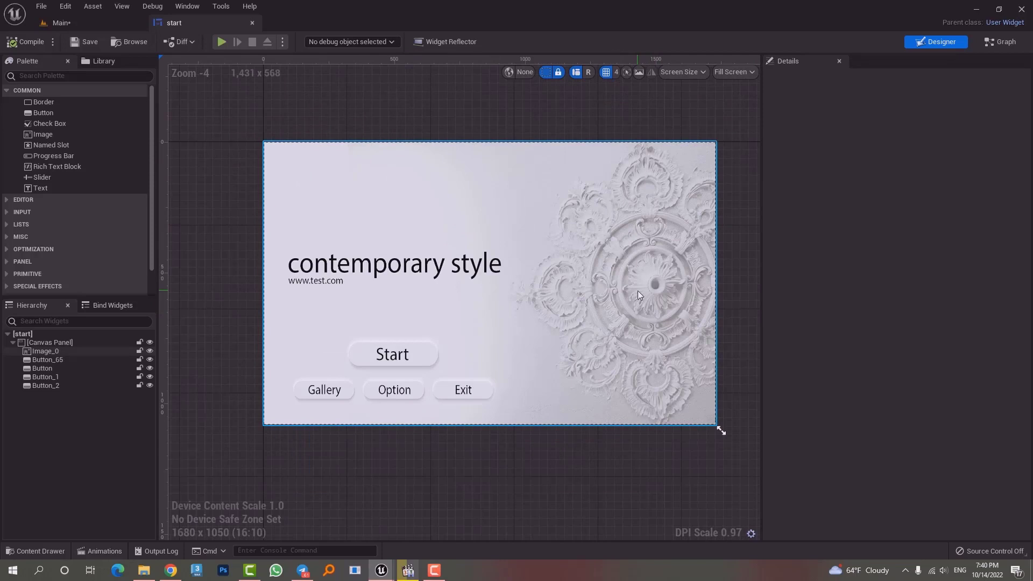
Add a button to the canvas beside the centre of the ornament, at about 1512, 532.
{"action": "scroll", "coordinate": [687, 277], "scroll_direction": "up", "scroll_amount": 6}
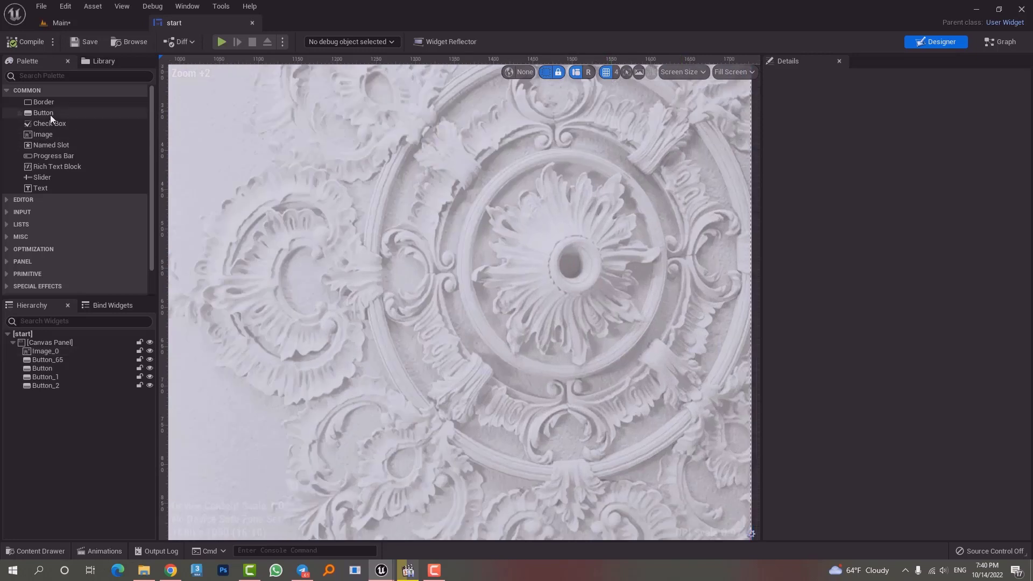
{"action": "left_click_drag", "start_coordinate": [50, 115], "coordinate": [572, 265]}
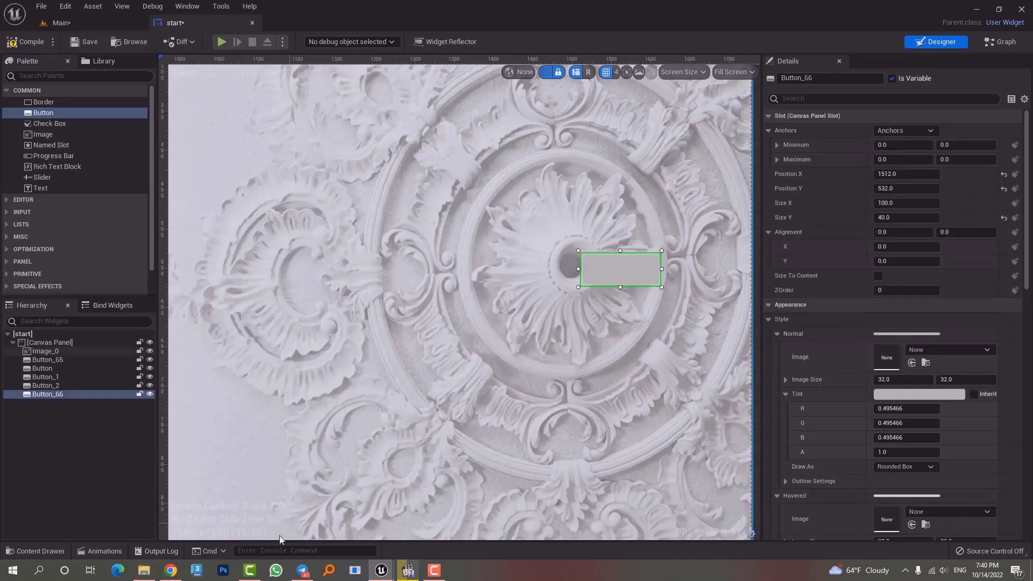
Import the BcaEL6bxi PNG from the "09- camera animation in widget" folder into the project's Content folder.
{"action": "key", "text": "ctrl+space"}
{"action": "left_click", "coordinate": [951, 366]}
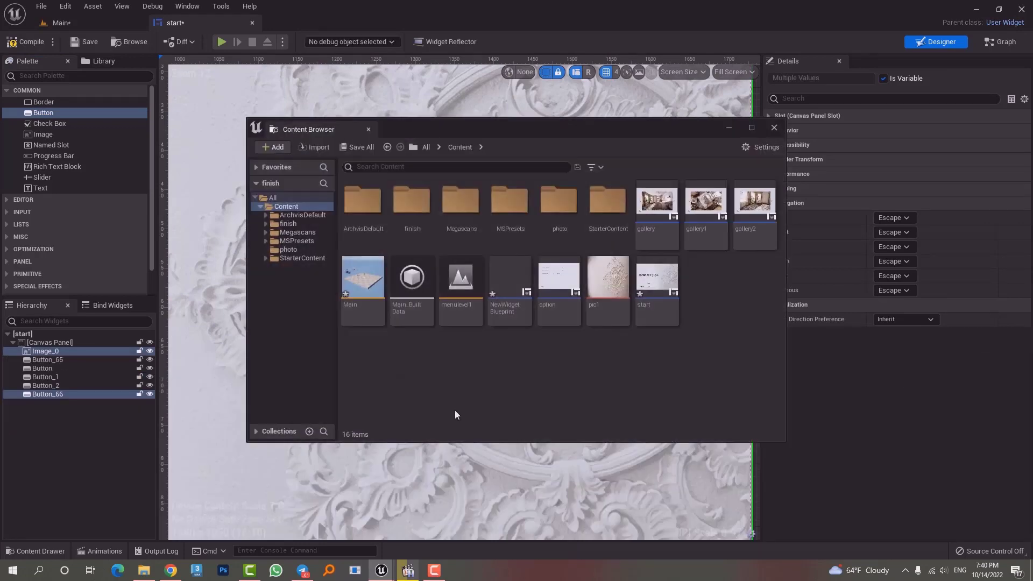
{"action": "left_click", "coordinate": [144, 570]}
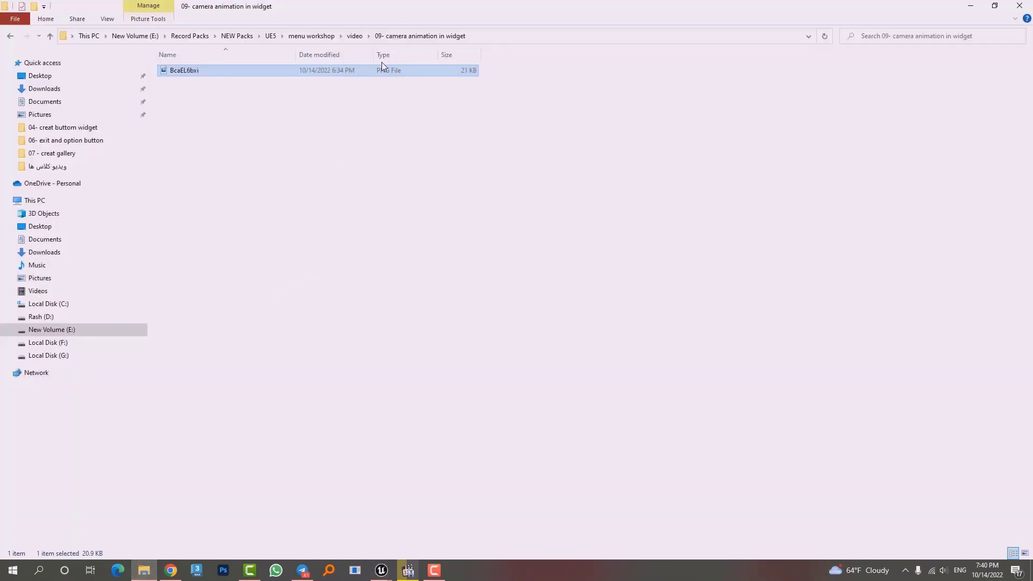
{"action": "key", "text": "super+Down"}
{"action": "left_click_drag", "start_coordinate": [663, 359], "coordinate": [722, 328]}
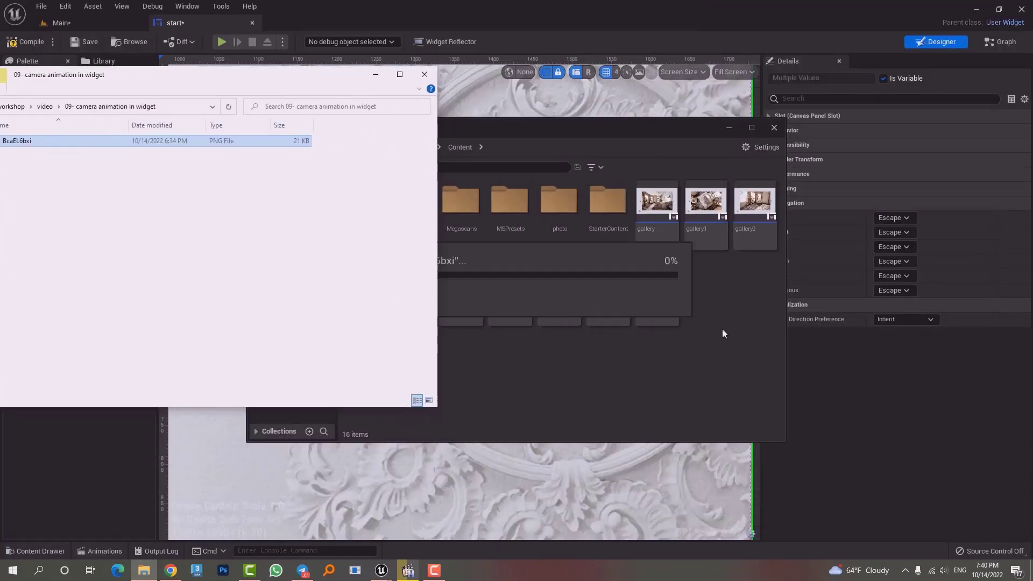
{"action": "left_click", "coordinate": [708, 350]}
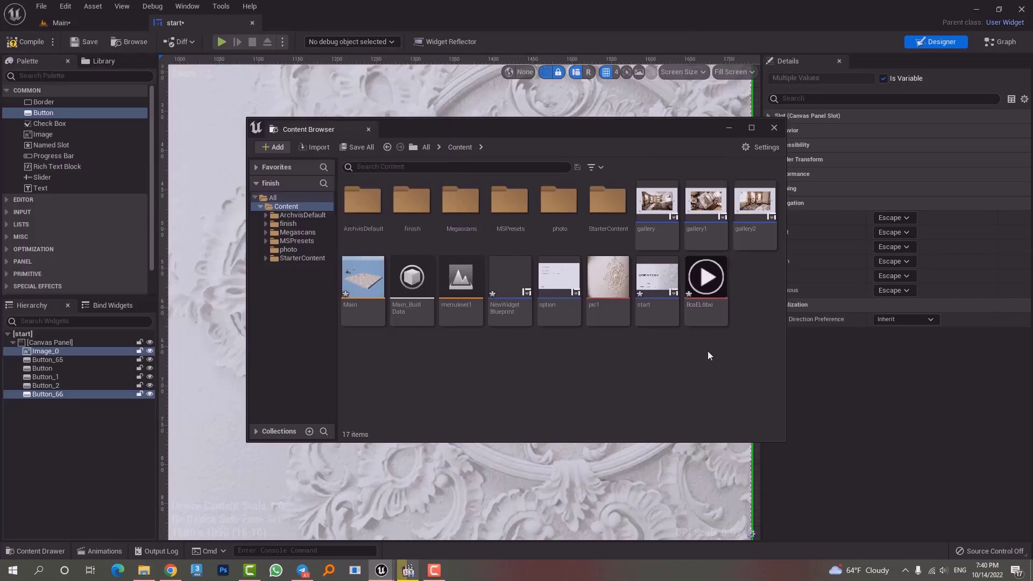
Rename the imported play-icon texture to 8586 and close the content browser.
{"action": "left_click", "coordinate": [718, 290]}
{"action": "key", "text": "F2"}
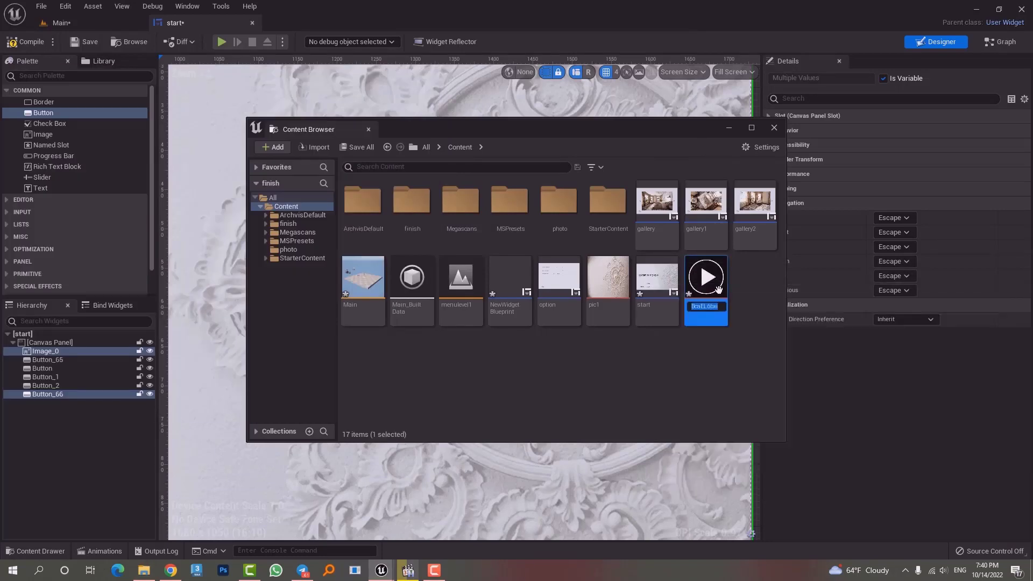
{"action": "key", "text": "Return"}
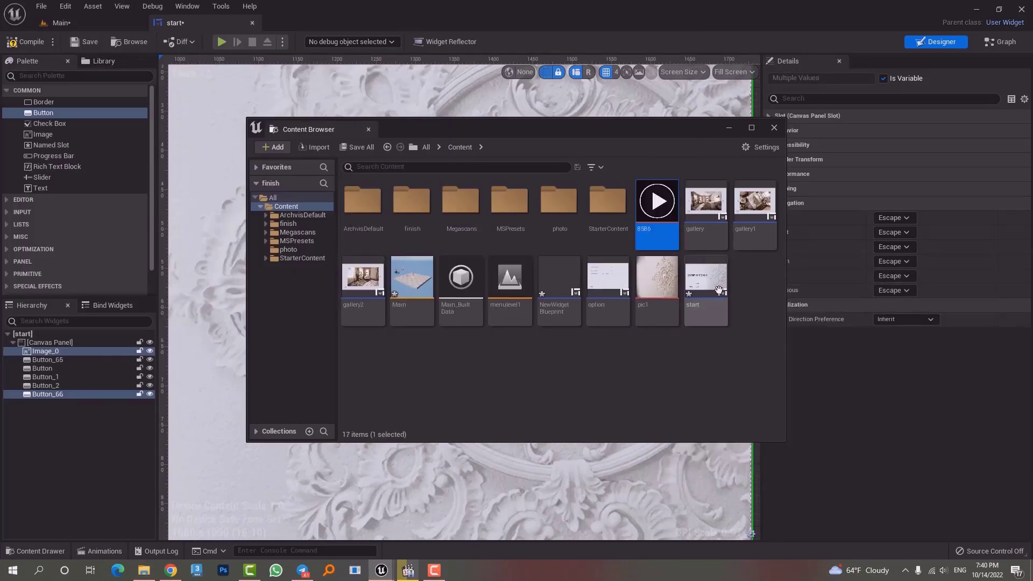
{"action": "left_click", "coordinate": [774, 127]}
Move the new button over the ornament's centre and assign texture 8586 as its Normal image.
{"action": "left_click", "coordinate": [614, 267]}
{"action": "left_click_drag", "start_coordinate": [579, 267], "coordinate": [574, 273]}
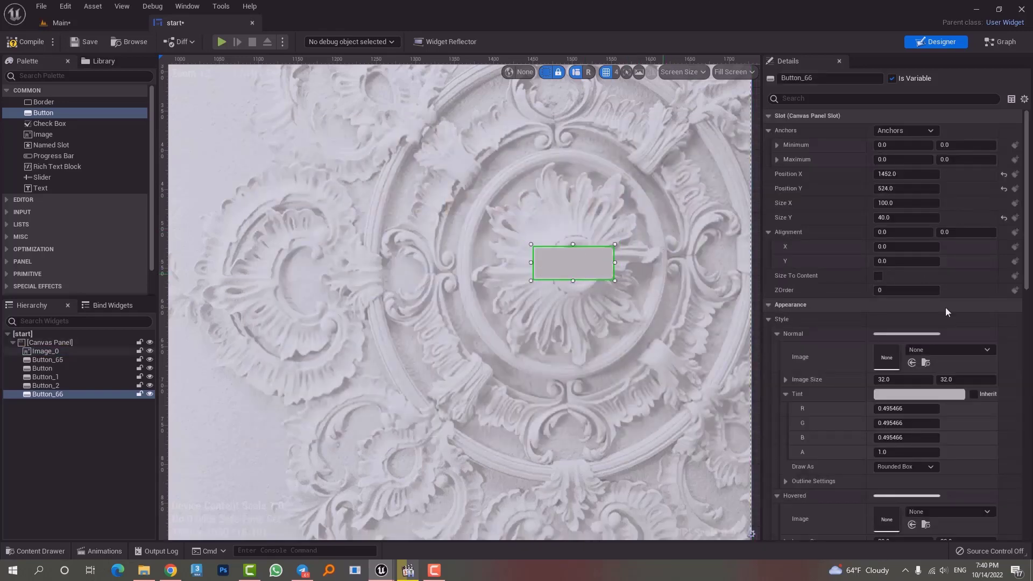
{"action": "left_click", "coordinate": [955, 352]}
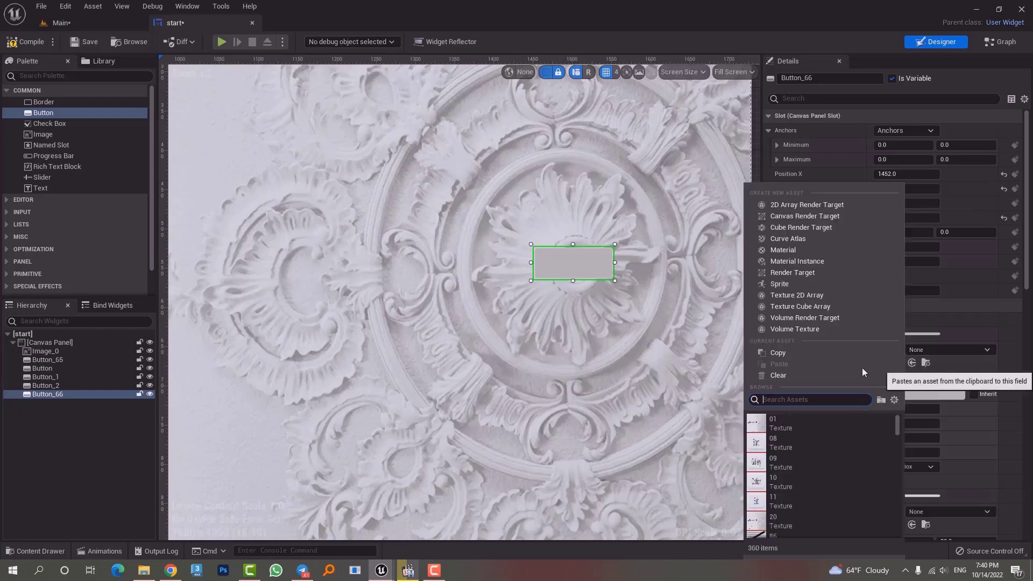
{"action": "type", "text": "8586"}
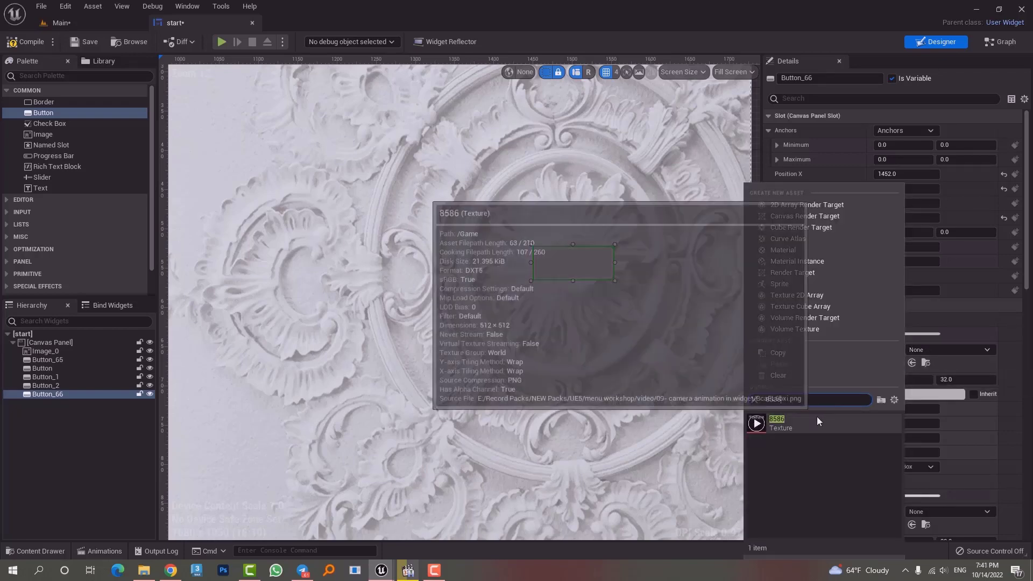
{"action": "left_click", "coordinate": [817, 420]}
Resize the play button to 128 by 128 and centre it on the ornament at about 1436, 484.
{"action": "mouse_move", "coordinate": [614, 280]}
{"action": "left_mouse_down"}
{"action": "mouse_move", "coordinate": [639, 341]}
{"action": "mouse_move", "coordinate": [603, 284]}
{"action": "left_mouse_up"}
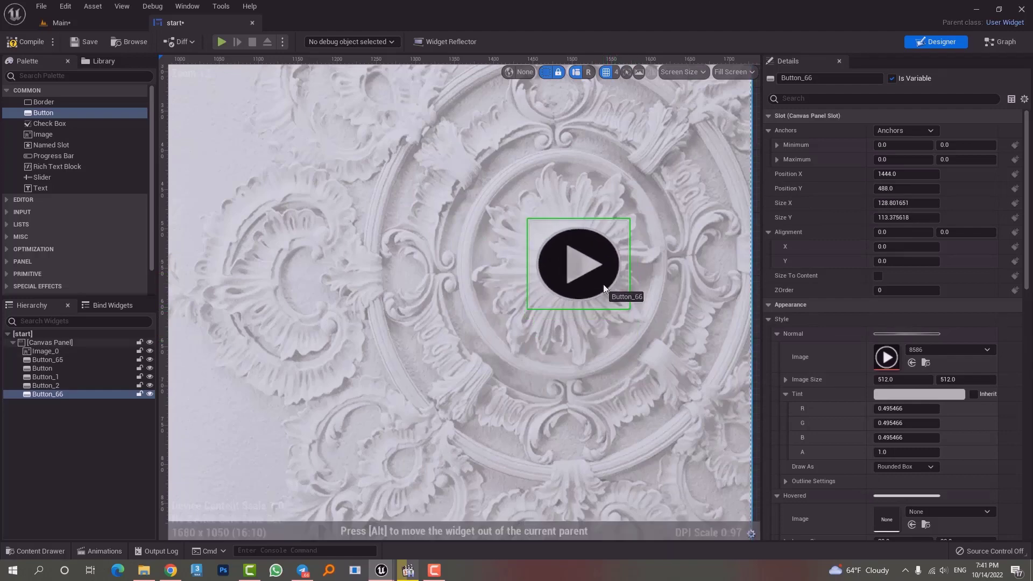
{"action": "scroll", "coordinate": [608, 291], "scroll_direction": "down", "scroll_amount": 13}
{"action": "scroll", "coordinate": [610, 287], "scroll_direction": "up", "scroll_amount": 1}
{"action": "left_click", "coordinate": [611, 285]}
{"action": "scroll", "coordinate": [610, 283], "scroll_direction": "up", "scroll_amount": 12}
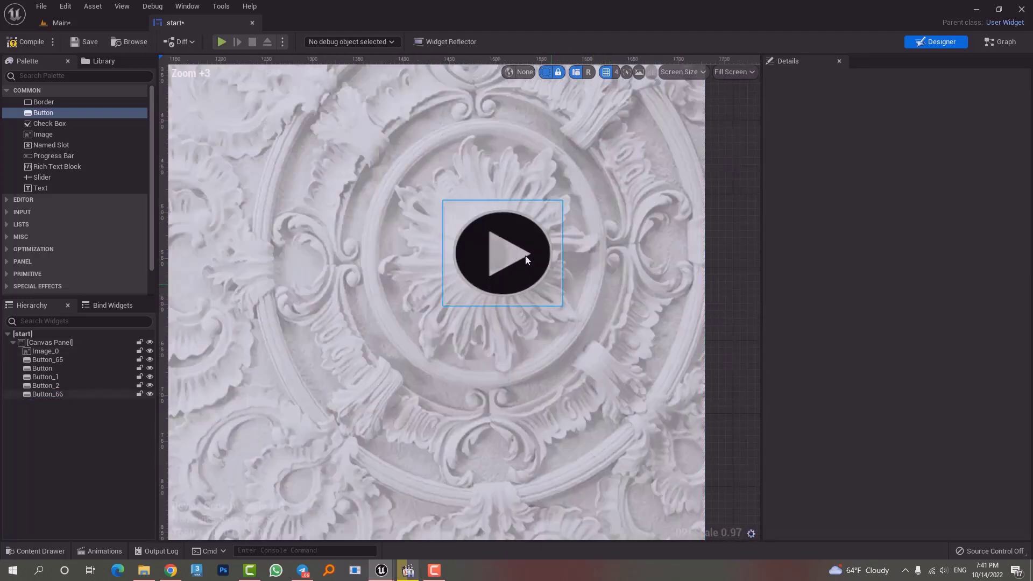
{"action": "left_click", "coordinate": [511, 252]}
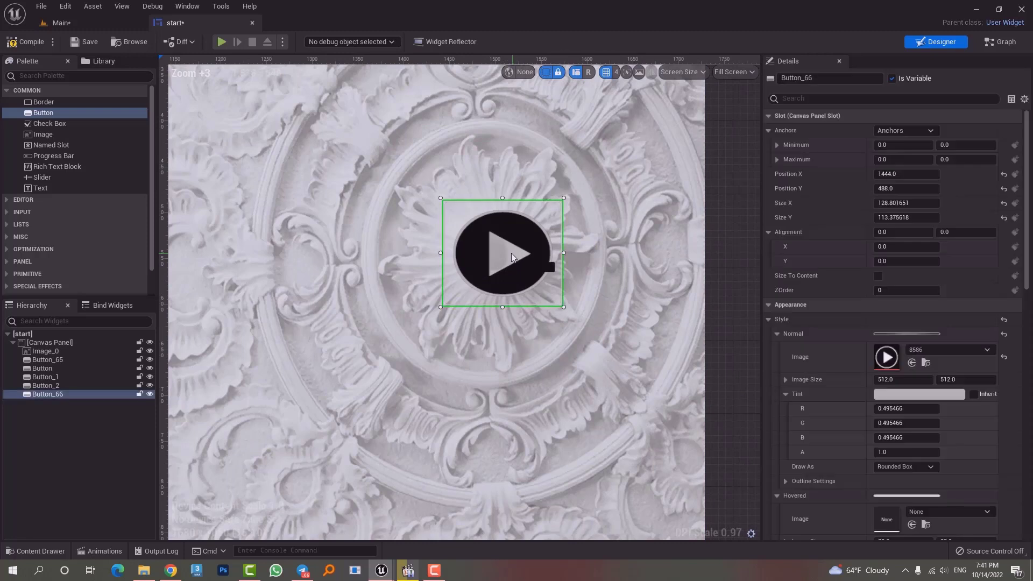
{"action": "left_click", "coordinate": [907, 203]}
{"action": "type", "text": "128"}
{"action": "key", "text": "Tab"}
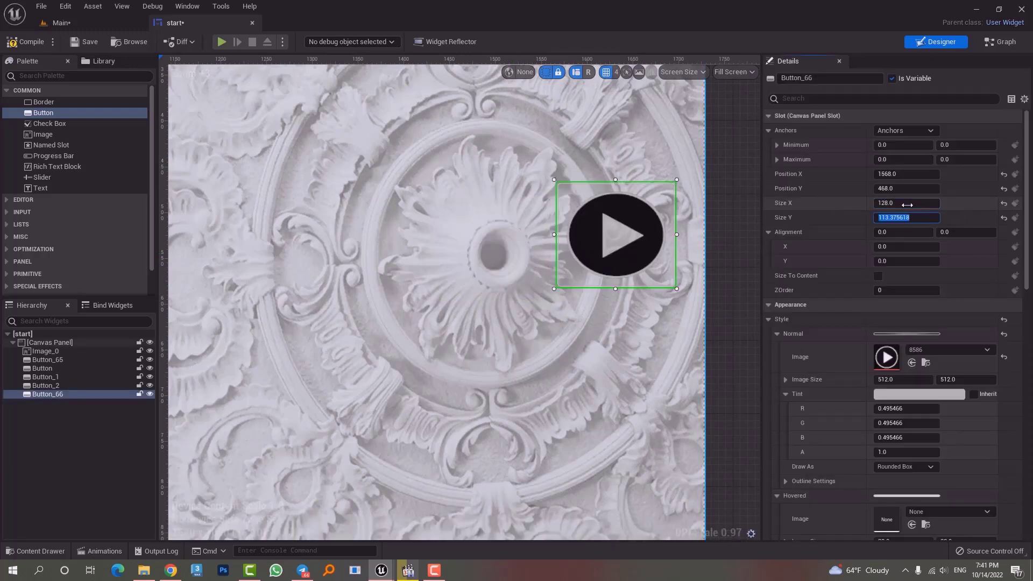
{"action": "type", "text": "128"}
{"action": "key", "text": "Return"}
{"action": "left_click_drag", "start_coordinate": [653, 268], "coordinate": [532, 276]}
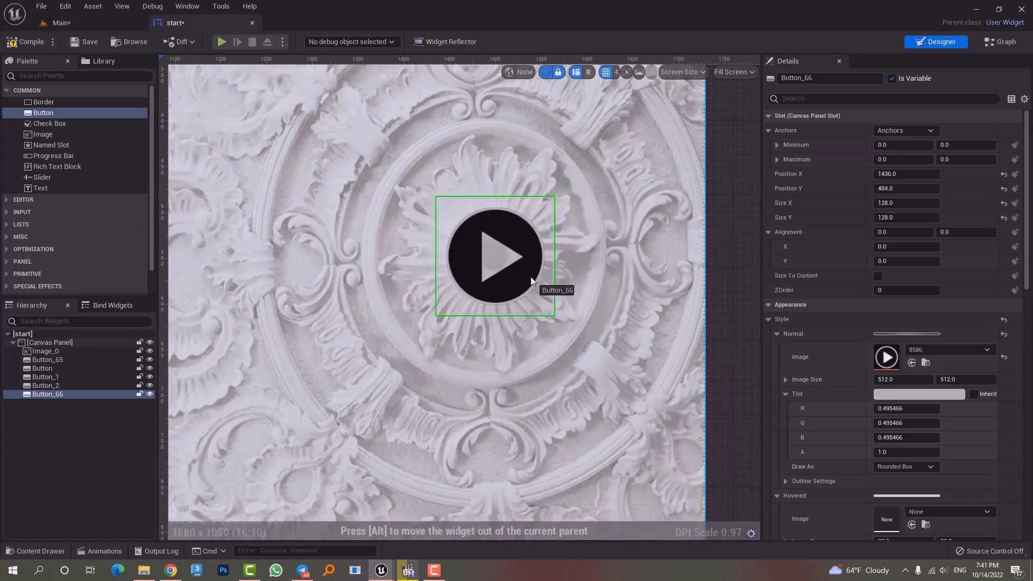
Assign texture 8586 as the play button's Hovered image.
{"action": "left_click", "coordinate": [947, 350]}
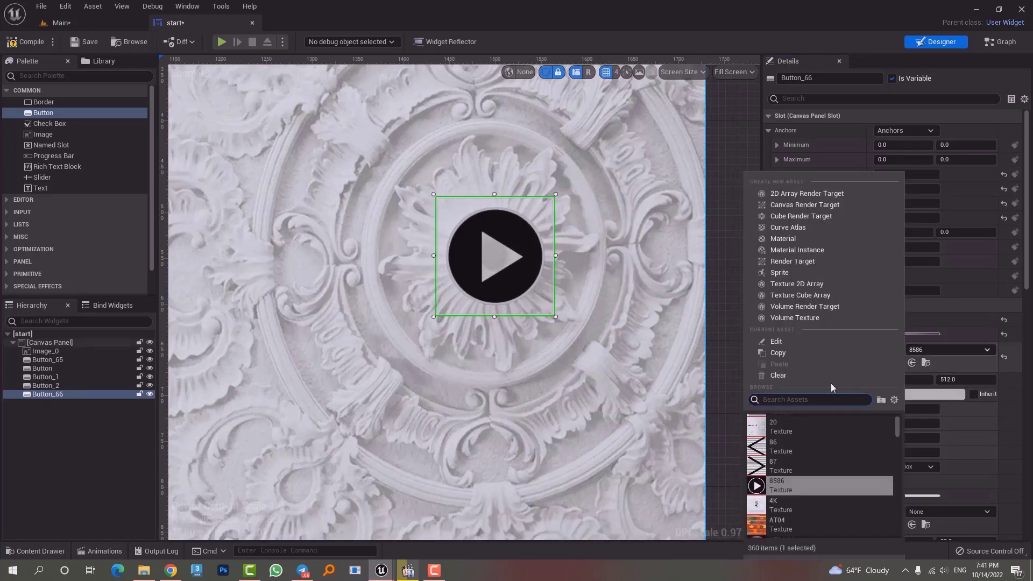
{"action": "scroll", "coordinate": [960, 456], "scroll_direction": "down", "scroll_amount": 3}
{"action": "left_click", "coordinate": [960, 456]}
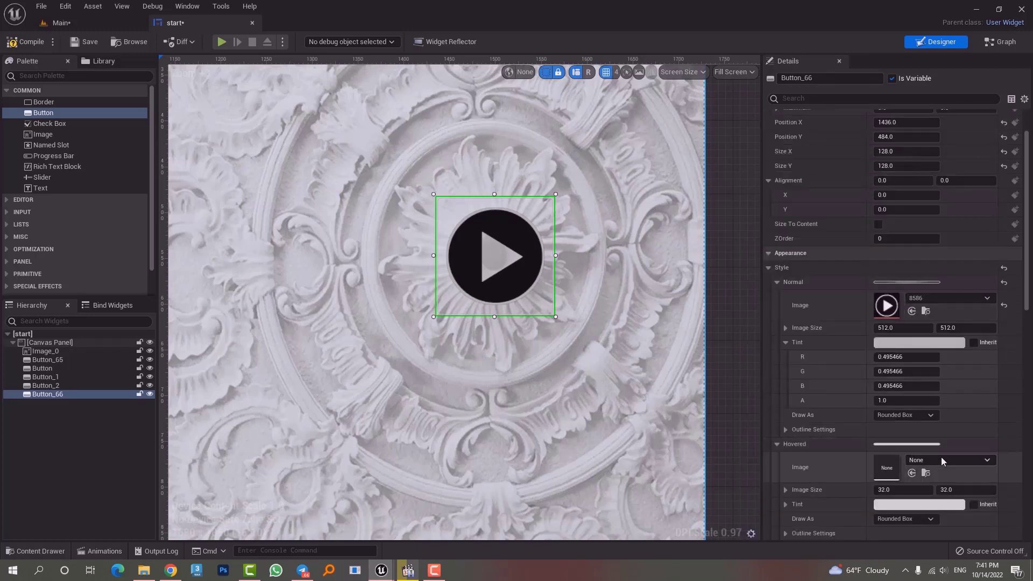
{"action": "left_click", "coordinate": [942, 459]}
{"action": "type", "text": "586"}
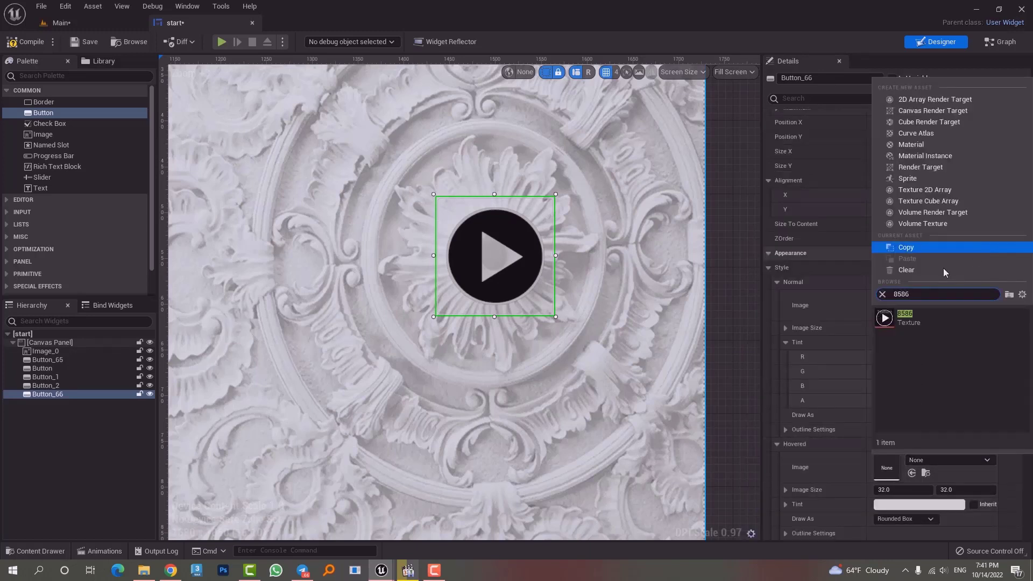
{"action": "left_click", "coordinate": [909, 317]}
Assign texture 8586 as the play button's Pressed image.
{"action": "scroll", "coordinate": [927, 460], "scroll_direction": "down", "scroll_amount": 5}
{"action": "scroll", "coordinate": [924, 458], "scroll_direction": "down", "scroll_amount": 1}
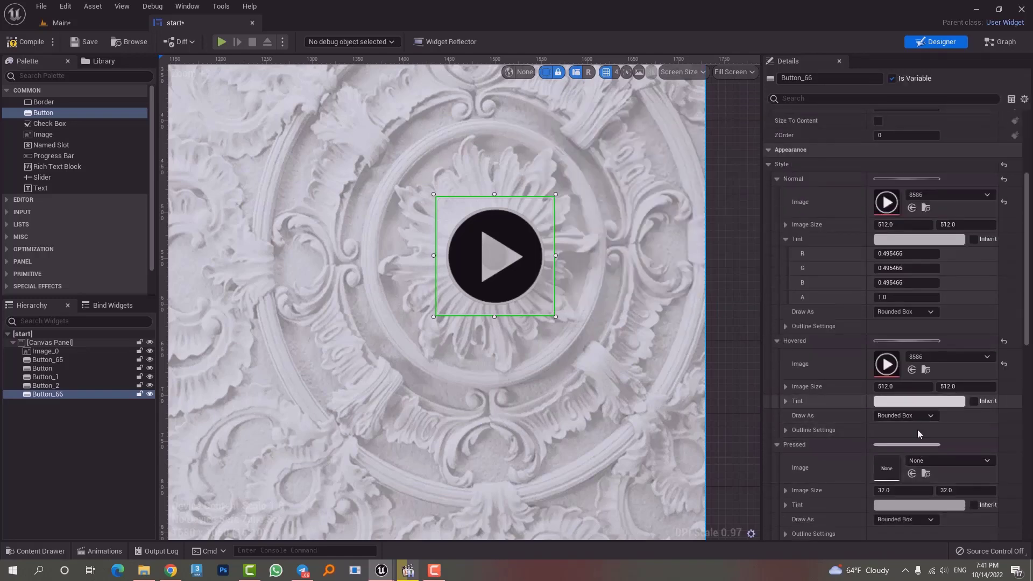
{"action": "left_click", "coordinate": [922, 463]}
{"action": "type", "text": "858"}
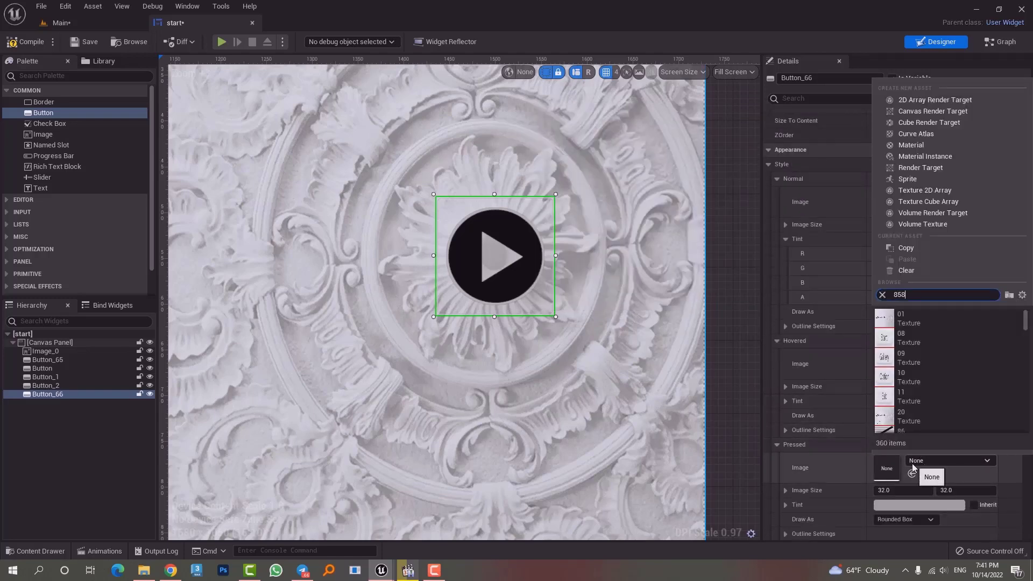
{"action": "type", "text": "6"}
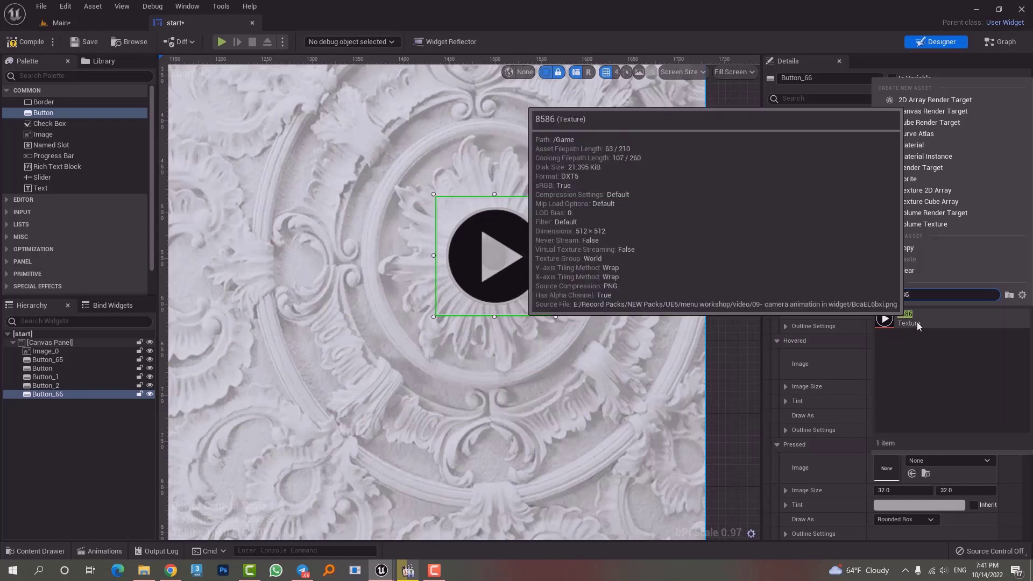
{"action": "left_click", "coordinate": [931, 324]}
Set the play button's Pressed Sound to the Fire01 sound wave and deselect the button.
{"action": "scroll", "coordinate": [929, 479], "scroll_direction": "down", "scroll_amount": 2}
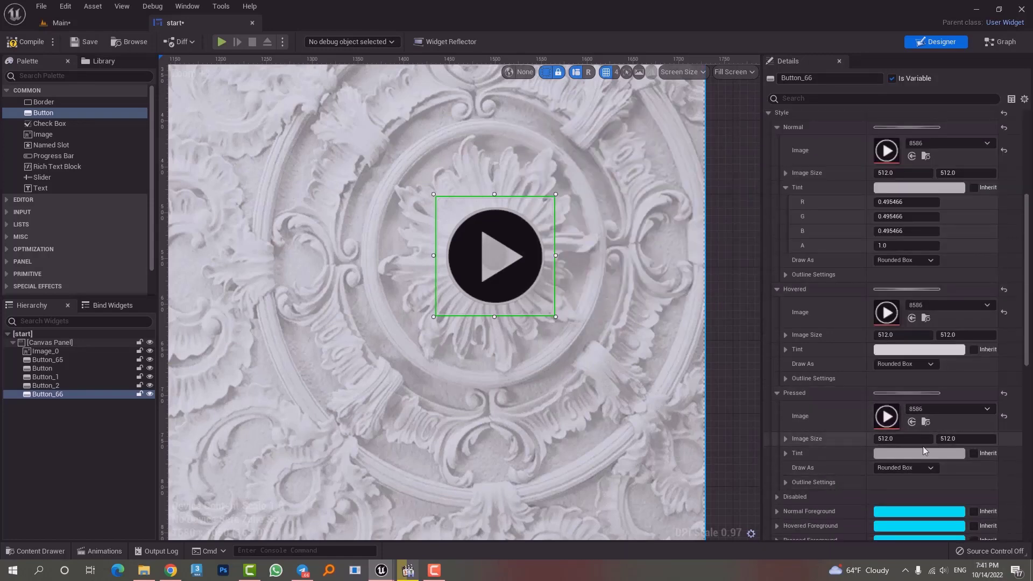
{"action": "scroll", "coordinate": [922, 446], "scroll_direction": "down", "scroll_amount": 9}
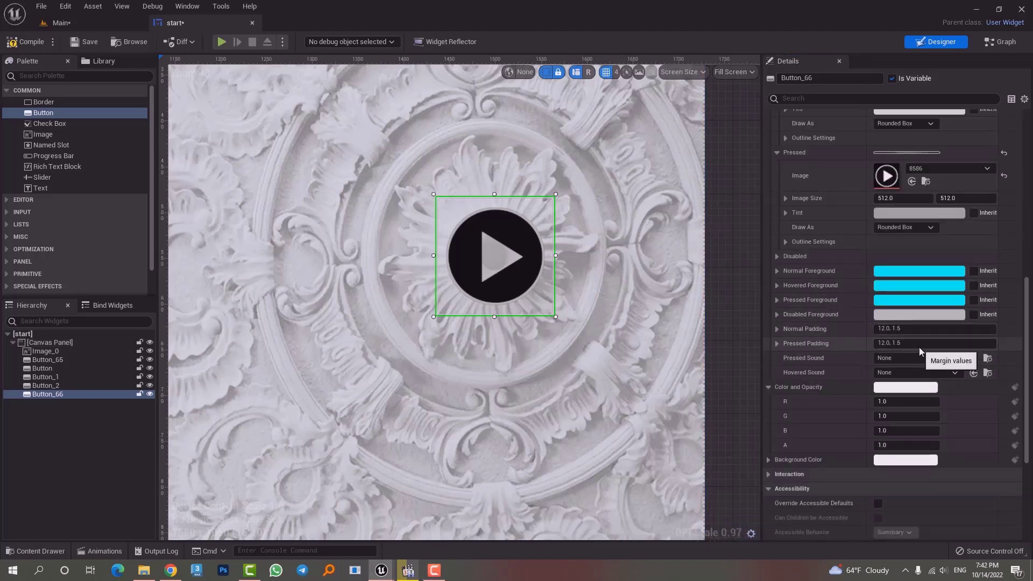
{"action": "left_click", "coordinate": [928, 359]}
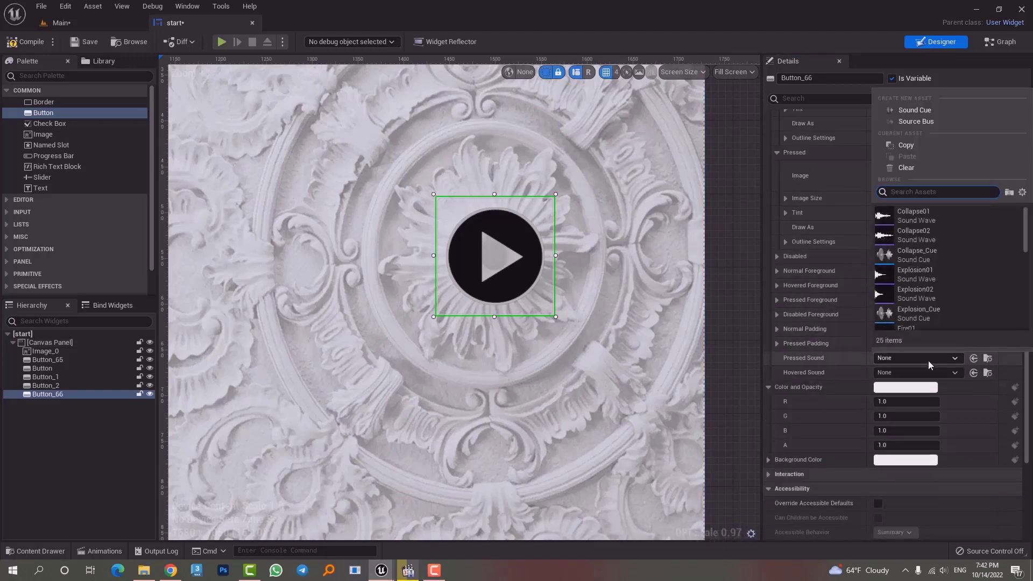
{"action": "type", "text": "01"}
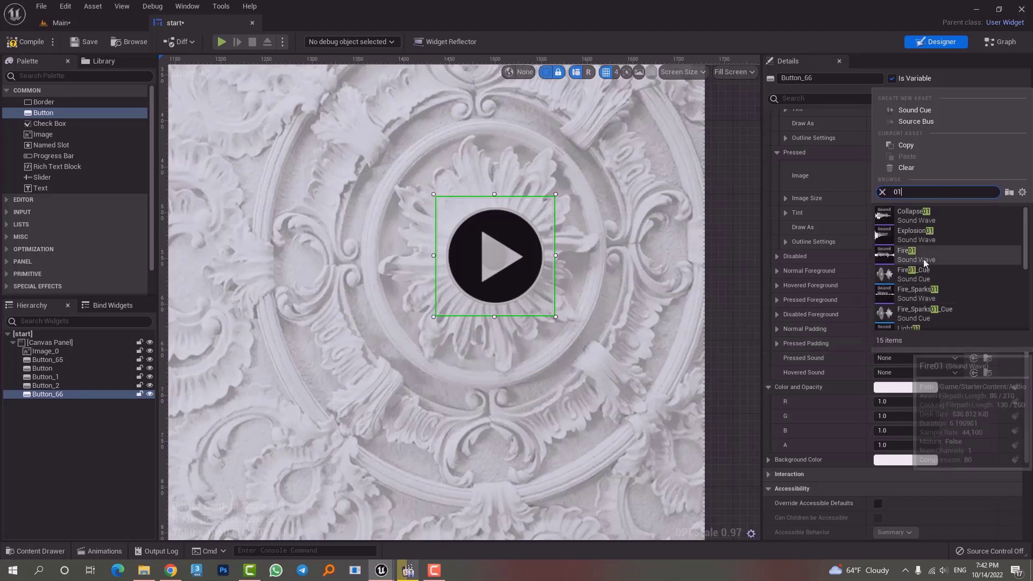
{"action": "left_click", "coordinate": [923, 259]}
{"action": "scroll", "coordinate": [593, 287], "scroll_direction": "down", "scroll_amount": 8}
{"action": "left_click", "coordinate": [639, 272]}
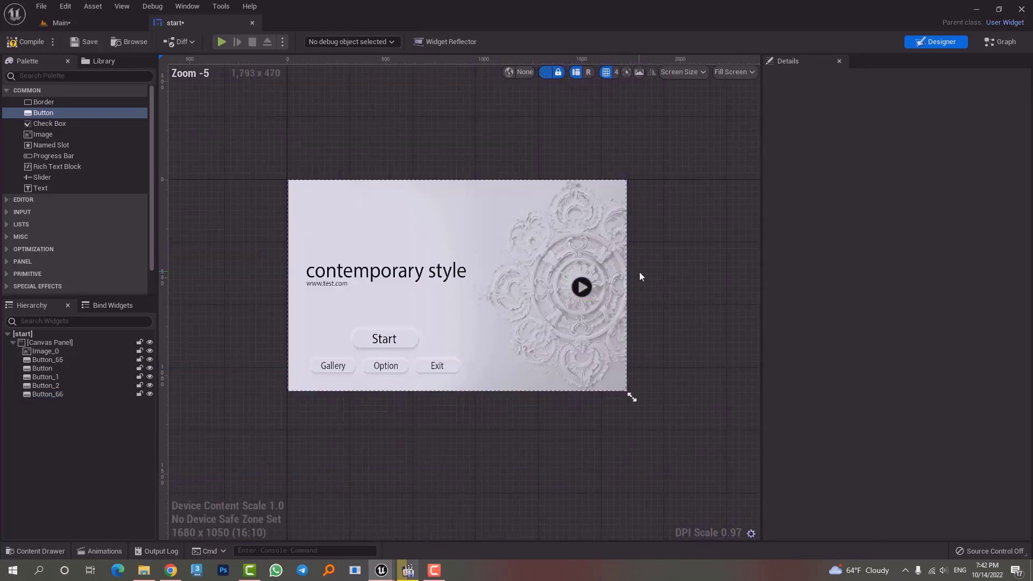
Set Draw As to Image for the play button's Pressed, Hovered and Normal styles.
{"action": "scroll", "coordinate": [499, 302], "scroll_direction": "up", "scroll_amount": 2}
{"action": "scroll", "coordinate": [682, 267], "scroll_direction": "up", "scroll_amount": 3}
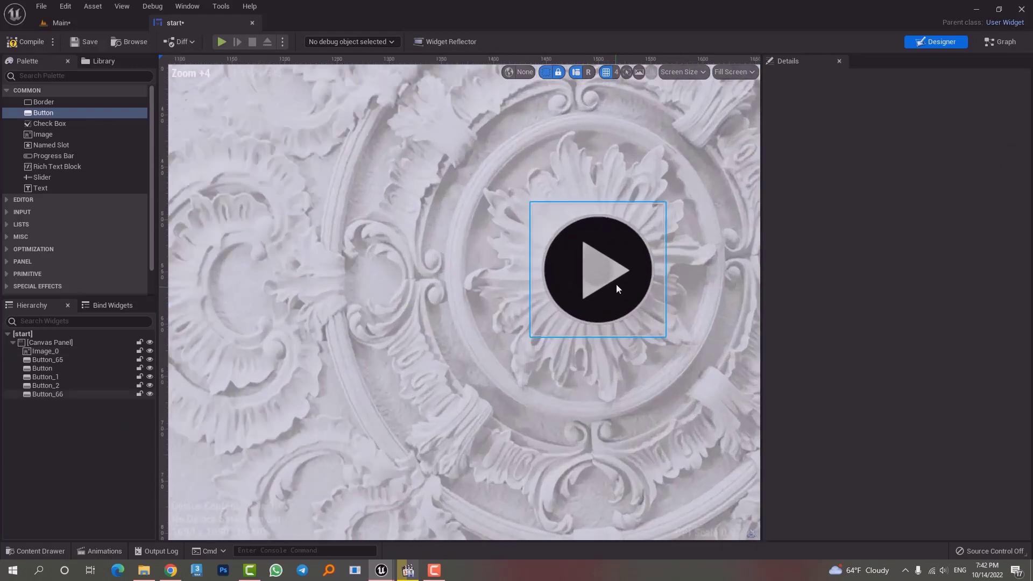
{"action": "left_click", "coordinate": [602, 275]}
{"action": "scroll", "coordinate": [968, 269], "scroll_direction": "up", "scroll_amount": 3}
{"action": "left_click", "coordinate": [905, 347]}
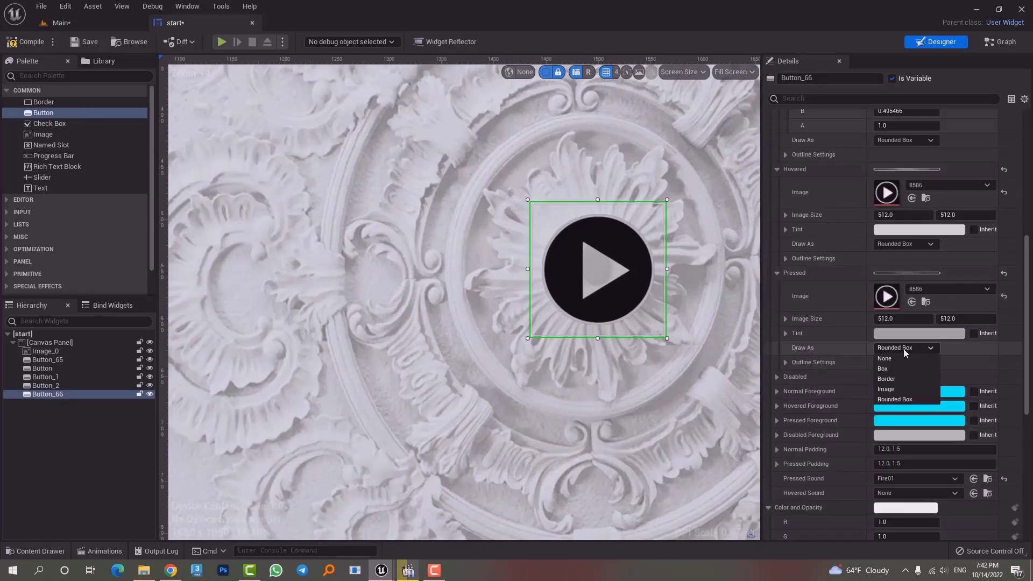
{"action": "left_click", "coordinate": [893, 390]}
{"action": "scroll", "coordinate": [948, 285], "scroll_direction": "up", "scroll_amount": 2}
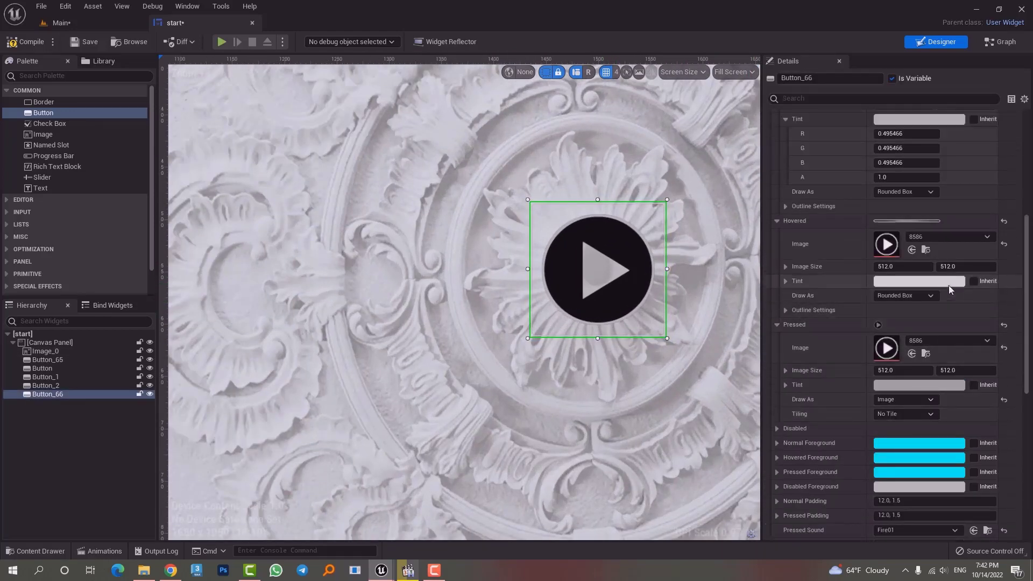
{"action": "left_click", "coordinate": [918, 295]}
{"action": "left_click", "coordinate": [898, 338]}
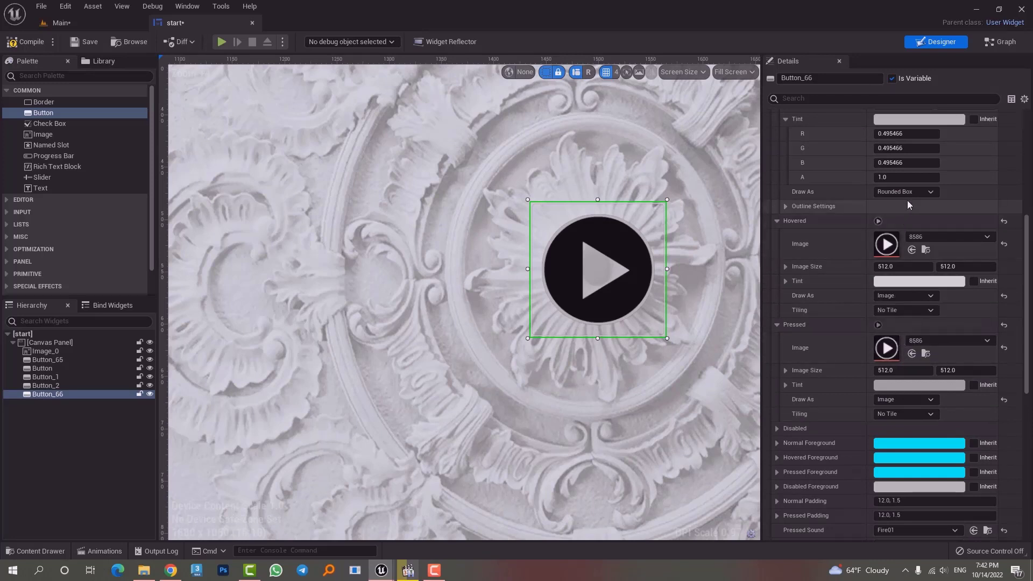
{"action": "left_click", "coordinate": [907, 192]}
{"action": "left_click", "coordinate": [908, 234]}
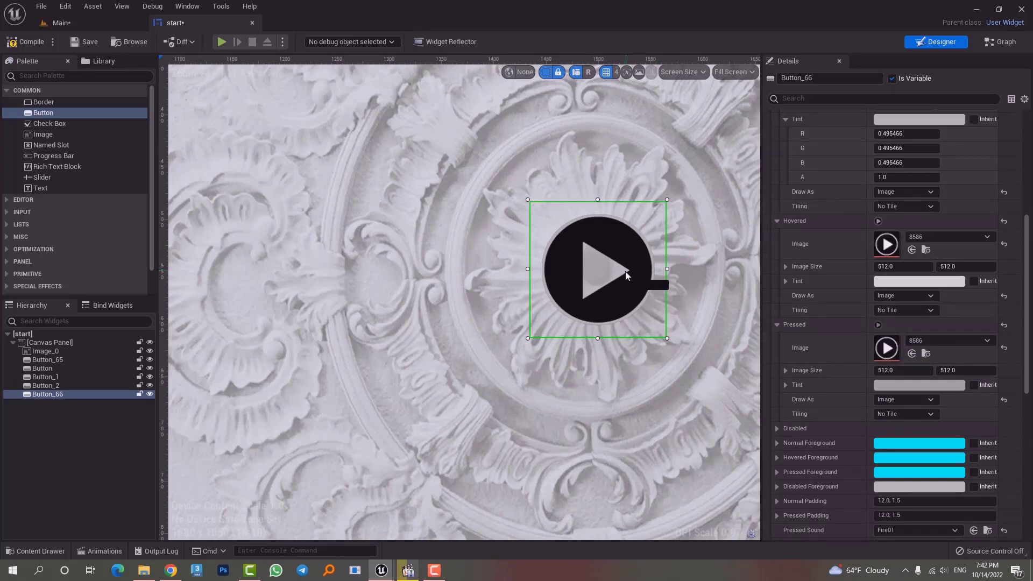
Nudge the play button slightly to the left on the ornament and save the start widget.
{"action": "left_click_drag", "start_coordinate": [626, 273], "coordinate": [626, 272]}
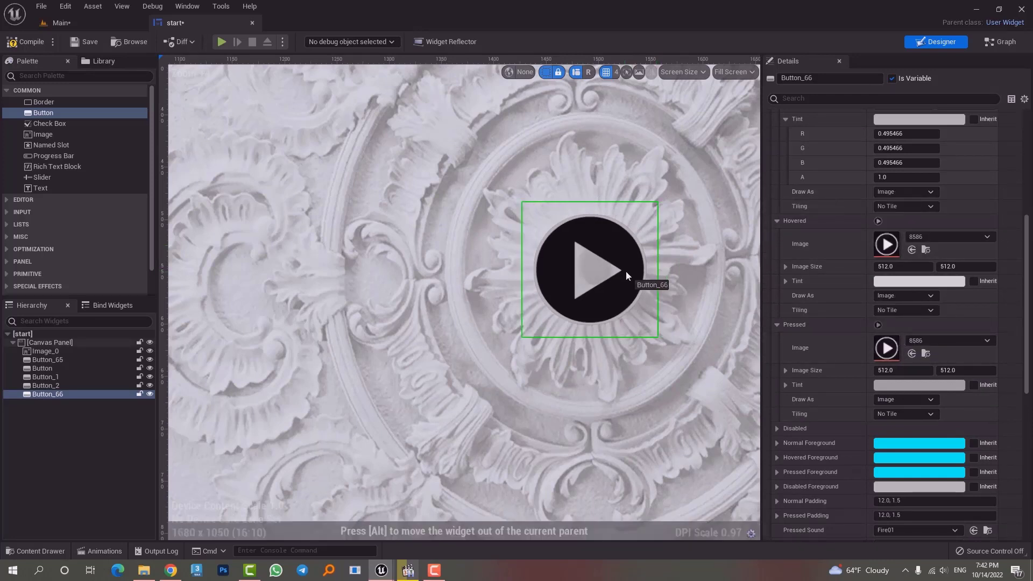
{"action": "scroll", "coordinate": [626, 275], "scroll_direction": "down", "scroll_amount": 14}
{"action": "left_click", "coordinate": [675, 267]}
{"action": "scroll", "coordinate": [658, 295], "scroll_direction": "up", "scroll_amount": 3}
{"action": "right_click_drag", "start_coordinate": [374, 274], "coordinate": [404, 296]}
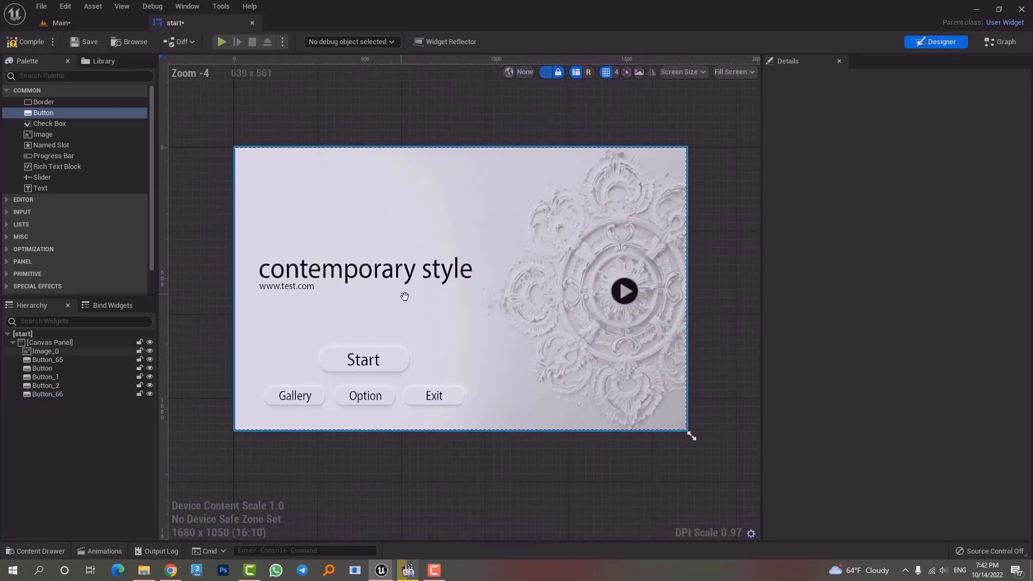
{"action": "scroll", "coordinate": [464, 301], "scroll_direction": "up", "scroll_amount": 1}
{"action": "scroll", "coordinate": [474, 301], "scroll_direction": "down", "scroll_amount": 2}
{"action": "scroll", "coordinate": [696, 322], "scroll_direction": "up", "scroll_amount": 1}
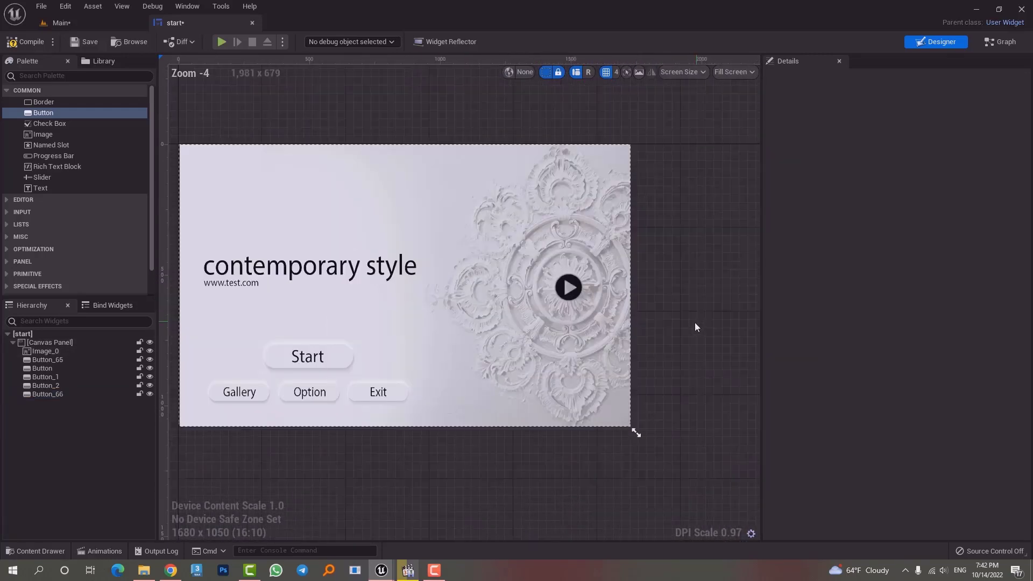
{"action": "right_click_drag", "start_coordinate": [520, 291], "coordinate": [534, 289]}
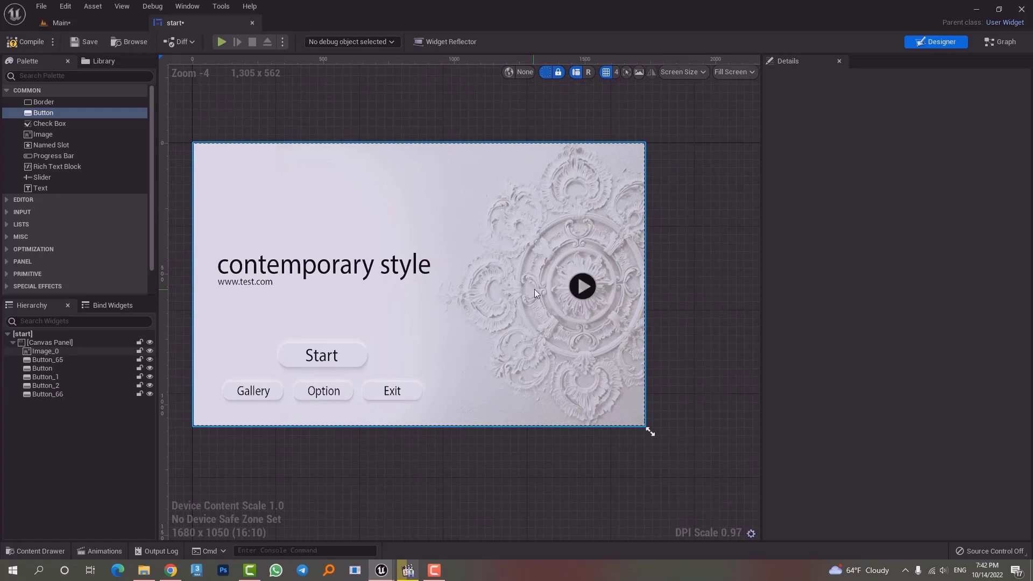
{"action": "left_click", "coordinate": [587, 293]}
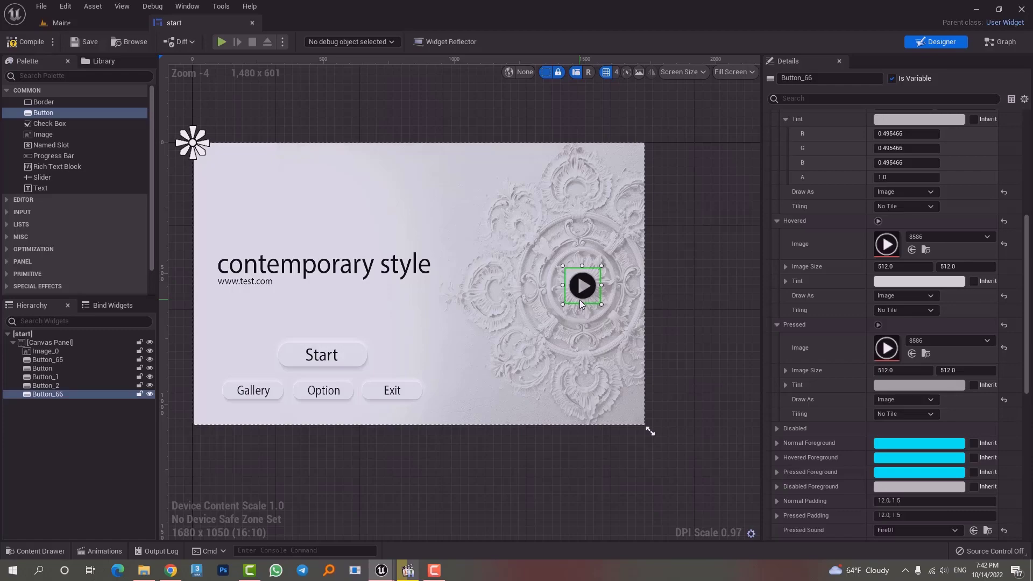
Duplicate the Main level under the name camera and open the new level.
{"action": "left_click", "coordinate": [62, 23]}
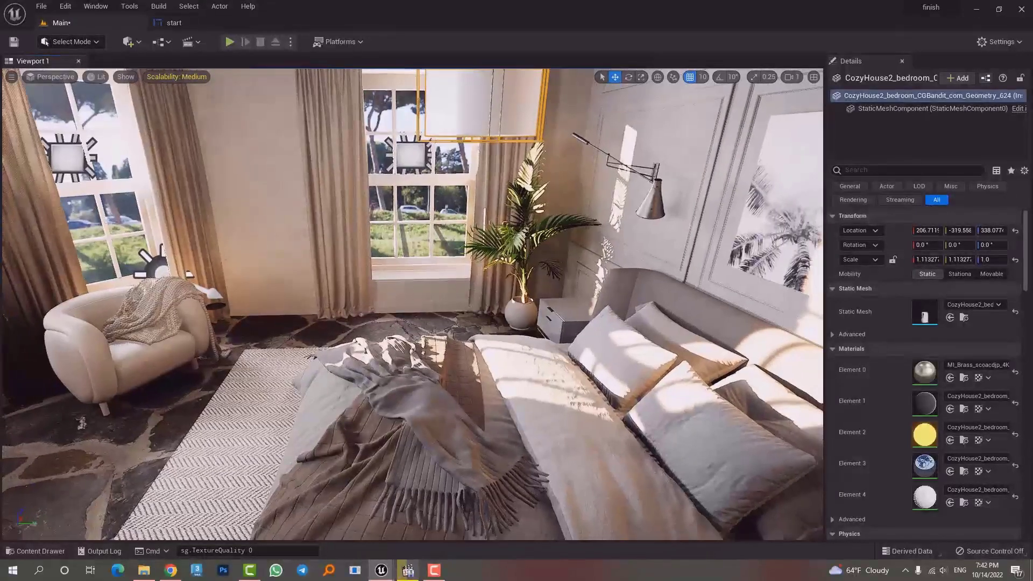
{"action": "right_click_drag", "start_coordinate": [571, 490], "coordinate": [511, 495]}
{"action": "key", "text": "ctrl+space"}
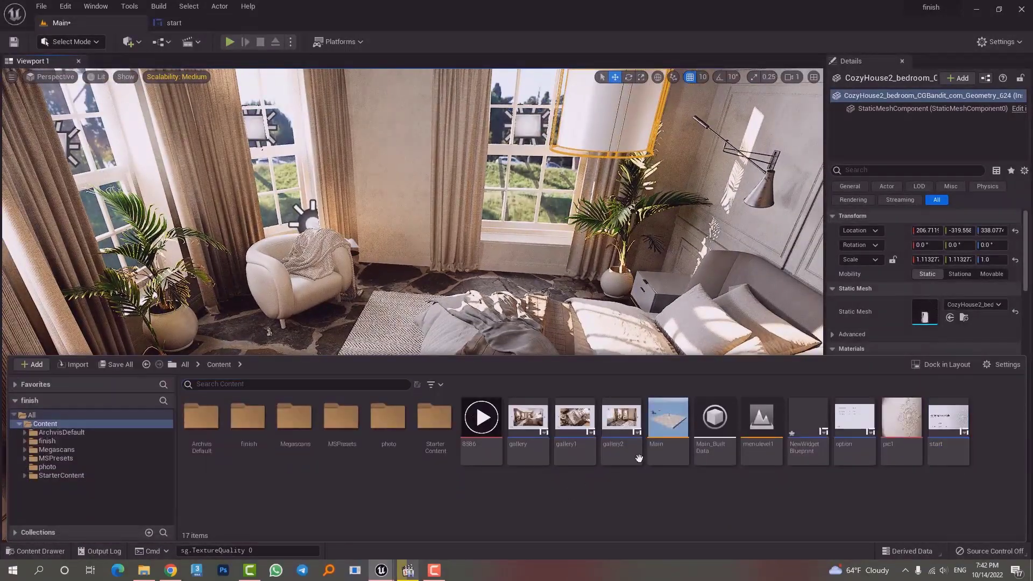
{"action": "right_click", "coordinate": [666, 419]}
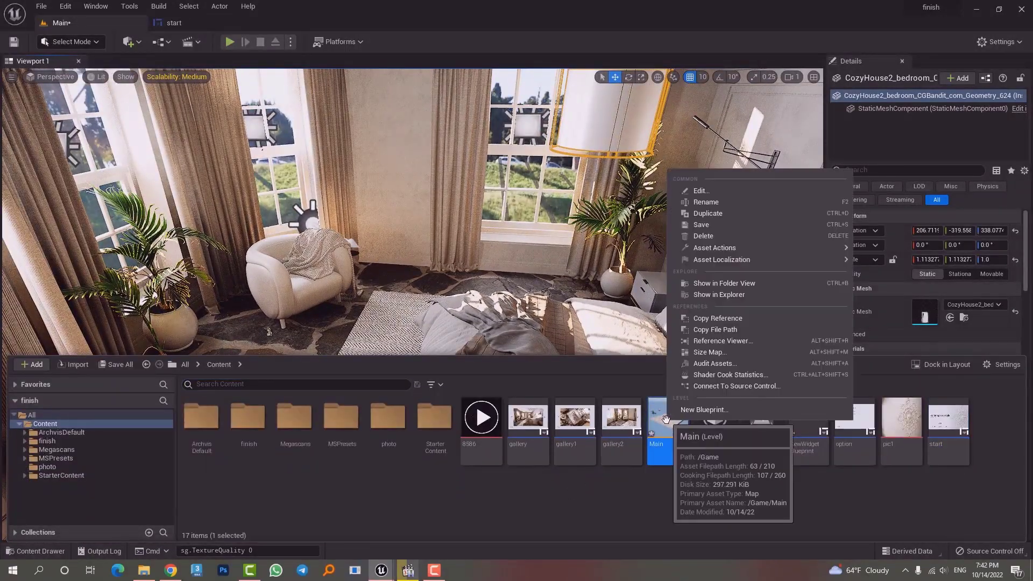
{"action": "left_click", "coordinate": [743, 213]}
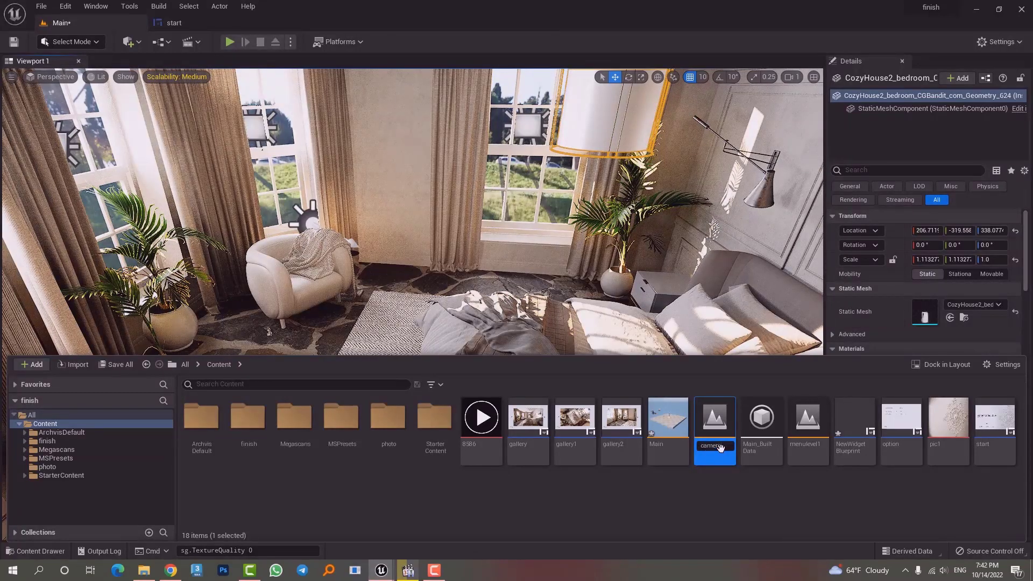
{"action": "type", "text": "camera"}
{"action": "key", "text": "Return"}
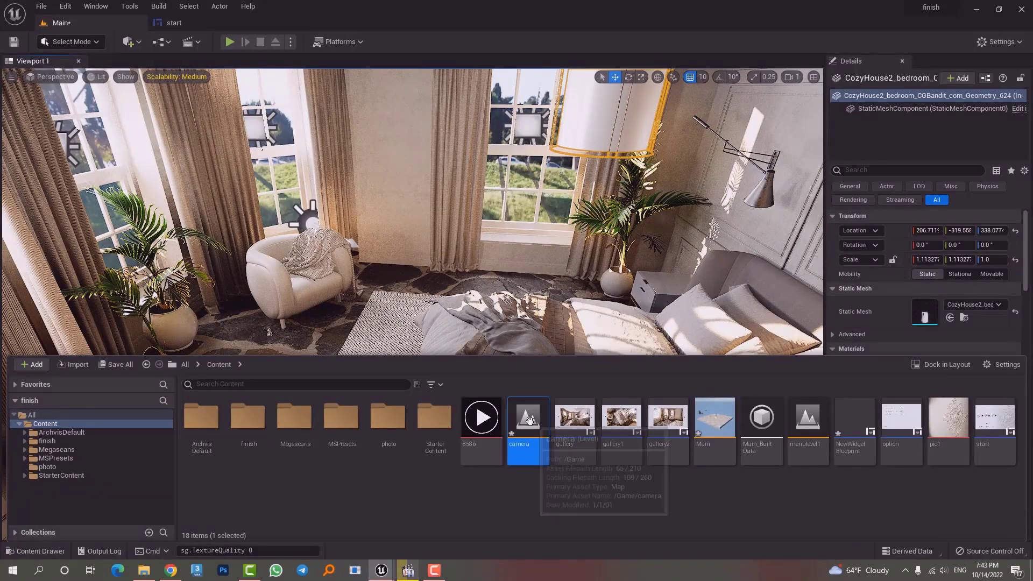
{"action": "double_click", "coordinate": [530, 420]}
{"action": "left_click", "coordinate": [541, 410]}
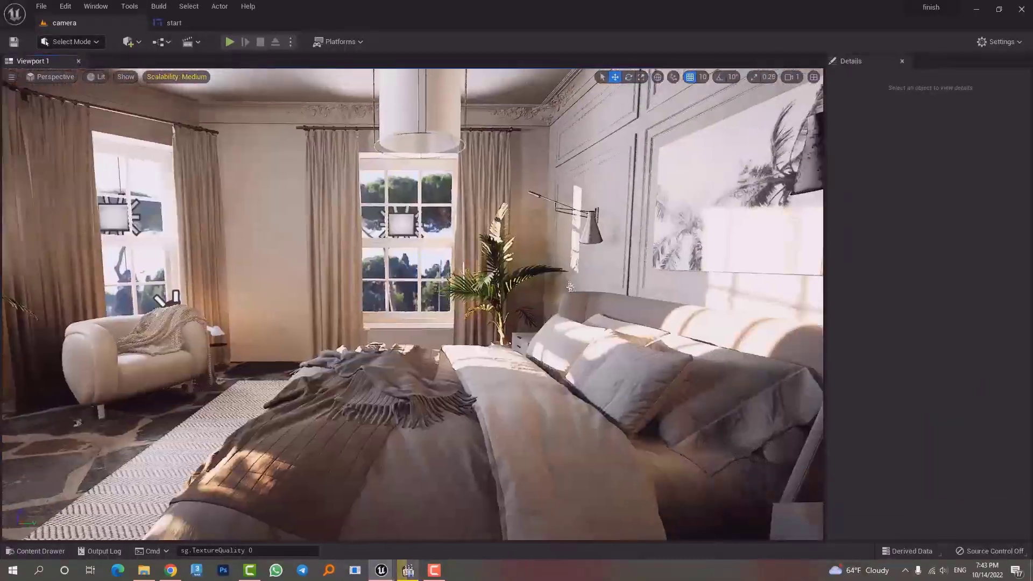
Examine the bedroom around the bed, armchair and nightstand for a suitable camera viewpoint.
{"action": "mouse_move", "coordinate": [604, 83]}
{"action": "right_mouse_down"}
{"action": "mouse_move", "coordinate": [646, 119]}
{"action": "mouse_move", "coordinate": [654, 107]}
{"action": "mouse_move", "coordinate": [627, 116]}
{"action": "mouse_move", "coordinate": [604, 84]}
{"action": "right_mouse_up"}
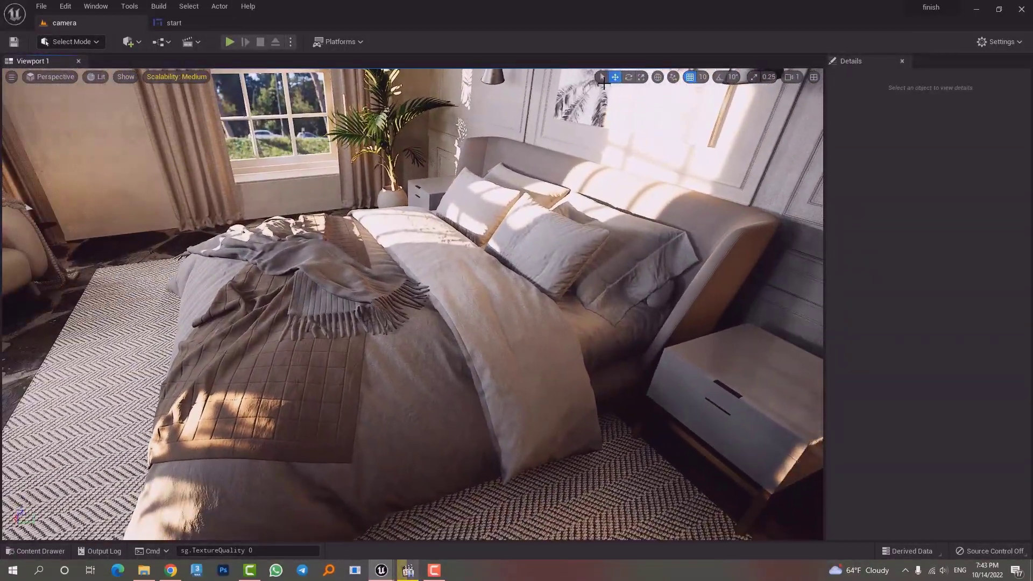
{"action": "right_click_drag", "start_coordinate": [583, 330], "coordinate": [516, 317]}
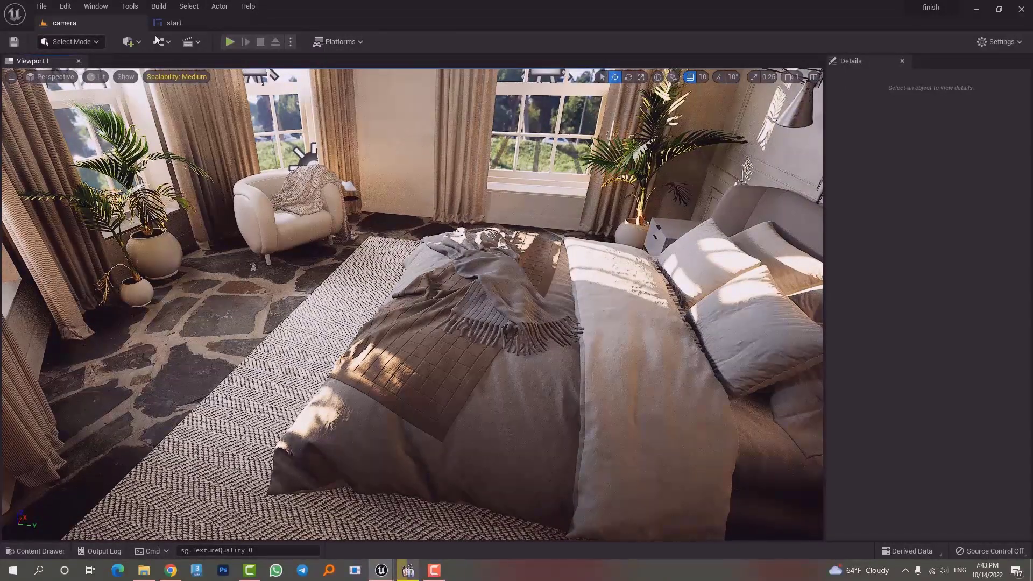
{"action": "mouse_move", "coordinate": [451, 189]}
{"action": "right_mouse_down"}
{"action": "mouse_move", "coordinate": [474, 204]}
{"action": "mouse_move", "coordinate": [474, 280]}
{"action": "mouse_move", "coordinate": [500, 269]}
{"action": "mouse_move", "coordinate": [498, 180]}
{"action": "mouse_move", "coordinate": [500, 269]}
{"action": "mouse_move", "coordinate": [501, 228]}
{"action": "mouse_move", "coordinate": [525, 224]}
{"action": "right_mouse_up"}
{"action": "key", "text": "s"}
{"action": "key", "text": "w"}
{"action": "key", "text": "a"}
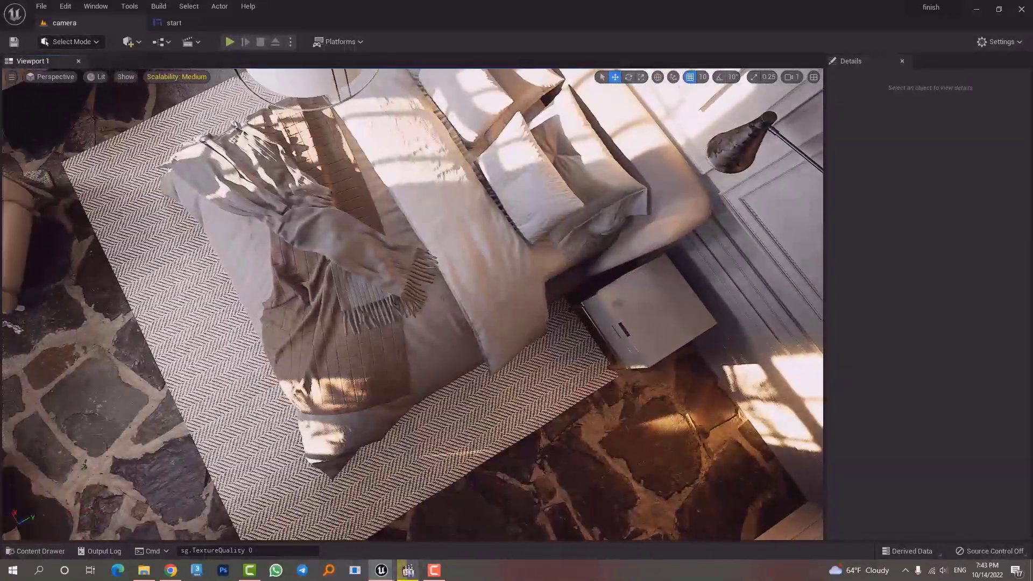
{"action": "key", "text": "a"}
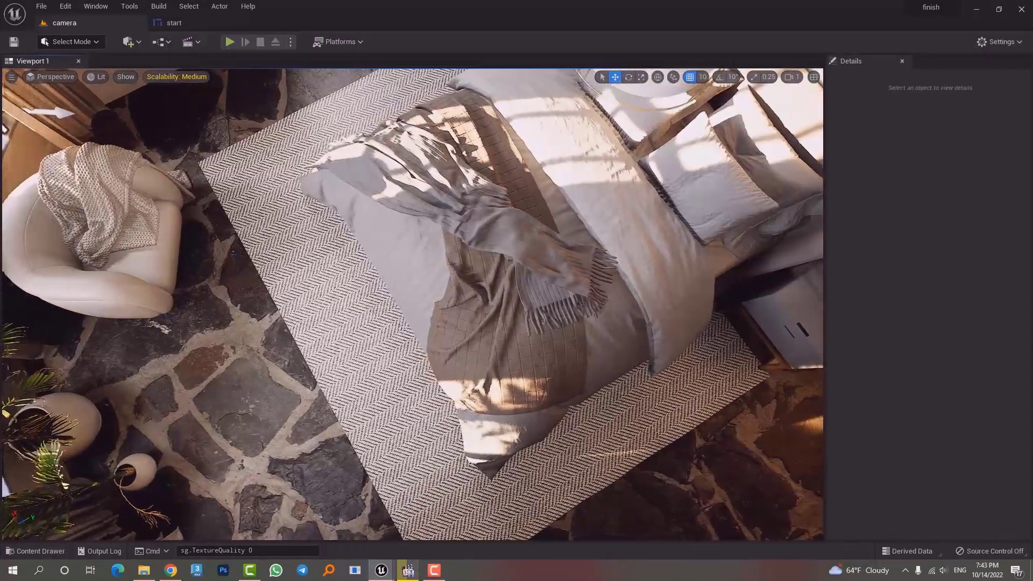
{"action": "key", "text": "a"}
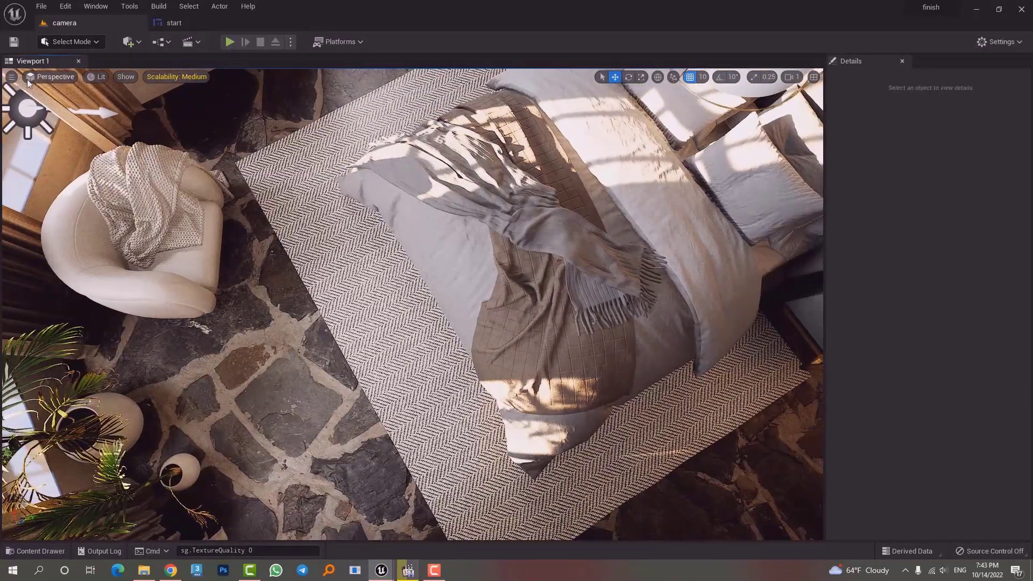
{"action": "key", "text": "d"}
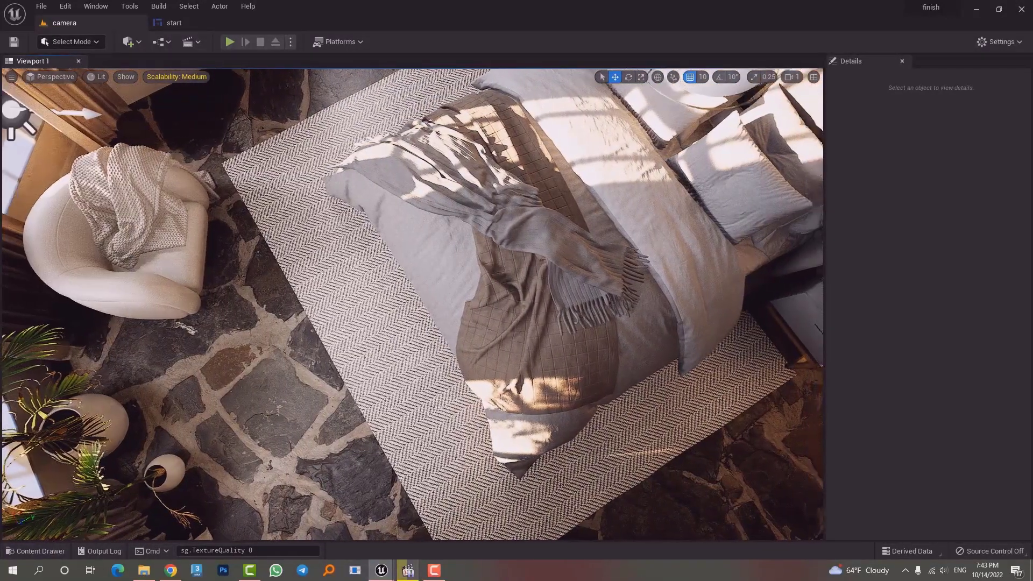
{"action": "key", "text": "d"}
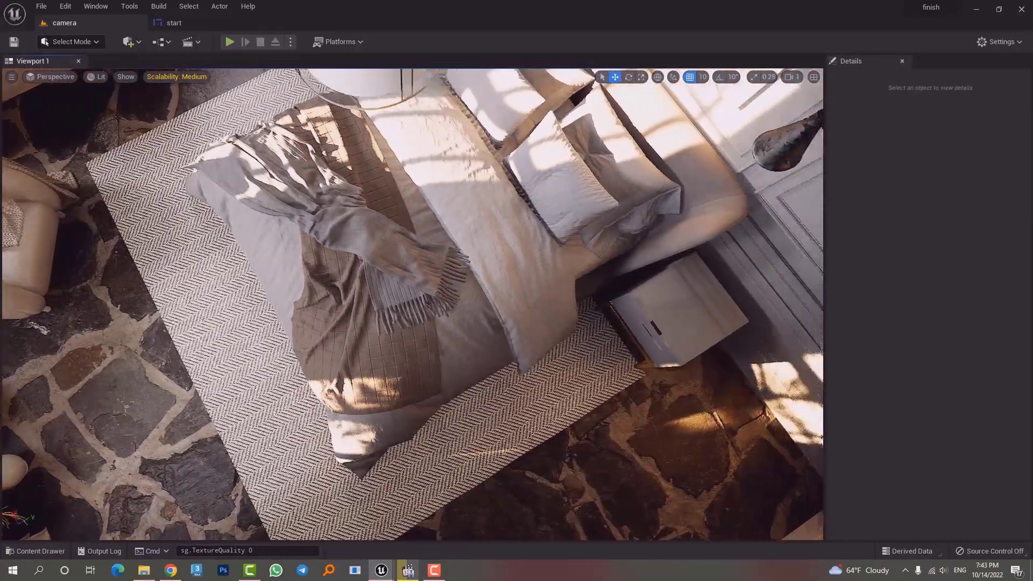
{"action": "right_click_drag", "start_coordinate": [413, 304], "coordinate": [638, 282]}
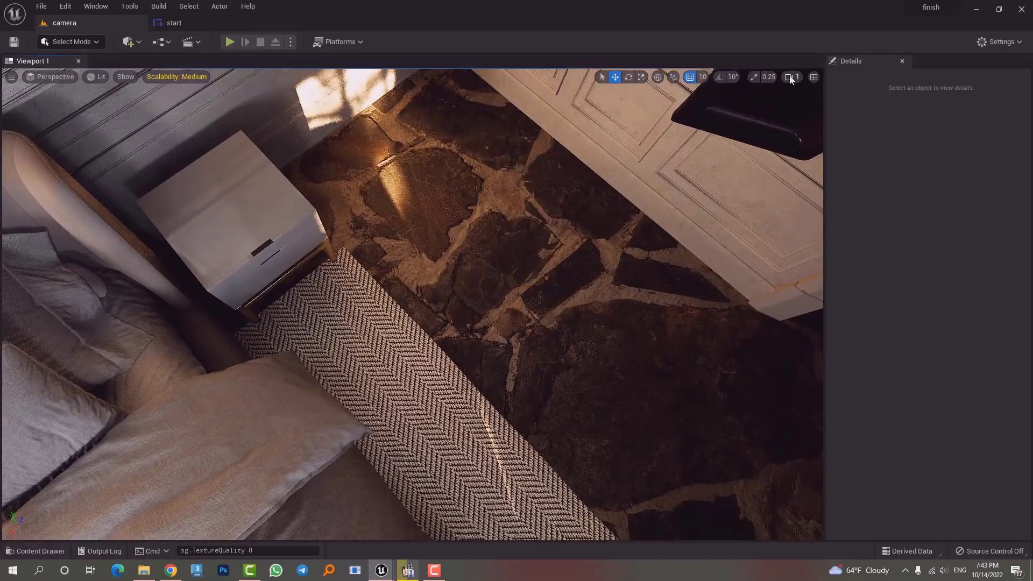
Set the viewport camera speed to 2 and create a cine camera from a wide view over the bed towards the windows and ceiling ornament.
{"action": "left_click", "coordinate": [791, 78]}
{"action": "left_click", "coordinate": [808, 99]}
{"action": "right_click_drag", "start_coordinate": [646, 226], "coordinate": [348, 119]}
{"action": "key", "text": "a"}
{"action": "key", "text": "d"}
{"action": "key", "text": "a"}
{"action": "key", "text": "s"}
{"action": "key", "text": "d"}
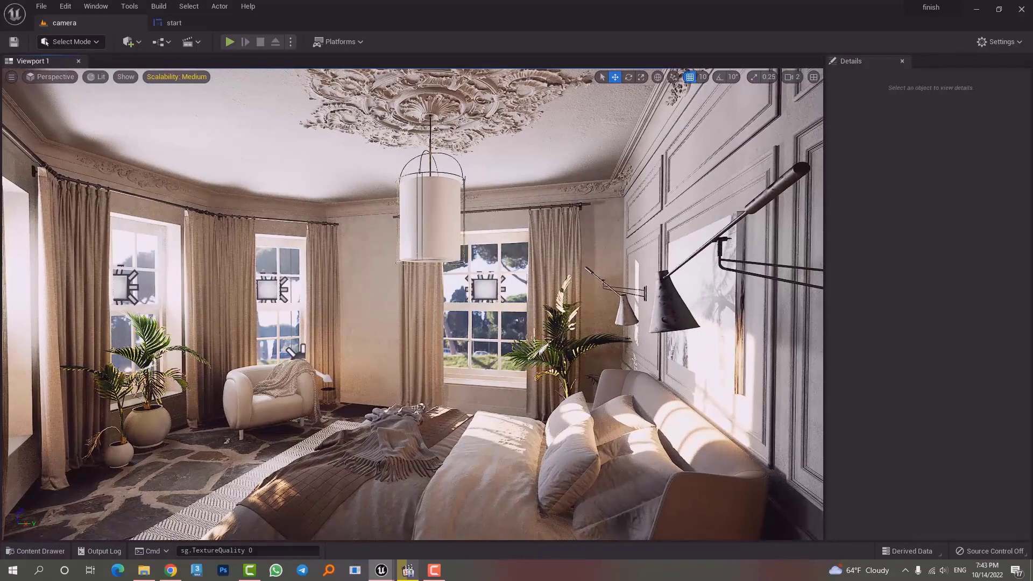
{"action": "left_click", "coordinate": [12, 77]}
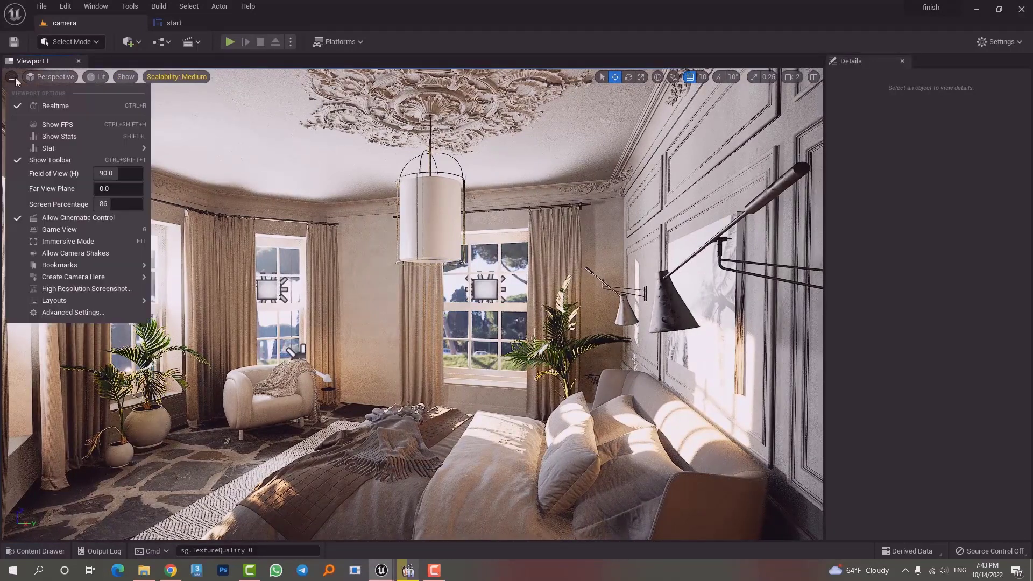
{"action": "mouse_move", "coordinate": [85, 269]}
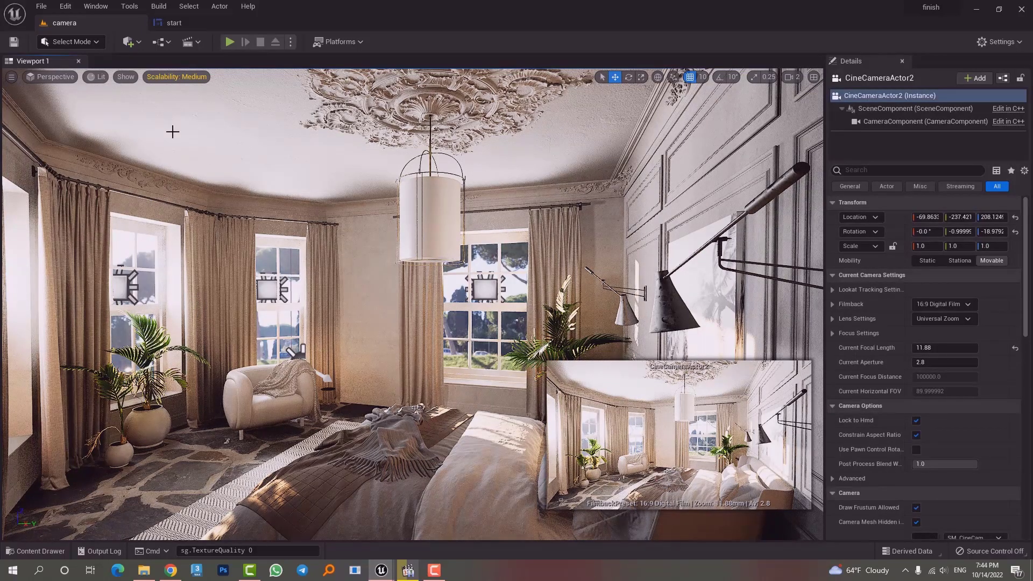
Add a level sequence to the camera level and save it in the Content folder as toplevel1.
{"action": "left_click", "coordinate": [207, 42]}
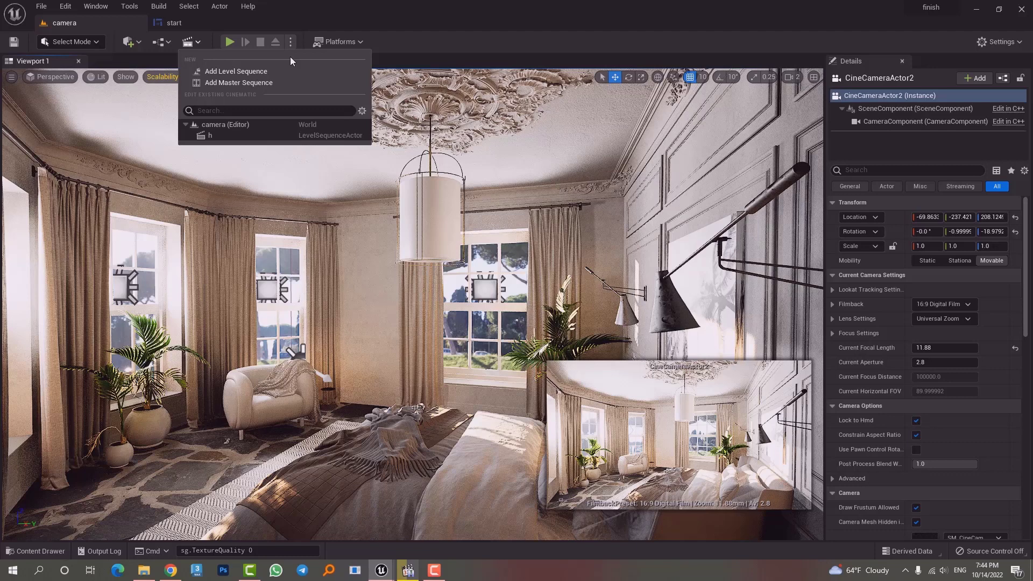
{"action": "left_click", "coordinate": [235, 71]}
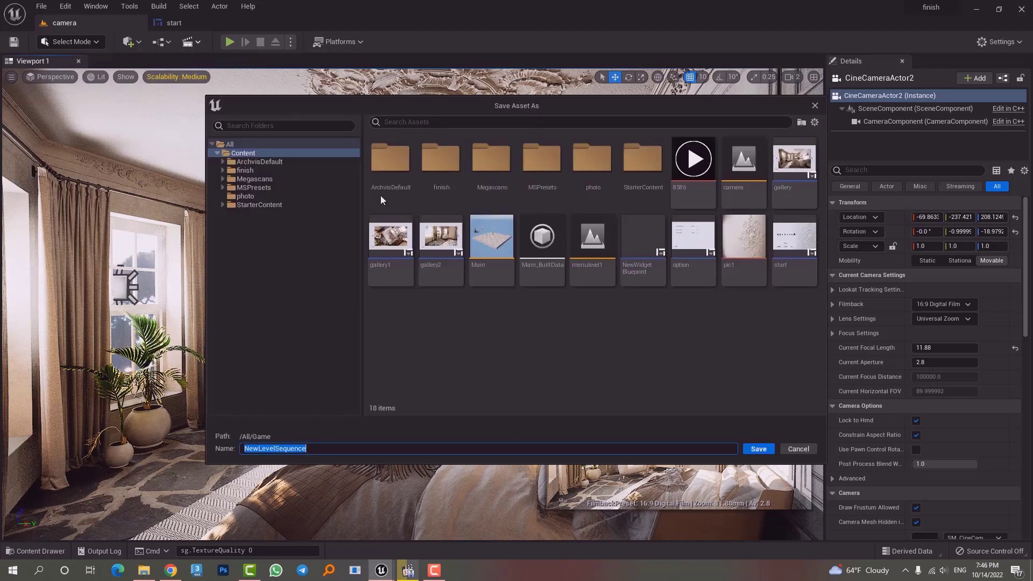
{"action": "type", "text": "cameralevel1"}
{"action": "key", "text": "ctrl+a"}
{"action": "key", "text": "BackSpace"}
{"action": "type", "text": "toplevel1"}
{"action": "key", "text": "Return"}
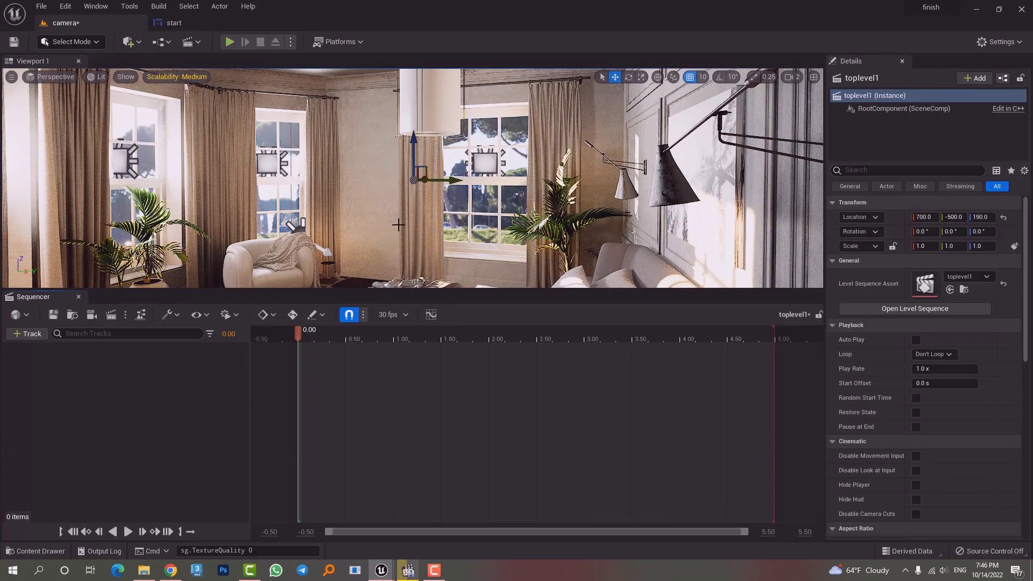
Delete the lower cine camera, CineCameraActor1, near the panelled wall.
{"action": "right_click_drag", "start_coordinate": [412, 177], "coordinate": [524, 208]}
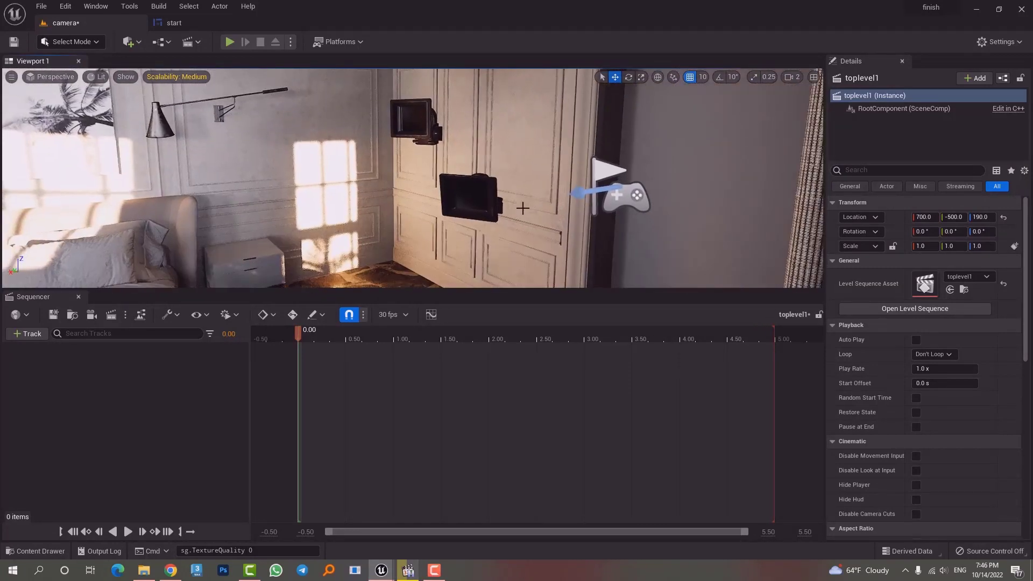
{"action": "left_click", "coordinate": [468, 194]}
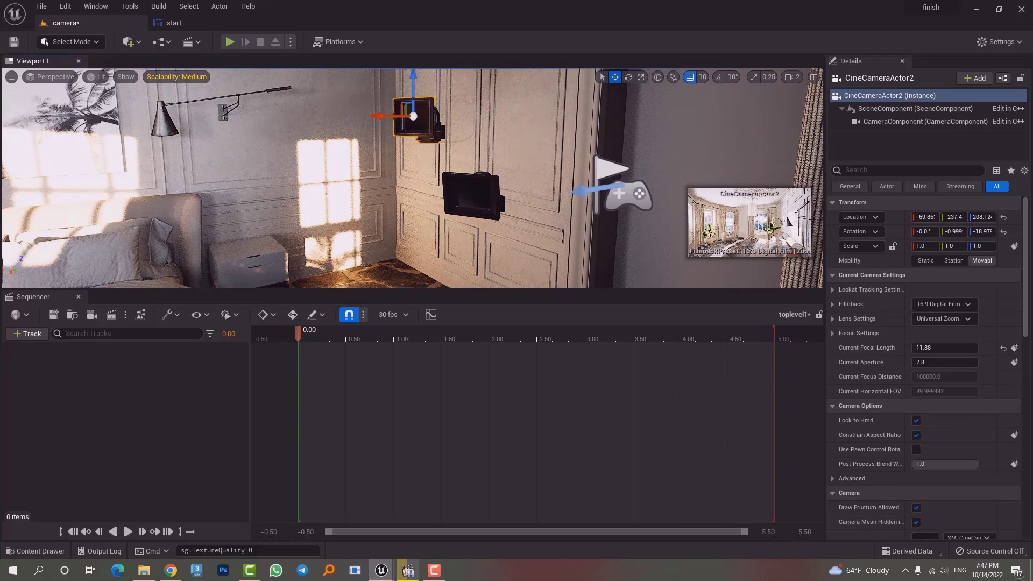
{"action": "left_click", "coordinate": [462, 200]}
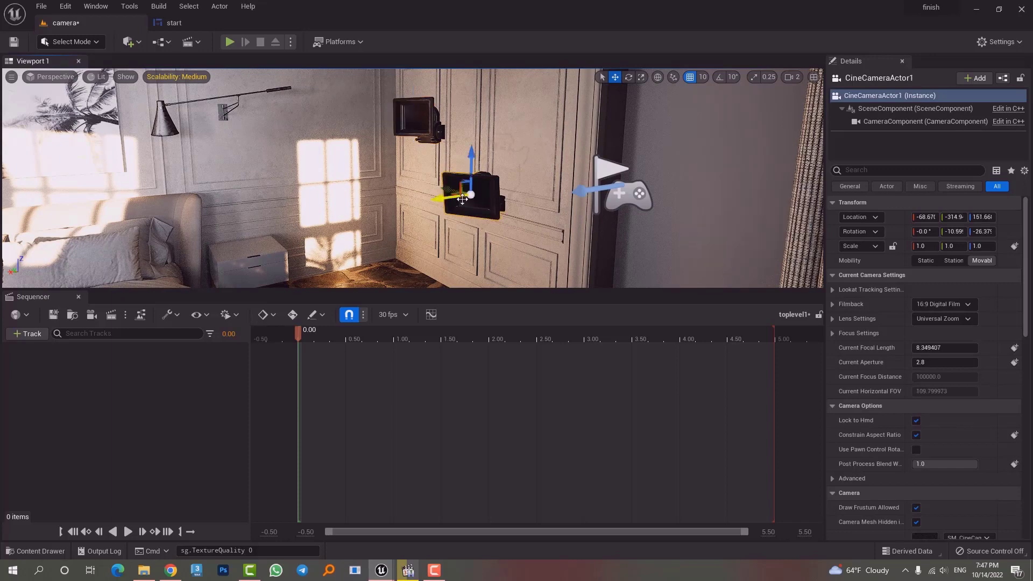
{"action": "key", "text": "Delete"}
Select the remaining CineCameraActor2 by the panelled wall and add it to the toplevel1 sequence.
{"action": "left_click", "coordinate": [413, 116]}
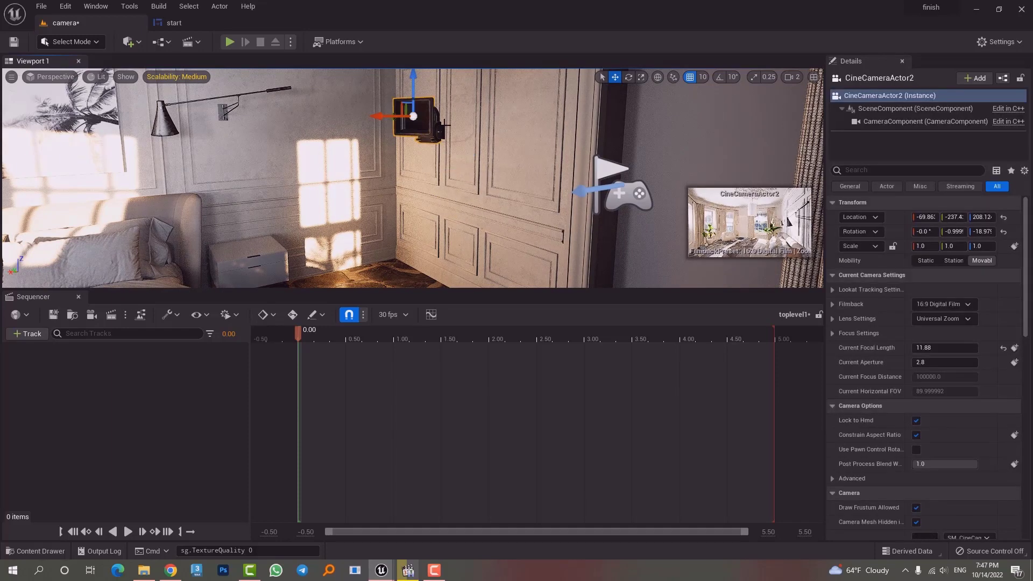
{"action": "left_click", "coordinate": [28, 334]}
{"action": "mouse_move", "coordinate": [42, 350]}
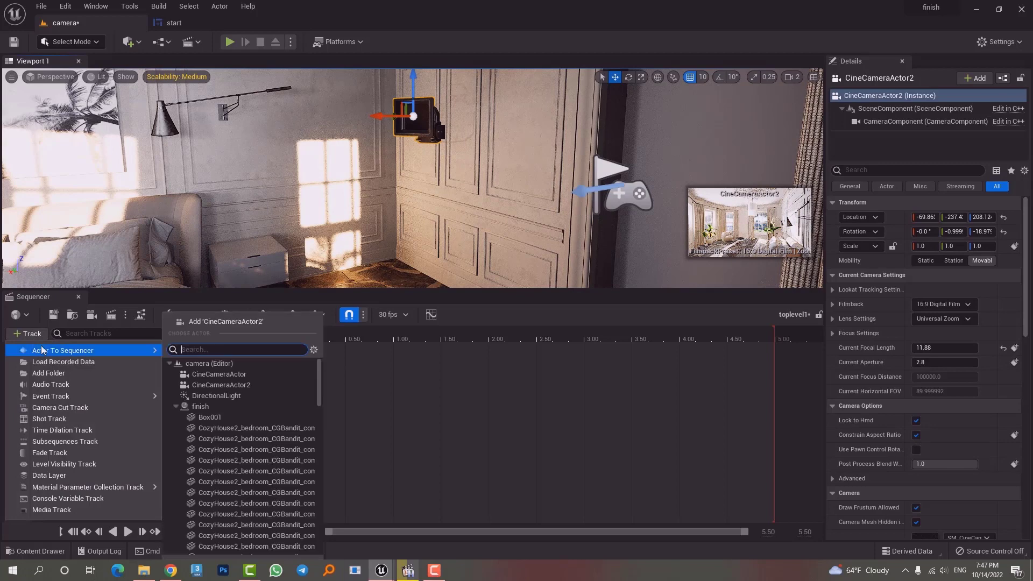
{"action": "left_click", "coordinate": [221, 323]}
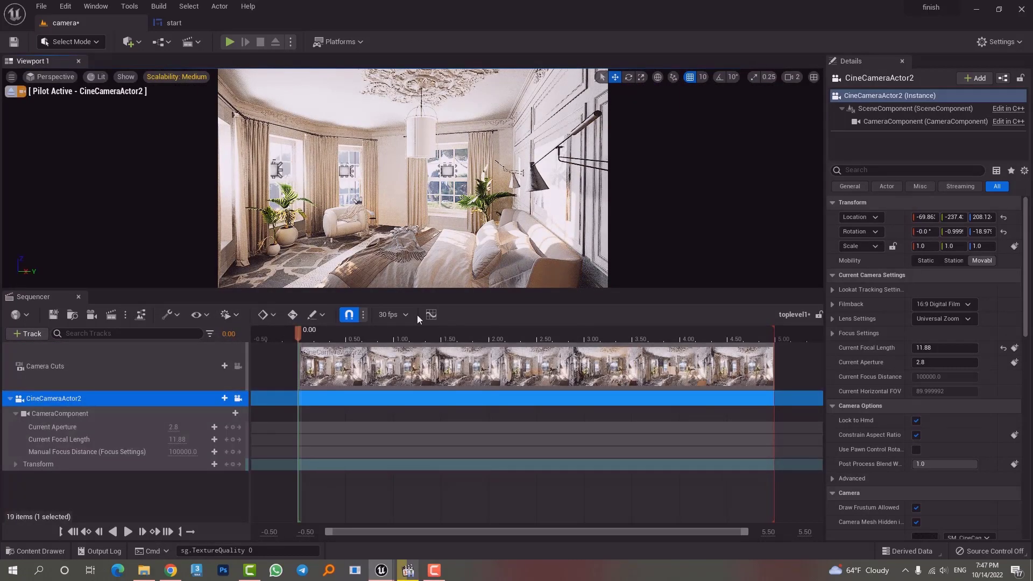
{"action": "left_click", "coordinate": [397, 318]}
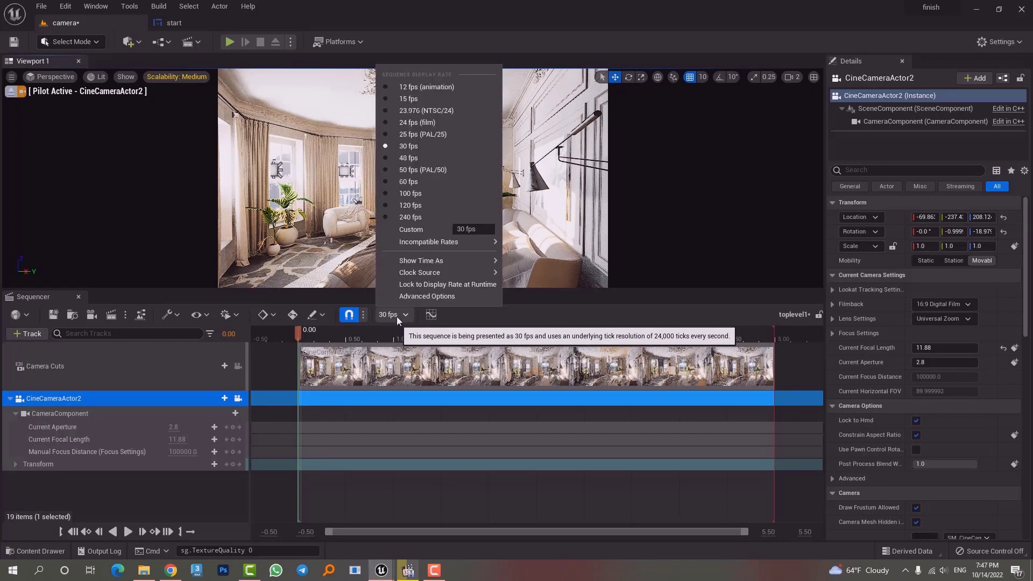
{"action": "mouse_move", "coordinate": [427, 277]}
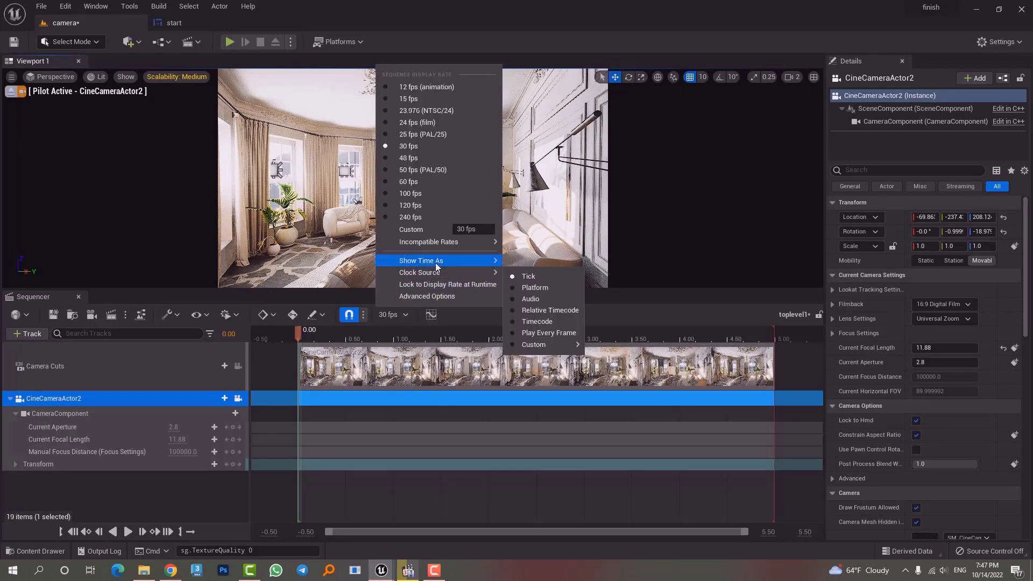
{"action": "left_click", "coordinate": [226, 243]}
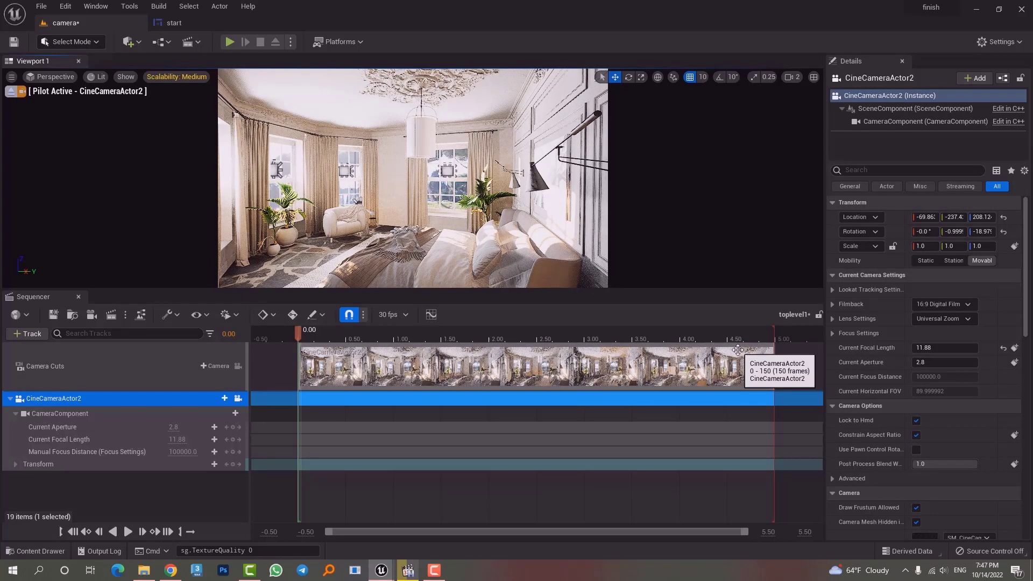
Extend the sequence's playback end and the CineCameraActor2 camera cut to 10 seconds.
{"action": "scroll", "coordinate": [737, 351], "scroll_direction": "down", "scroll_amount": 5}
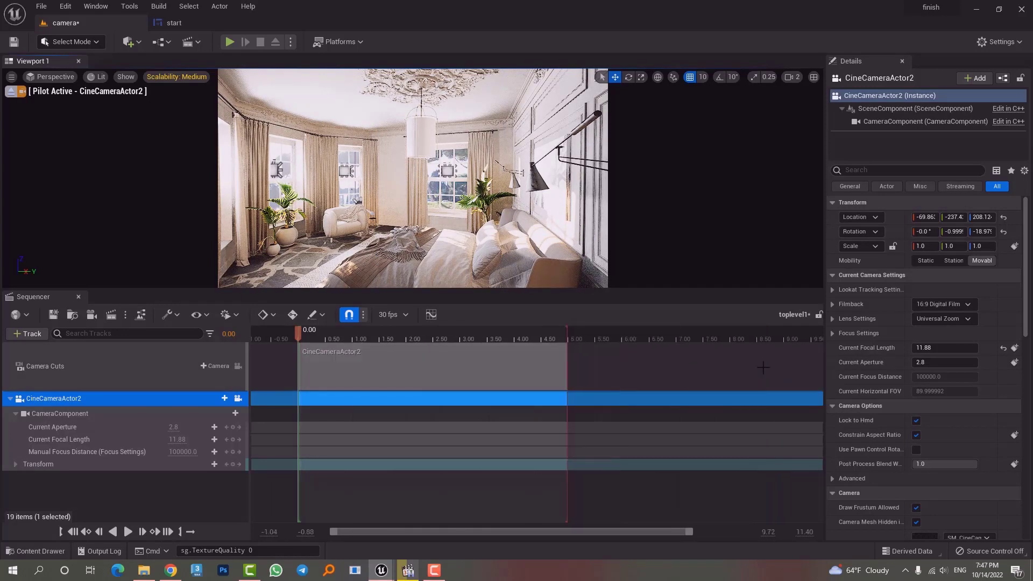
{"action": "left_click_drag", "start_coordinate": [489, 348], "coordinate": [683, 367]}
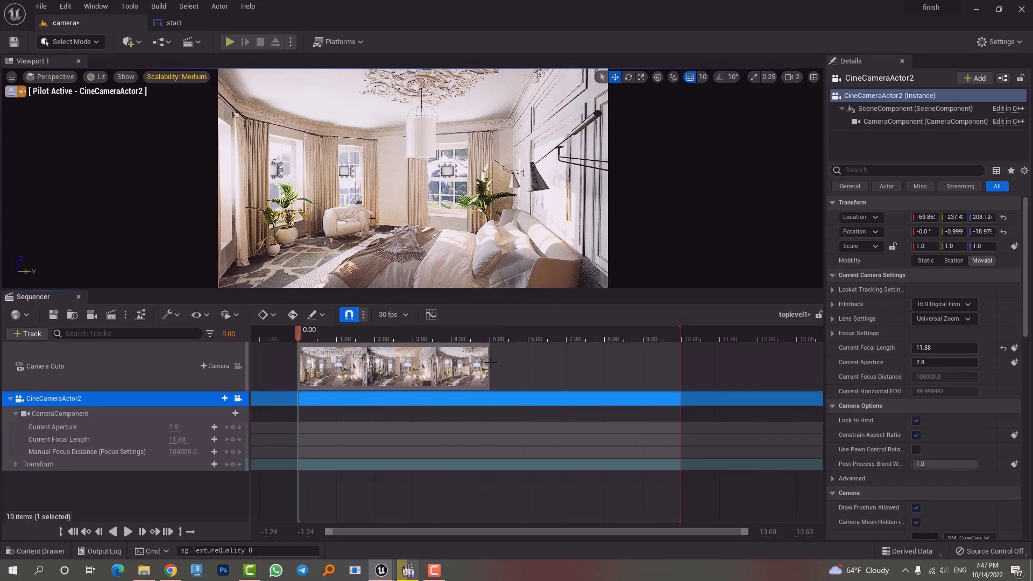
{"action": "left_click_drag", "start_coordinate": [489, 363], "coordinate": [671, 342]}
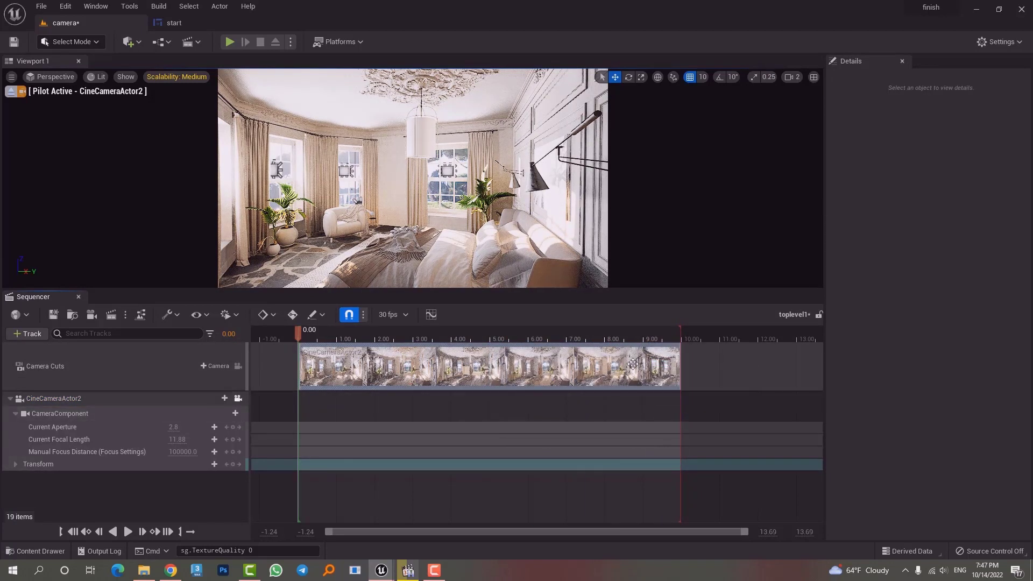
Stop piloting the camera, select CineCameraActor2 in the room and key its transform at 0.00.
{"action": "left_click", "coordinate": [487, 339]}
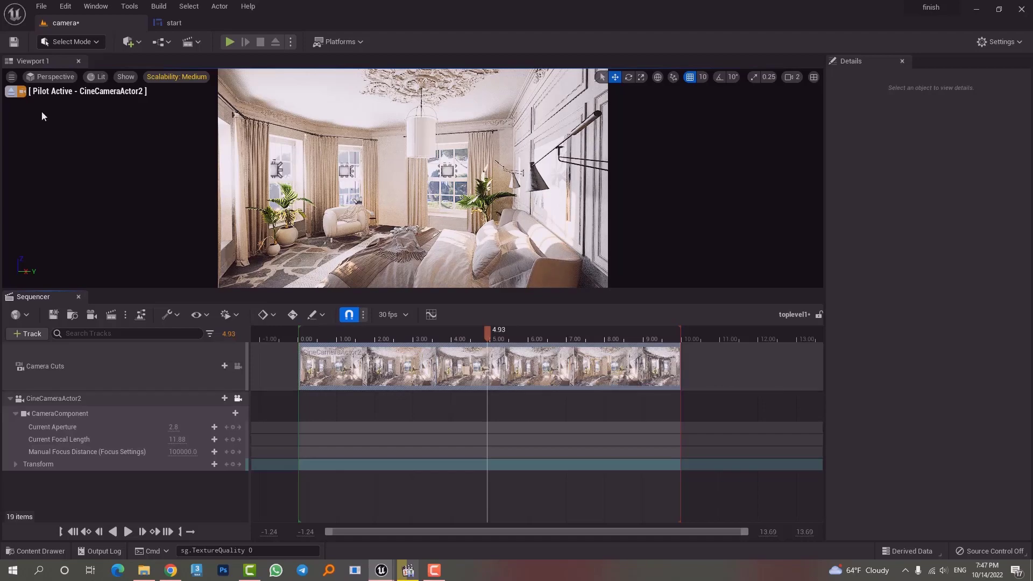
{"action": "left_click", "coordinate": [14, 94]}
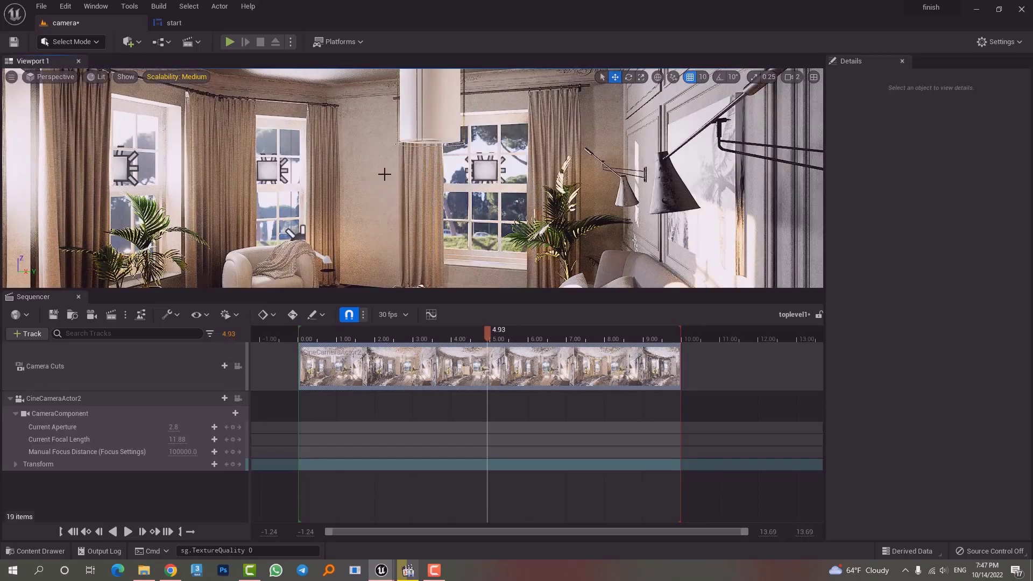
{"action": "right_click_drag", "start_coordinate": [382, 173], "coordinate": [480, 161]}
{"action": "key", "text": "s"}
{"action": "key", "text": "s"}
{"action": "left_click", "coordinate": [480, 238]}
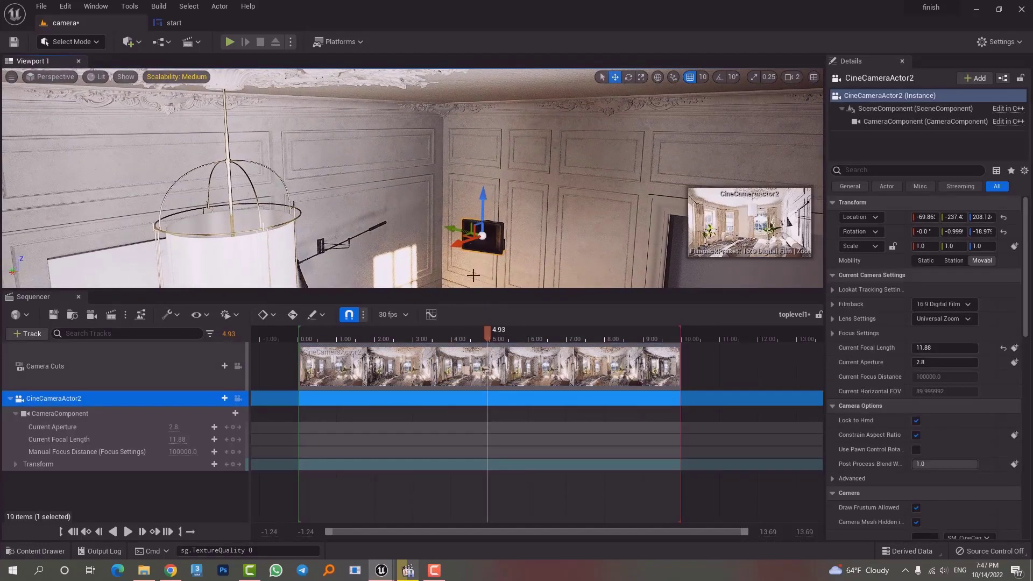
{"action": "left_click_drag", "start_coordinate": [470, 330], "coordinate": [291, 342]}
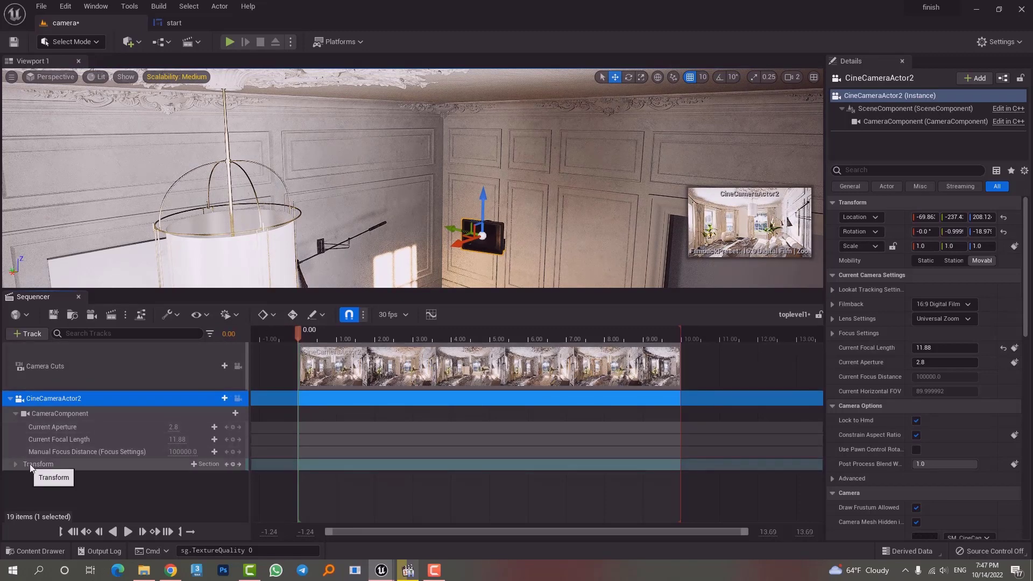
{"action": "left_click", "coordinate": [231, 463]}
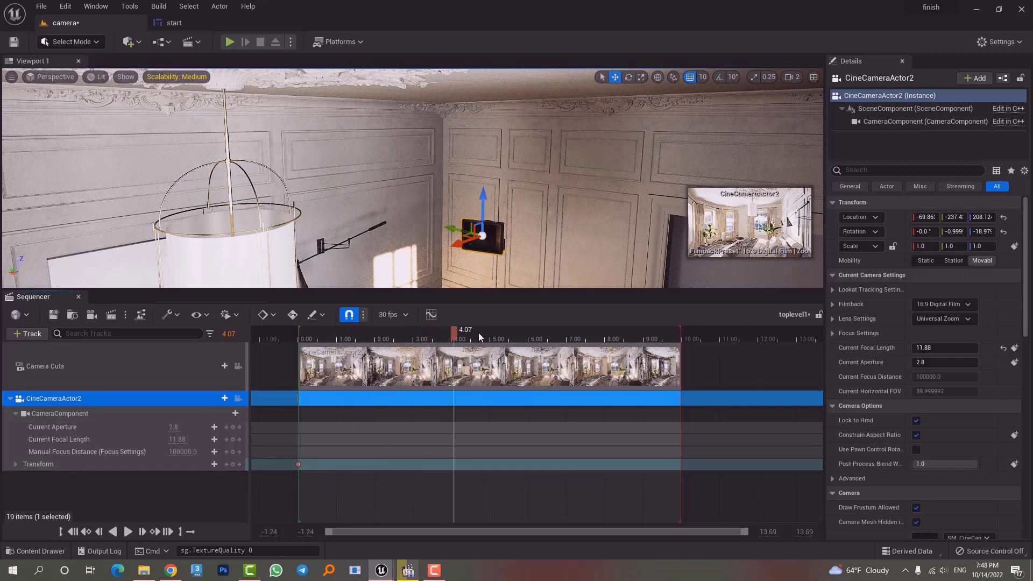
Set the current sequence time to 5.00 and move CineCameraActor2 across the room to about X 90, Y -397.
{"action": "left_click_drag", "start_coordinate": [489, 351], "coordinate": [494, 354]}
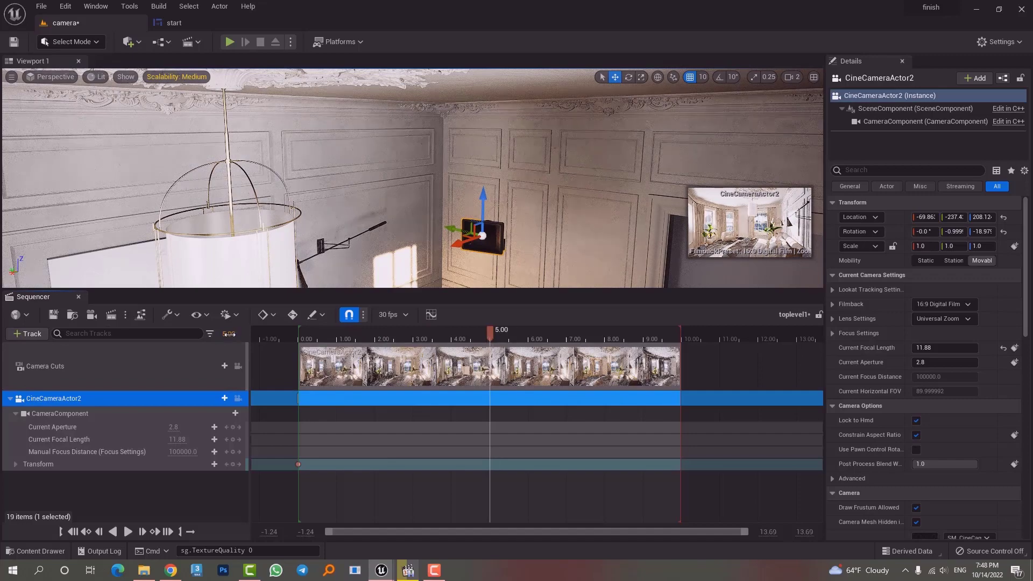
{"action": "right_click_drag", "start_coordinate": [559, 226], "coordinate": [705, 219]}
{"action": "right_click_drag", "start_coordinate": [183, 195], "coordinate": [168, 199]}
{"action": "left_click_drag", "start_coordinate": [88, 224], "coordinate": [301, 220]}
Pilot CineCameraActor2, reframe it on the armchair, windows and foot of the bed, and key its transform at 5.00.
{"action": "left_click", "coordinate": [53, 76]}
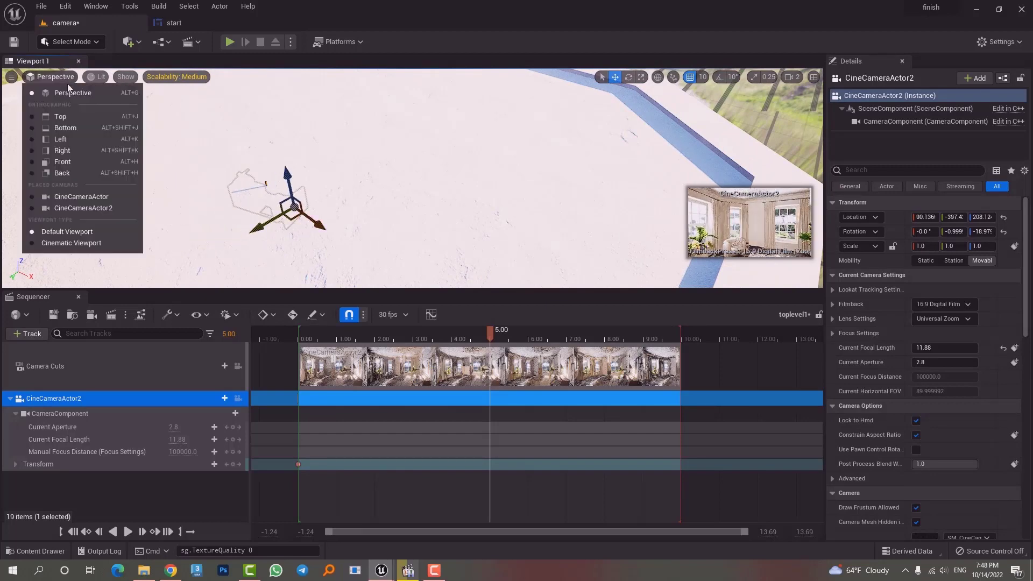
{"action": "left_click", "coordinate": [102, 204]}
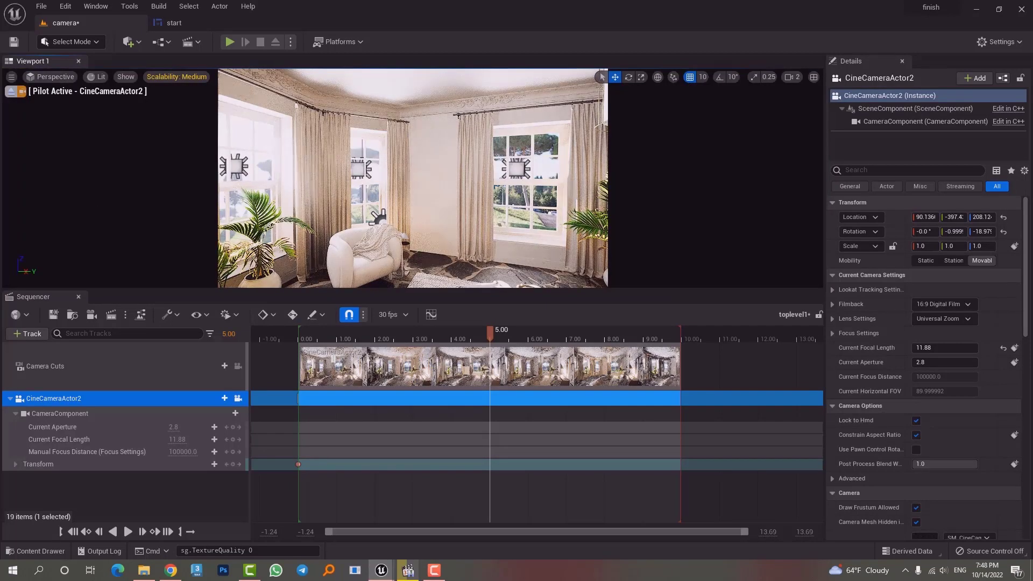
{"action": "right_click_drag", "start_coordinate": [413, 177], "coordinate": [454, 169]}
{"action": "key", "text": "w"}
{"action": "key", "text": "s"}
{"action": "key", "text": "e"}
{"action": "key", "text": "a"}
{"action": "key", "text": "a"}
{"action": "key", "text": "a"}
{"action": "key", "text": "s"}
{"action": "key", "text": "d"}
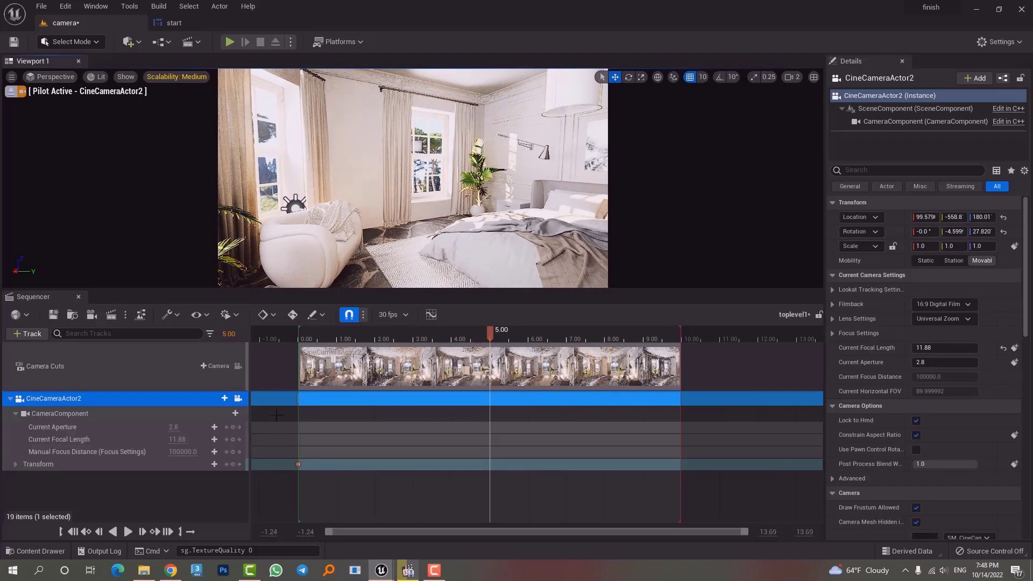
{"action": "left_click", "coordinate": [232, 463]}
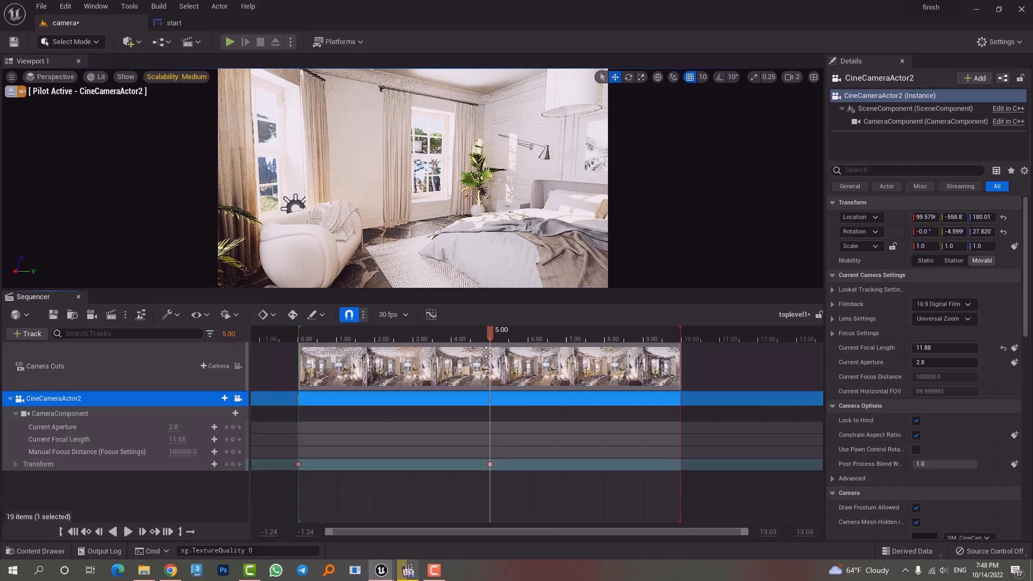
Play the camera move from the start of the sequence to review it, and return to 5.00.
{"action": "left_click_drag", "start_coordinate": [488, 333], "coordinate": [294, 347]}
{"action": "key", "text": "space"}
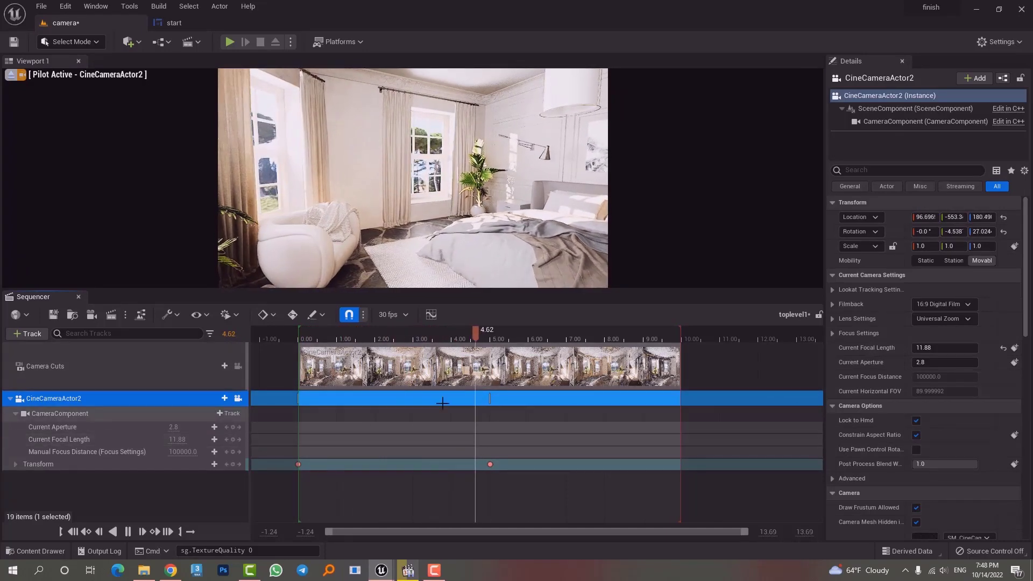
{"action": "key", "text": "space"}
{"action": "left_click_drag", "start_coordinate": [483, 336], "coordinate": [489, 436]}
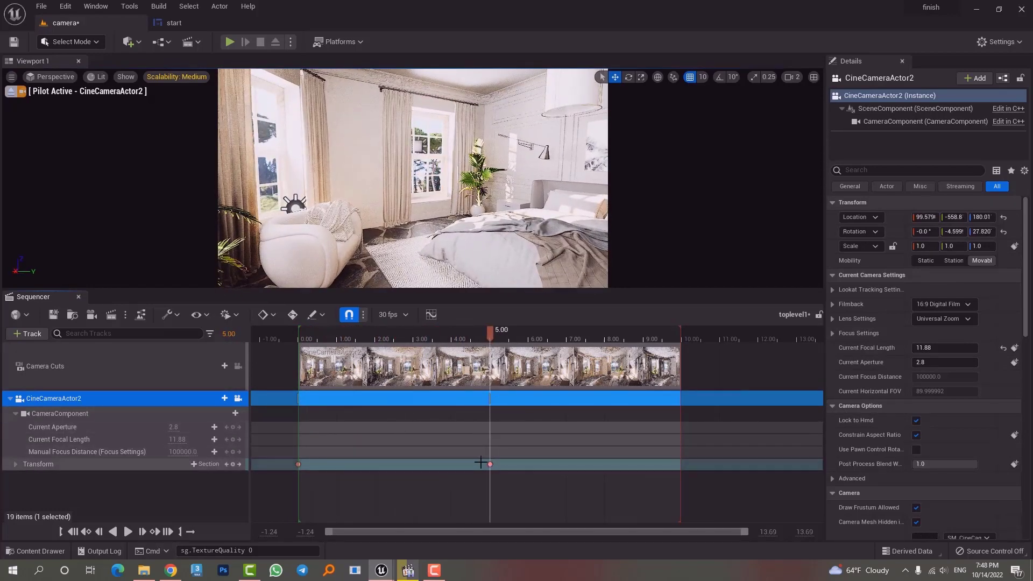
Set all transform keys of CineCameraActor2 to linear interpolation in the Sequencer Curves editor and close it.
{"action": "left_click", "coordinate": [431, 315]}
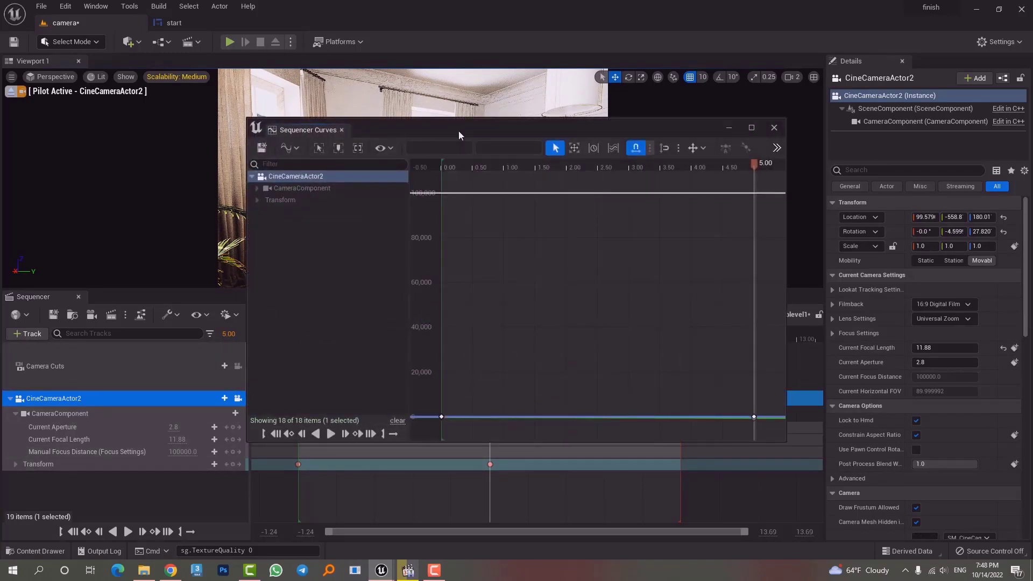
{"action": "double_click", "coordinate": [477, 126]}
{"action": "left_click", "coordinate": [25, 81]}
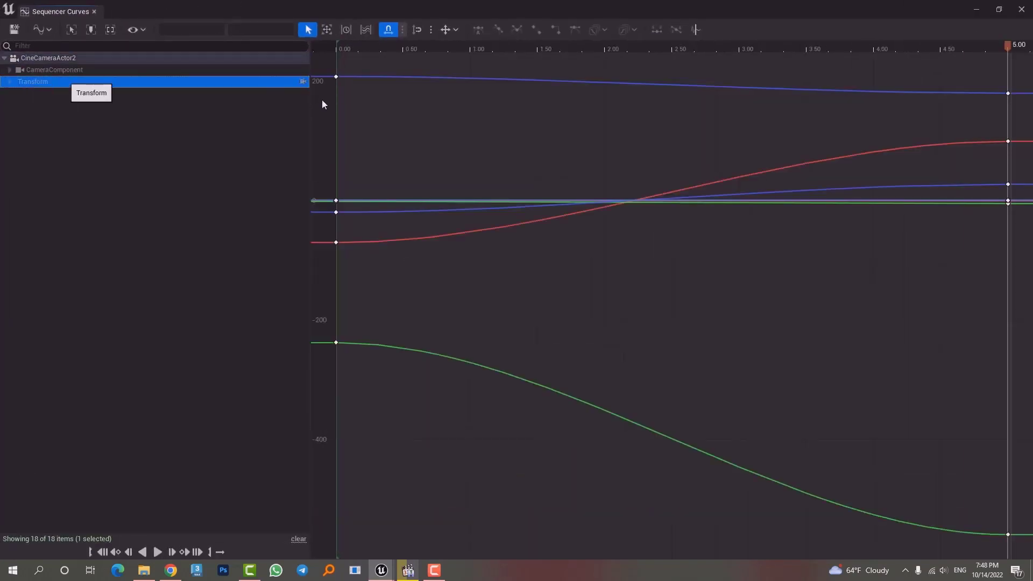
{"action": "scroll", "coordinate": [579, 269], "scroll_direction": "down", "scroll_amount": 8}
{"action": "right_click_drag", "start_coordinate": [881, 183], "coordinate": [628, 157]}
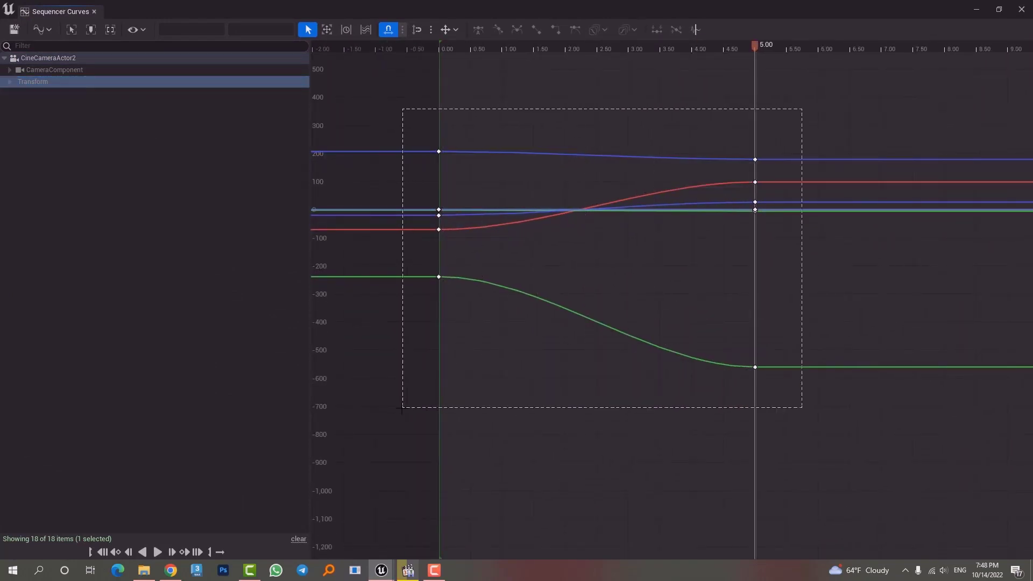
{"action": "left_click_drag", "start_coordinate": [401, 408], "coordinate": [402, 407]}
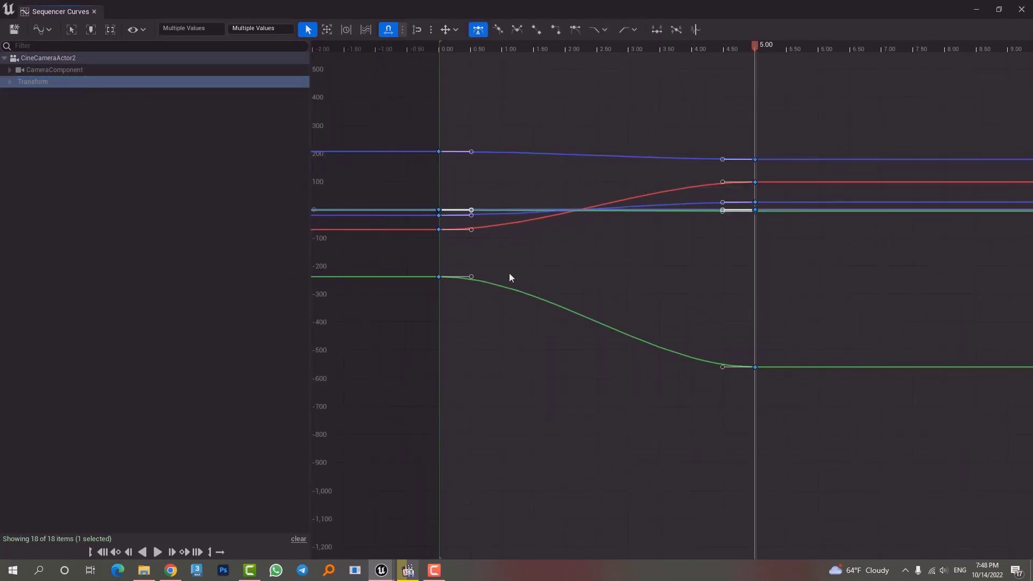
{"action": "left_click", "coordinate": [539, 32]}
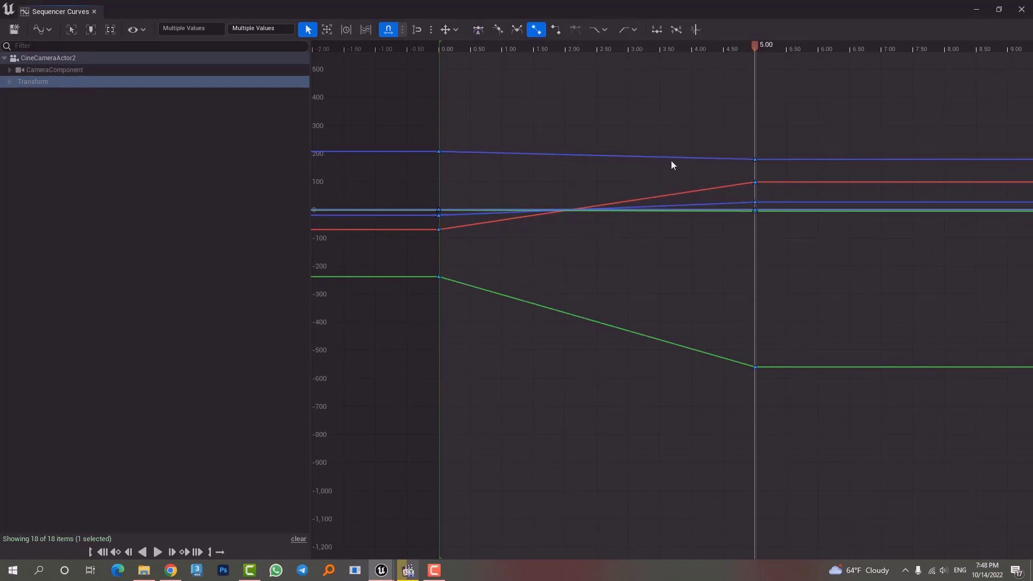
{"action": "left_click", "coordinate": [94, 12]}
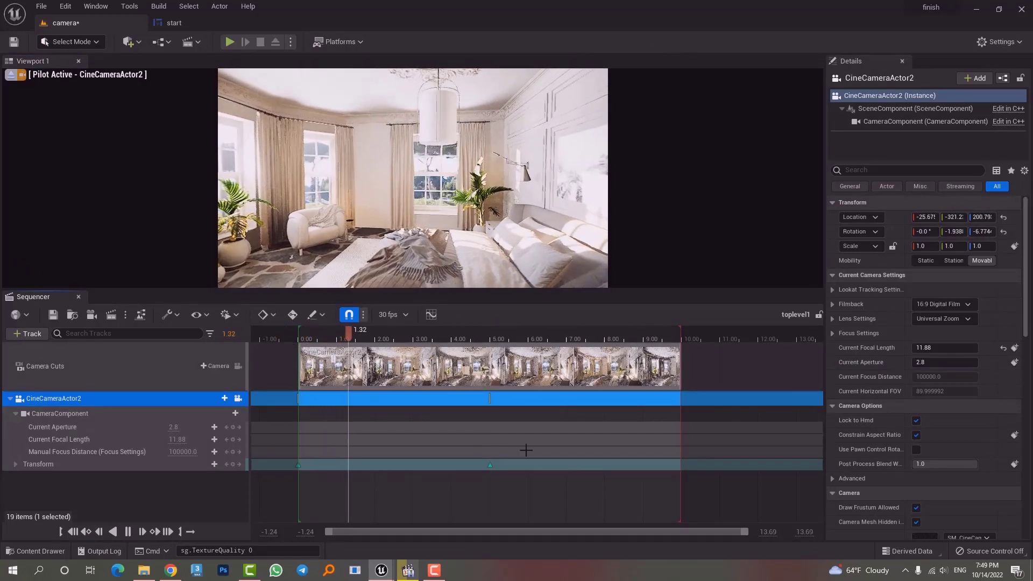
Extend the sequence's playback end and the CineCameraActor2 camera cut to 30 seconds.
{"action": "scroll", "coordinate": [561, 397], "scroll_direction": "down", "scroll_amount": 5, "text": "ctrl"}
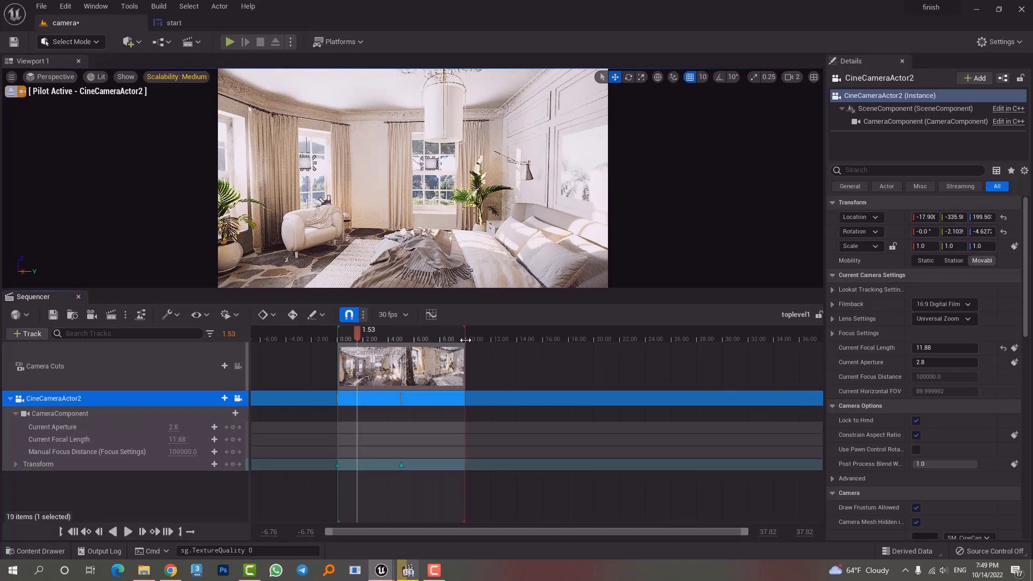
{"action": "mouse_move", "coordinate": [464, 340]}
{"action": "left_mouse_down"}
{"action": "mouse_move", "coordinate": [648, 350]}
{"action": "mouse_move", "coordinate": [721, 368]}
{"action": "left_mouse_up"}
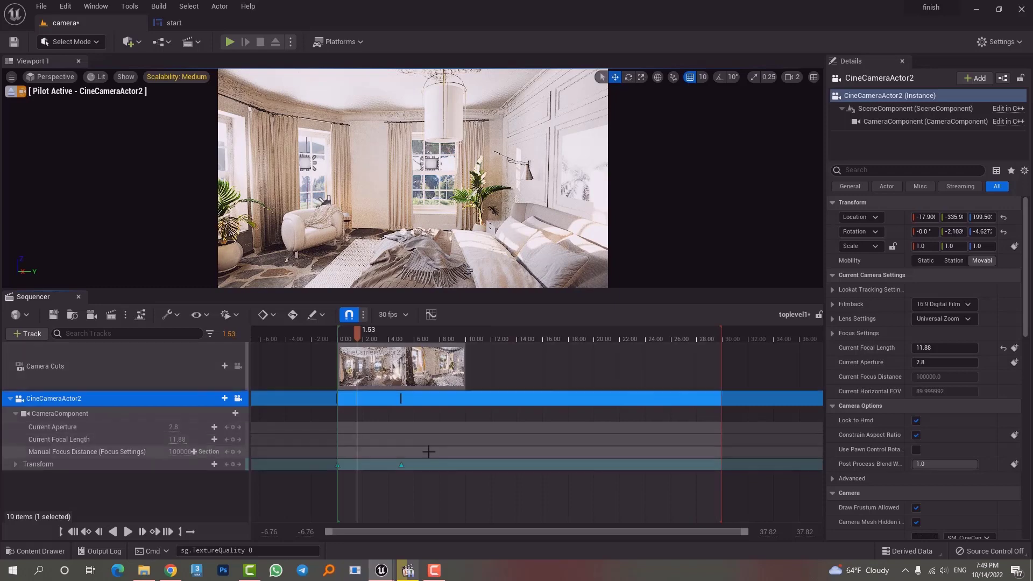
{"action": "left_click_drag", "start_coordinate": [466, 369], "coordinate": [721, 396]}
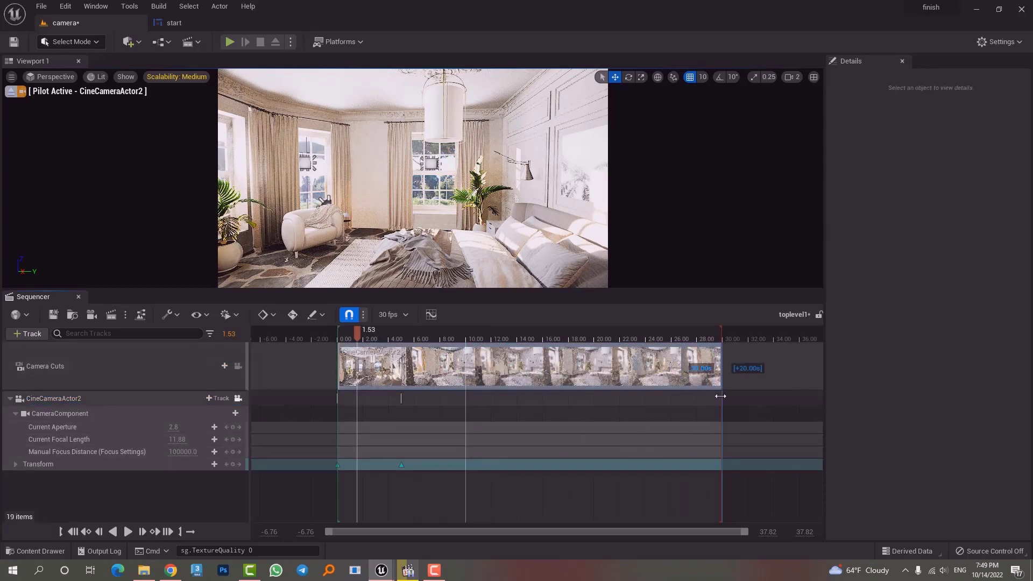
Move CineCameraActor2's second transform key to exactly 15.00 on the timeline.
{"action": "left_click", "coordinate": [401, 465]}
{"action": "left_click_drag", "start_coordinate": [404, 465], "coordinate": [528, 470]}
{"action": "scroll", "coordinate": [530, 469], "scroll_direction": "up", "scroll_amount": 15, "text": "ctrl"}
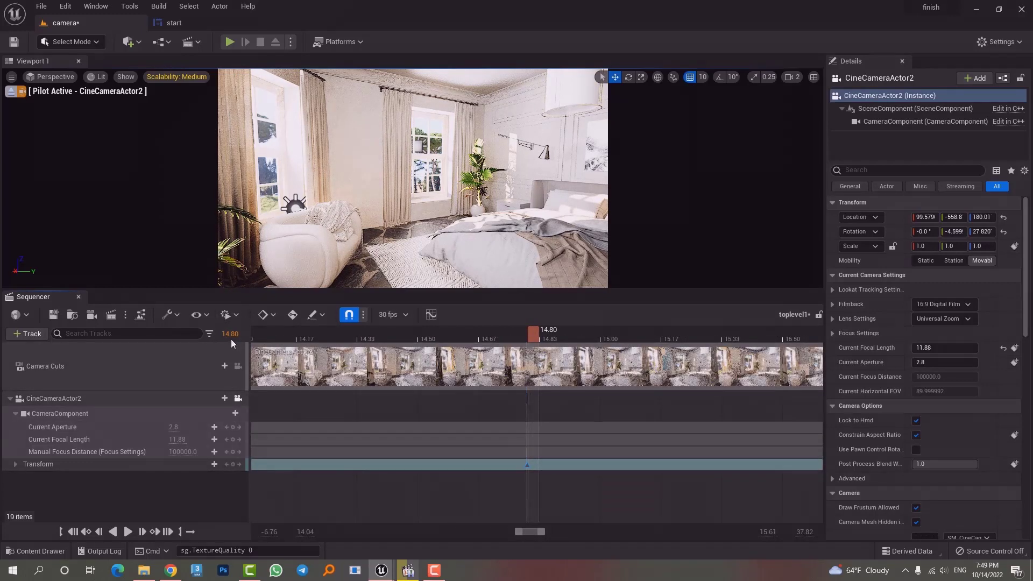
{"action": "type", "text": "15"}
{"action": "key", "text": "Return"}
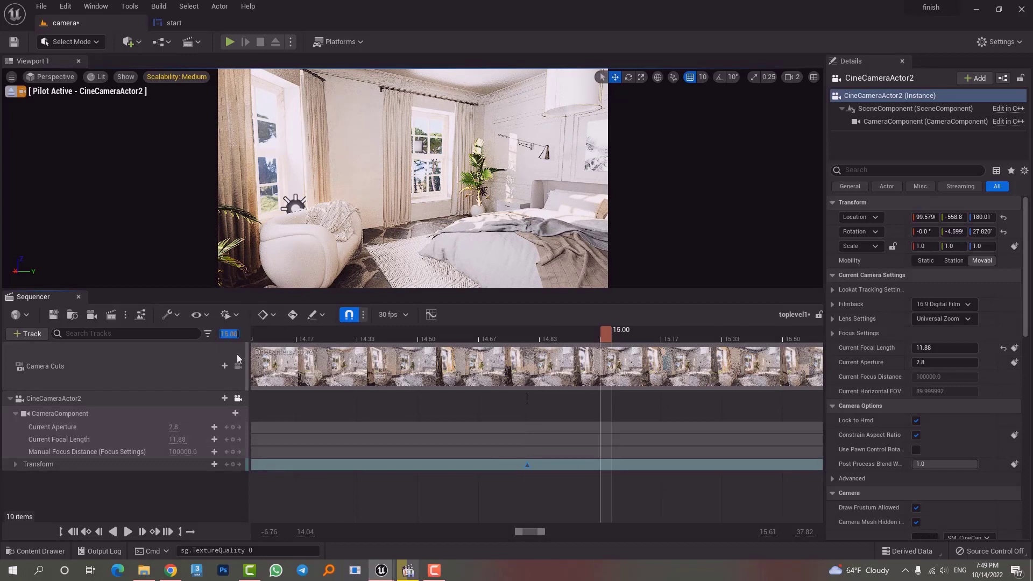
{"action": "left_click_drag", "start_coordinate": [527, 466], "coordinate": [600, 479]}
Play the slowed camera move from the start of the sequence to check its pace.
{"action": "scroll", "coordinate": [562, 440], "scroll_direction": "down", "scroll_amount": 20, "text": "ctrl"}
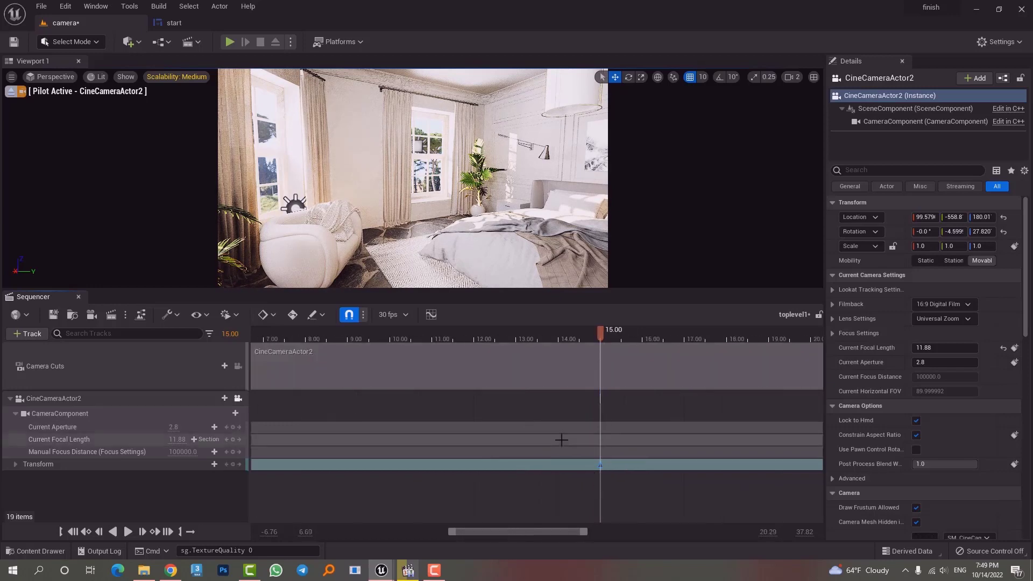
{"action": "left_click_drag", "start_coordinate": [543, 338], "coordinate": [464, 339]}
{"action": "key", "text": "space"}
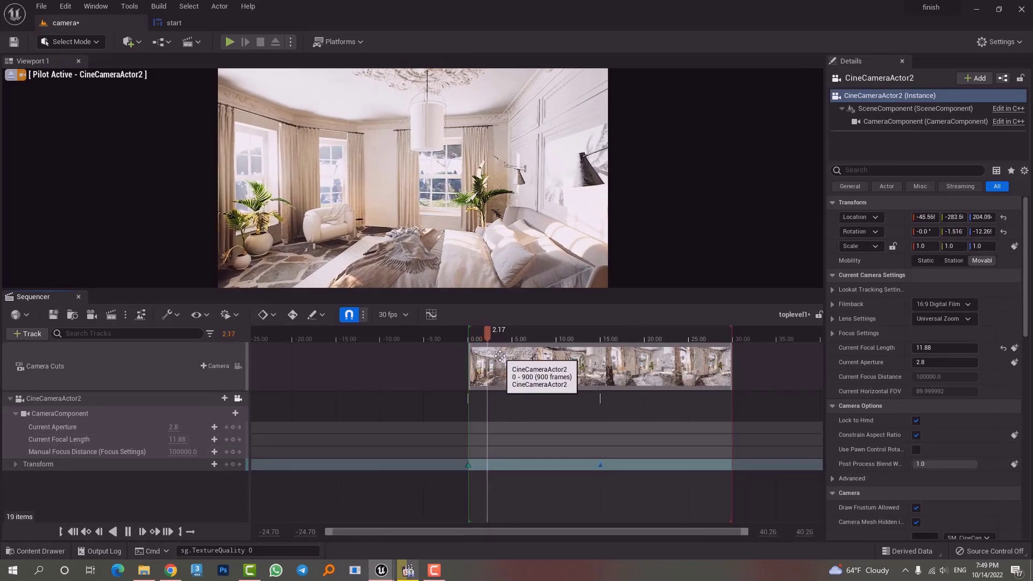
{"action": "key", "text": "space"}
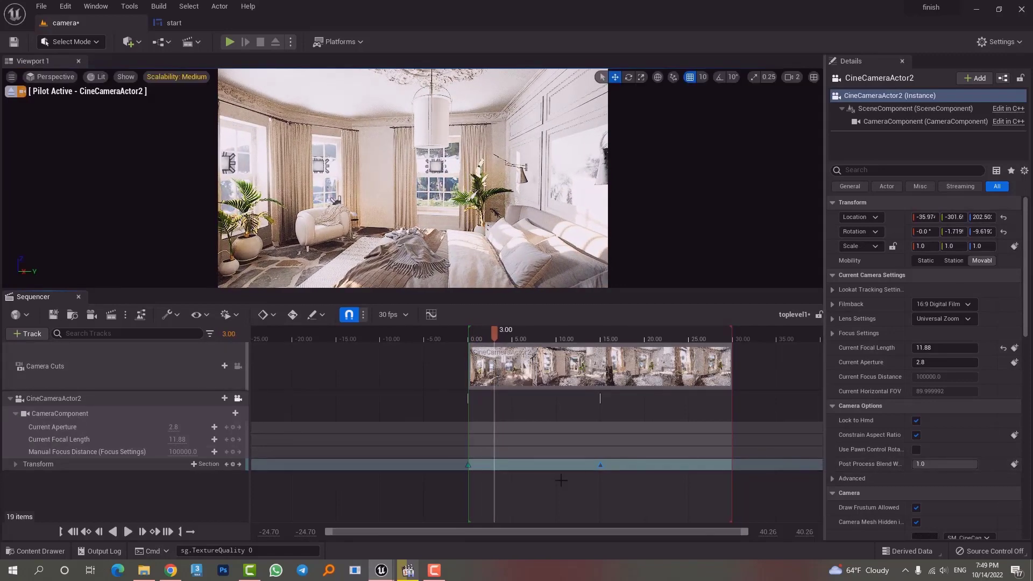
Copy CineCameraActor2's first transform key to 30.00 at the end of the sequence.
{"action": "left_click_drag", "start_coordinate": [562, 340], "coordinate": [720, 360]}
{"action": "left_click", "coordinate": [469, 467]}
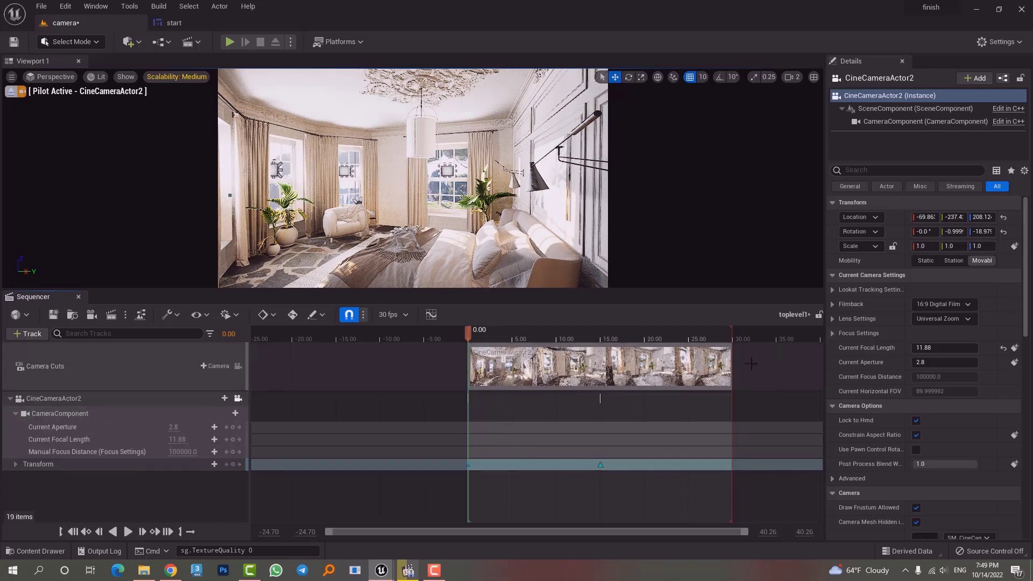
{"action": "left_click_drag", "start_coordinate": [672, 337], "coordinate": [732, 351]}
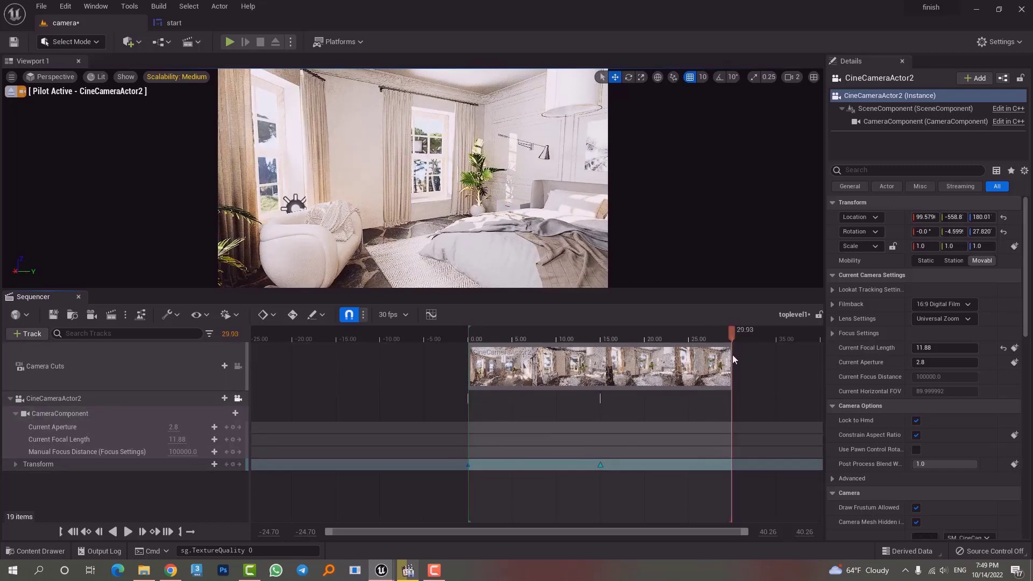
{"action": "left_click_drag", "start_coordinate": [231, 332], "coordinate": [229, 333]}
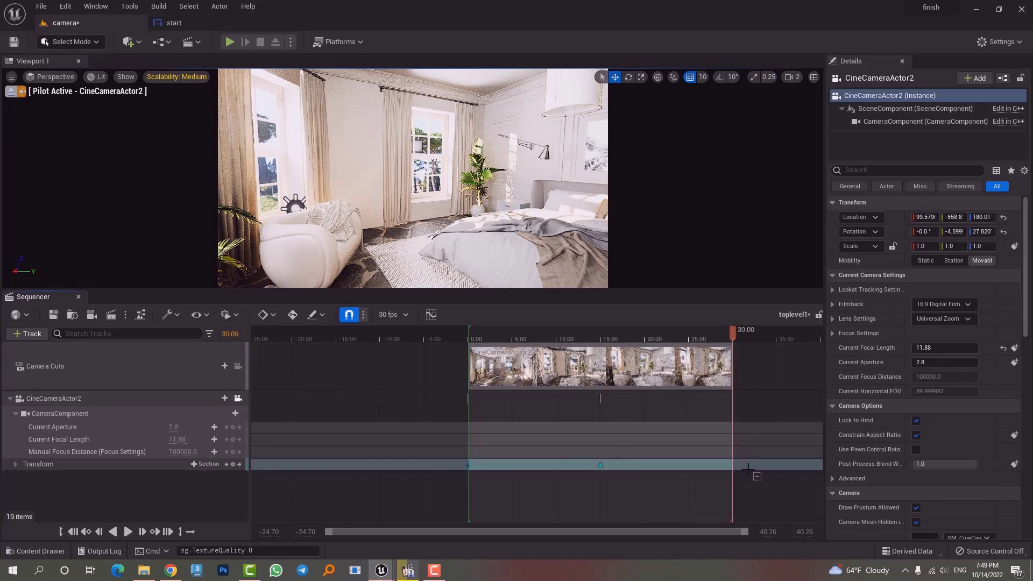
{"action": "left_click", "coordinate": [733, 464]}
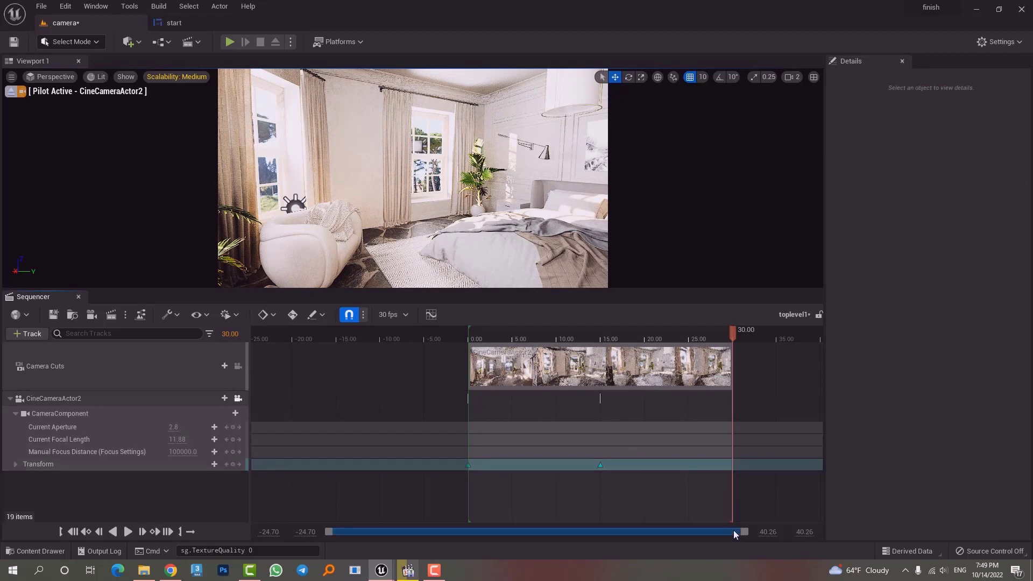
{"action": "scroll", "coordinate": [755, 466], "scroll_direction": "up", "scroll_amount": 5, "text": "ctrl"}
{"action": "scroll", "coordinate": [754, 465], "scroll_direction": "up", "scroll_amount": 3, "text": "ctrl"}
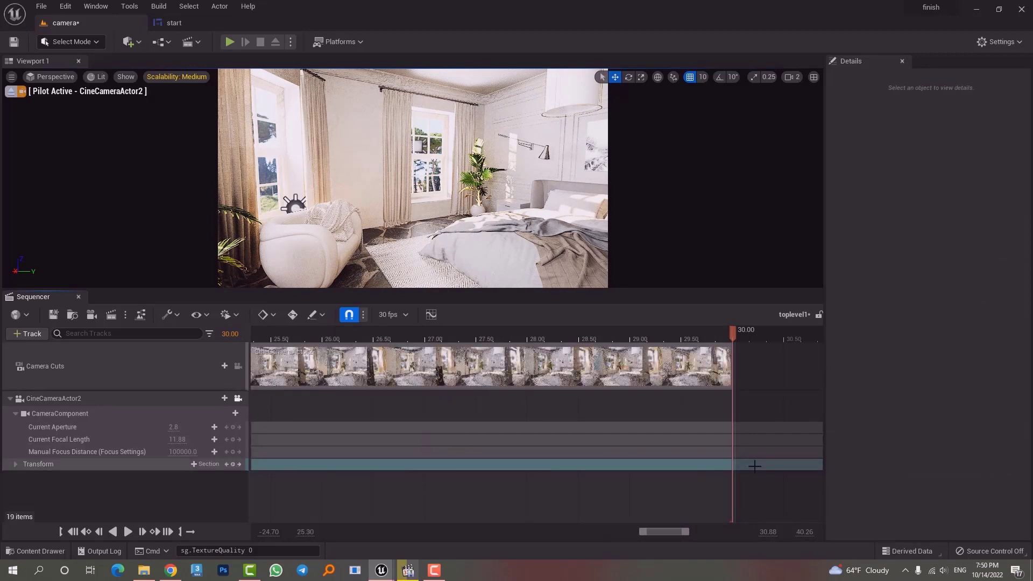
{"action": "left_click_drag", "start_coordinate": [732, 329], "coordinate": [135, 366]}
{"action": "left_click_drag", "start_coordinate": [222, 369], "coordinate": [730, 397]}
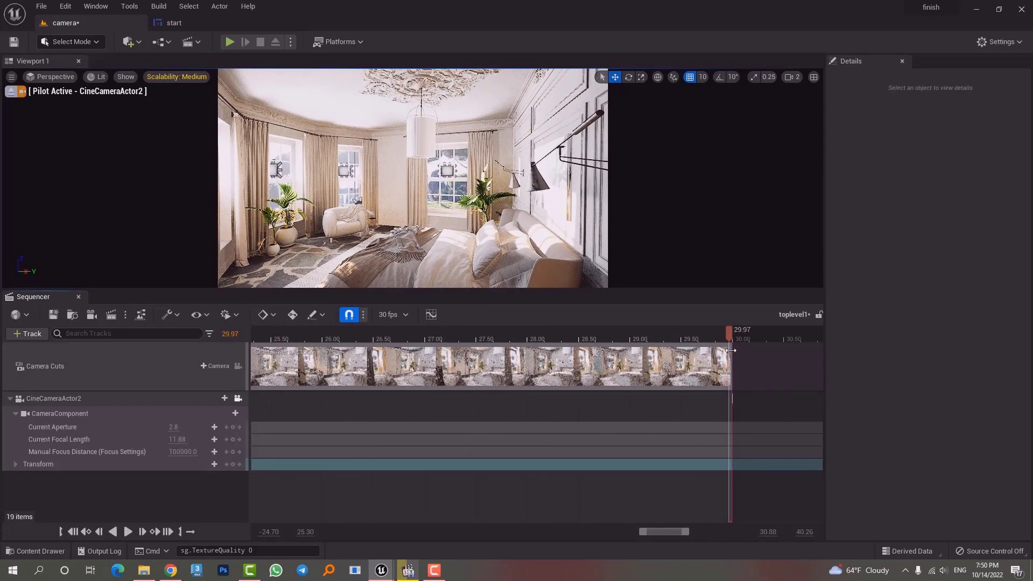
Play the sequence from its start to check the camera's move out and back.
{"action": "left_click_drag", "start_coordinate": [731, 356], "coordinate": [696, 338]}
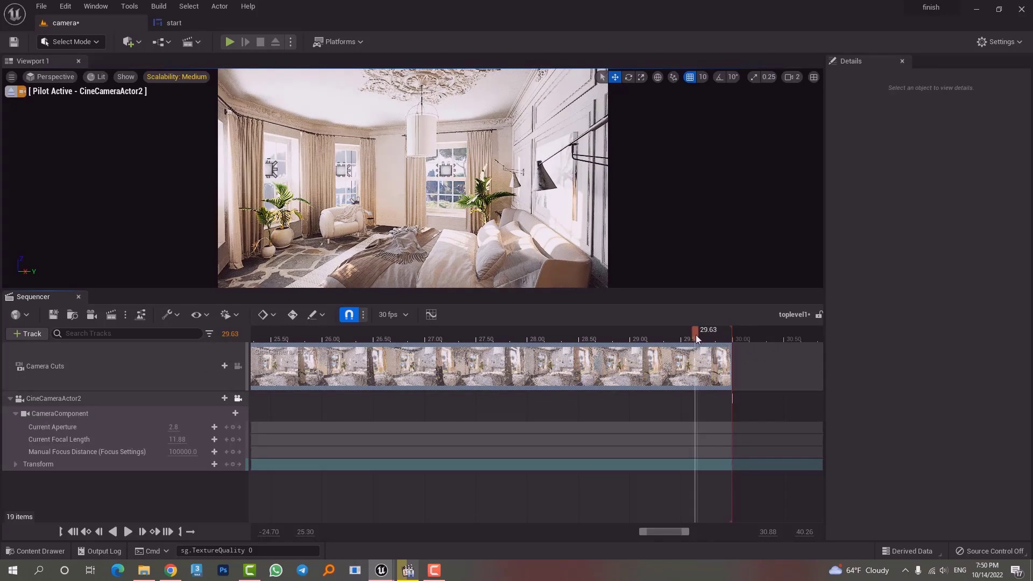
{"action": "scroll", "coordinate": [380, 355], "scroll_direction": "down", "scroll_amount": 15, "text": "ctrl"}
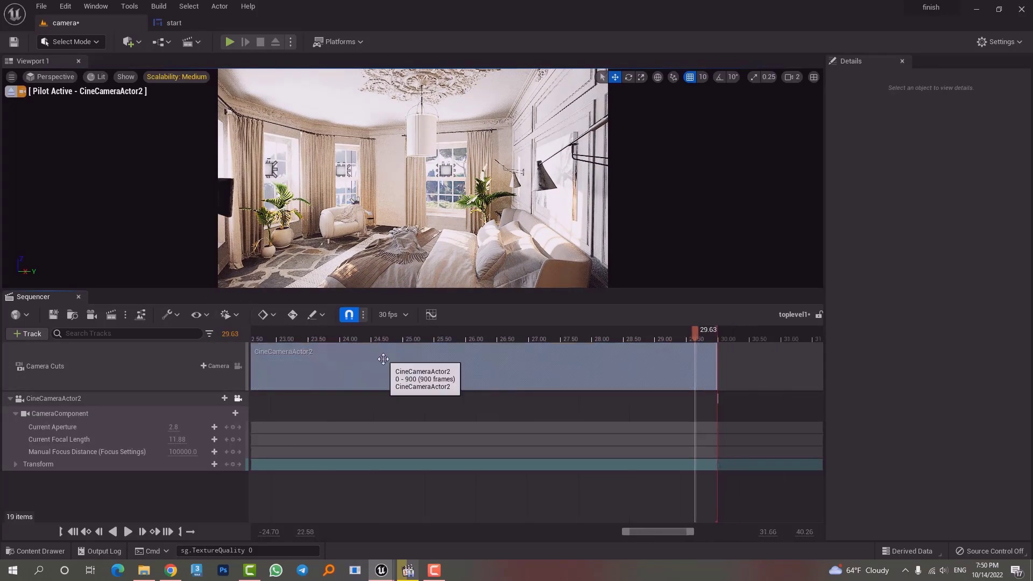
{"action": "left_click", "coordinate": [525, 335]}
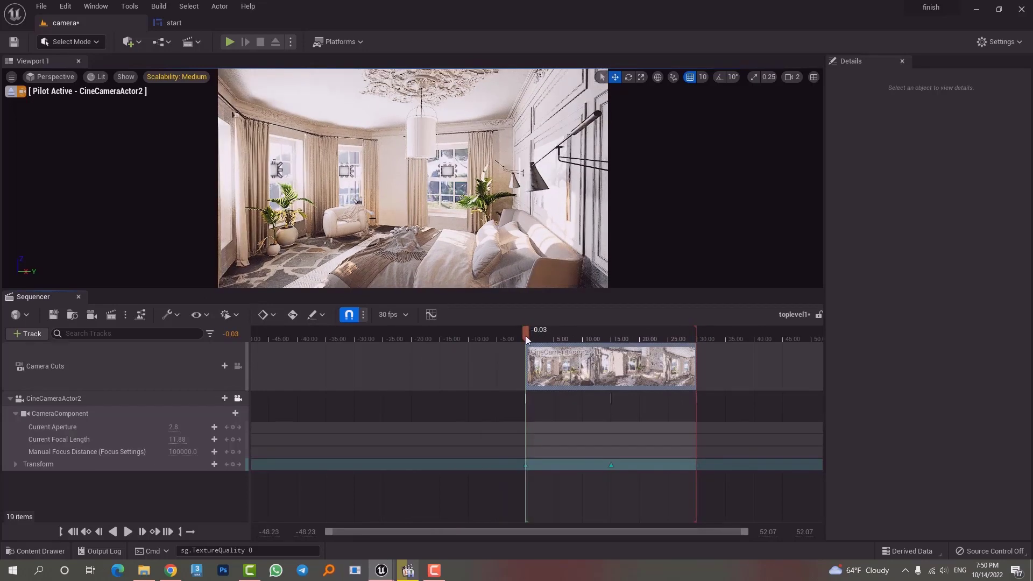
{"action": "key", "text": "space"}
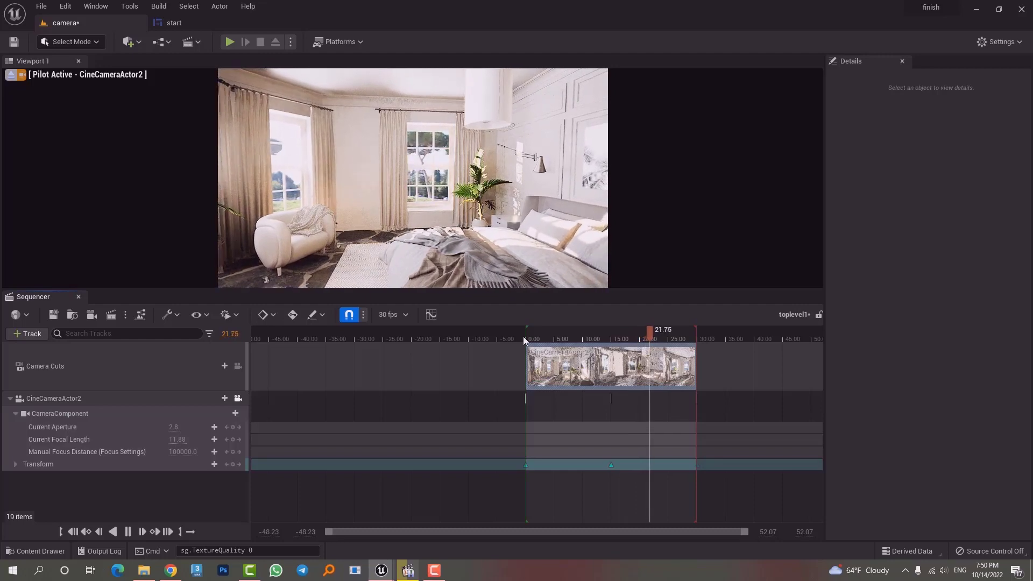
{"action": "key", "text": "space"}
Set CineCameraActor2's Location X key at 15.00 to cubic interpolation with automatic tangents in the Sequencer Curves editor.
{"action": "left_click", "coordinate": [612, 466]}
{"action": "left_click", "coordinate": [612, 467]}
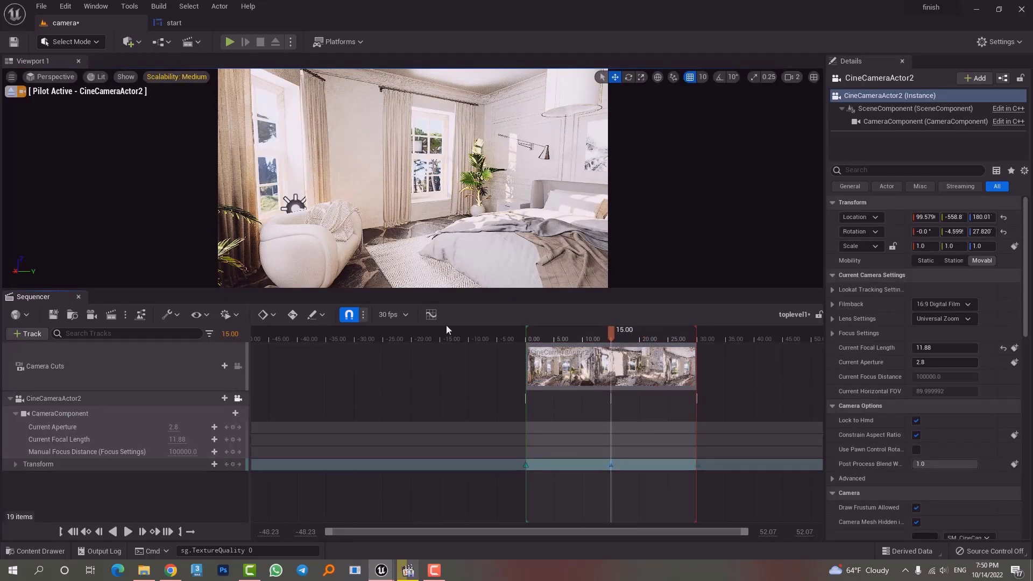
{"action": "left_click", "coordinate": [434, 316]}
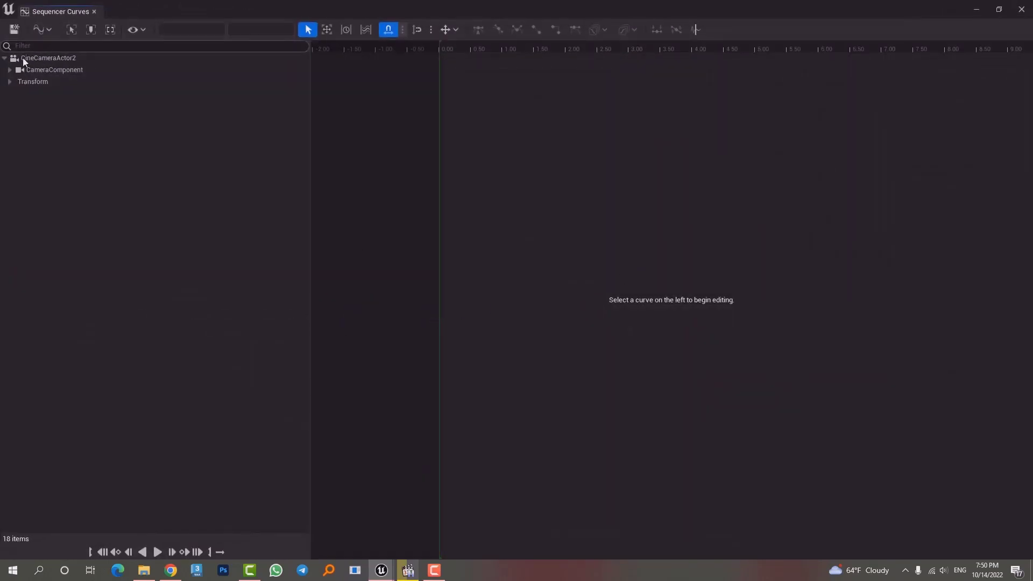
{"action": "left_click", "coordinate": [33, 82]}
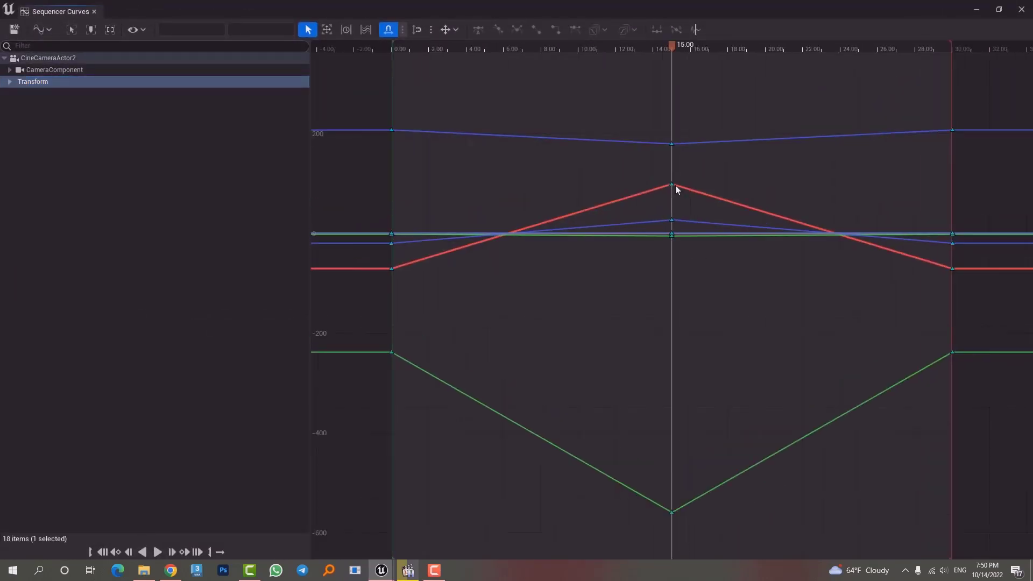
{"action": "left_click", "coordinate": [672, 184]}
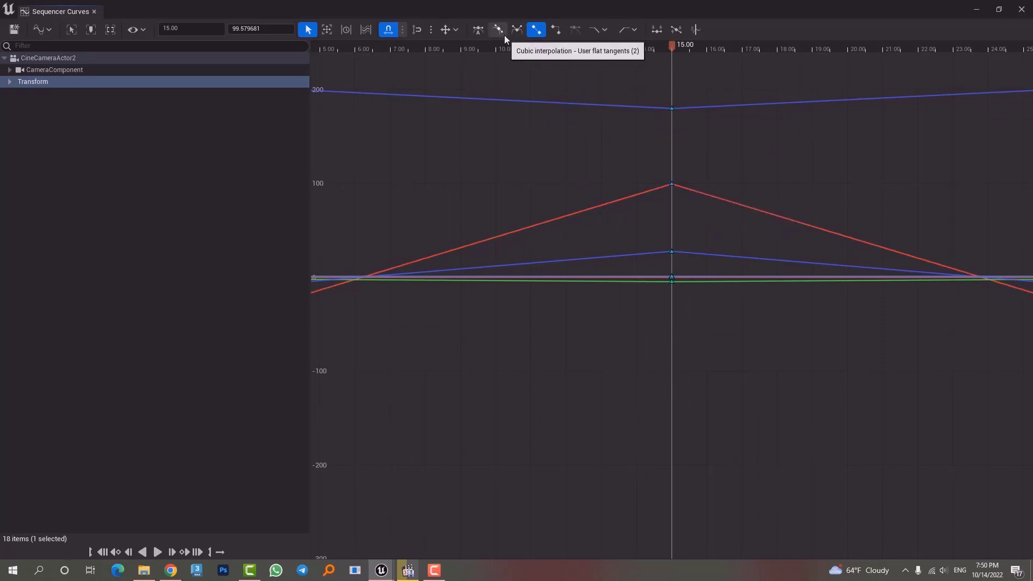
{"action": "left_click", "coordinate": [483, 31]}
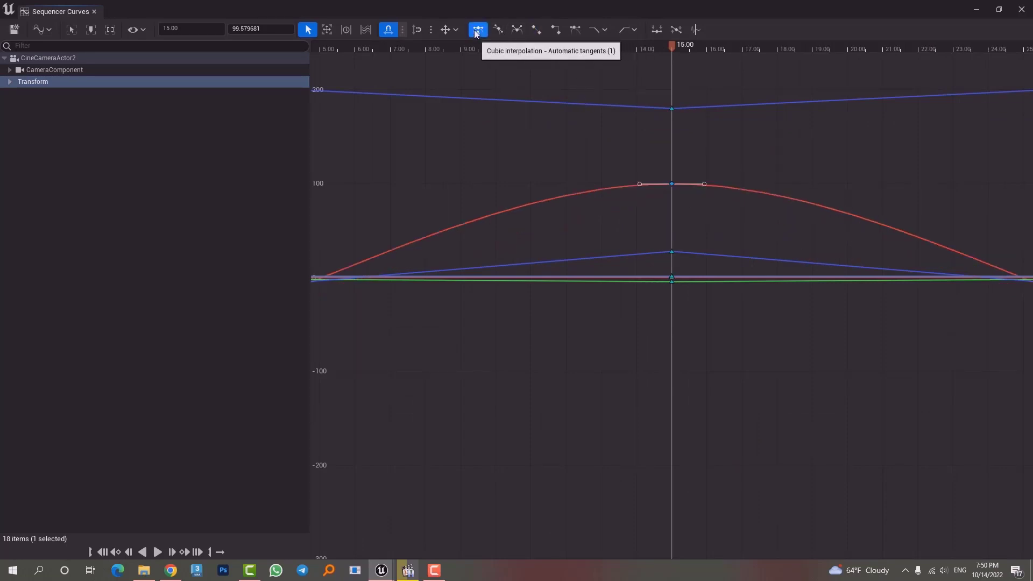
Save the sequence, and dock the Sequencer Curves editor above the Sequencer before closing it.
{"action": "left_click", "coordinate": [15, 30]}
{"action": "left_click_drag", "start_coordinate": [82, 12], "coordinate": [296, 353]}
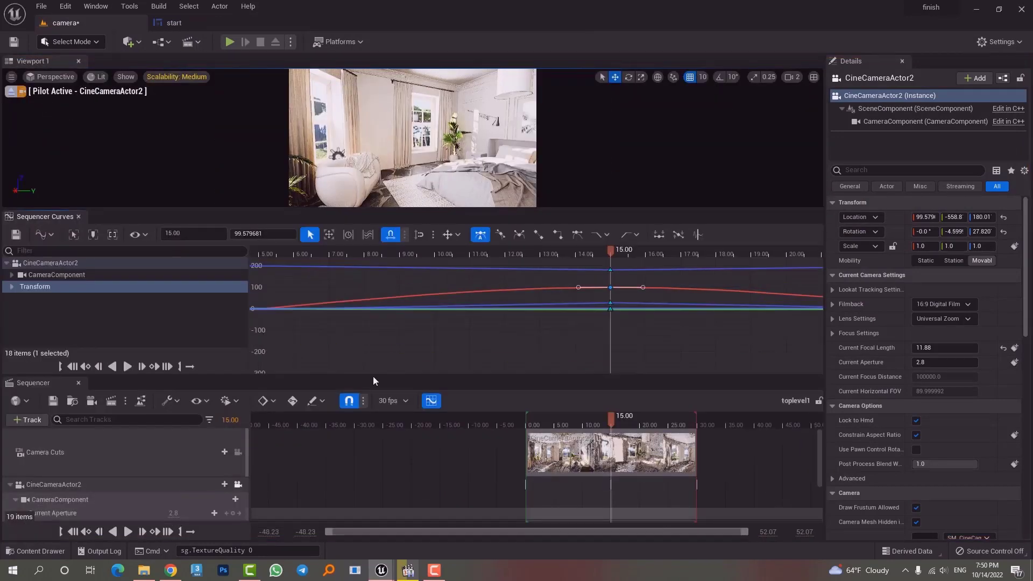
{"action": "left_click", "coordinate": [78, 217]}
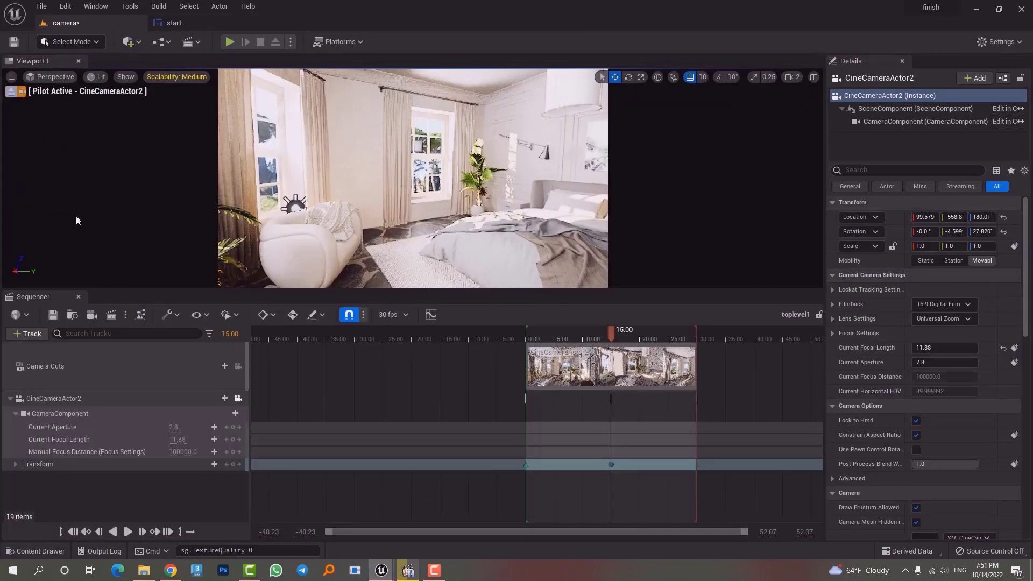
Play the camera move through the 15.00 key to check the curved interpolation.
{"action": "left_click", "coordinate": [588, 339]}
{"action": "key", "text": "space"}
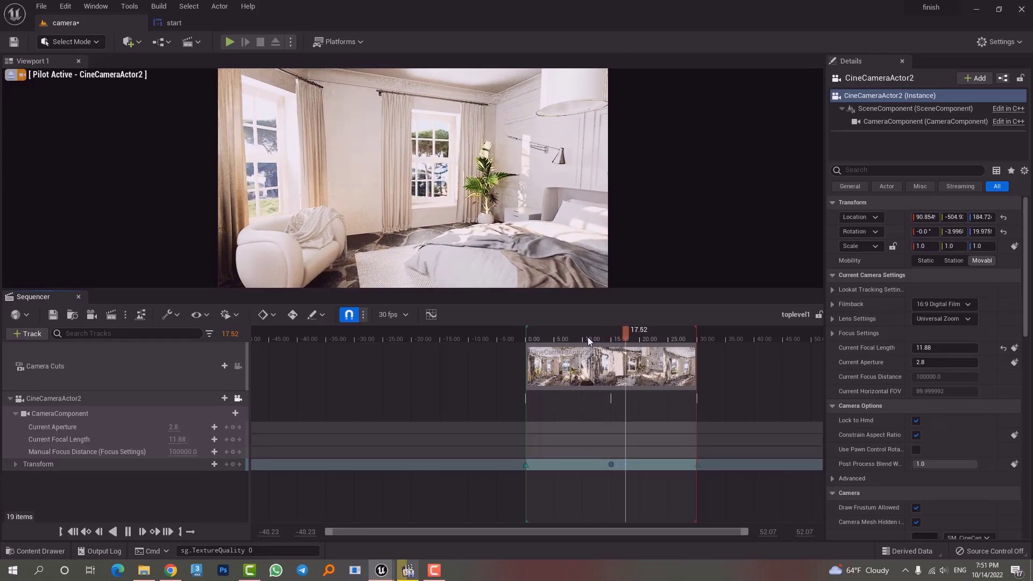
{"action": "key", "text": "space"}
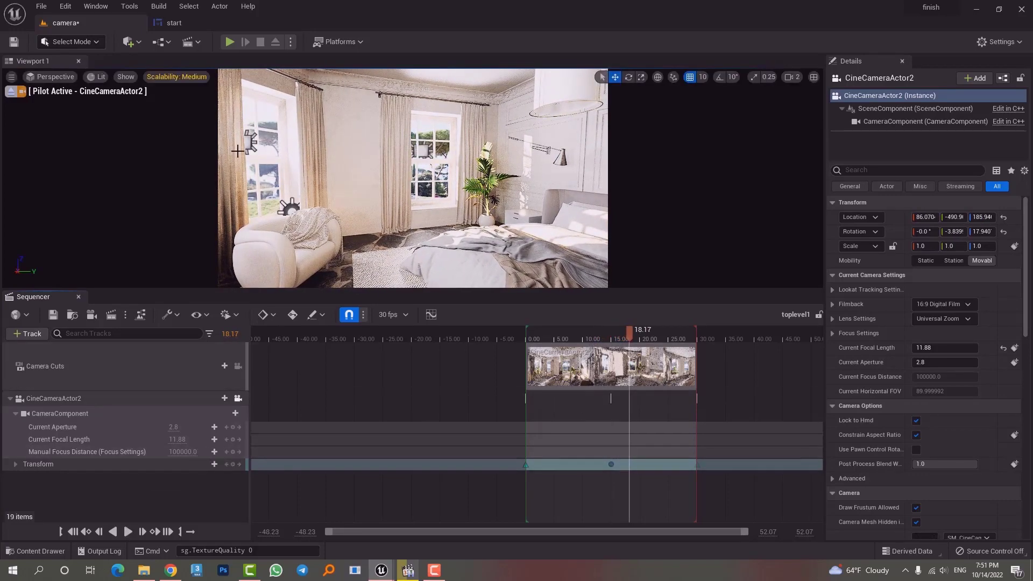
Undo the cubic interpolation change on the Location X key and close the Sequencer Curves editor.
{"action": "left_click", "coordinate": [389, 315]}
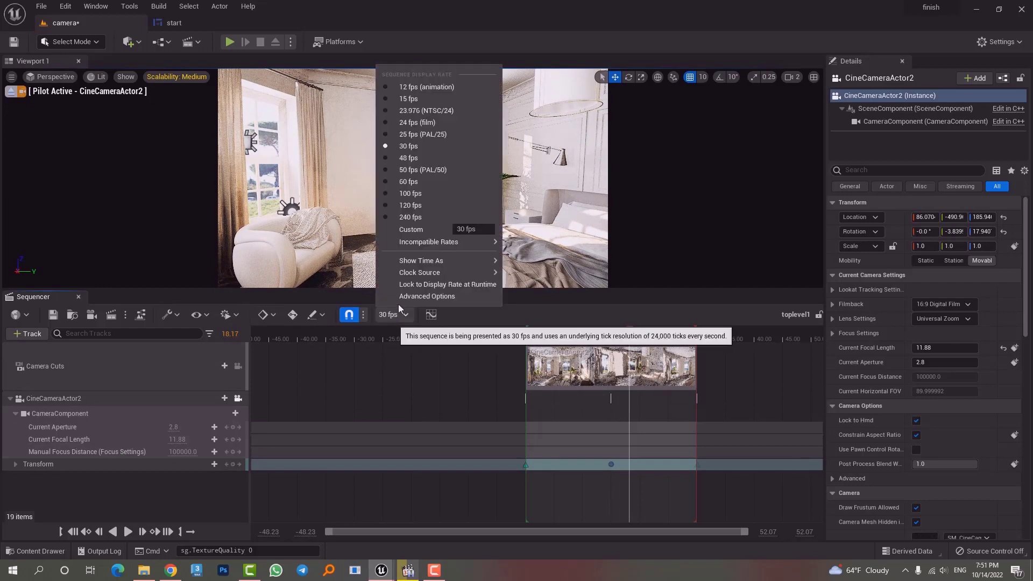
{"action": "left_click", "coordinate": [431, 315]}
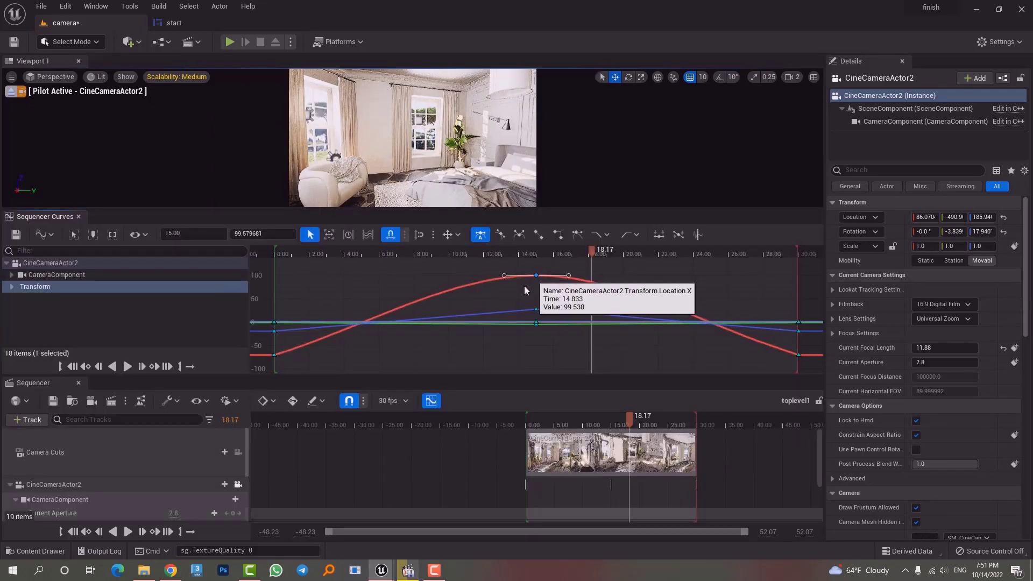
{"action": "key", "text": "ctrl+z"}
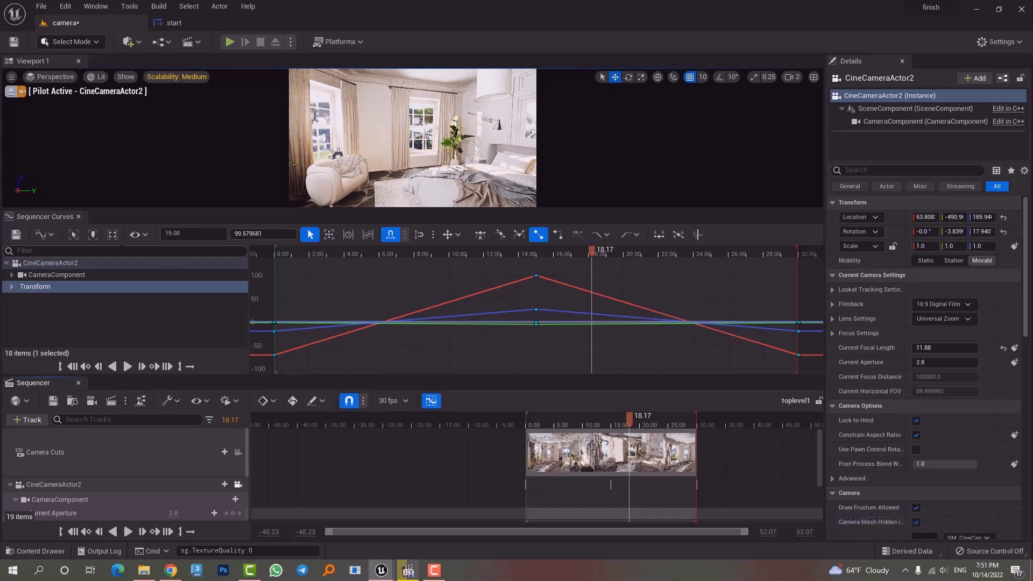
{"action": "left_click", "coordinate": [78, 217]}
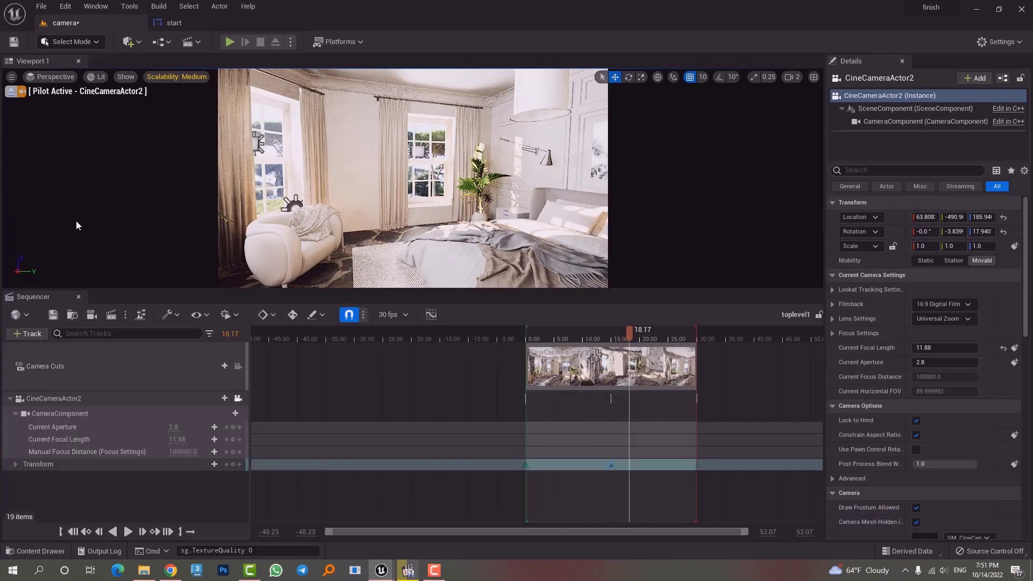
Close the Sequencer and look over the assets in the project's Content folder.
{"action": "left_click", "coordinate": [79, 297]}
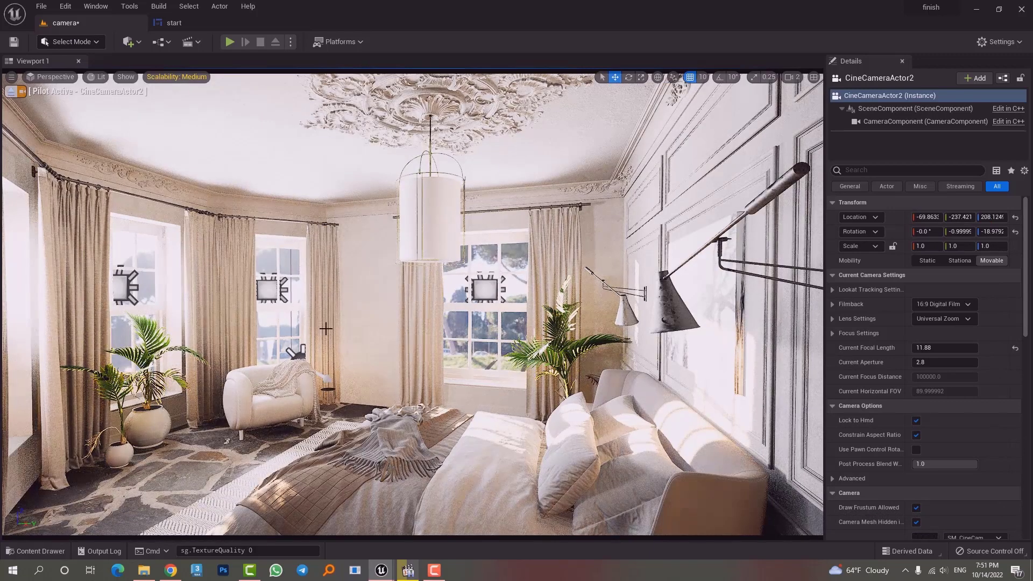
{"action": "key", "text": "ctrl+space"}
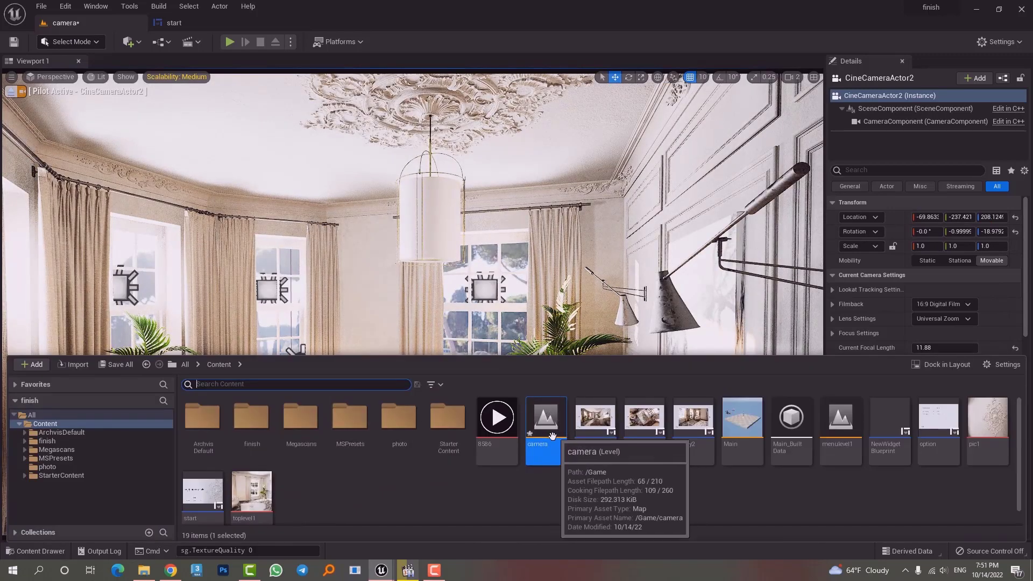
{"action": "key", "text": "ctrl+space"}
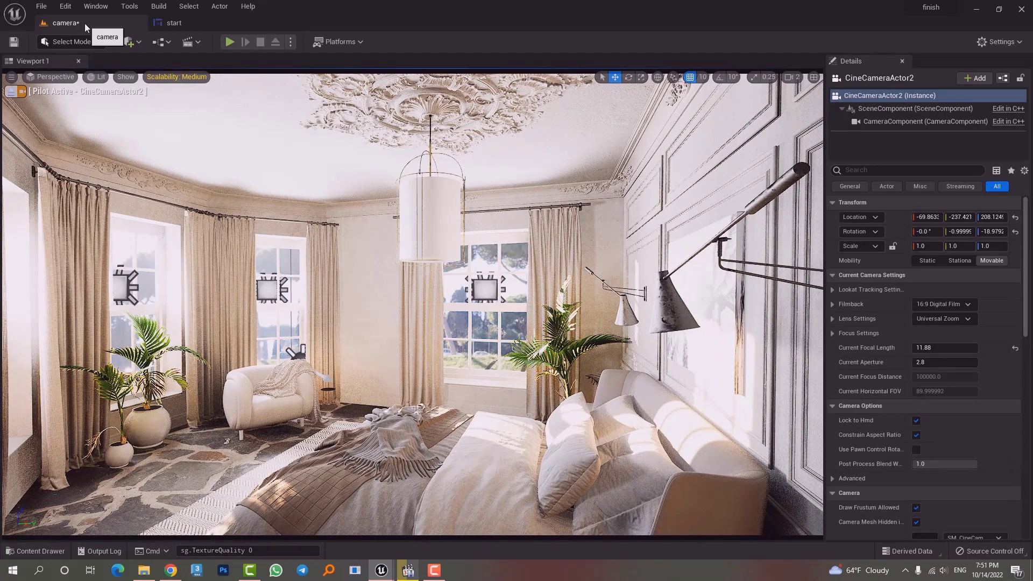
{"action": "left_click", "coordinate": [188, 26]}
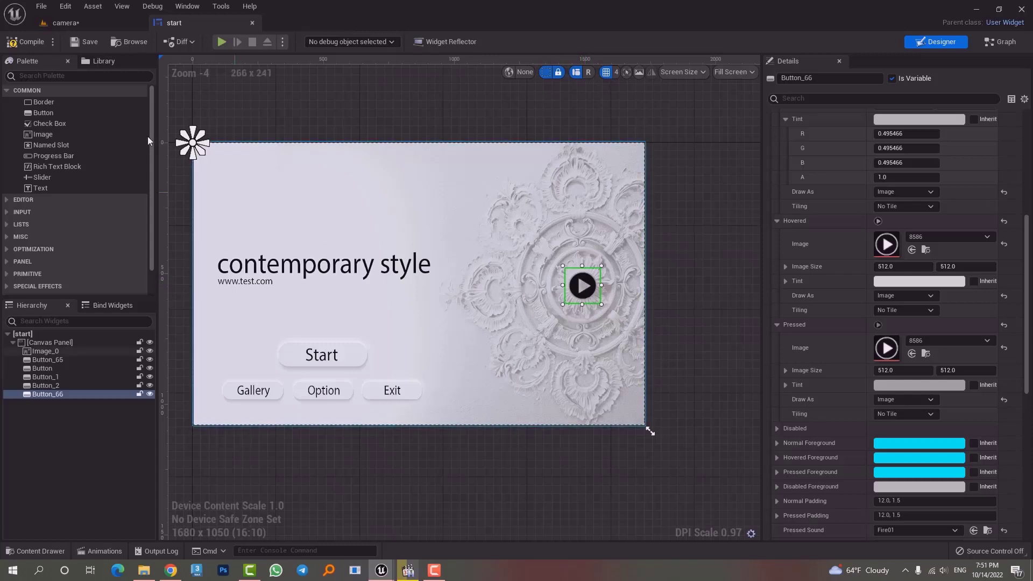
{"action": "left_click", "coordinate": [64, 23]}
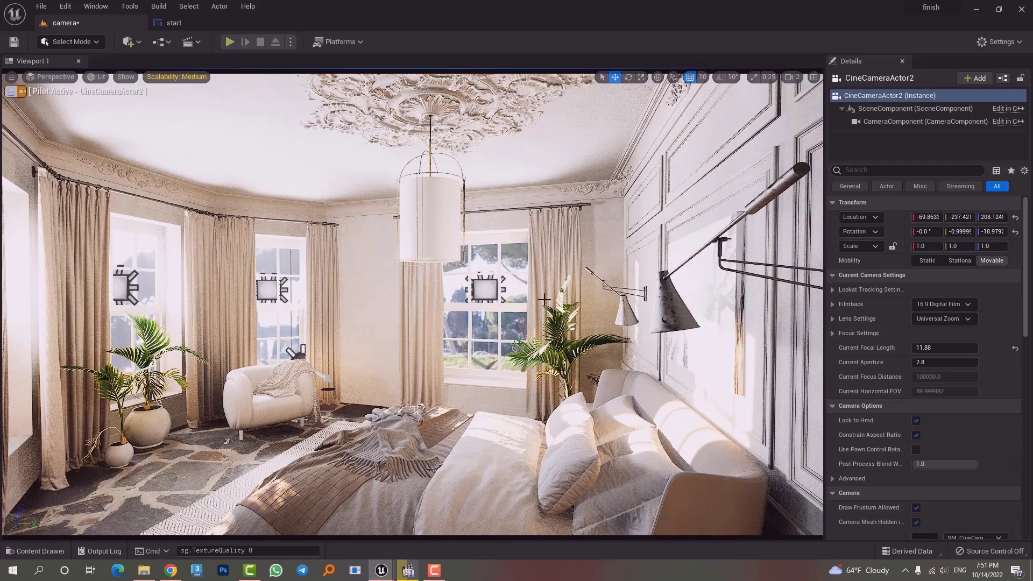
{"action": "mouse_move", "coordinate": [544, 299]}
{"action": "right_mouse_down"}
{"action": "mouse_move", "coordinate": [484, 301]}
{"action": "mouse_move", "coordinate": [560, 293]}
{"action": "right_mouse_up"}
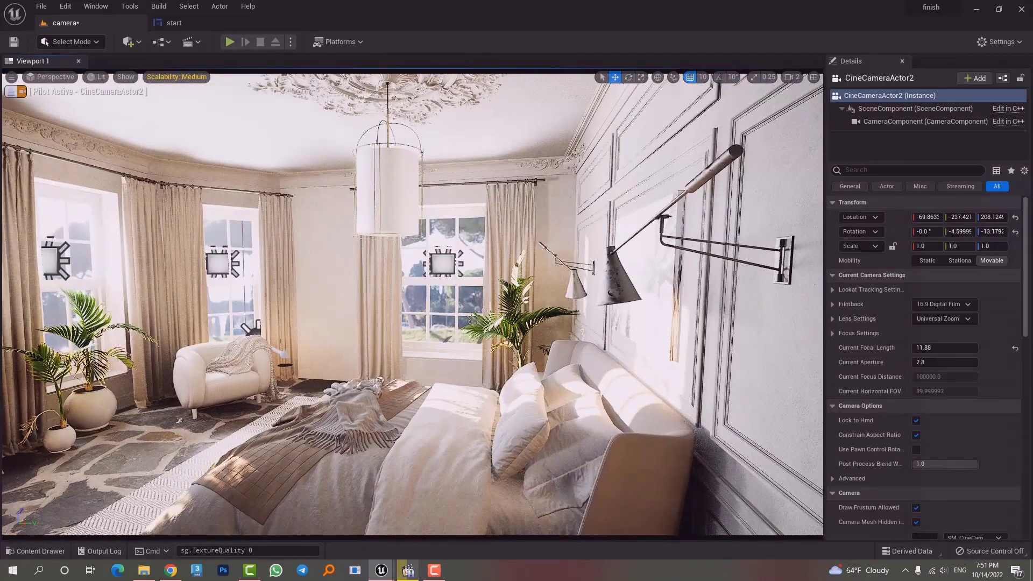
{"action": "key", "text": "ctrl+z"}
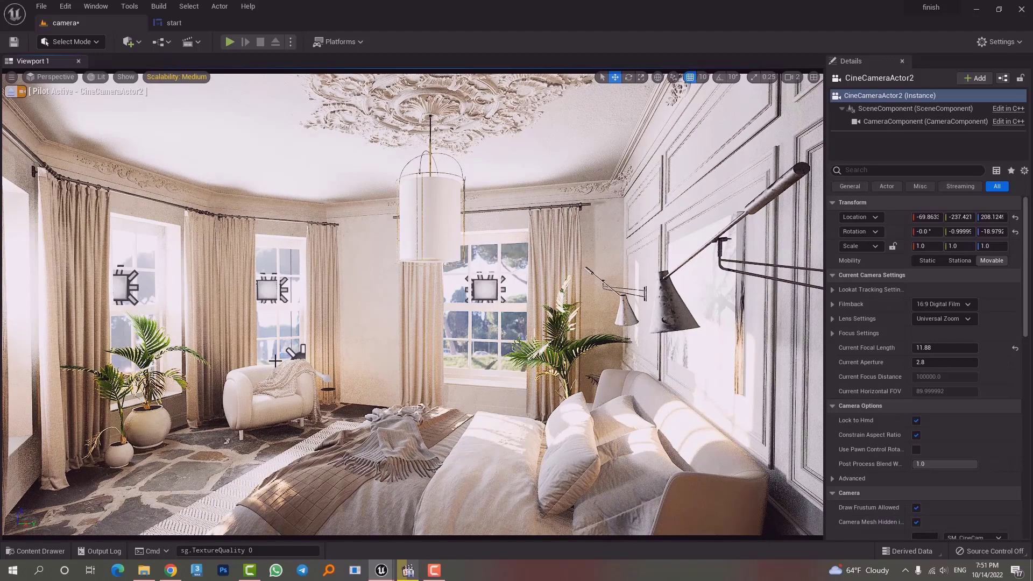
{"action": "left_click", "coordinate": [171, 23]}
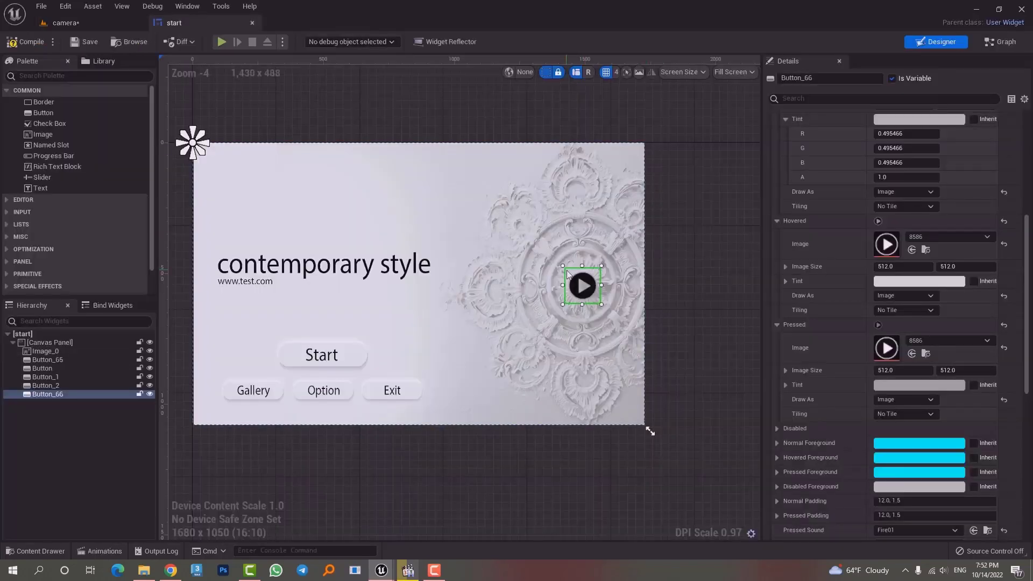
{"action": "left_click", "coordinate": [78, 22]}
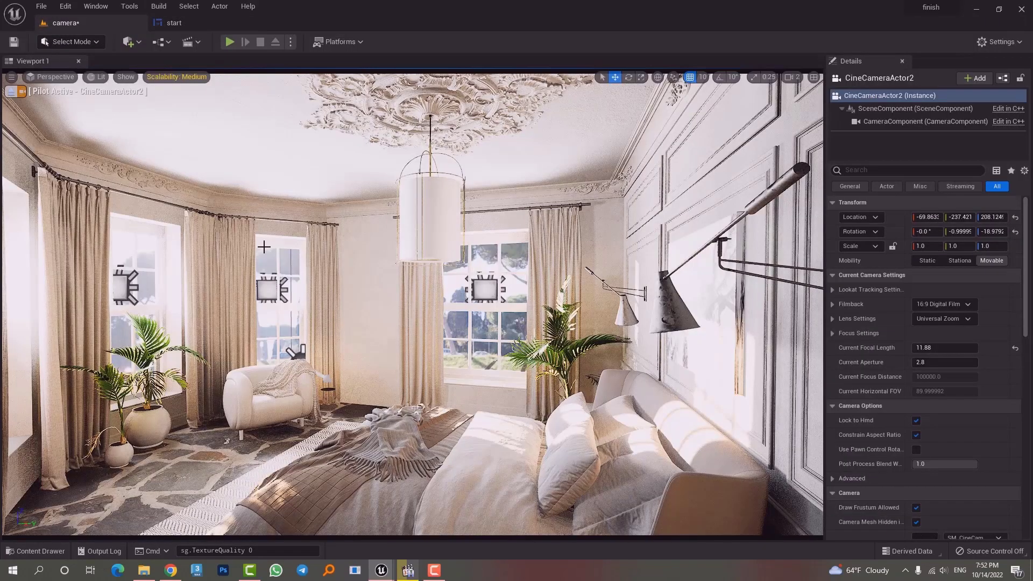
Add an On Clicked event for the play button Button_66 in the start widget.
{"action": "left_click", "coordinate": [182, 25]}
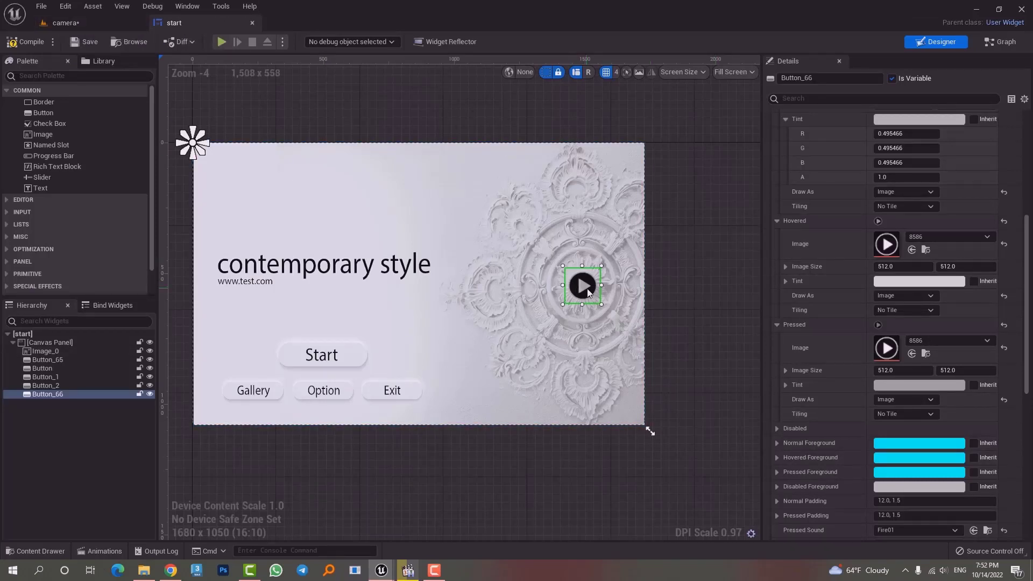
{"action": "scroll", "coordinate": [935, 386], "scroll_direction": "down", "scroll_amount": 10}
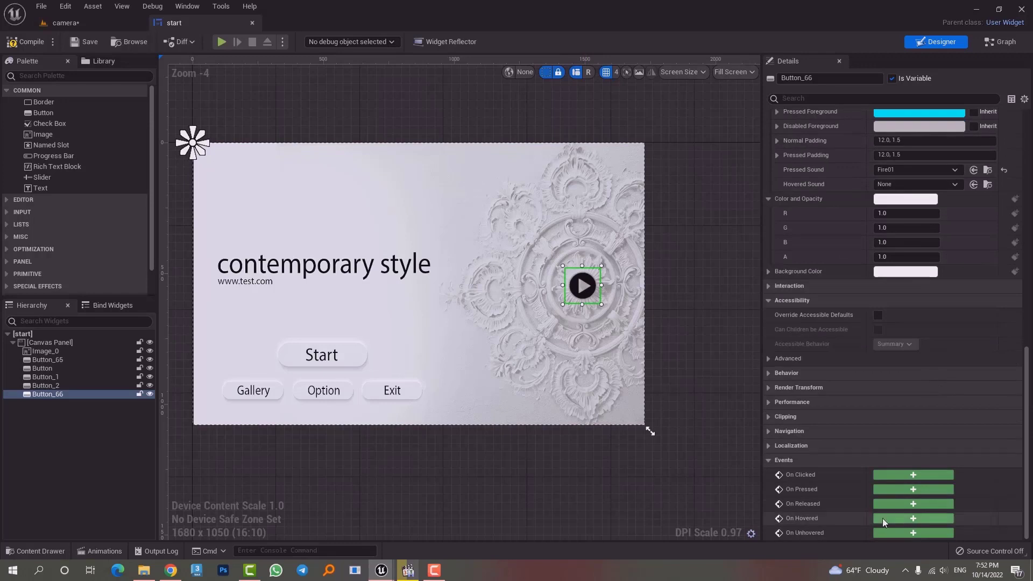
{"action": "left_click", "coordinate": [898, 473]}
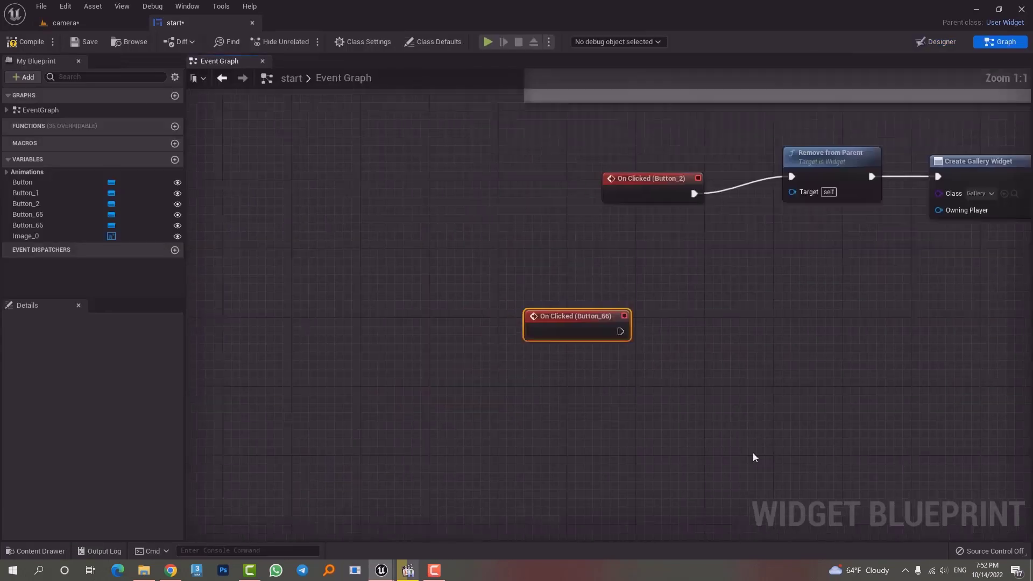
Connect an Open Level (by Name) node with Level Name "camera" to the On Clicked (Button_66) event and compile the start widget.
{"action": "left_click_drag", "start_coordinate": [444, 262], "coordinate": [553, 264]}
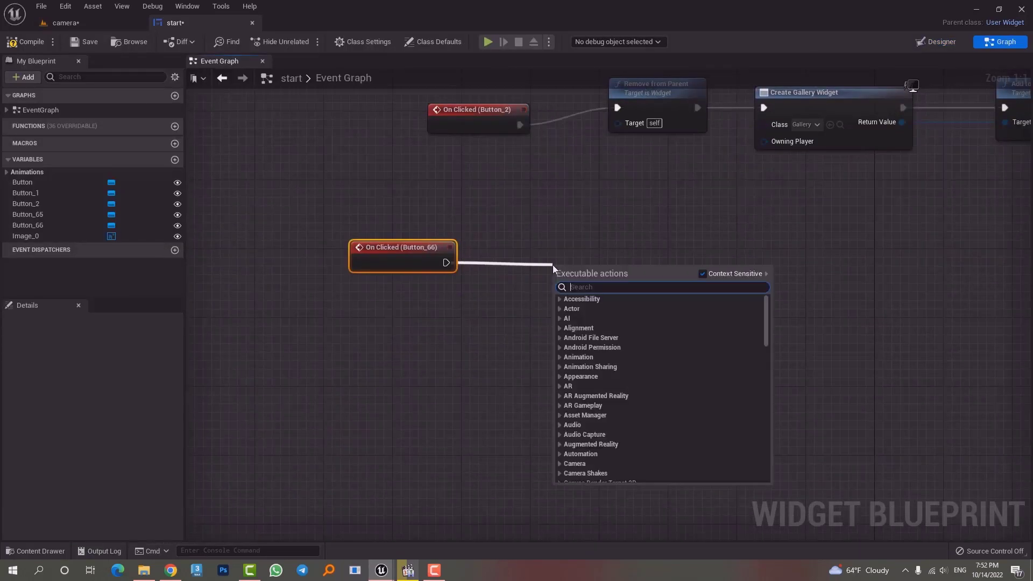
{"action": "type", "text": "o"}
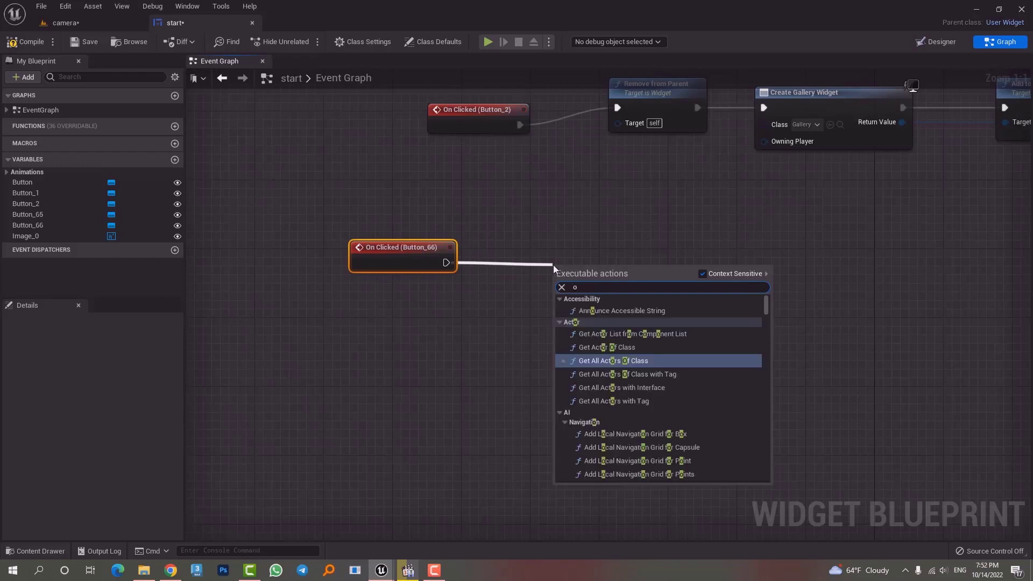
{"action": "type", "text": "pen le"}
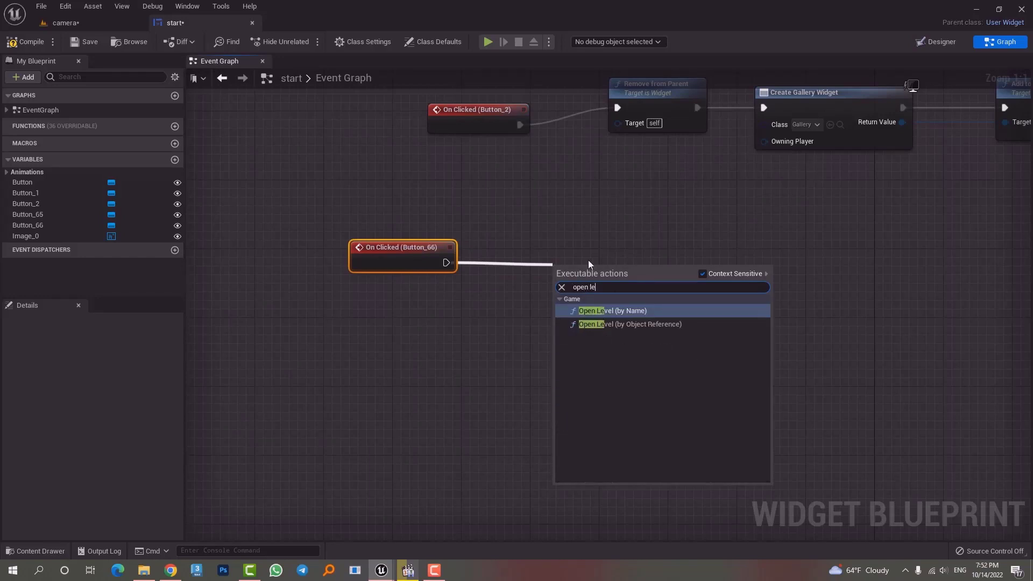
{"action": "left_click", "coordinate": [626, 311]}
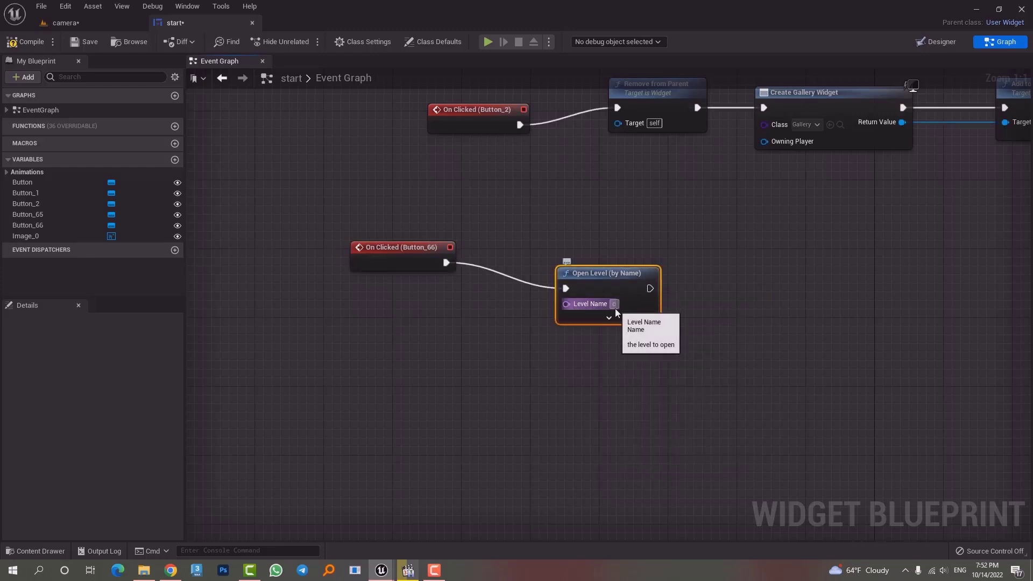
{"action": "left_click", "coordinate": [615, 308]}
{"action": "type", "text": "camera"}
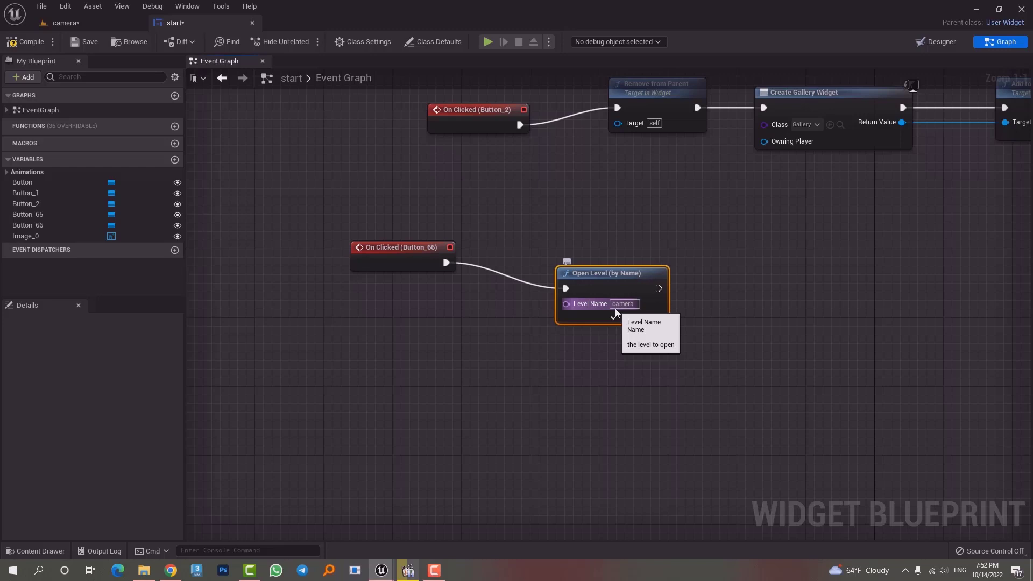
{"action": "left_click", "coordinate": [28, 41]}
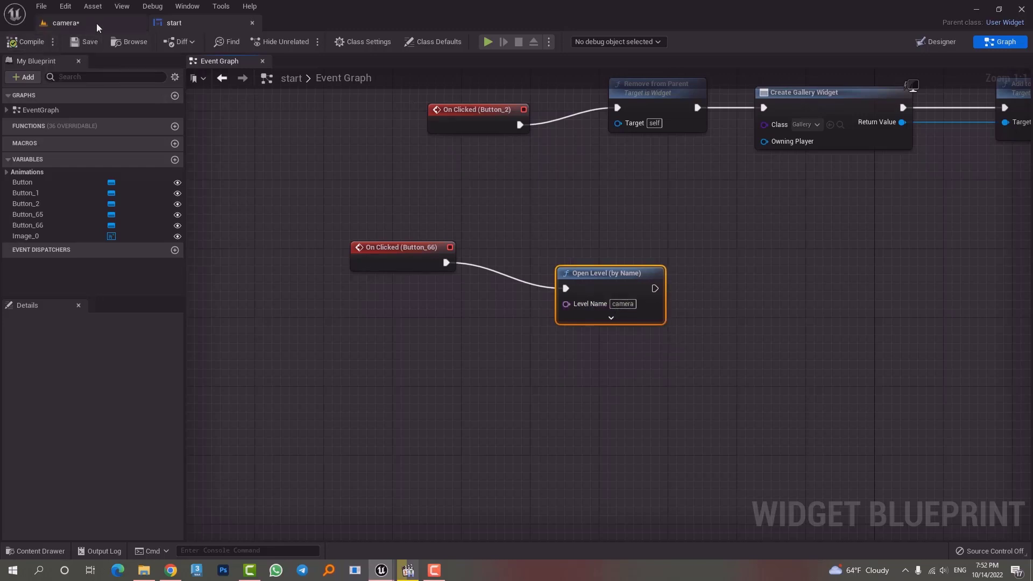
Open the menulevel1 level from the project's Content folder.
{"action": "left_click", "coordinate": [96, 24]}
{"action": "key", "text": "ctrl+space"}
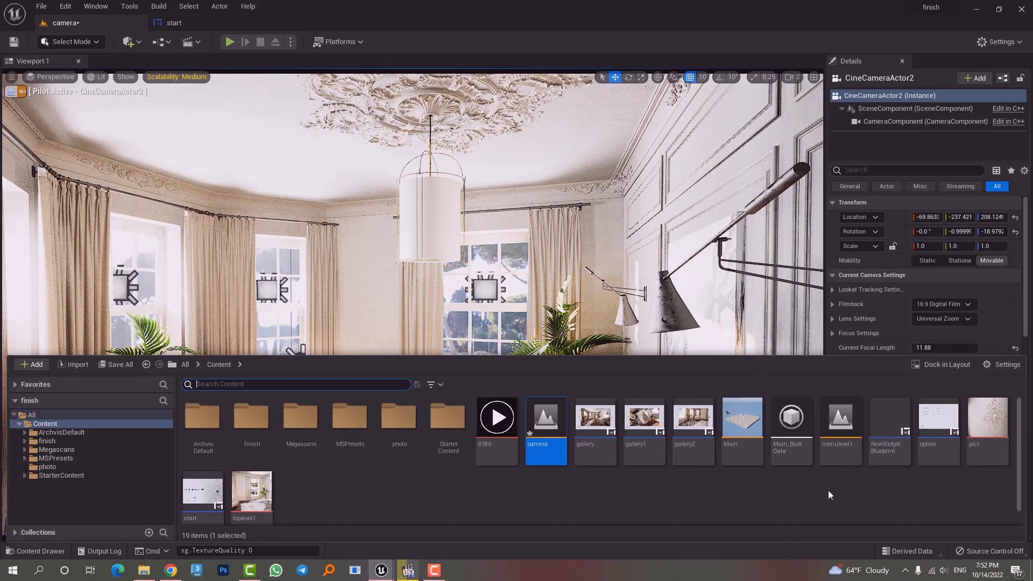
{"action": "double_click", "coordinate": [834, 425]}
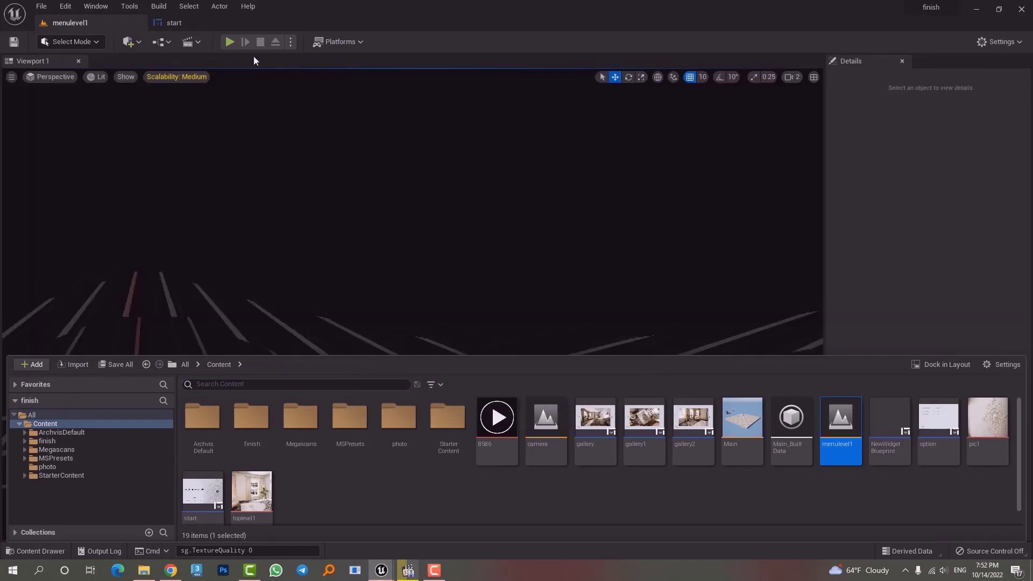
Run menulevel1 in the editor despite the blueprint compile error, test the menu's play button, and stop the play session.
{"action": "left_click", "coordinate": [228, 45]}
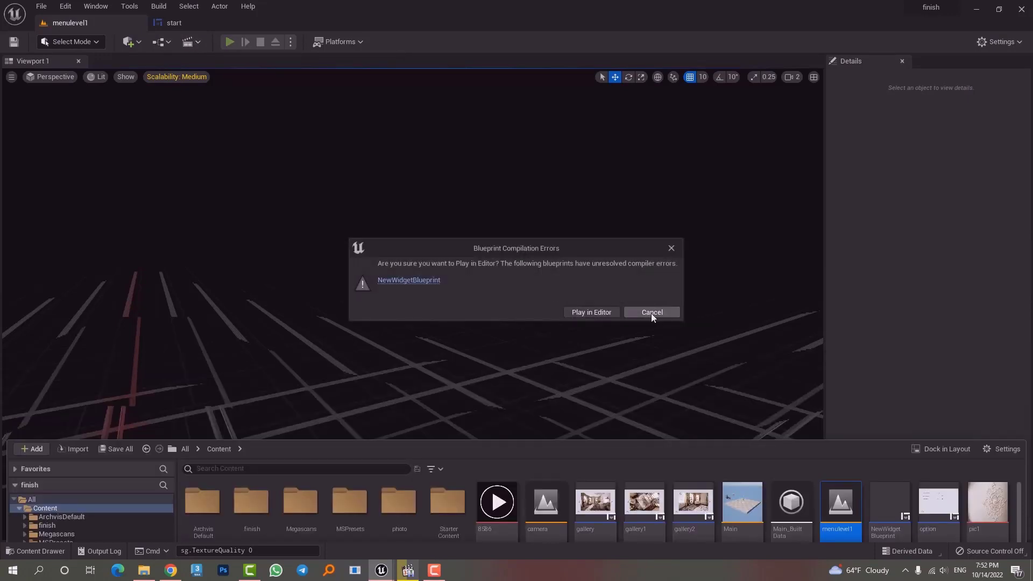
{"action": "left_click", "coordinate": [610, 312]}
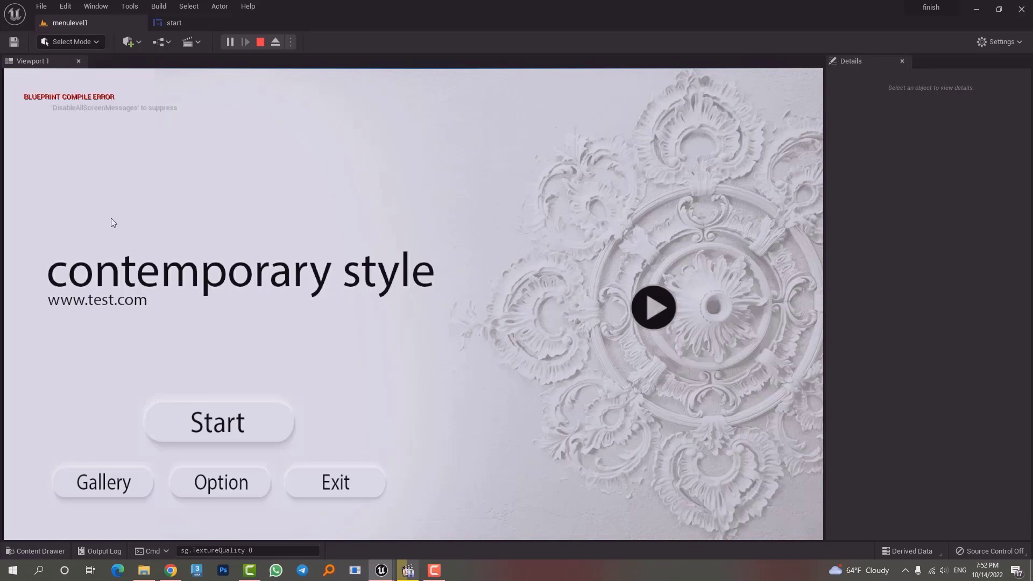
{"action": "left_click", "coordinate": [655, 310]}
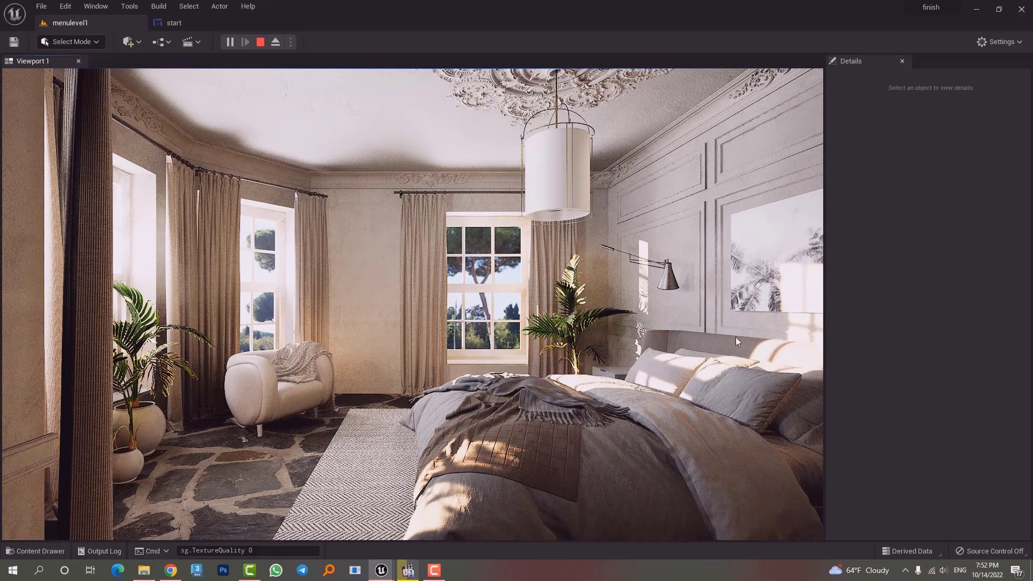
{"action": "key", "text": "Escape"}
{"action": "left_click", "coordinate": [230, 43]}
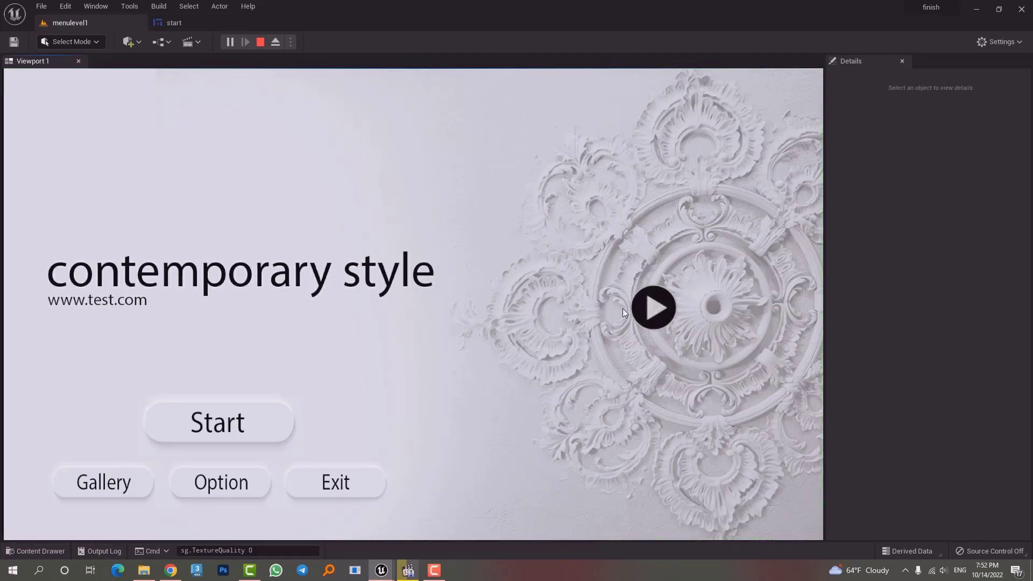
{"action": "left_click", "coordinate": [260, 43]}
Return to the start widget's Designer view and select the play button Button_66.
{"action": "left_click", "coordinate": [173, 23]}
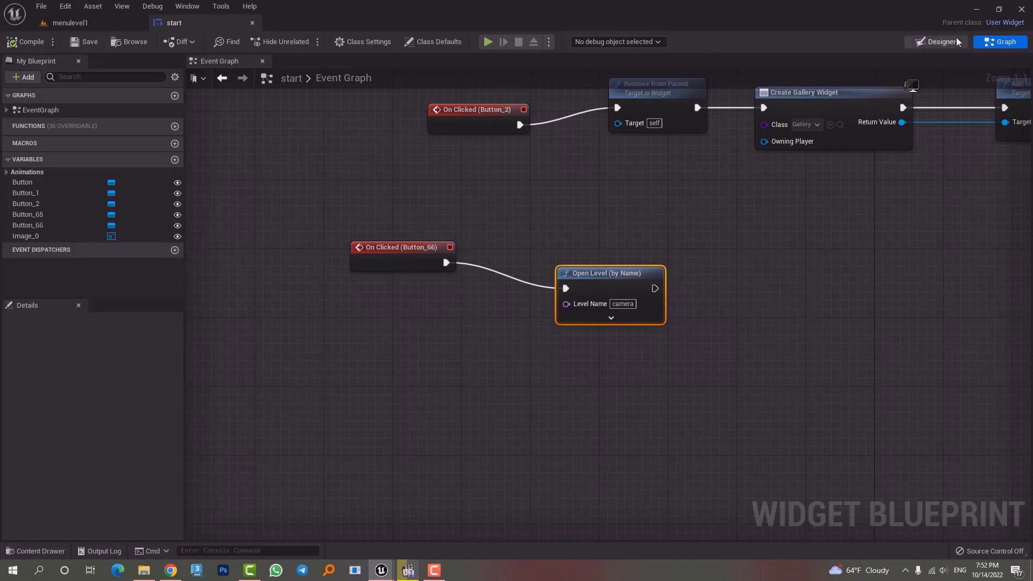
{"action": "left_click", "coordinate": [936, 41]}
{"action": "left_click", "coordinate": [637, 308]}
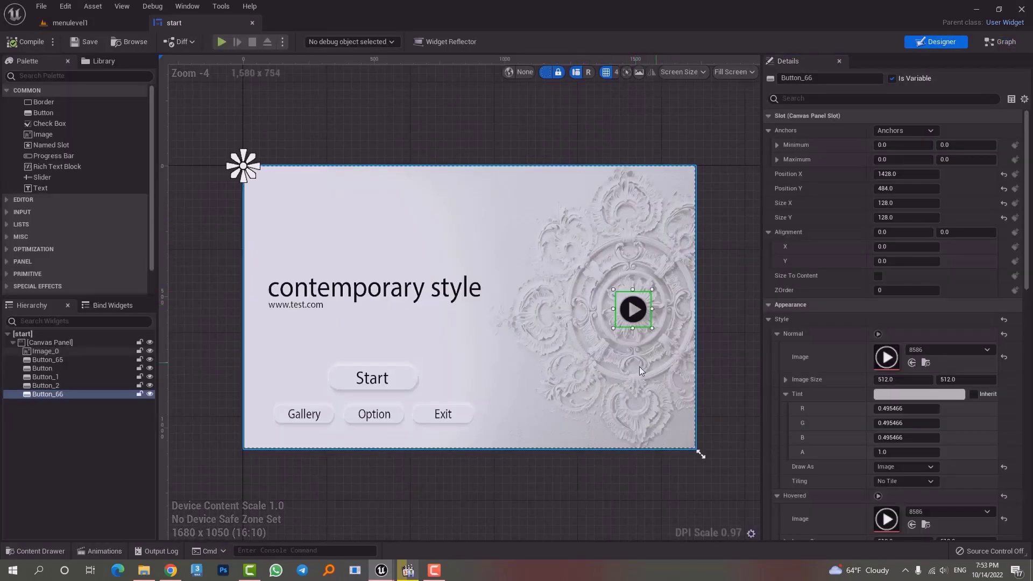
{"action": "left_click", "coordinate": [502, 328]}
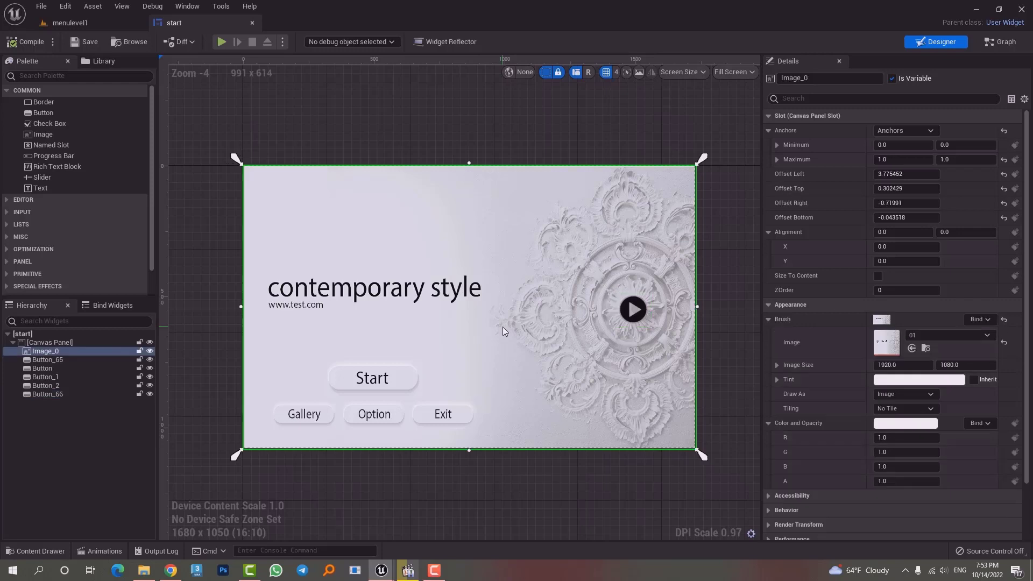
{"action": "left_click", "coordinate": [641, 309]}
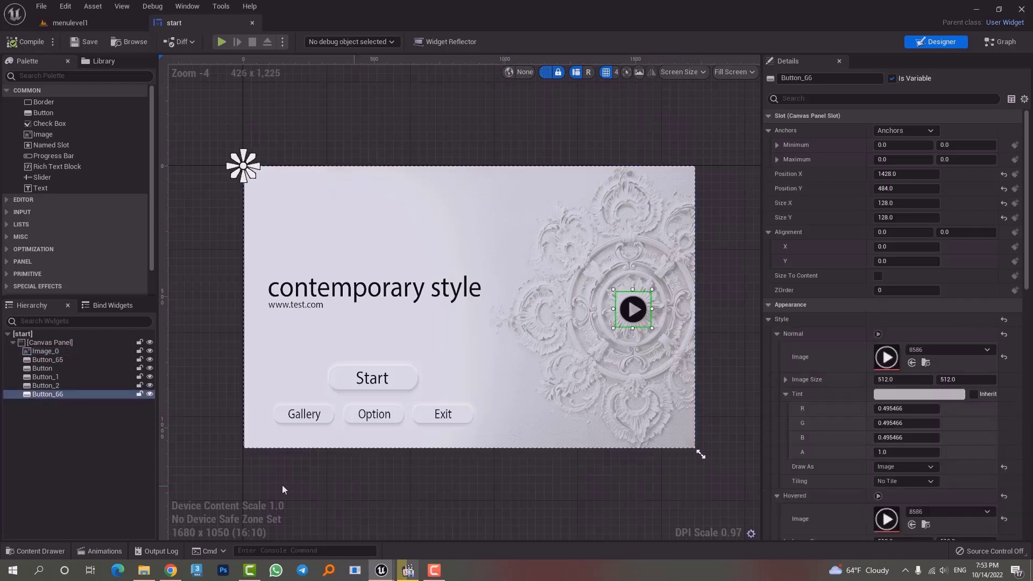
Try anchoring the play button with the full-stretch preset and preview the menu.
{"action": "left_click", "coordinate": [934, 131]}
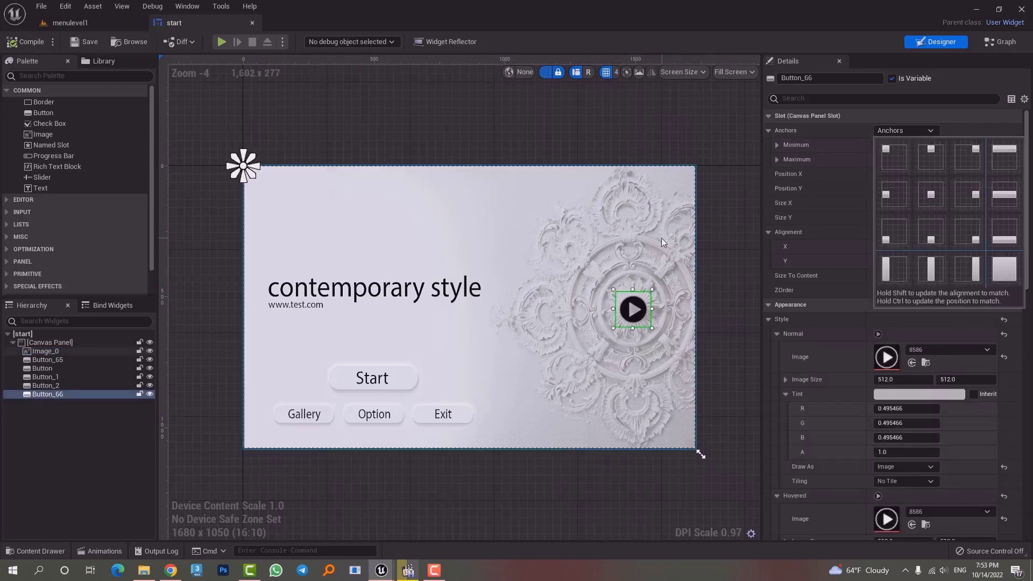
{"action": "left_click", "coordinate": [660, 237]}
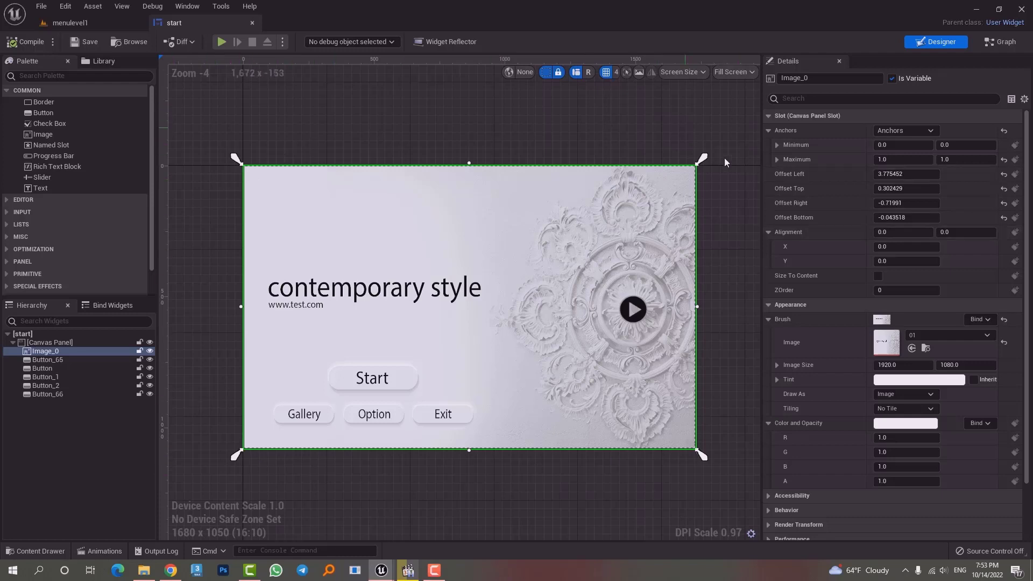
{"action": "left_click", "coordinate": [633, 309]}
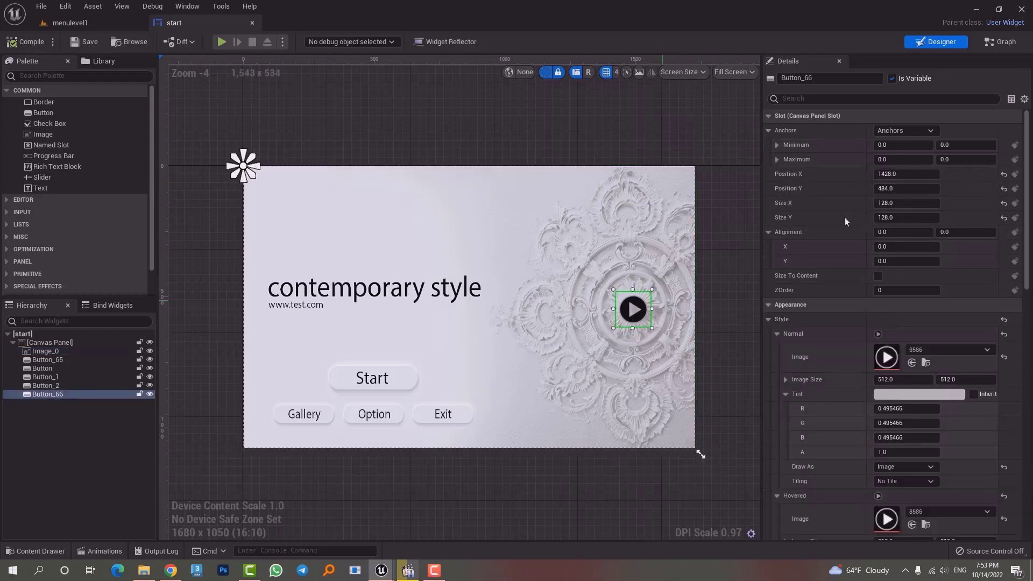
{"action": "left_click", "coordinate": [924, 131]}
{"action": "left_click", "coordinate": [1002, 264]}
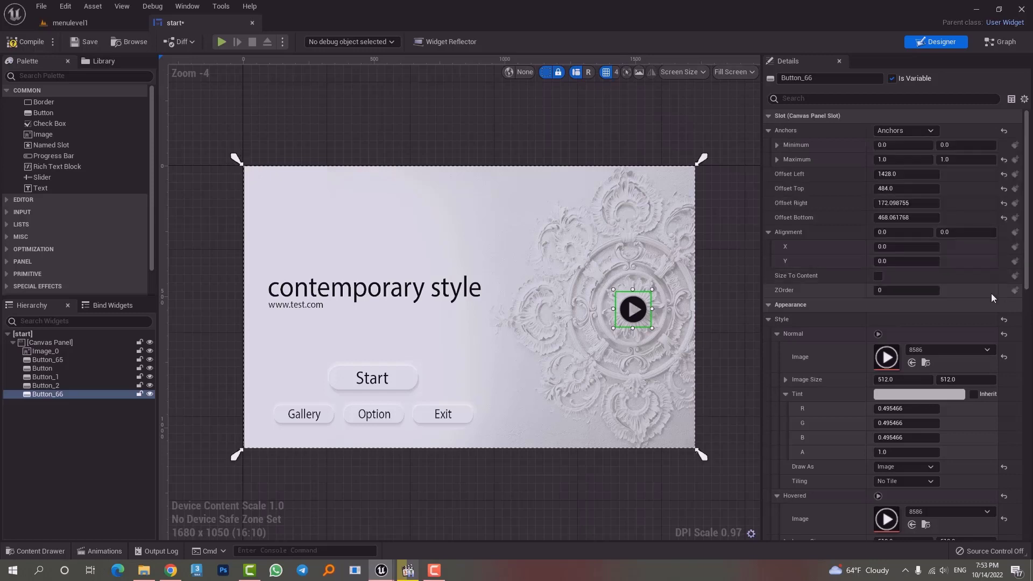
{"action": "left_click", "coordinate": [222, 43]}
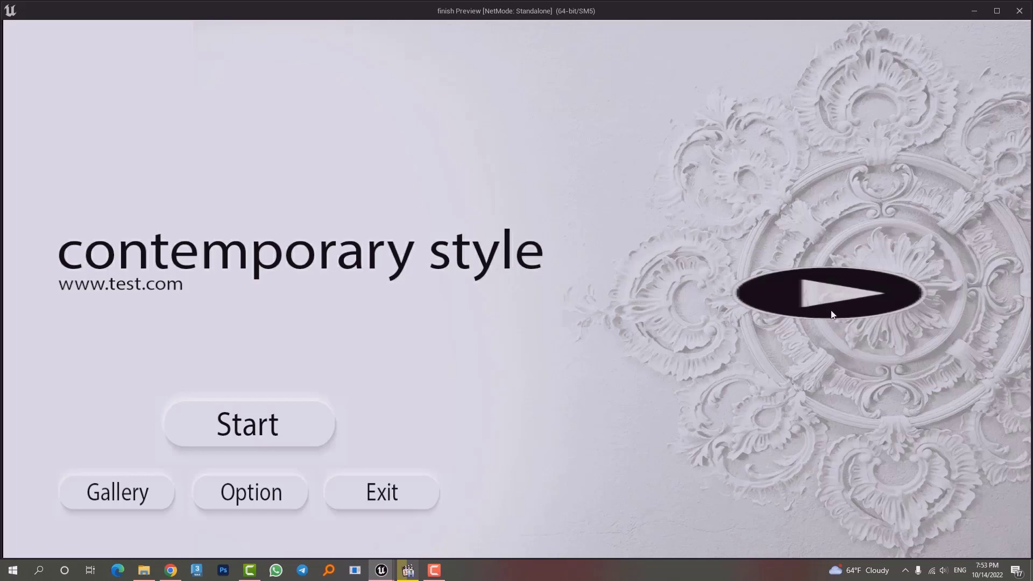
{"action": "key", "text": "Escape"}
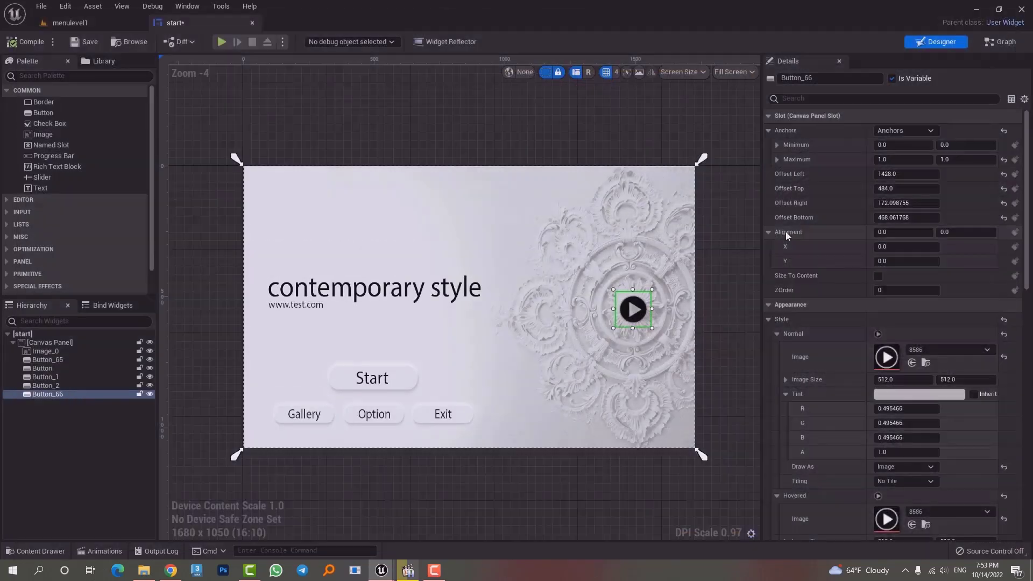
Anchor the play button to the center of the canvas and preview the menu.
{"action": "left_click", "coordinate": [911, 131]}
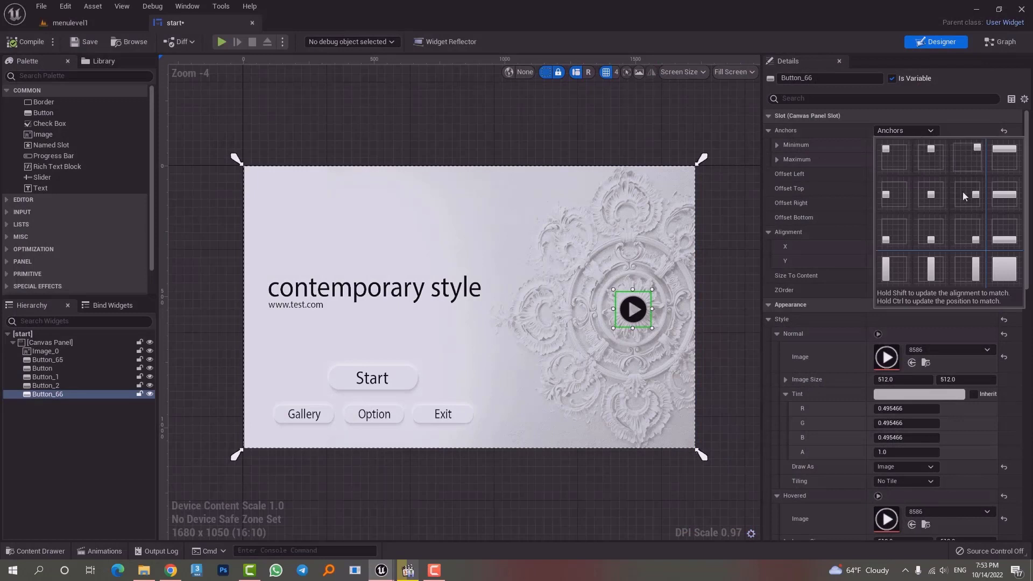
{"action": "left_click", "coordinate": [936, 202]}
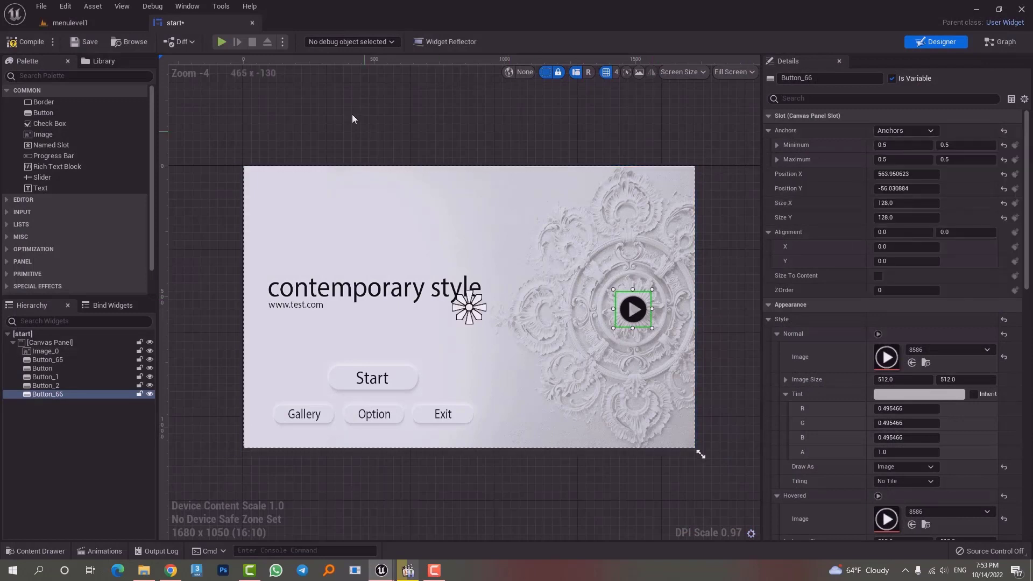
{"action": "left_click", "coordinate": [225, 43]}
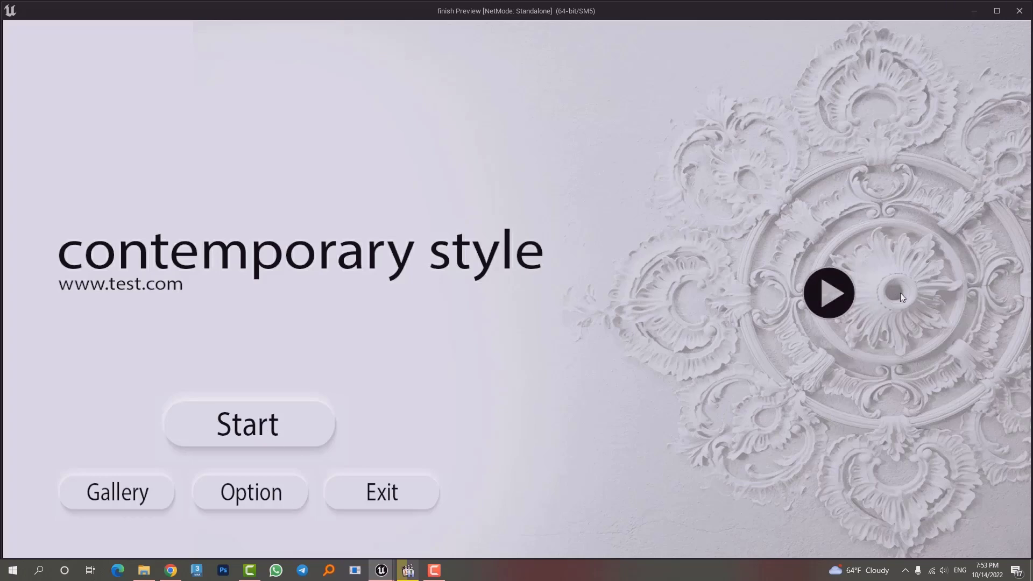
{"action": "key", "text": "Escape"}
Move the play button from the ceiling ornament to just above the start of the "contemporary style" title.
{"action": "scroll", "coordinate": [655, 307], "scroll_direction": "up", "scroll_amount": 4}
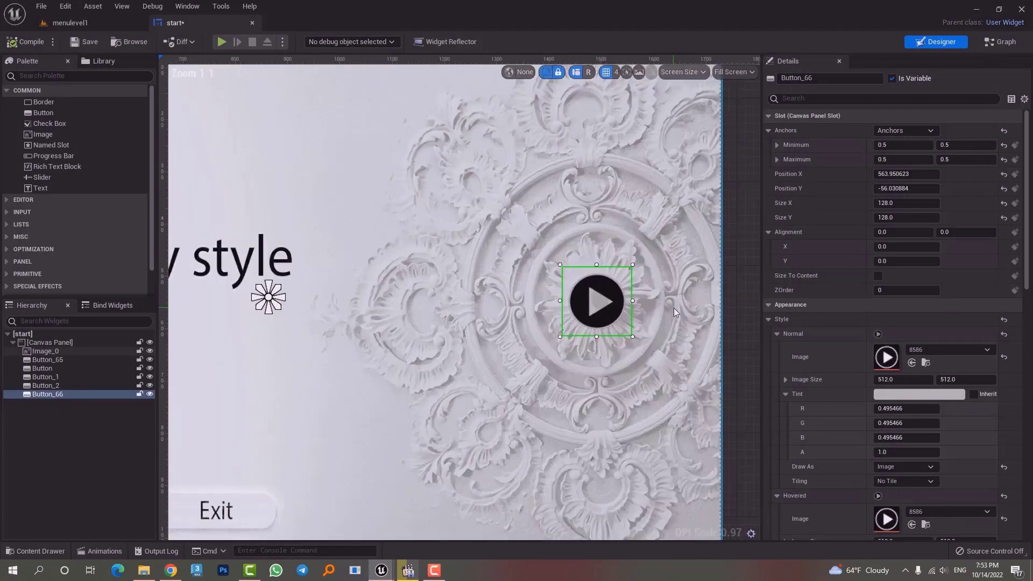
{"action": "scroll", "coordinate": [674, 308], "scroll_direction": "down", "scroll_amount": 10}
{"action": "left_click", "coordinate": [713, 280]}
{"action": "scroll", "coordinate": [592, 242], "scroll_direction": "up", "scroll_amount": 7}
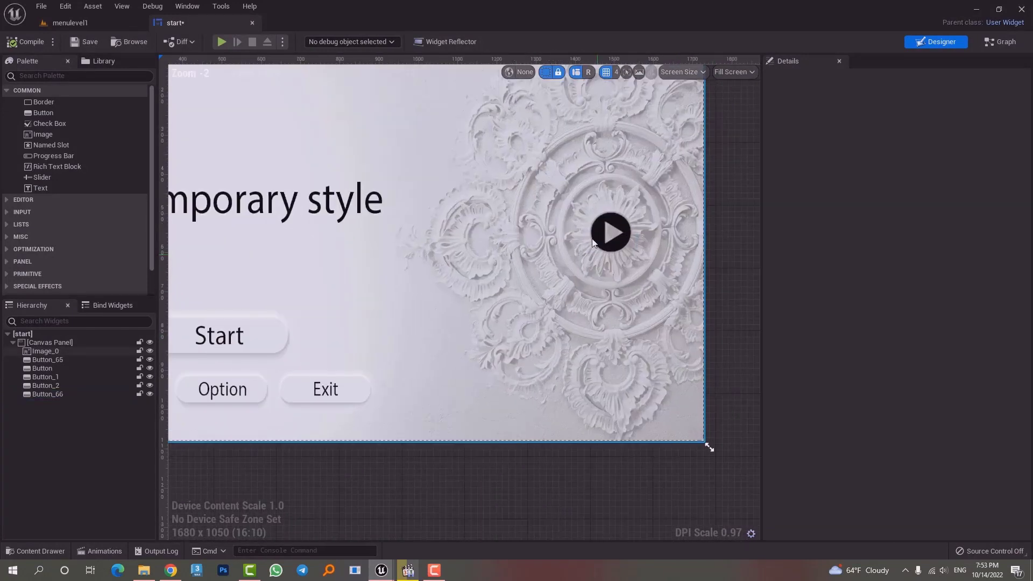
{"action": "left_click", "coordinate": [594, 243]}
{"action": "right_click_drag", "start_coordinate": [431, 252], "coordinate": [449, 227]}
{"action": "scroll", "coordinate": [563, 296], "scroll_direction": "down", "scroll_amount": 2}
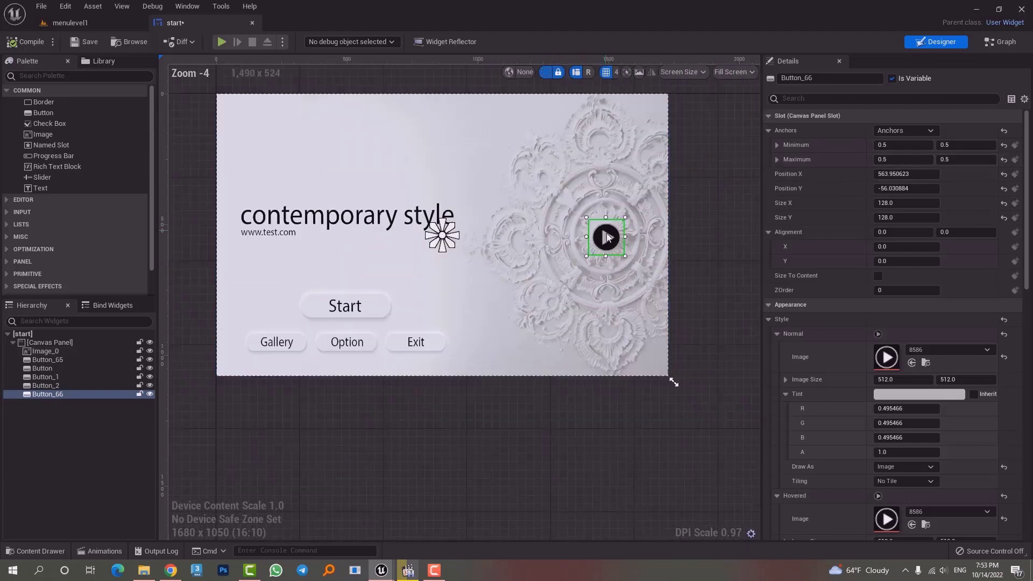
{"action": "left_click_drag", "start_coordinate": [606, 236], "coordinate": [260, 185]}
{"action": "left_click", "coordinate": [693, 294]}
{"action": "left_click", "coordinate": [209, 201]}
Place the play button beside the Start button, above Gallery, at about X -736 and Y 196.
{"action": "right_click_drag", "start_coordinate": [434, 253], "coordinate": [562, 264]}
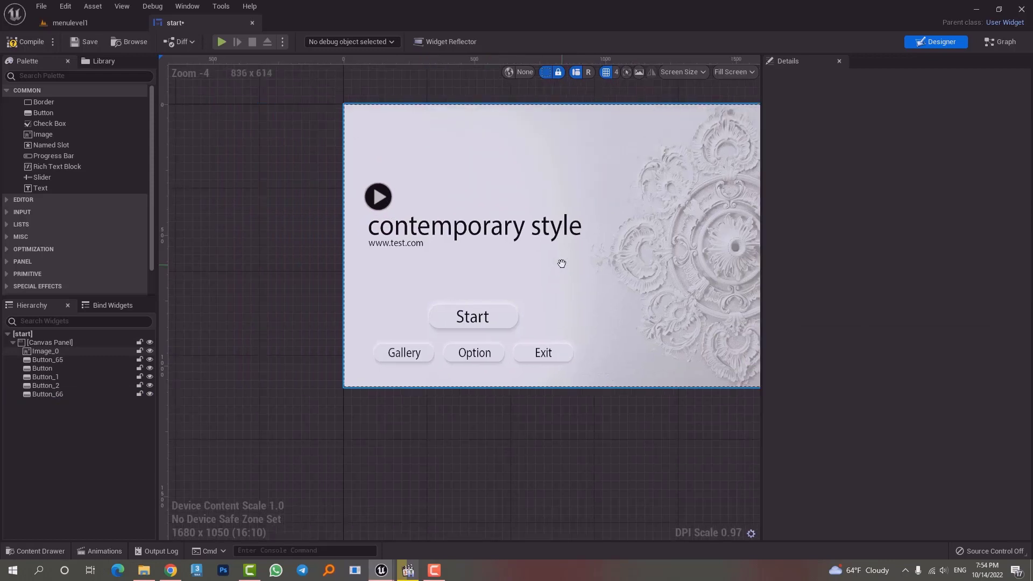
{"action": "scroll", "coordinate": [550, 229], "scroll_direction": "up", "scroll_amount": 2}
{"action": "left_click_drag", "start_coordinate": [269, 171], "coordinate": [295, 351]}
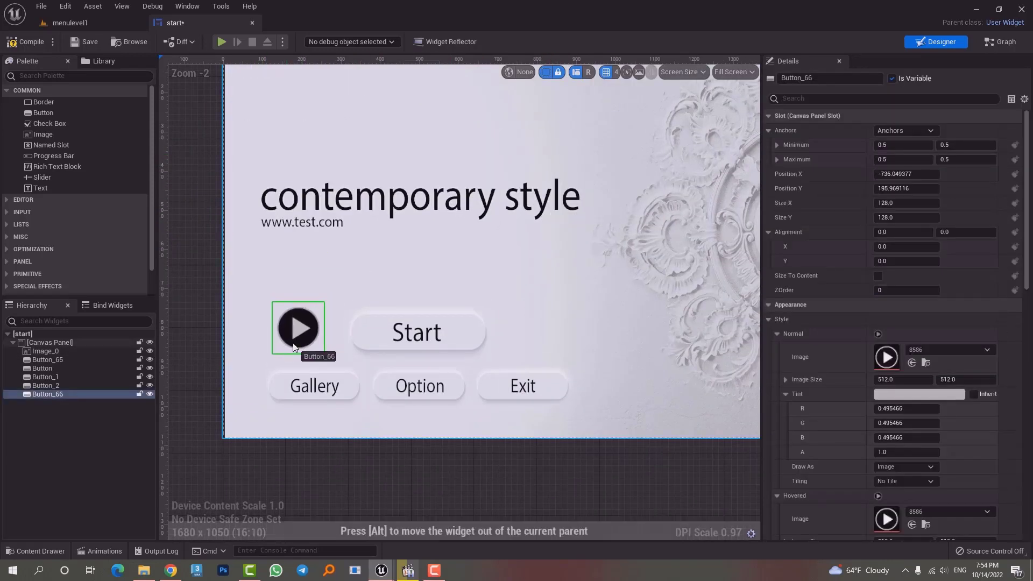
{"action": "left_click", "coordinate": [219, 335]}
{"action": "scroll", "coordinate": [471, 313], "scroll_direction": "down", "scroll_amount": 1}
{"action": "right_click_drag", "start_coordinate": [732, 356], "coordinate": [566, 328]}
{"action": "right_click_drag", "start_coordinate": [342, 320], "coordinate": [529, 324]}
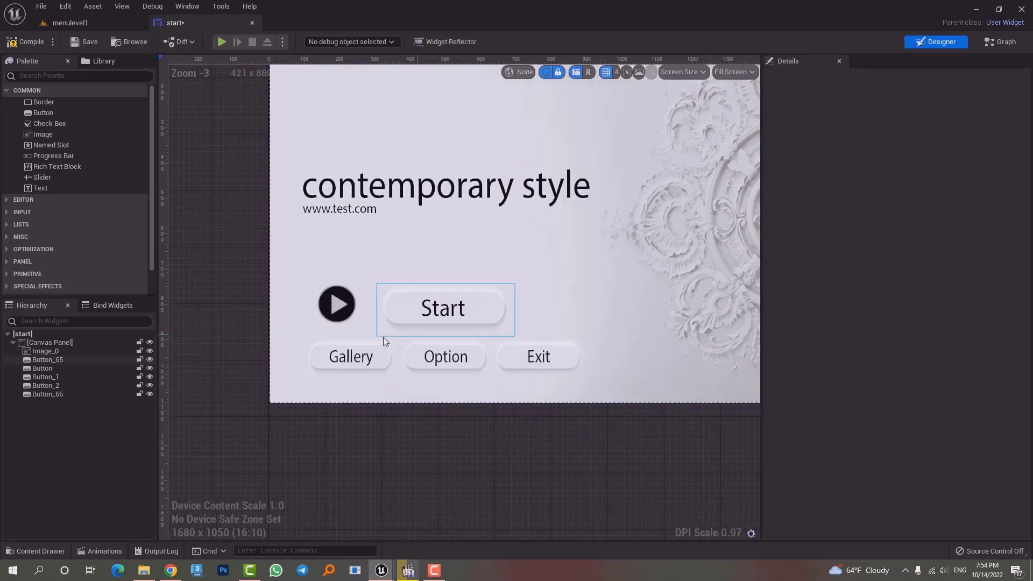
Nudge the play button to about X -740 and Y 208, level with the Start button, and preview the menu.
{"action": "left_click", "coordinate": [337, 321]}
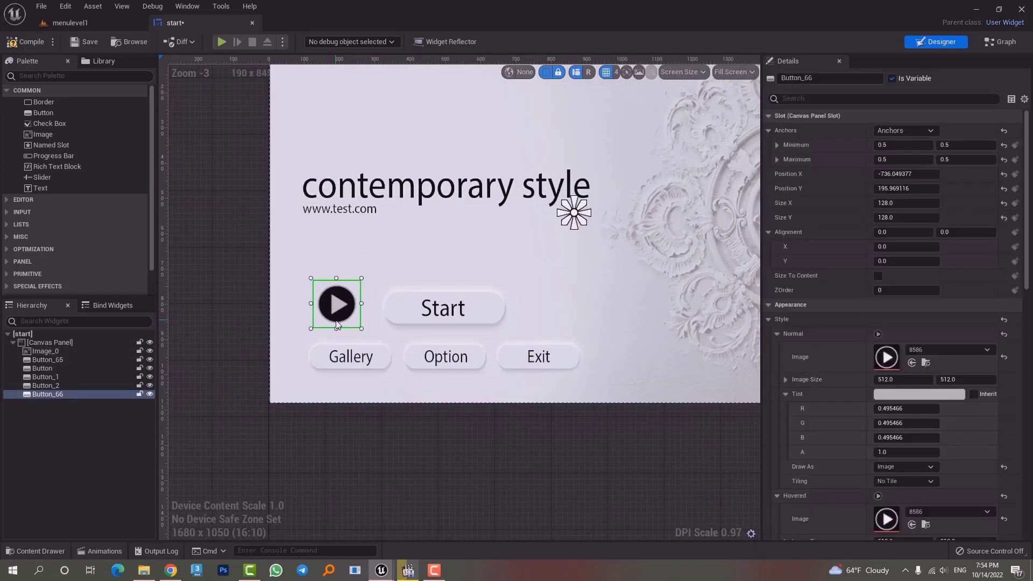
{"action": "left_click_drag", "start_coordinate": [337, 324], "coordinate": [336, 317]}
{"action": "left_click", "coordinate": [228, 280]}
{"action": "left_click", "coordinate": [340, 317]}
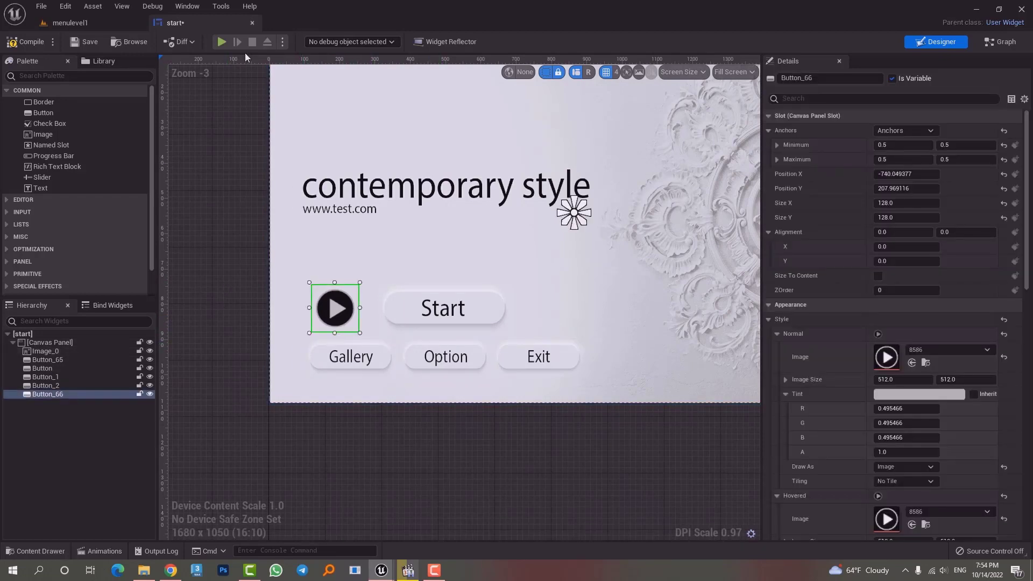
{"action": "left_click", "coordinate": [221, 43]}
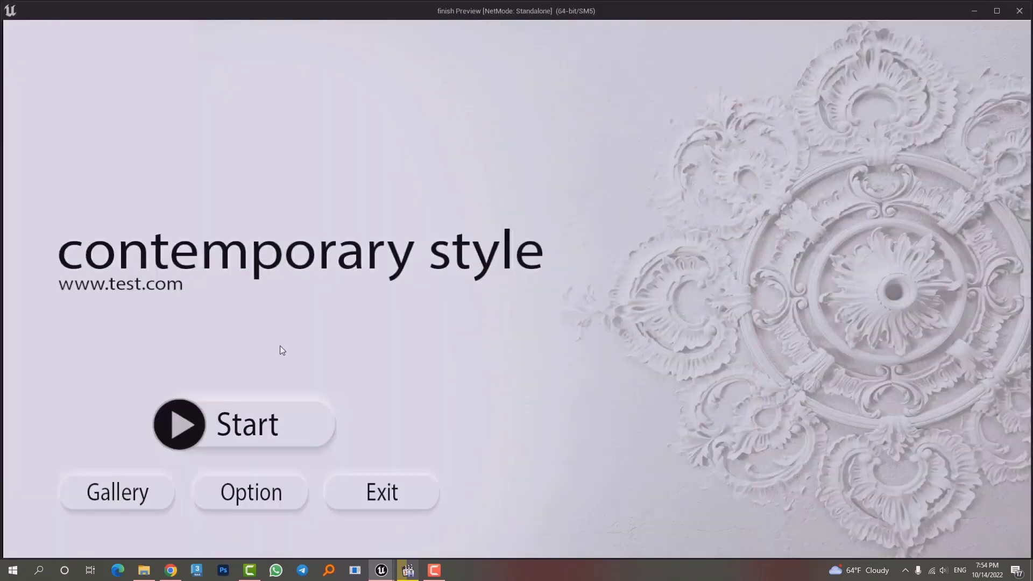
{"action": "key", "text": "Escape"}
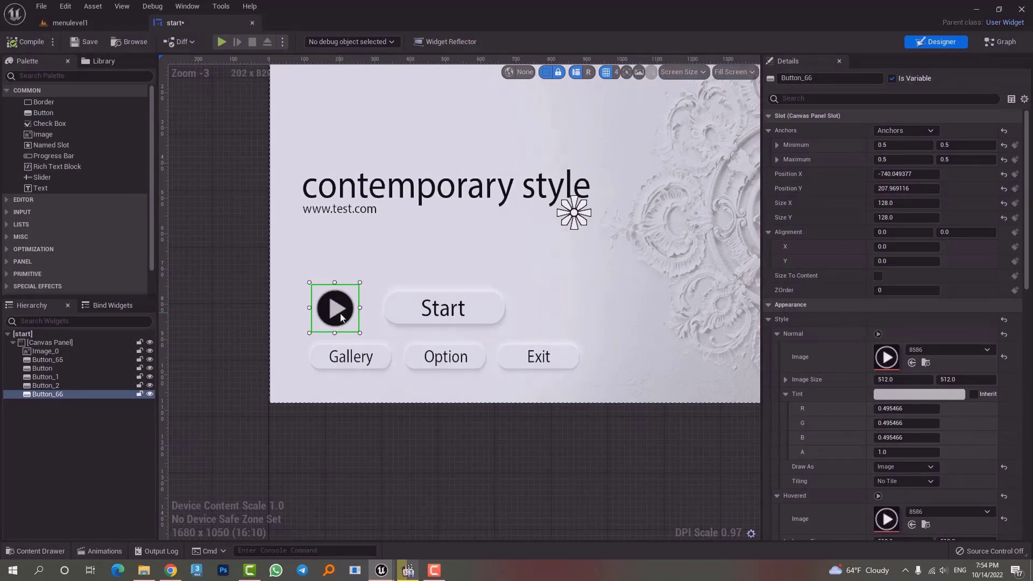
Anchor the play button to the middle of the canvas's left edge, then preview the menu and test the button.
{"action": "left_click", "coordinate": [898, 130]}
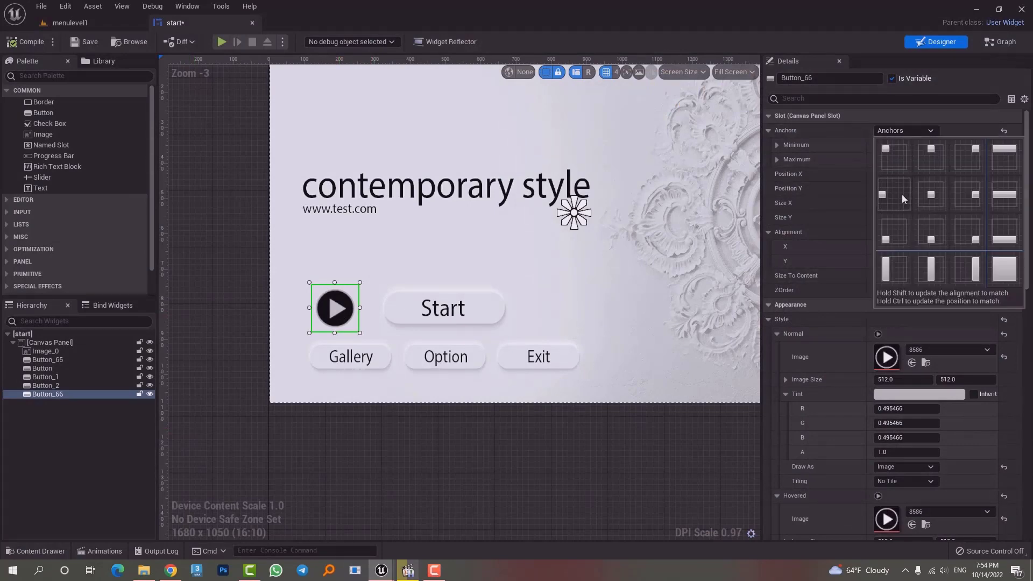
{"action": "left_click", "coordinate": [893, 176]}
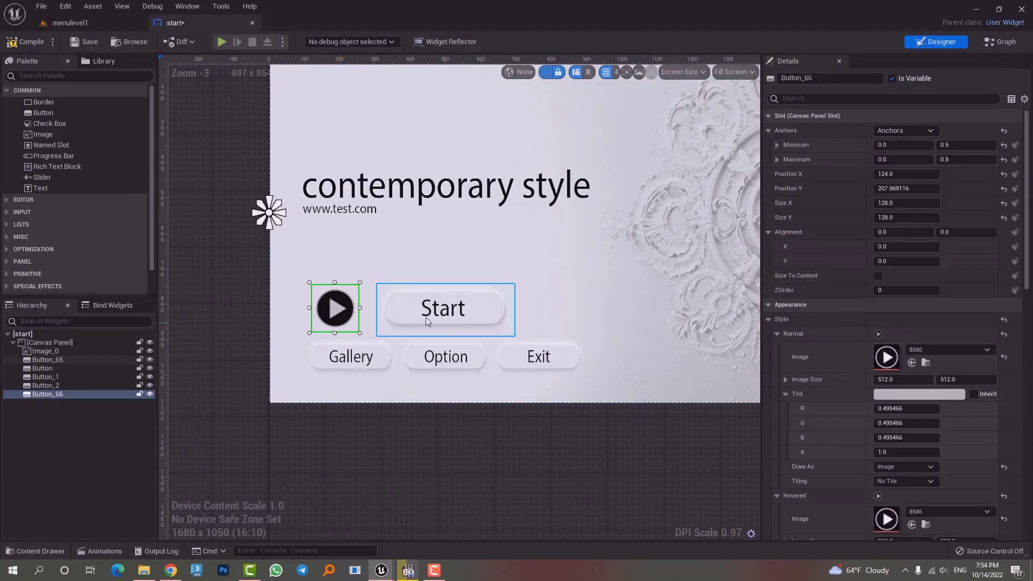
{"action": "left_click", "coordinate": [226, 44]}
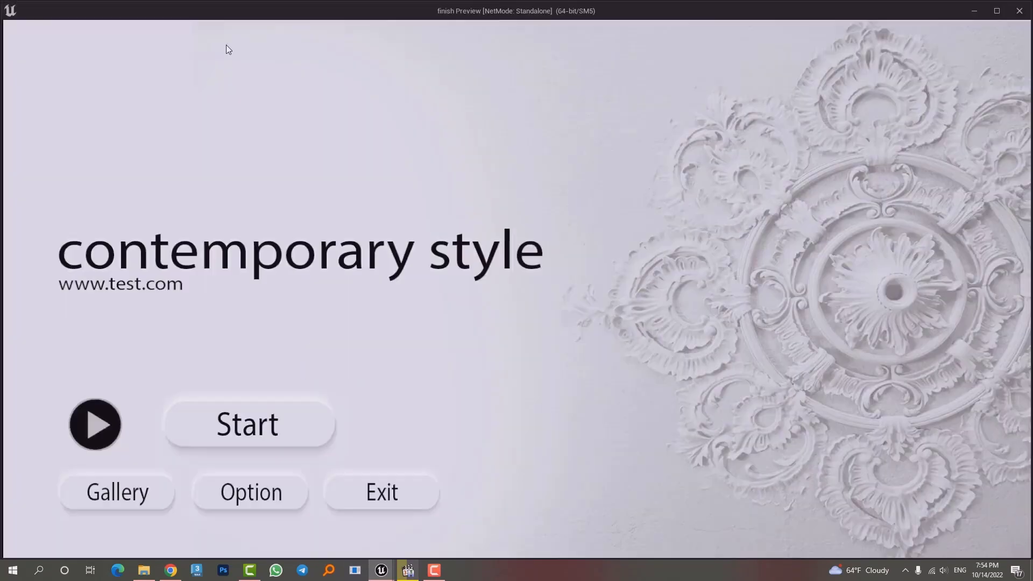
{"action": "left_click", "coordinate": [96, 428]}
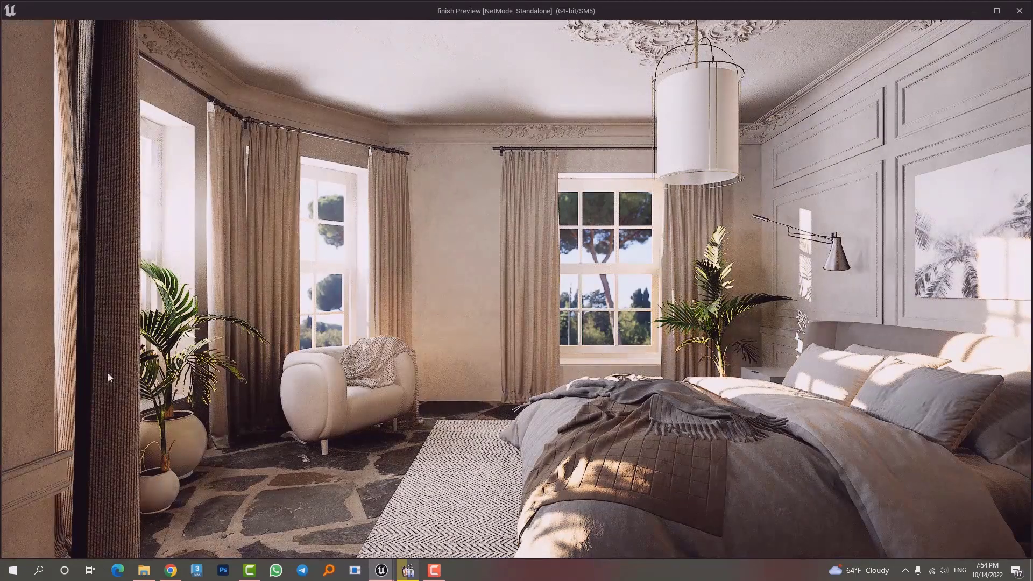
{"action": "key", "text": "Escape"}
Set the play button's pressed sound to the s01 sound wave.
{"action": "scroll", "coordinate": [935, 484], "scroll_direction": "down", "scroll_amount": 10}
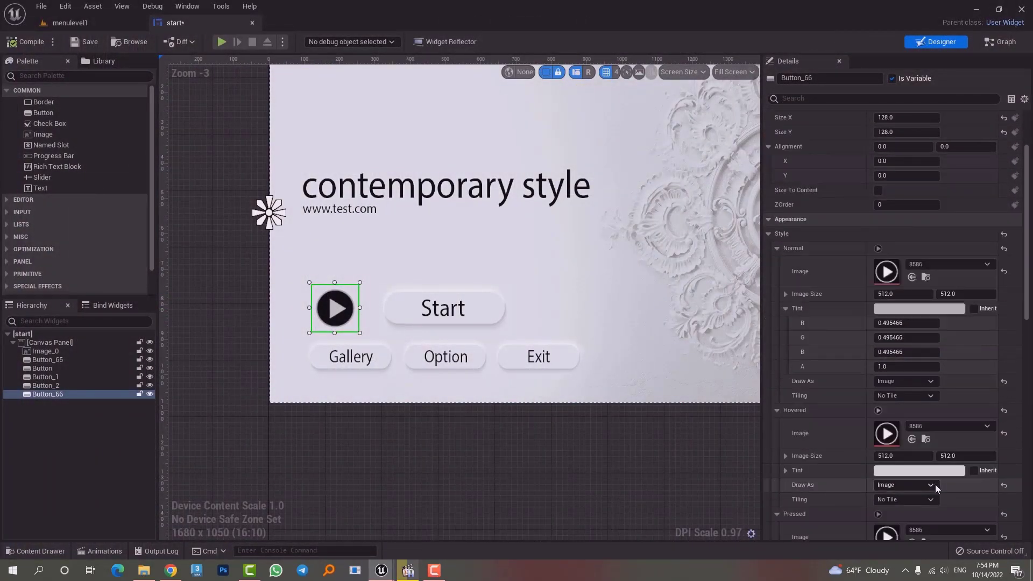
{"action": "scroll", "coordinate": [936, 485], "scroll_direction": "down", "scroll_amount": 8}
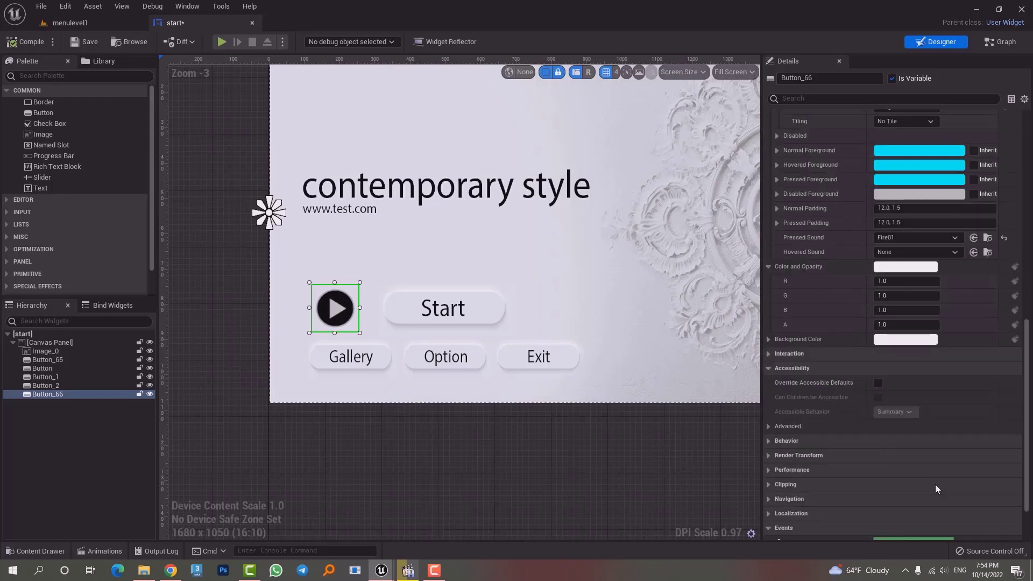
{"action": "scroll", "coordinate": [864, 322], "scroll_direction": "up", "scroll_amount": 3}
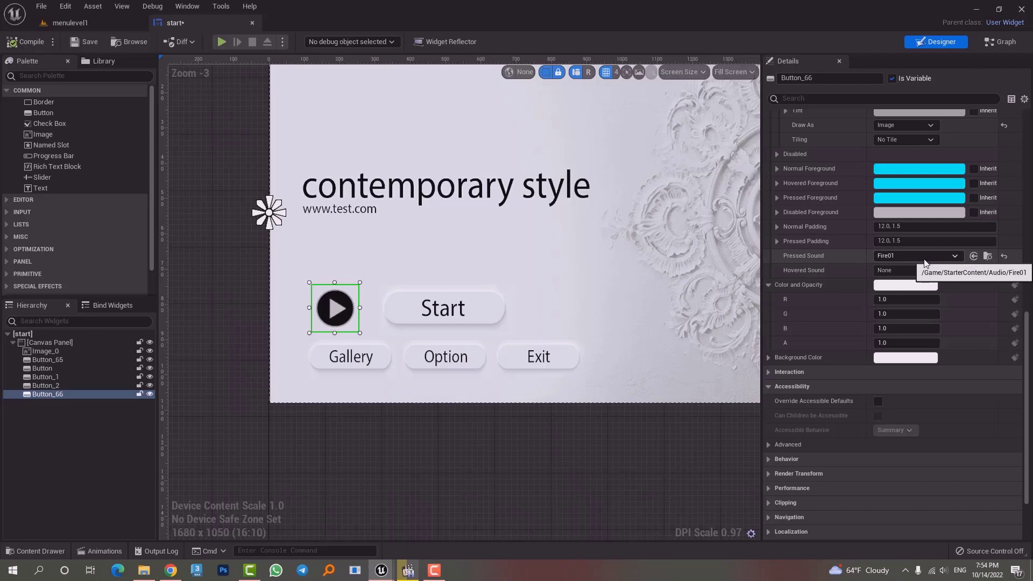
{"action": "left_click", "coordinate": [925, 256]}
{"action": "type", "text": "01"}
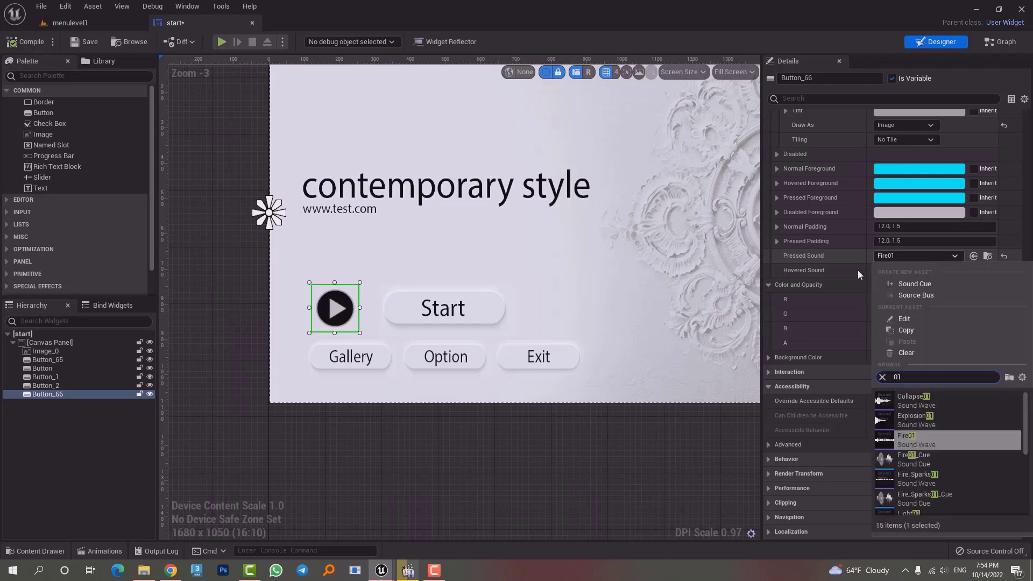
{"action": "scroll", "coordinate": [945, 450], "scroll_direction": "down", "scroll_amount": 3}
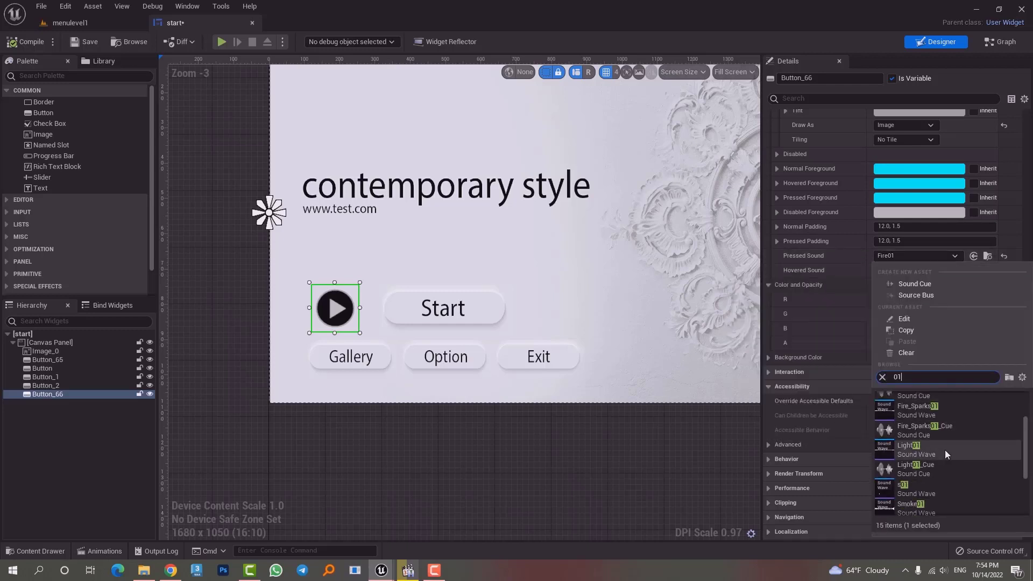
{"action": "left_click", "coordinate": [930, 487]}
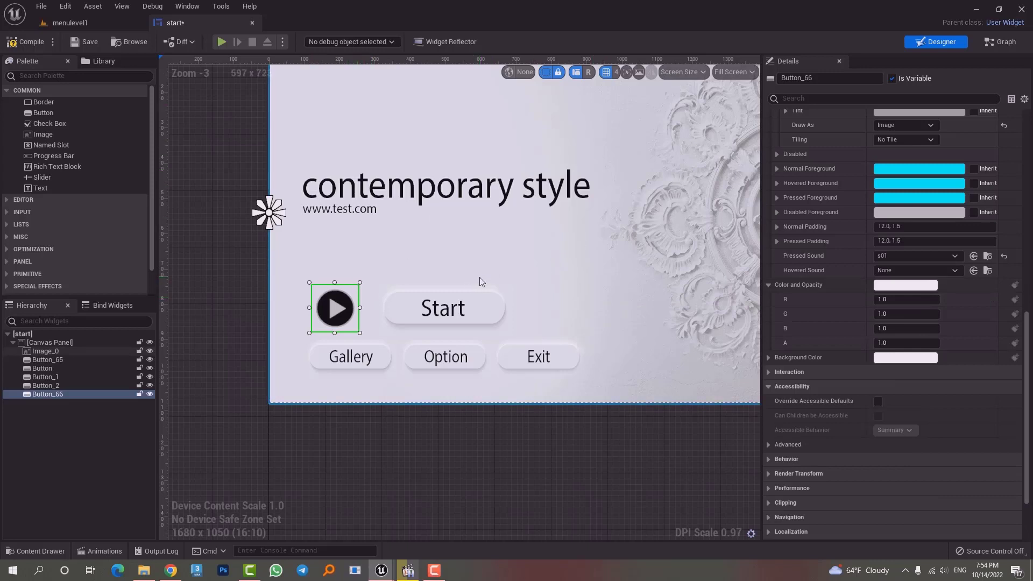
Compile the start widget, then preview the menu and test the play button with its pressed sound.
{"action": "scroll", "coordinate": [548, 245], "scroll_direction": "down", "scroll_amount": 3}
{"action": "scroll", "coordinate": [547, 245], "scroll_direction": "up", "scroll_amount": 1}
{"action": "left_click", "coordinate": [48, 43]}
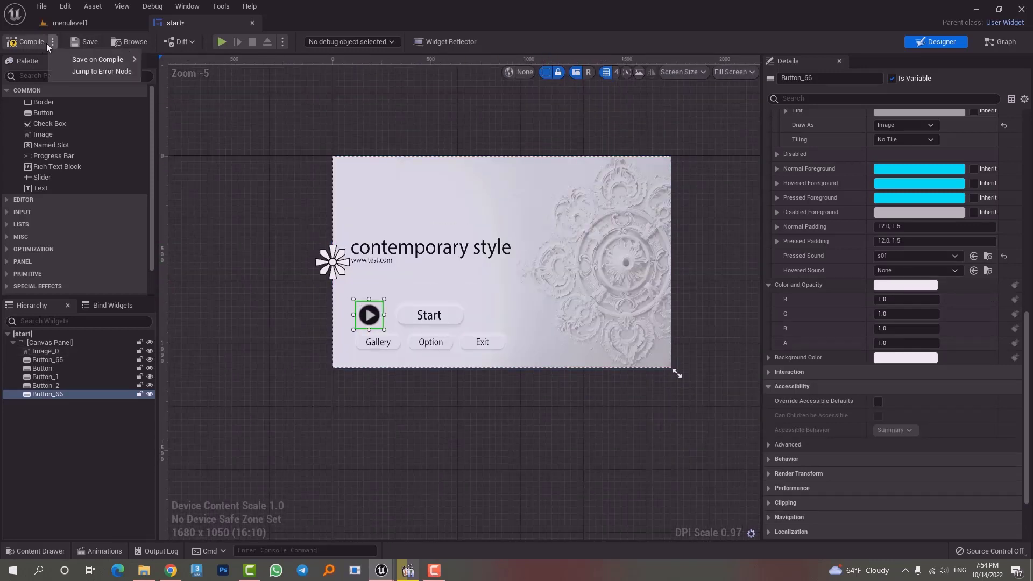
{"action": "left_click", "coordinate": [34, 44]}
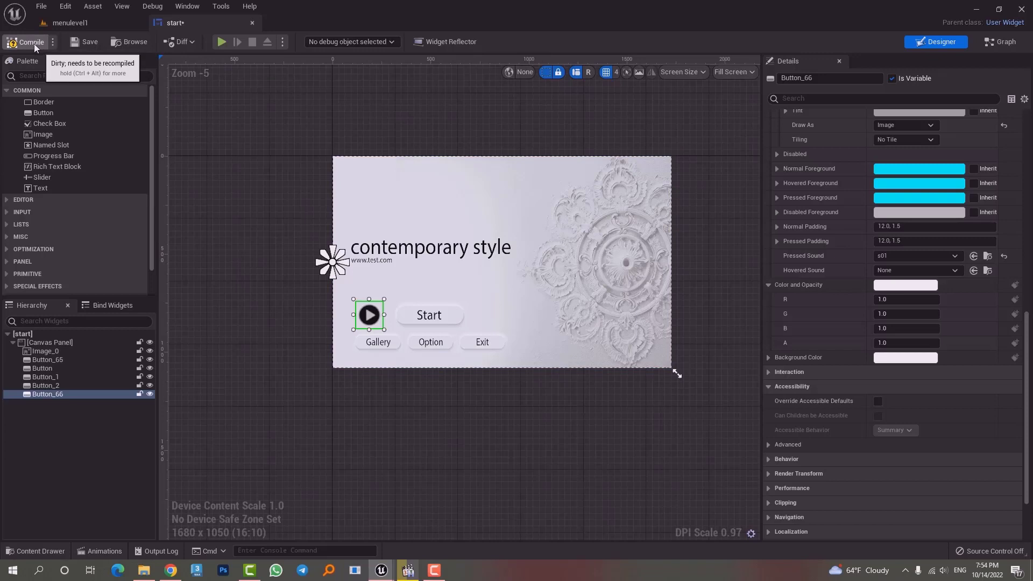
{"action": "left_click", "coordinate": [222, 42]}
{"action": "left_click", "coordinate": [105, 432]}
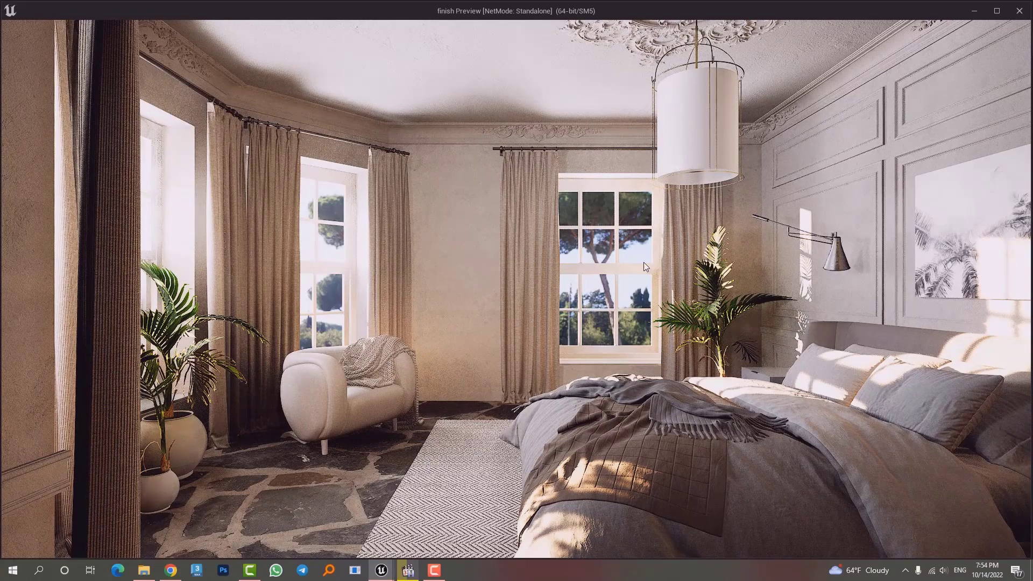
{"action": "key", "text": "Escape"}
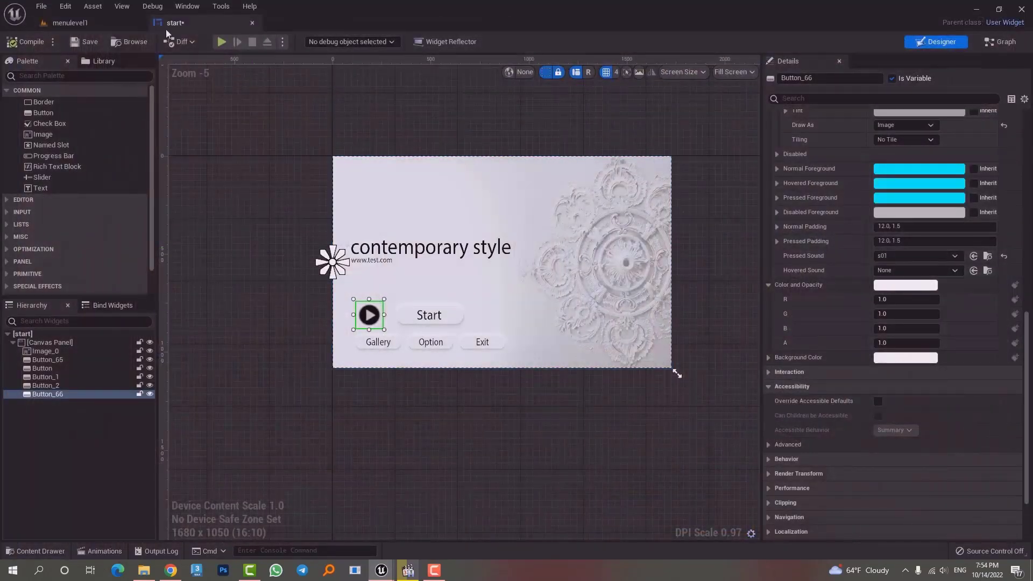
Open the camera level from the project content, saving the changed start widget.
{"action": "left_click", "coordinate": [76, 23]}
{"action": "key", "text": "ctrl+space"}
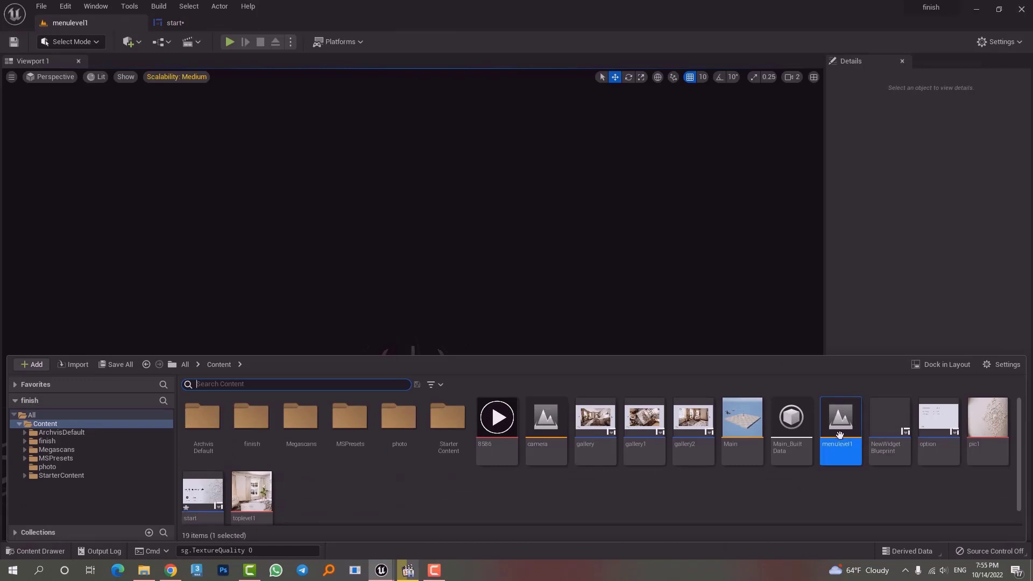
{"action": "left_click", "coordinate": [537, 424]}
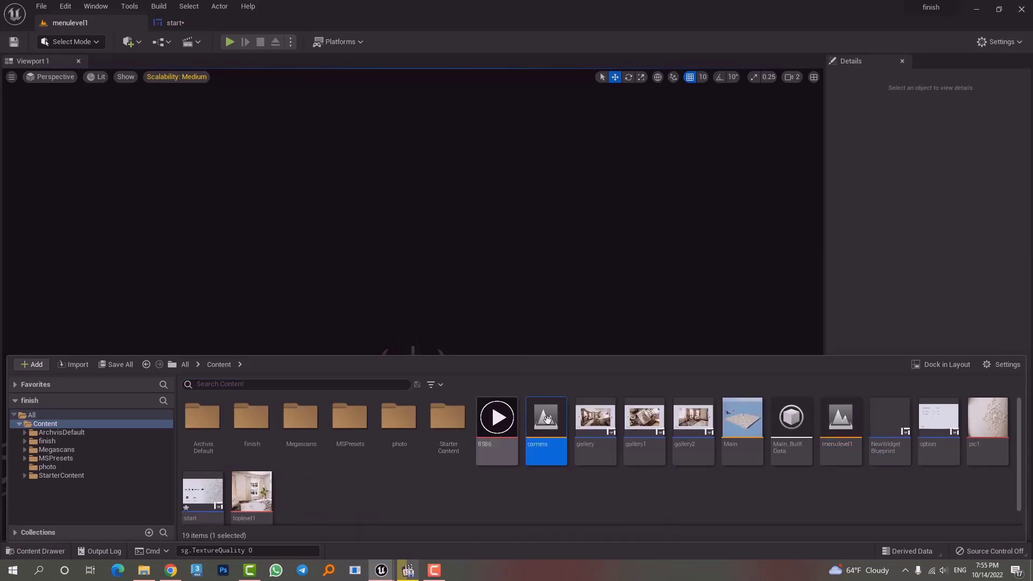
{"action": "double_click", "coordinate": [546, 430]}
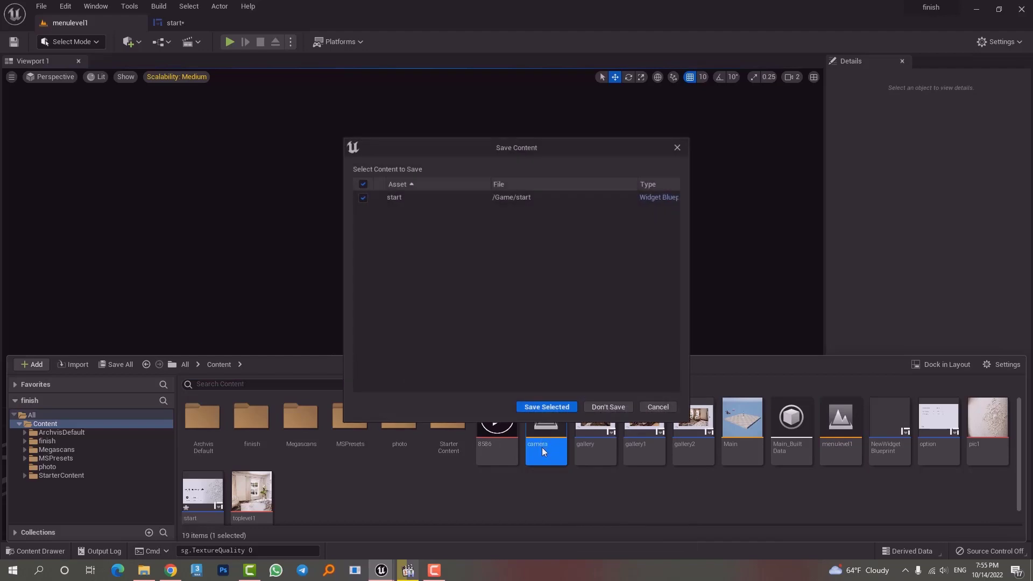
{"action": "left_click", "coordinate": [546, 341]}
Select the cine camera floating by the panelled wall beside the doorway.
{"action": "right_click_drag", "start_coordinate": [514, 301], "coordinate": [592, 285]}
{"action": "right_click_drag", "start_coordinate": [49, 186], "coordinate": [8, 172]}
{"action": "left_click", "coordinate": [168, 245]}
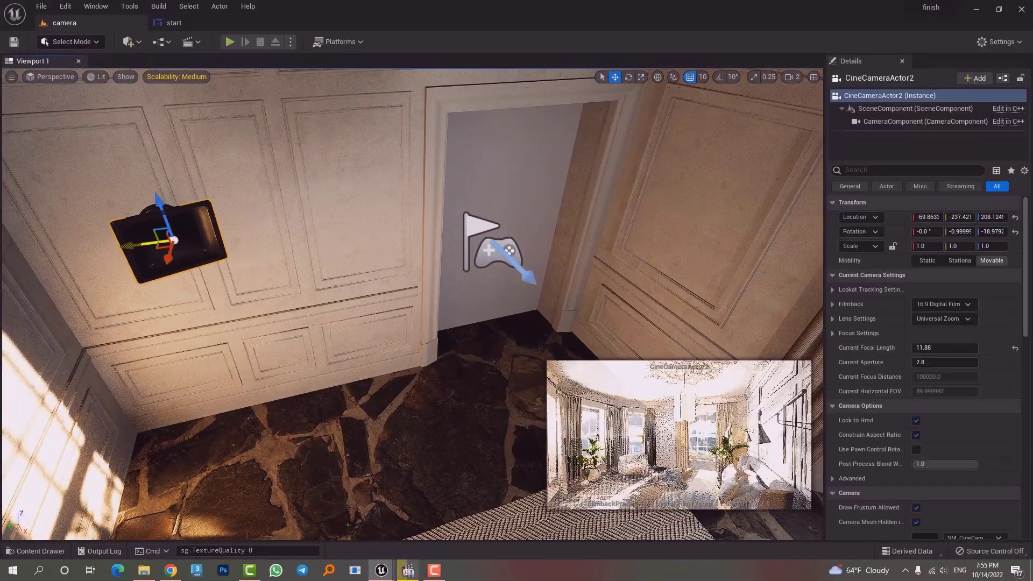
{"action": "right_click_drag", "start_coordinate": [166, 221], "coordinate": [307, 320]}
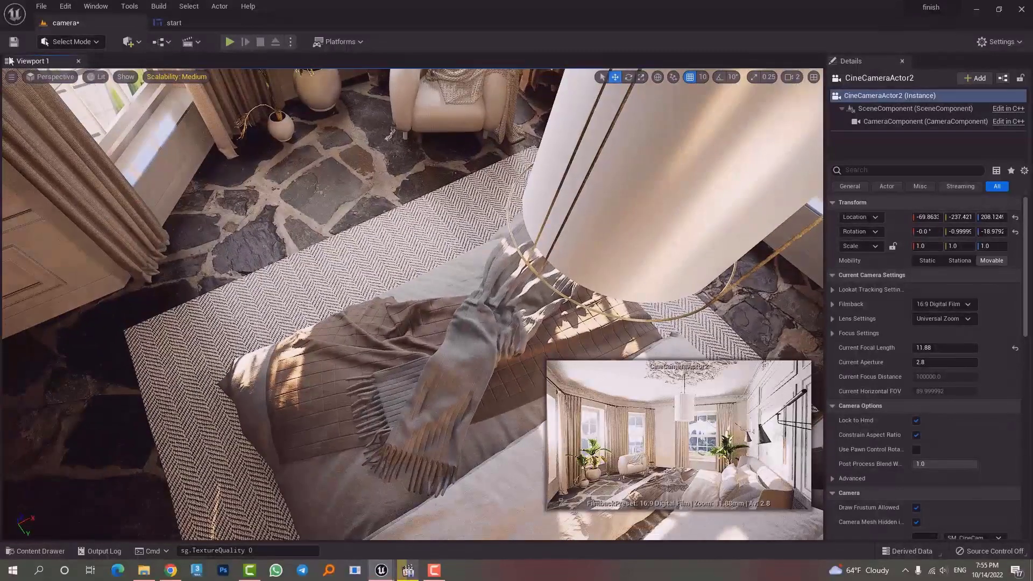
Open the Level Blueprint of the camera level.
{"action": "left_click", "coordinate": [163, 42]}
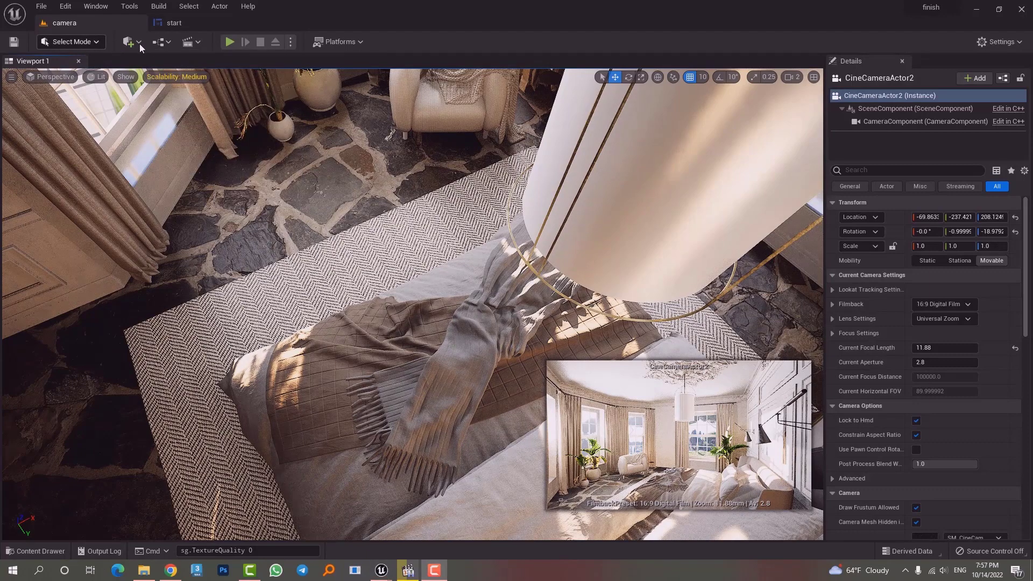
{"action": "left_click", "coordinate": [137, 42]}
{"action": "left_click", "coordinate": [162, 42]}
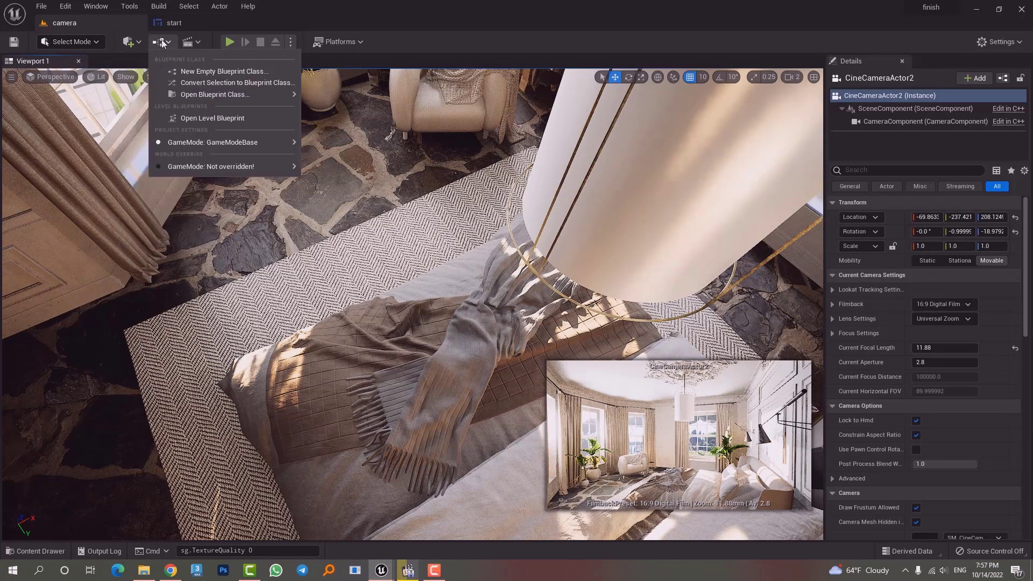
{"action": "left_click", "coordinate": [208, 117]}
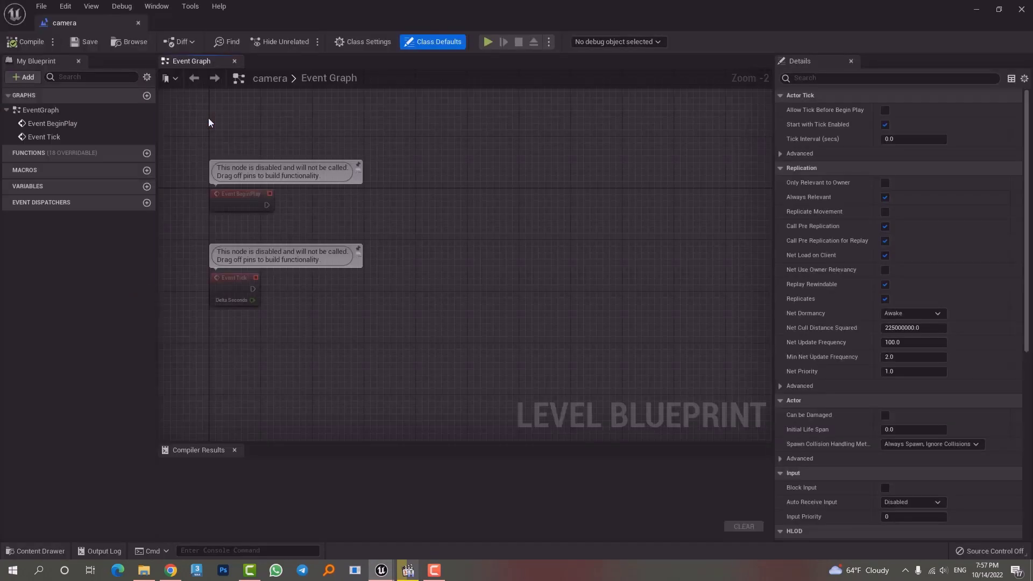
With context sensitivity off, add a Set View Target with Blend node run by Event BeginPlay, and align the two nodes in a row.
{"action": "scroll", "coordinate": [240, 197], "scroll_direction": "up", "scroll_amount": 2}
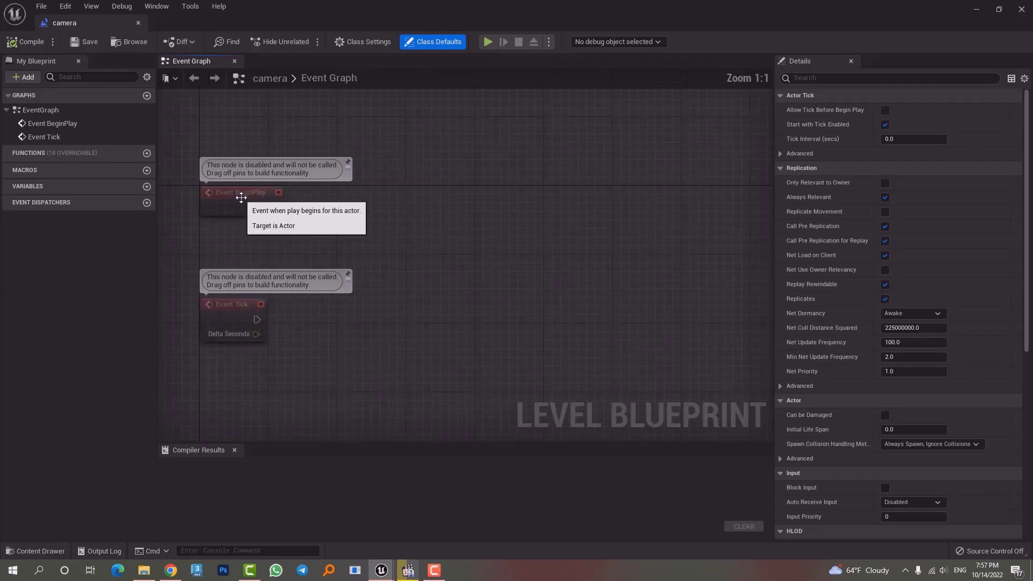
{"action": "right_click_drag", "start_coordinate": [253, 204], "coordinate": [270, 214]}
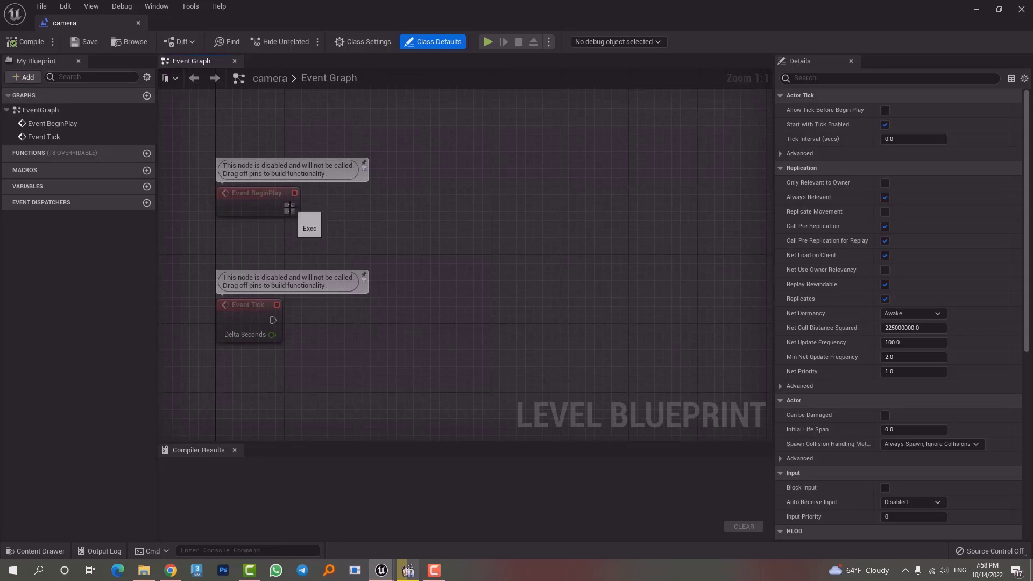
{"action": "left_click_drag", "start_coordinate": [289, 207], "coordinate": [395, 205]}
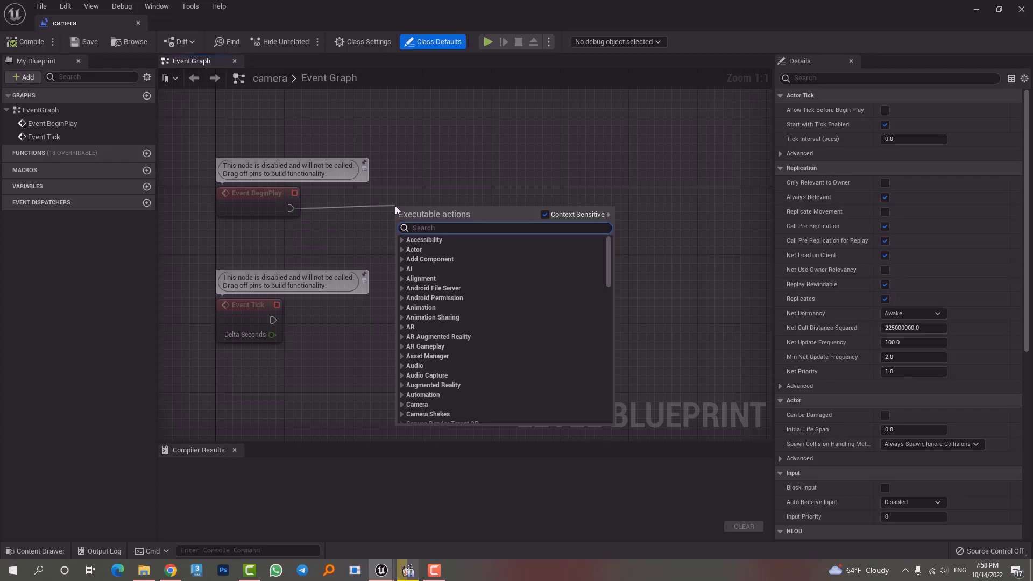
{"action": "type", "text": "set vi"}
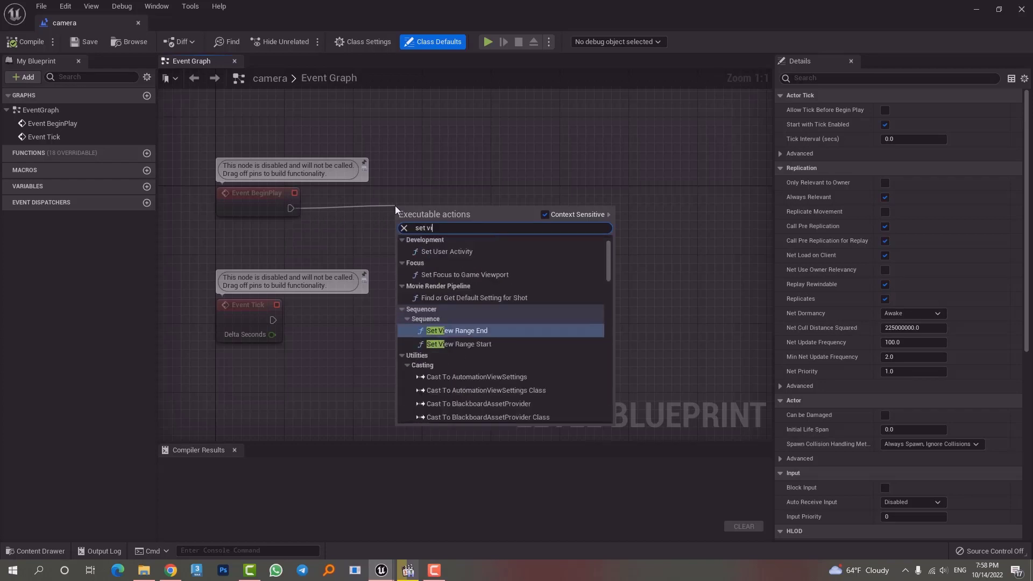
{"action": "type", "text": "ew"}
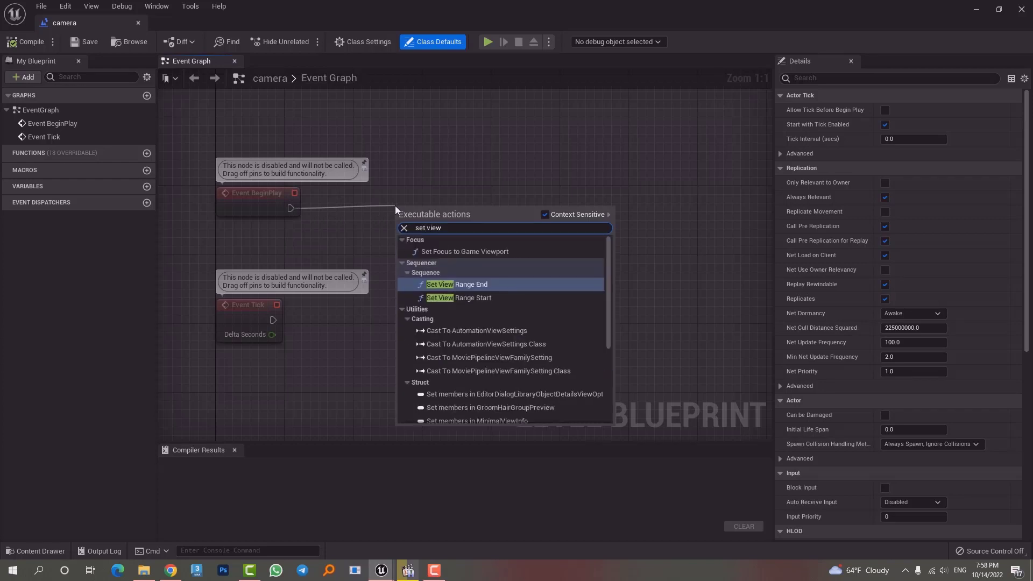
{"action": "type", "text": " tar"}
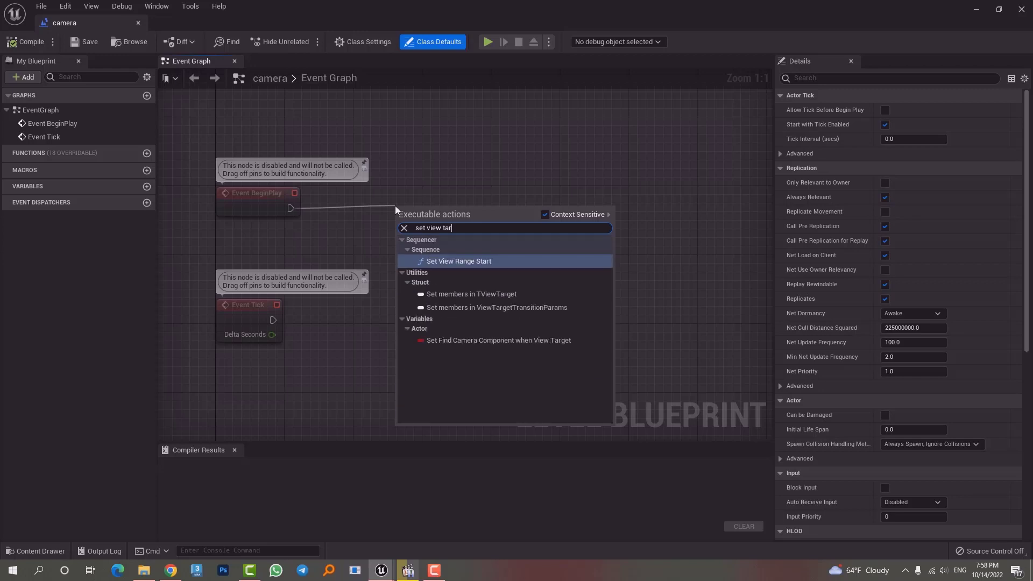
{"action": "key", "text": "ctrl+a"}
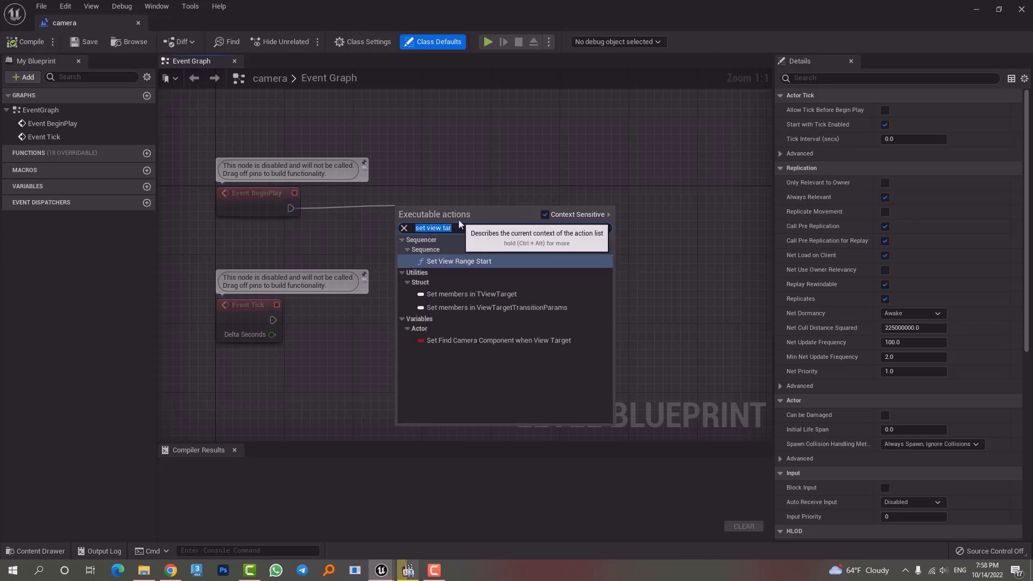
{"action": "left_click", "coordinate": [544, 215]}
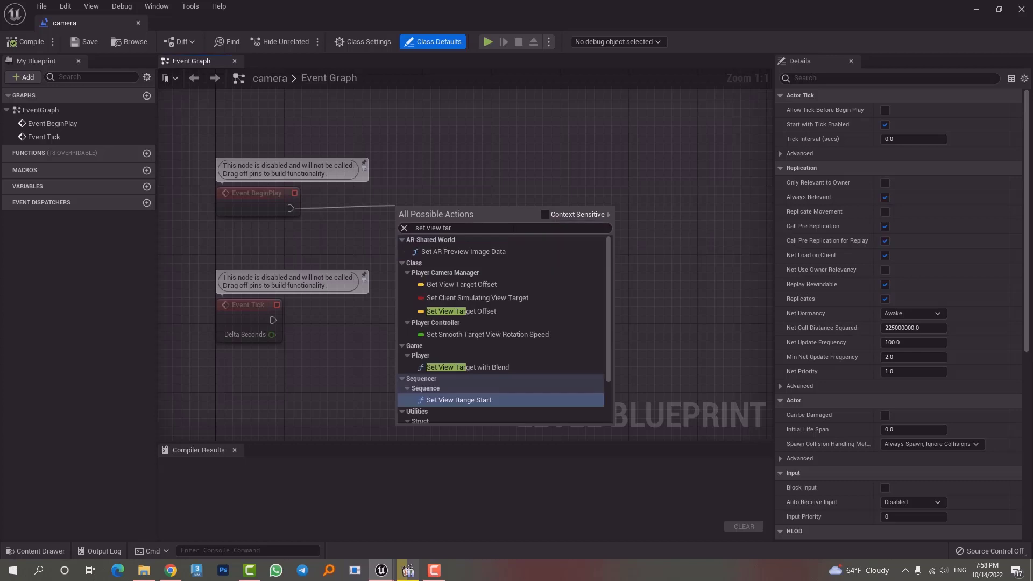
{"action": "left_click", "coordinate": [483, 368]}
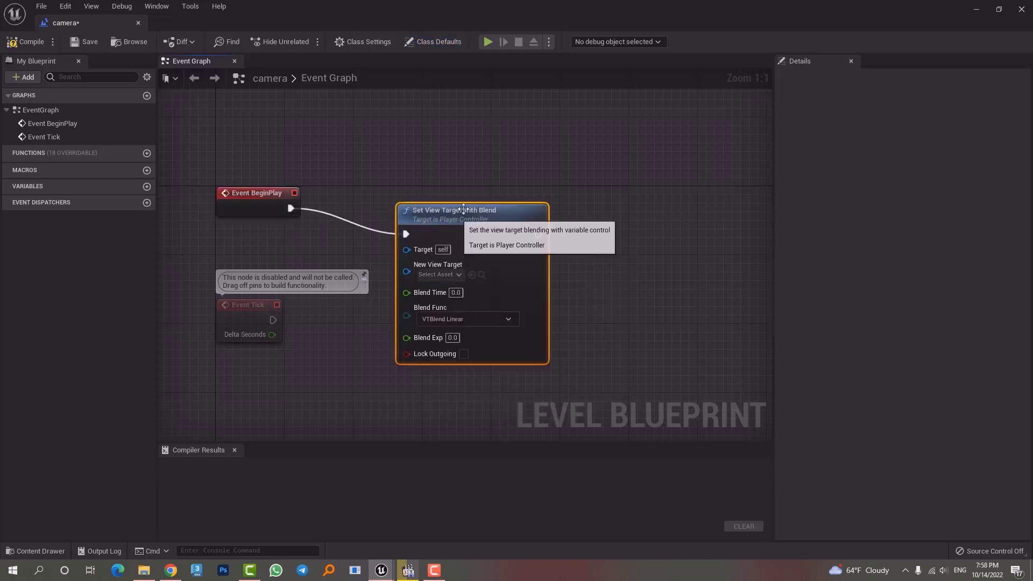
{"action": "left_click_drag", "start_coordinate": [463, 208], "coordinate": [575, 134]}
{"action": "left_click_drag", "start_coordinate": [268, 203], "coordinate": [327, 151]}
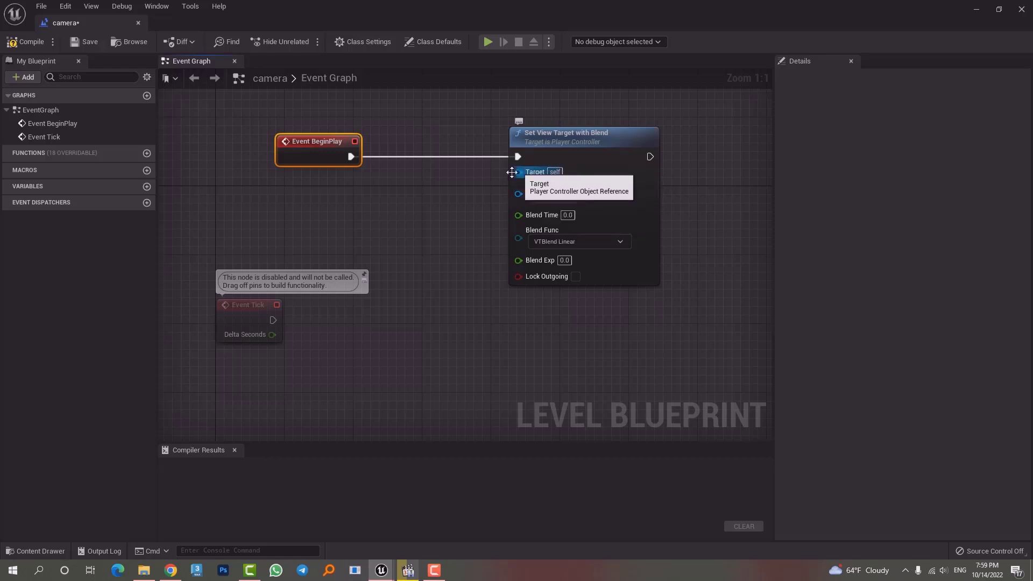
Add a Get Player Controller node from the Player State category between Event BeginPlay and Set View Target with Blend.
{"action": "right_click", "coordinate": [383, 201]}
{"action": "type", "text": "get "}
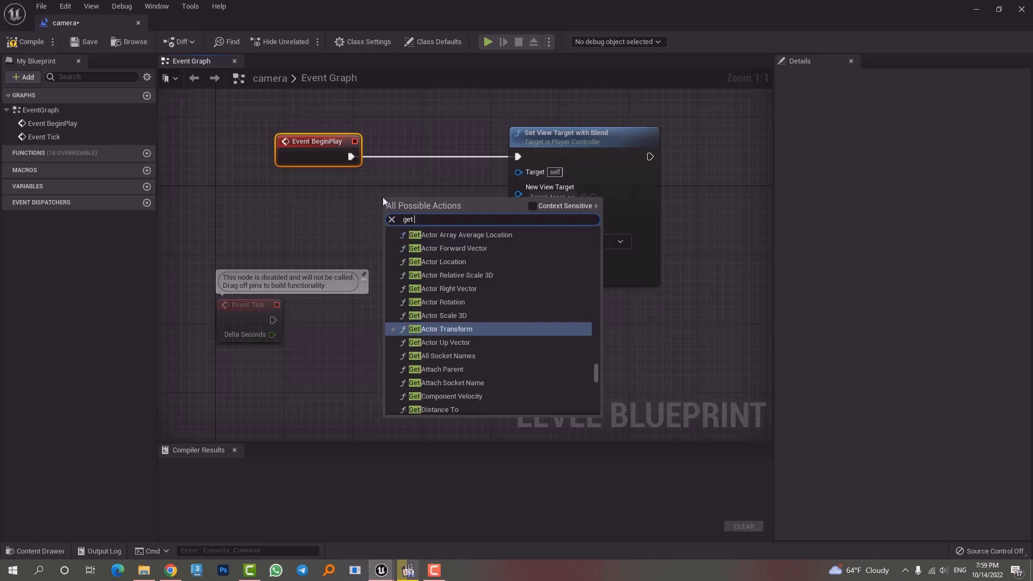
{"action": "type", "text": "player co"}
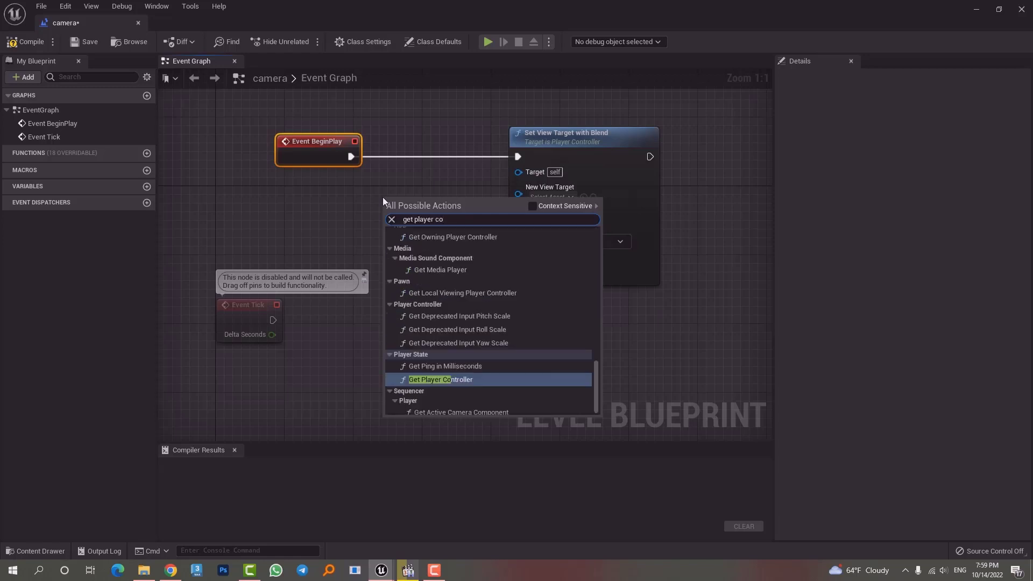
{"action": "left_click", "coordinate": [461, 380]}
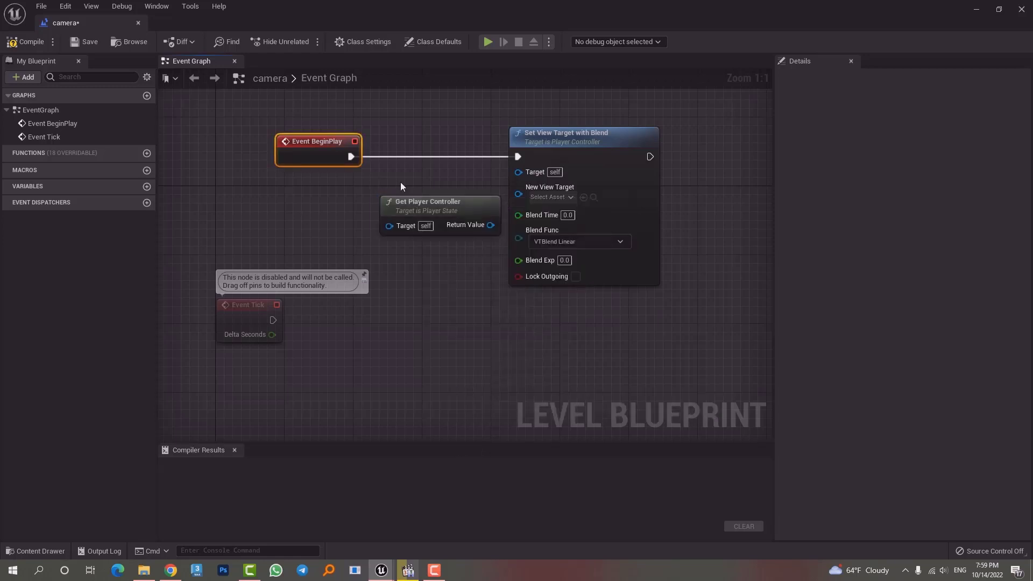
Connect the Get Player Controller's Return Value to the Target of Set View Target with Blend and place the controller node beneath Event BeginPlay.
{"action": "left_click_drag", "start_coordinate": [438, 202], "coordinate": [387, 192]}
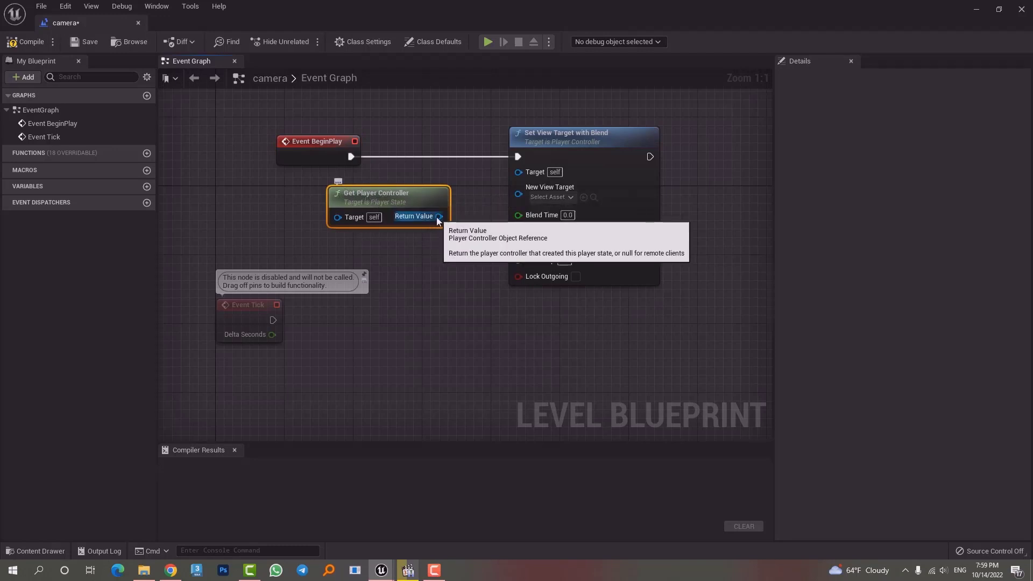
{"action": "left_click_drag", "start_coordinate": [439, 216], "coordinate": [518, 172]}
{"action": "left_click_drag", "start_coordinate": [401, 204], "coordinate": [398, 195]}
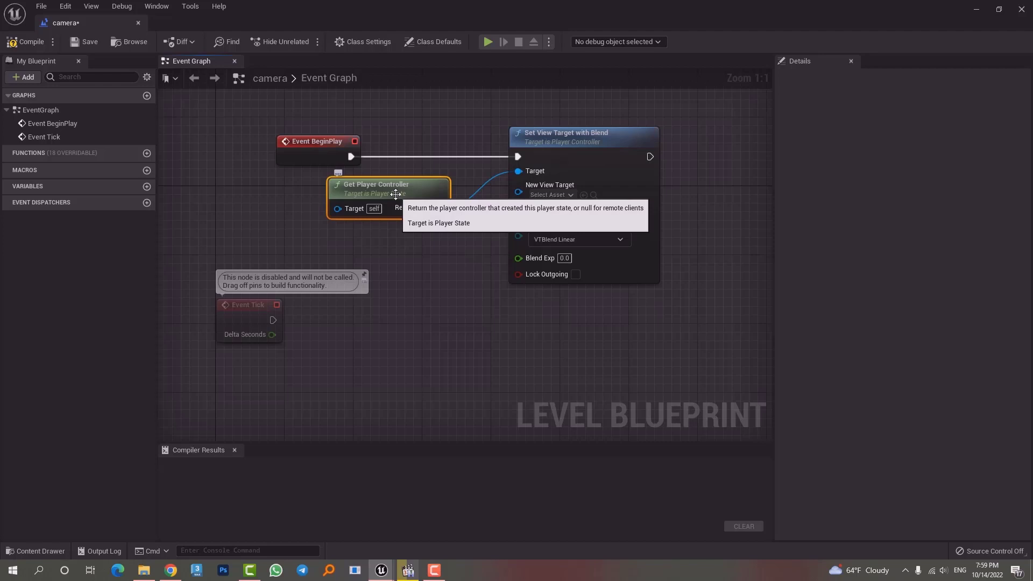
{"action": "left_click_drag", "start_coordinate": [396, 194], "coordinate": [343, 194]}
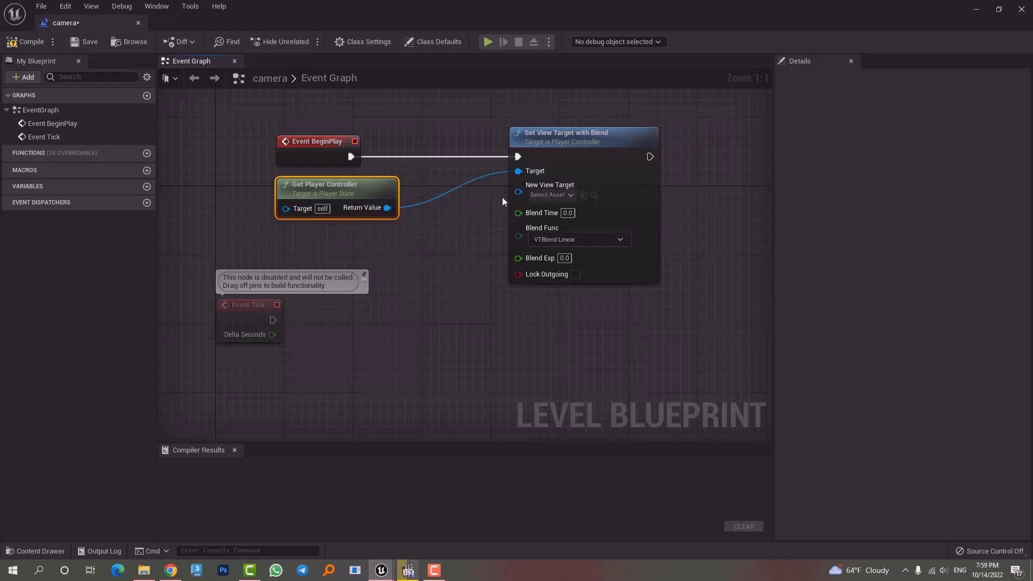
Check the assets offered for New View Target and the cine camera selected in the level viewport.
{"action": "left_click", "coordinate": [558, 196]}
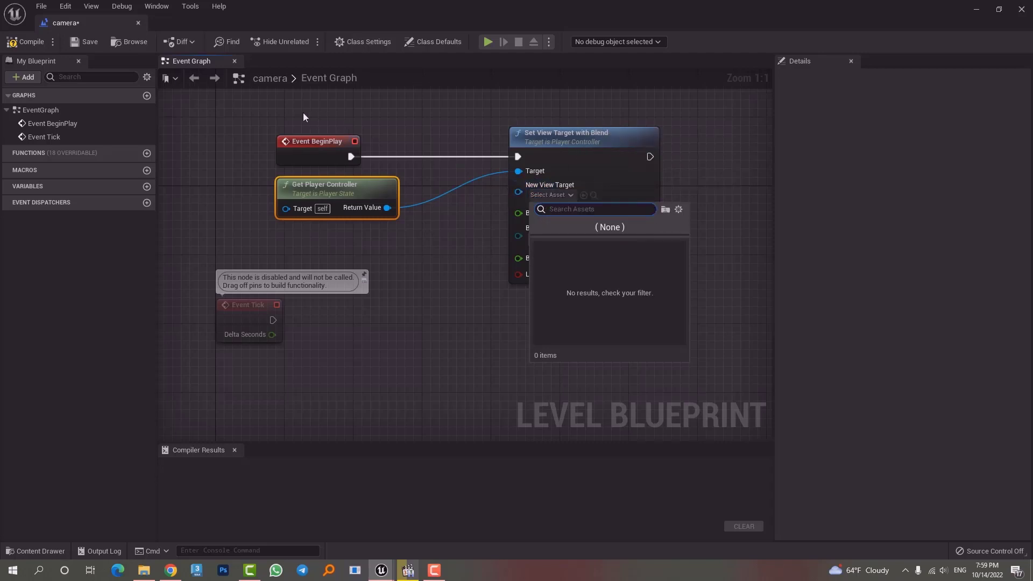
{"action": "left_click", "coordinate": [303, 96]}
{"action": "left_click_drag", "start_coordinate": [103, 20], "coordinate": [411, 166]}
{"action": "right_click_drag", "start_coordinate": [328, 230], "coordinate": [345, 240]}
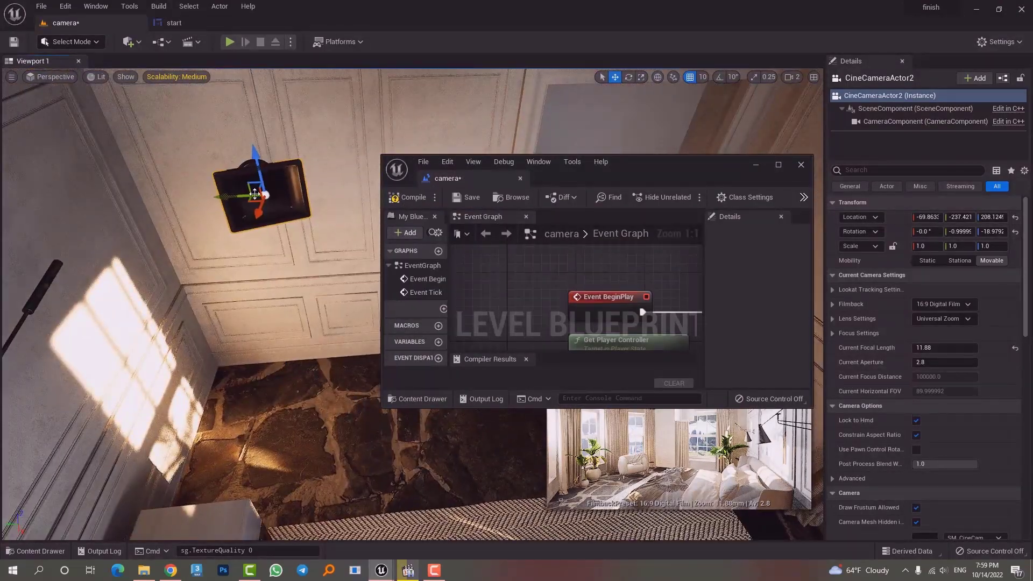
{"action": "double_click", "coordinate": [657, 159]}
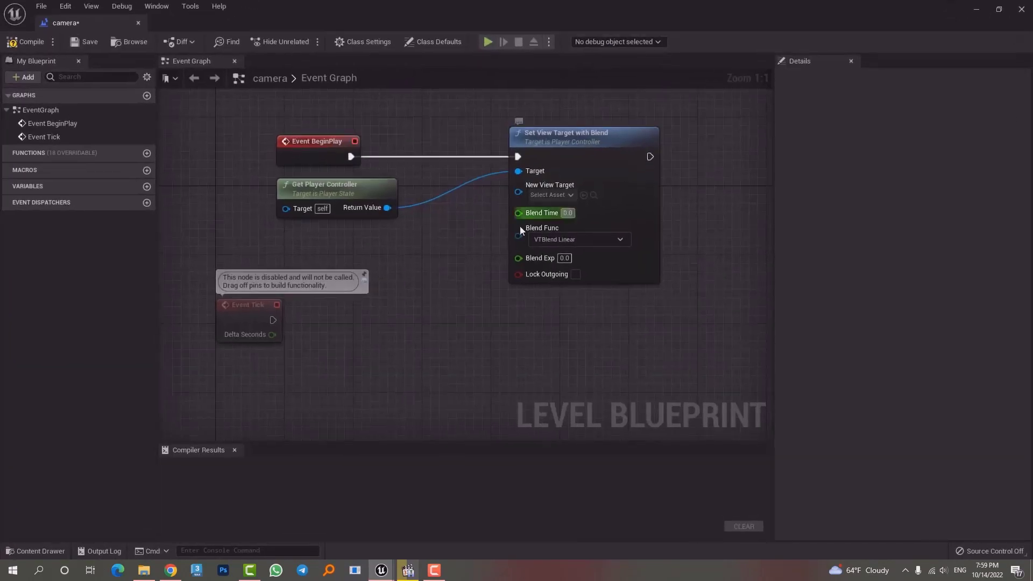
With context sensitivity on, add a reference to CineCameraActor2 and connect it to New View Target on Set View Target with Blend.
{"action": "right_click", "coordinate": [406, 254]}
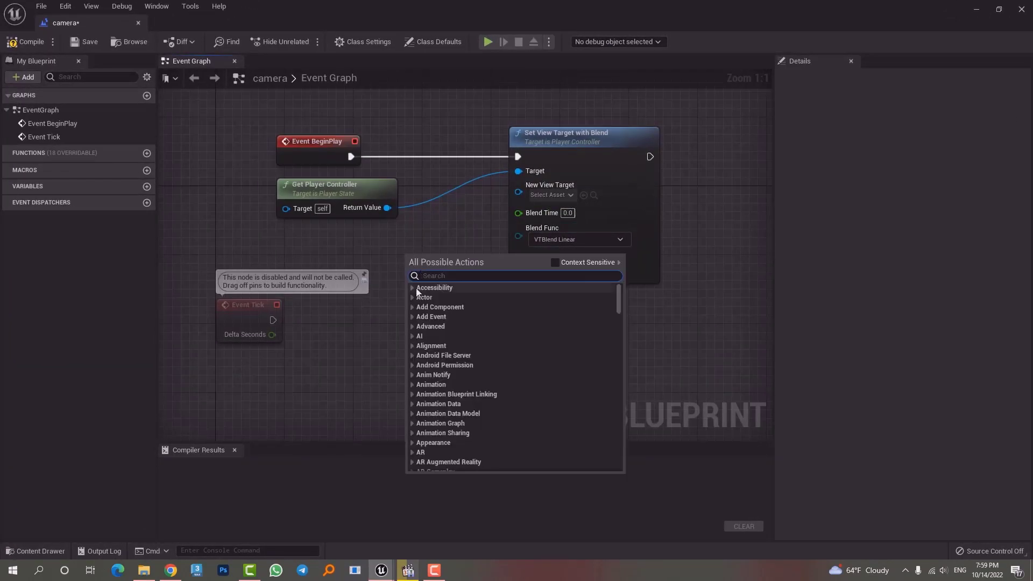
{"action": "left_click", "coordinate": [413, 289]}
{"action": "left_click", "coordinate": [414, 288]}
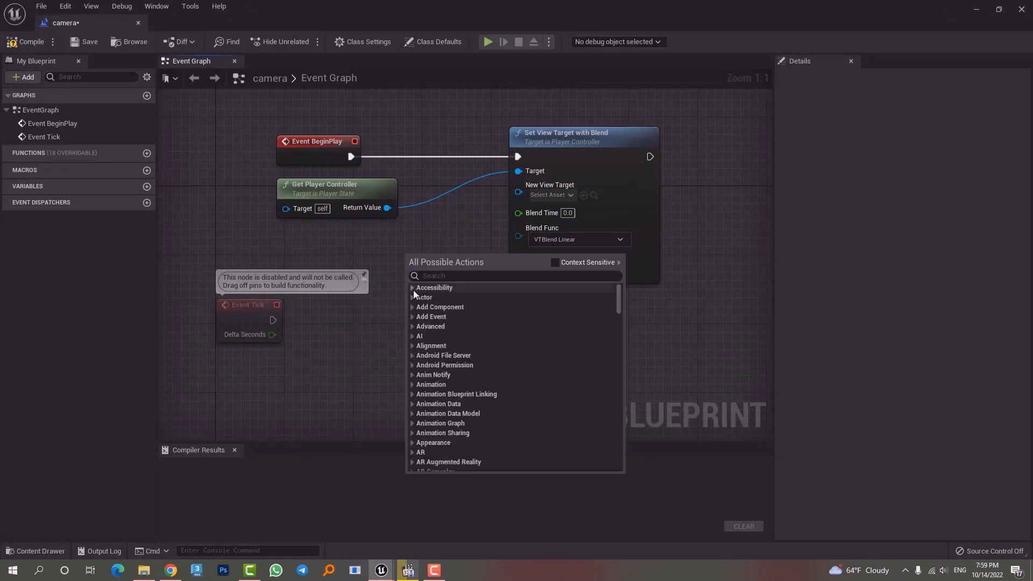
{"action": "left_click", "coordinate": [555, 262]}
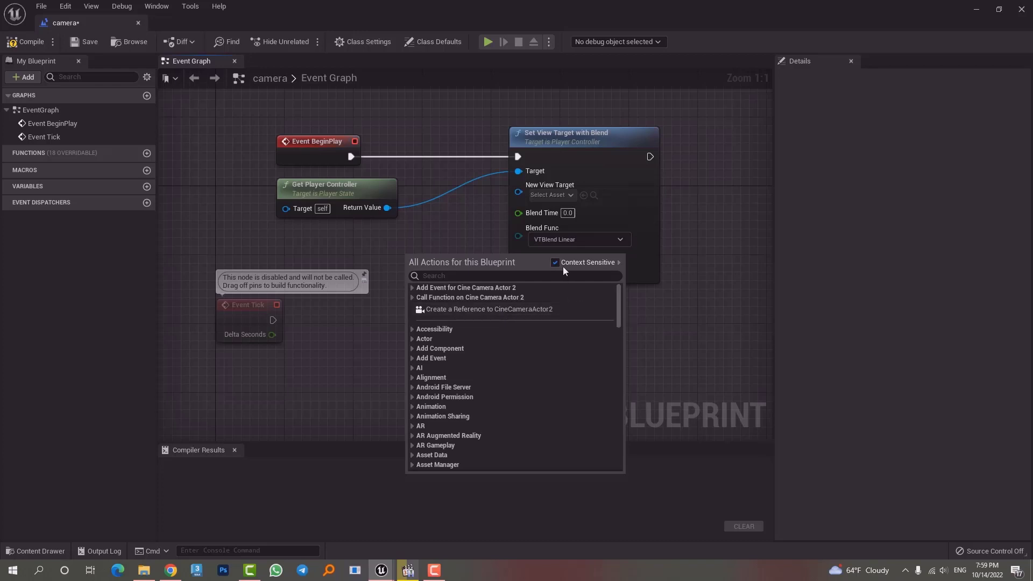
{"action": "left_click", "coordinate": [539, 308]}
{"action": "left_click", "coordinate": [539, 308]}
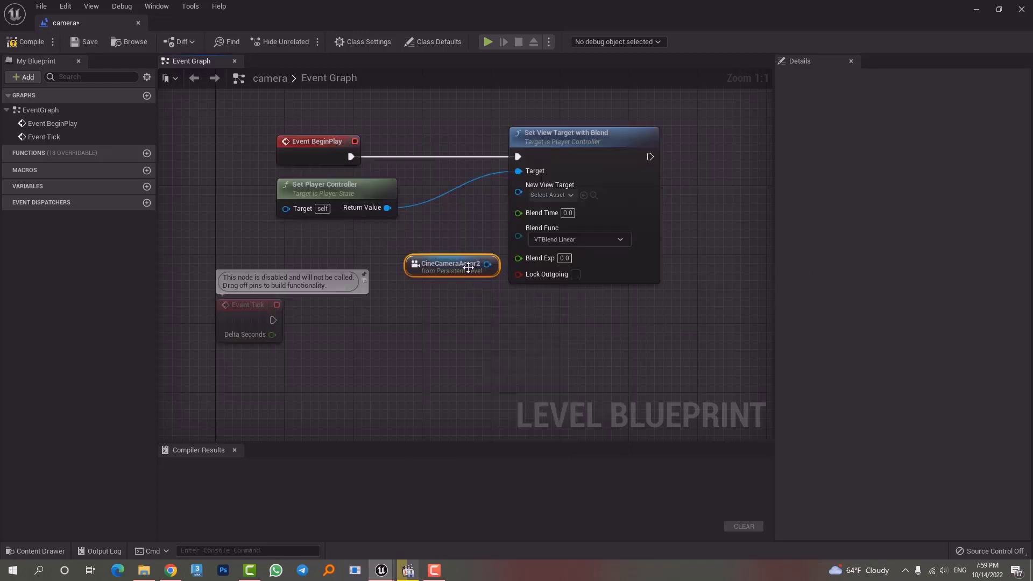
{"action": "left_click_drag", "start_coordinate": [478, 262], "coordinate": [517, 195]}
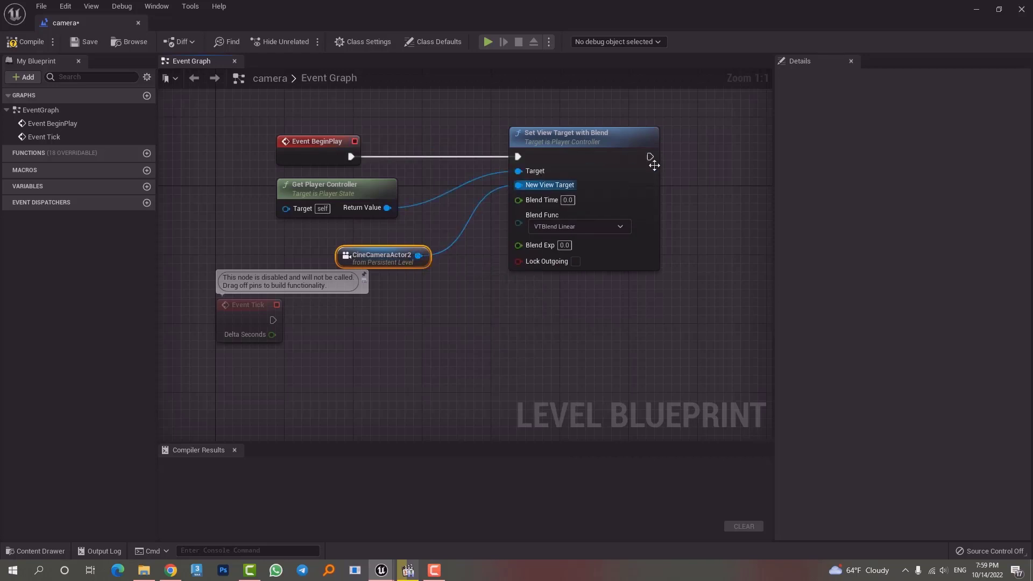
Spread out the Event BeginPlay and Get Player Controller nodes in front of Set View Target with Blend.
{"action": "right_click", "coordinate": [636, 199]}
{"action": "left_click", "coordinate": [695, 199]}
{"action": "right_click_drag", "start_coordinate": [695, 198], "coordinate": [603, 203]}
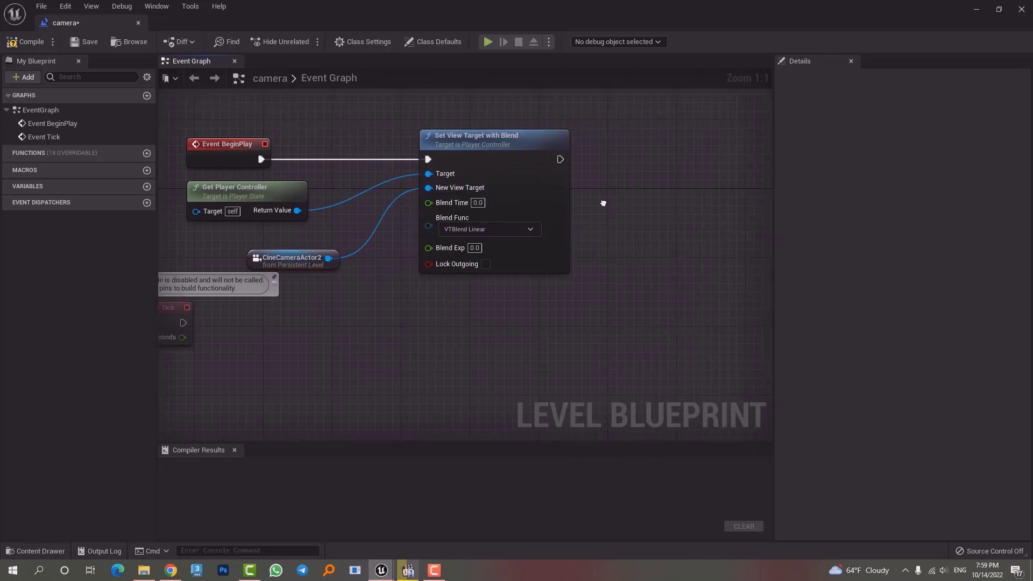
{"action": "left_click_drag", "start_coordinate": [218, 158], "coordinate": [235, 124]}
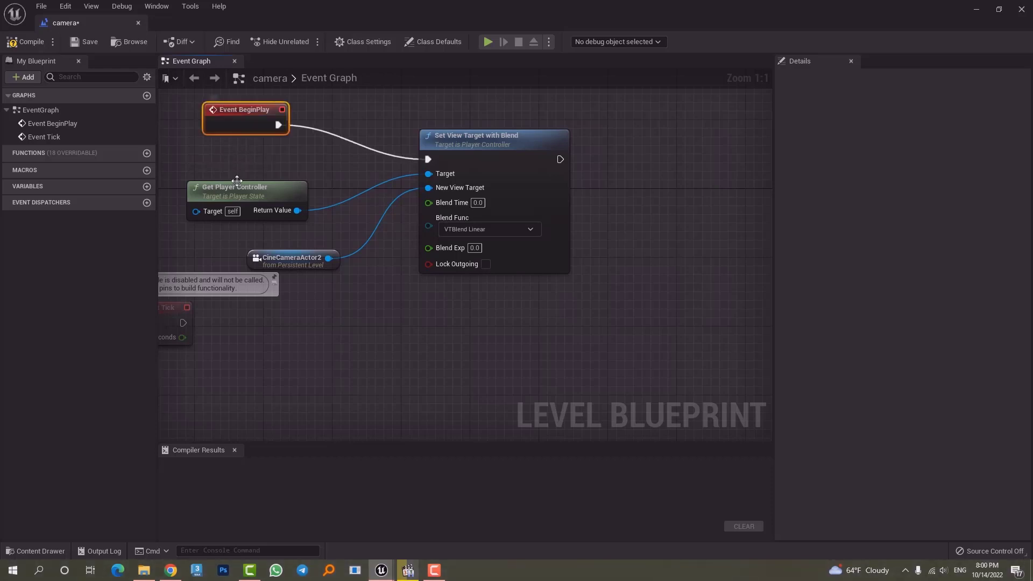
{"action": "left_click_drag", "start_coordinate": [277, 187], "coordinate": [298, 189]}
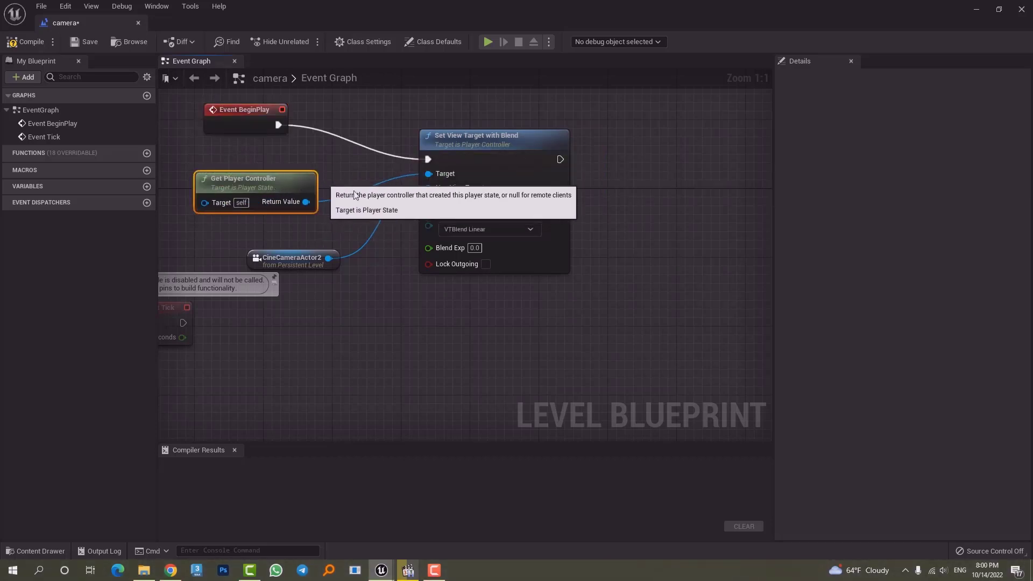
{"action": "right_click_drag", "start_coordinate": [451, 200], "coordinate": [409, 196]}
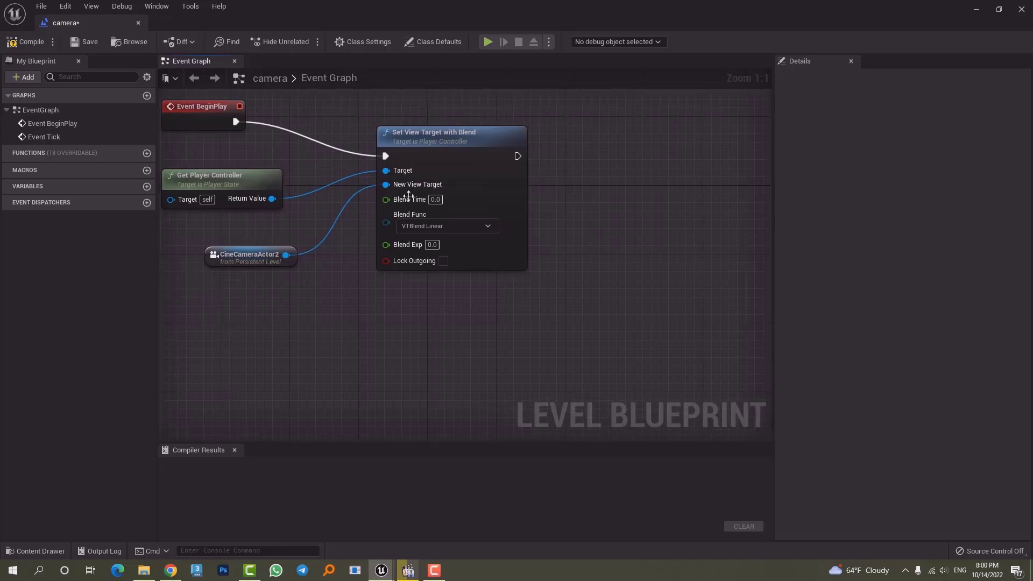
{"action": "left_click_drag", "start_coordinate": [266, 179], "coordinate": [283, 178]}
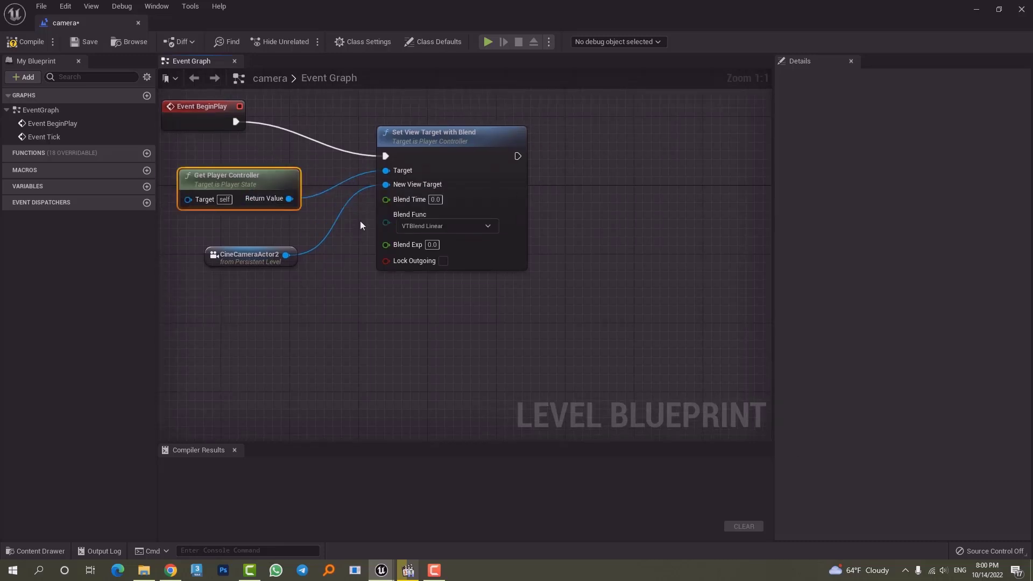
Add a Create Level Sequence Player node executed after Set View Target with Blend and place it beside that node.
{"action": "left_click_drag", "start_coordinate": [517, 156], "coordinate": [585, 166]}
{"action": "type", "text": "c"}
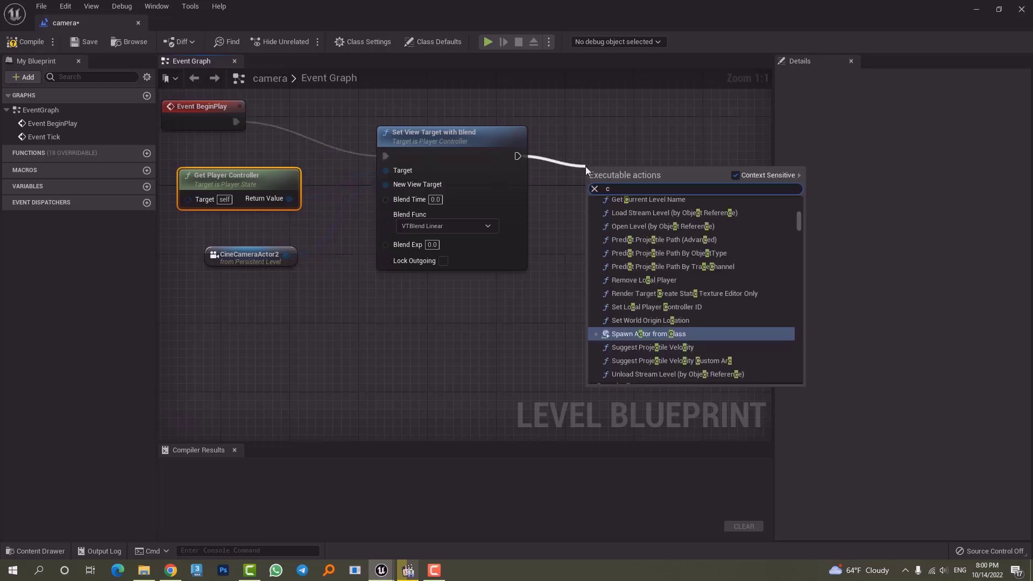
{"action": "type", "text": "reat level s"}
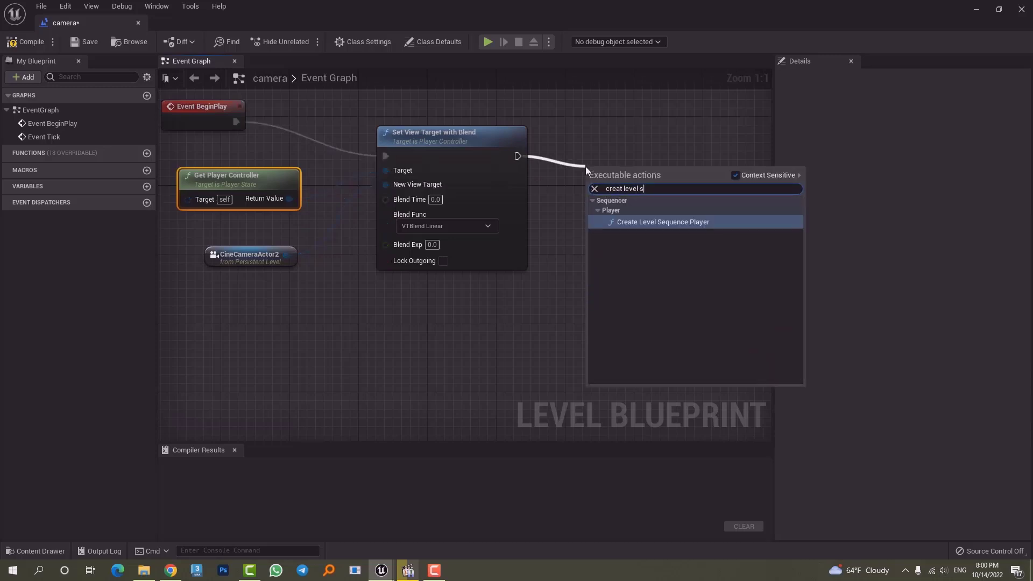
{"action": "left_click", "coordinate": [647, 223]}
{"action": "right_click_drag", "start_coordinate": [682, 185], "coordinate": [492, 222]}
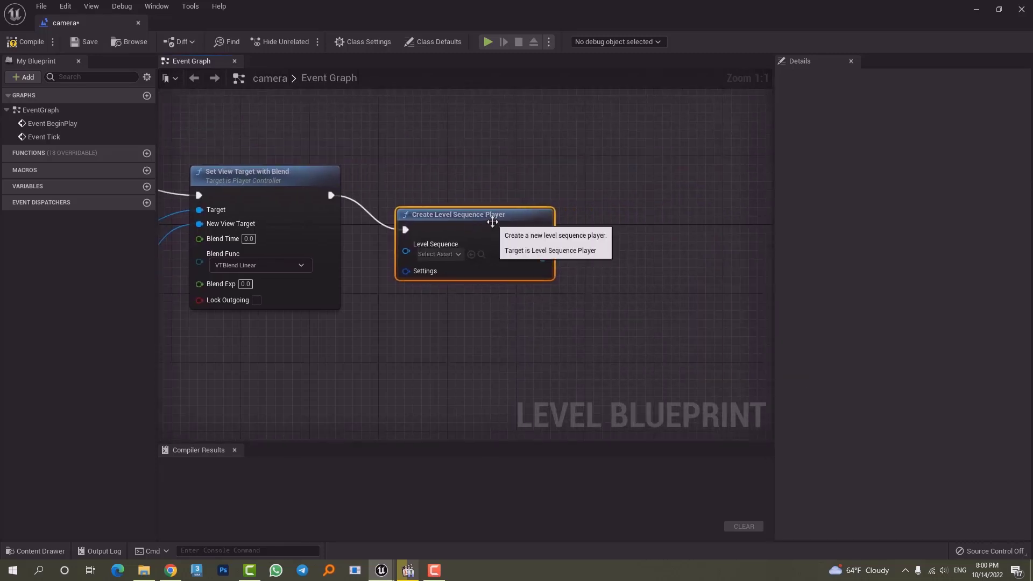
{"action": "left_click_drag", "start_coordinate": [493, 222], "coordinate": [504, 214]}
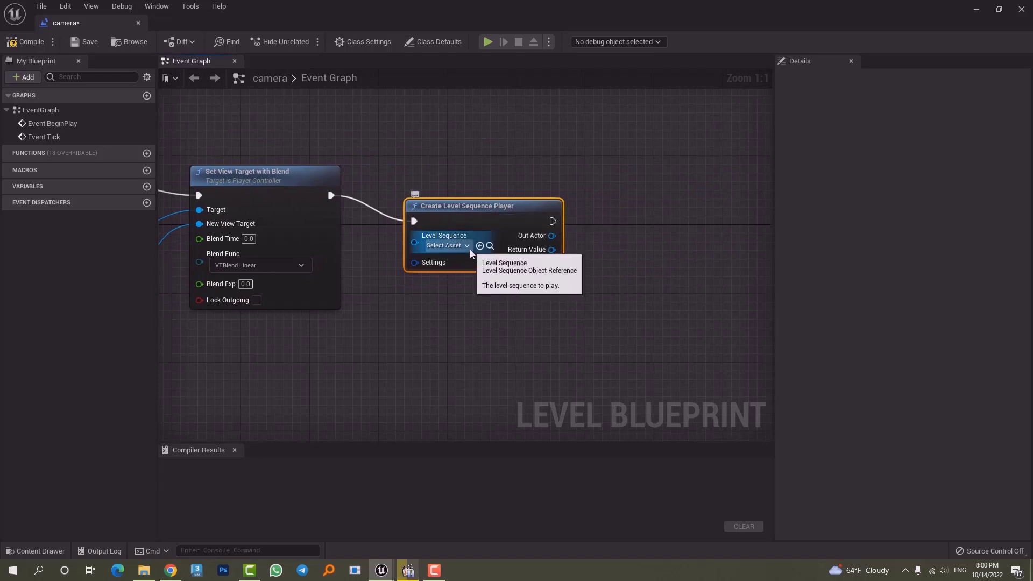
Set the Create Level Sequence Player's Level Sequence to toplevel1 and move the node closer to Set View Target with Blend.
{"action": "left_click", "coordinate": [467, 246]}
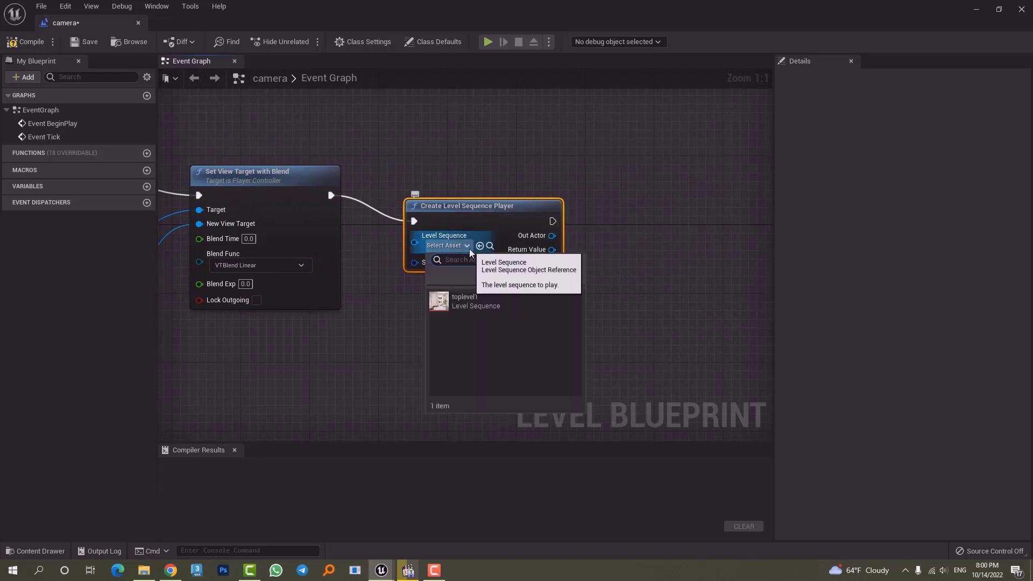
{"action": "left_click", "coordinate": [477, 305]}
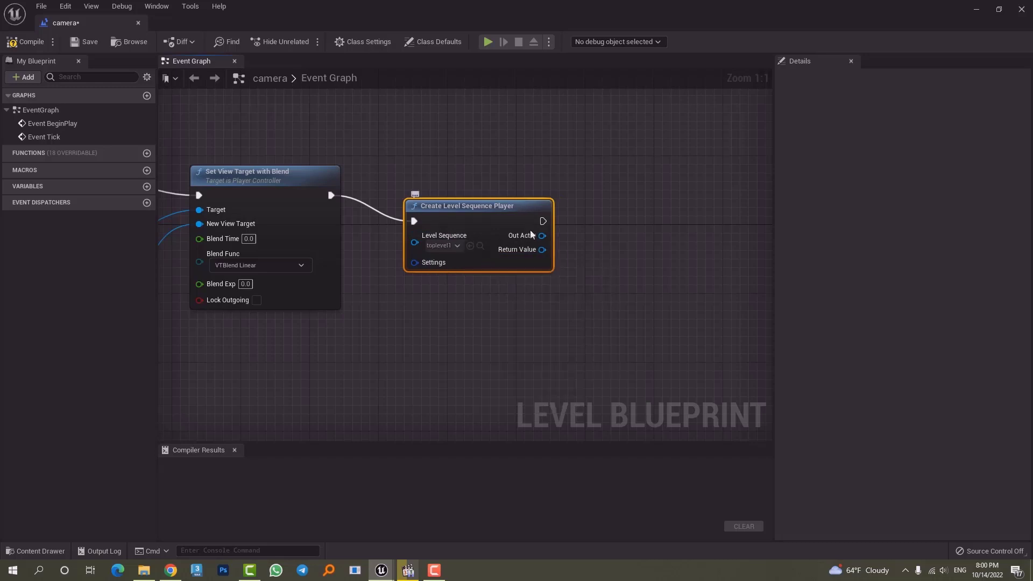
{"action": "left_click_drag", "start_coordinate": [483, 204], "coordinate": [466, 188]}
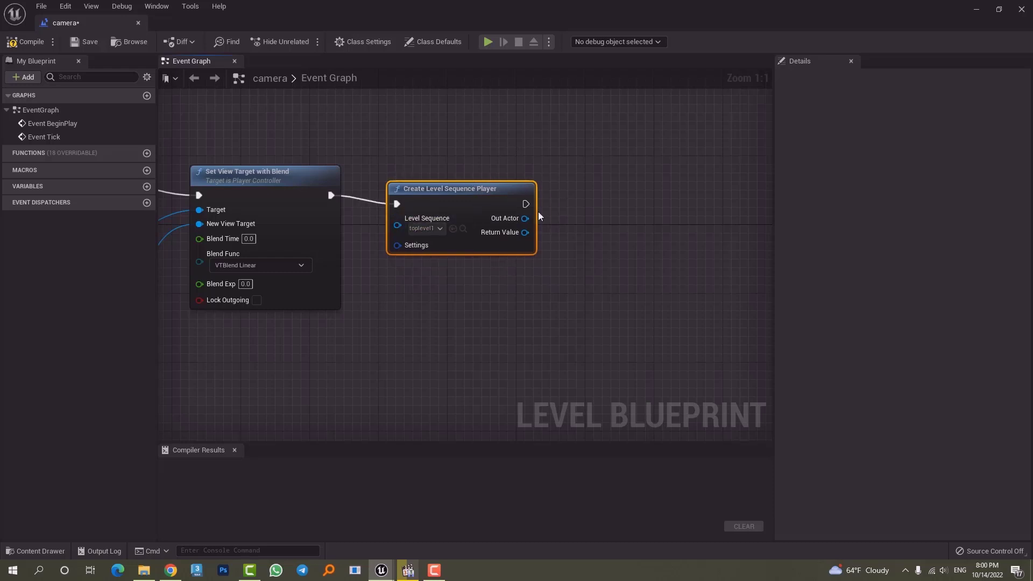
Add a Play Looping node from the Create Level Sequence Player's Return Value and move it slightly higher beside that node.
{"action": "left_click_drag", "start_coordinate": [526, 204], "coordinate": [586, 210]}
{"action": "left_click", "coordinate": [582, 173]}
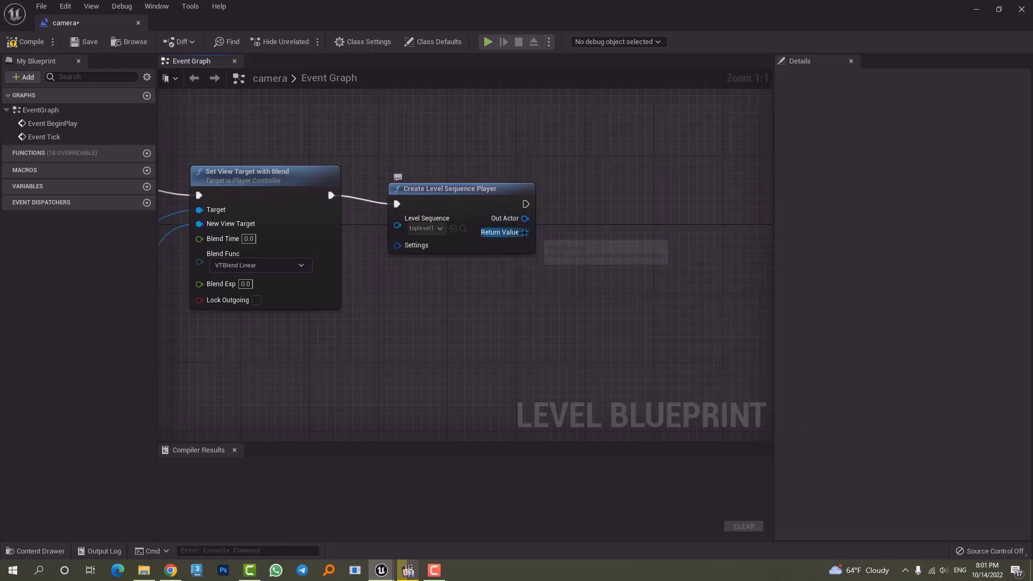
{"action": "left_click_drag", "start_coordinate": [525, 233], "coordinate": [596, 238]}
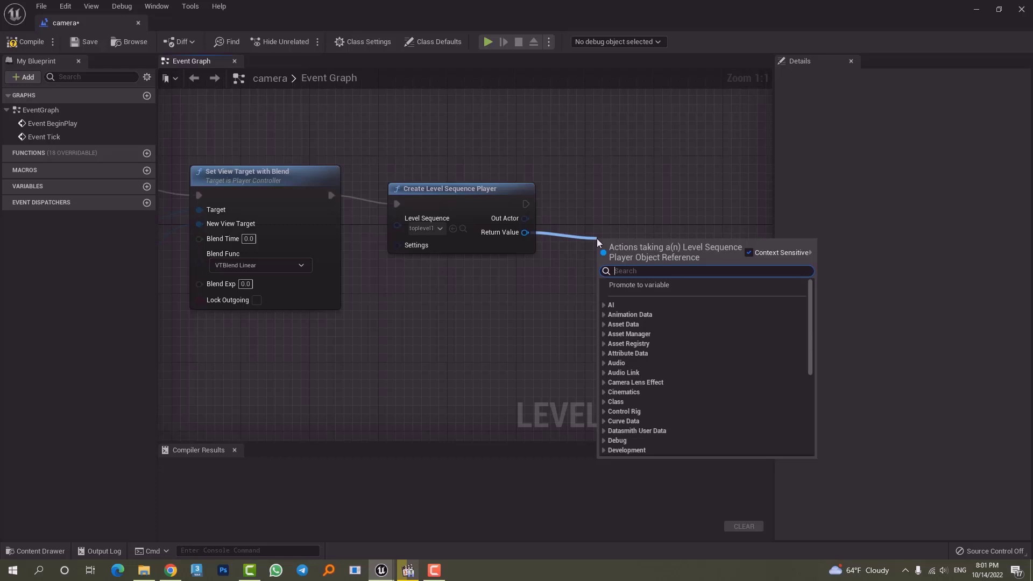
{"action": "type", "text": "play loop"}
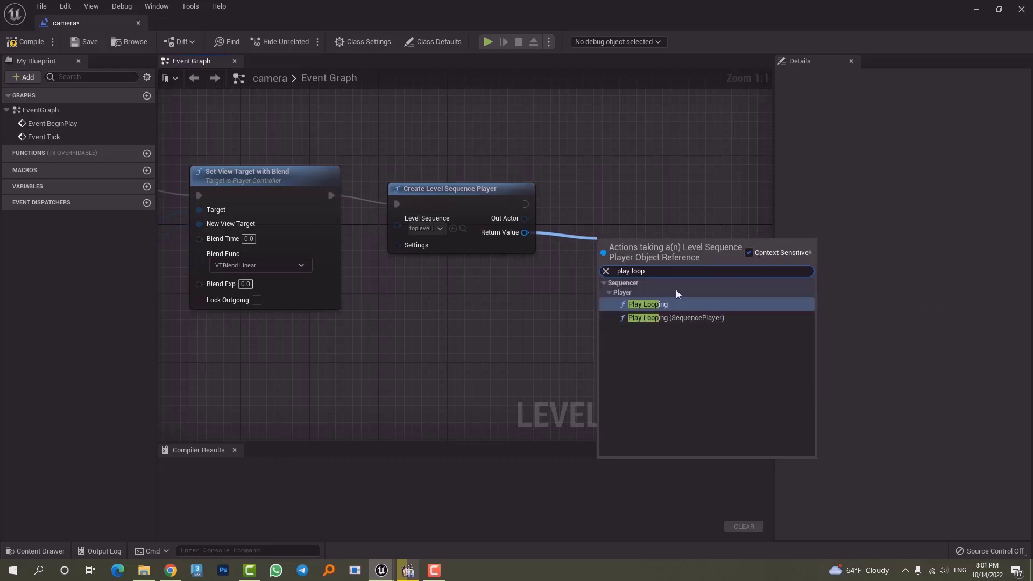
{"action": "left_click", "coordinate": [663, 305]}
{"action": "left_click_drag", "start_coordinate": [628, 248], "coordinate": [621, 221]}
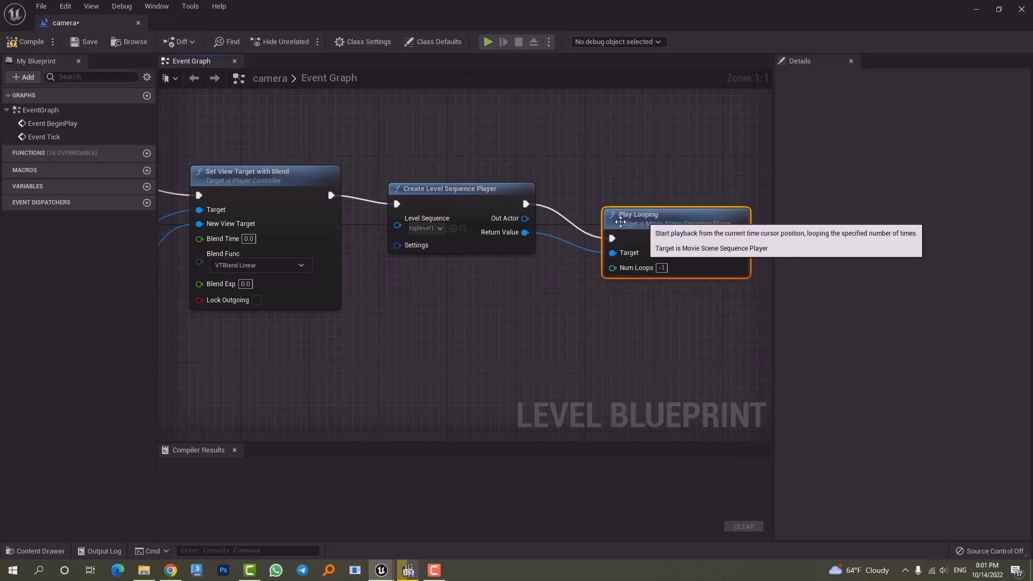
Compile the camera level's blueprint.
{"action": "scroll", "coordinate": [457, 307], "scroll_direction": "down", "scroll_amount": 4}
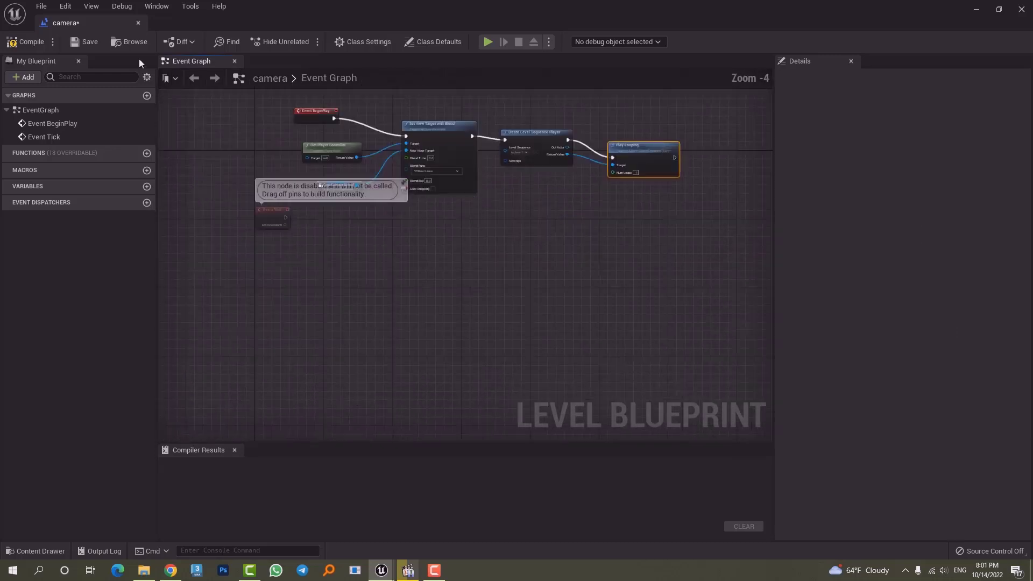
{"action": "left_click", "coordinate": [30, 42]}
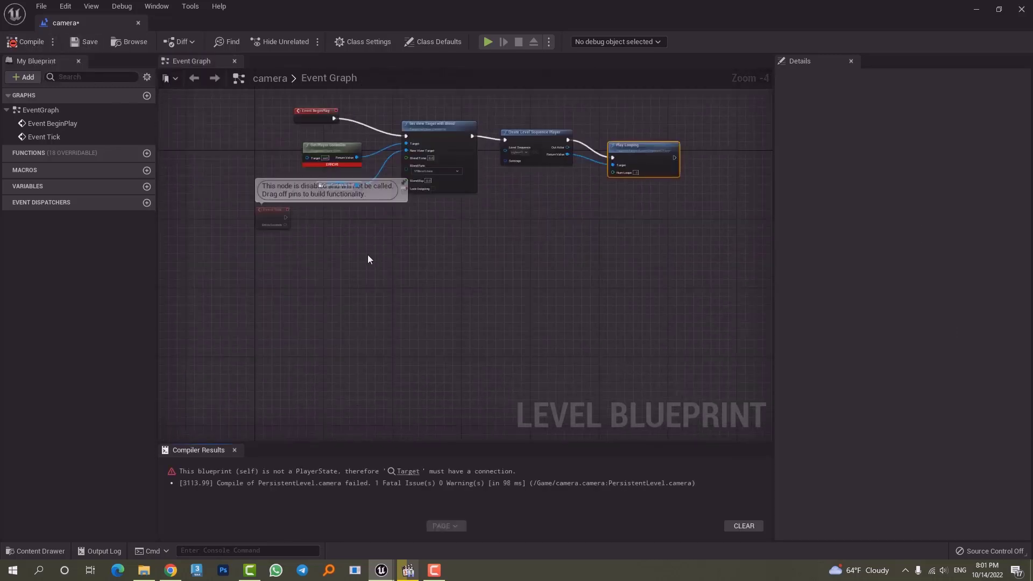
Add the Game category's Get Player Controller node with a Player Index input below the Player State version, and delete the Player State version.
{"action": "scroll", "coordinate": [314, 153], "scroll_direction": "up", "scroll_amount": 4}
{"action": "right_click_drag", "start_coordinate": [527, 262], "coordinate": [507, 321]}
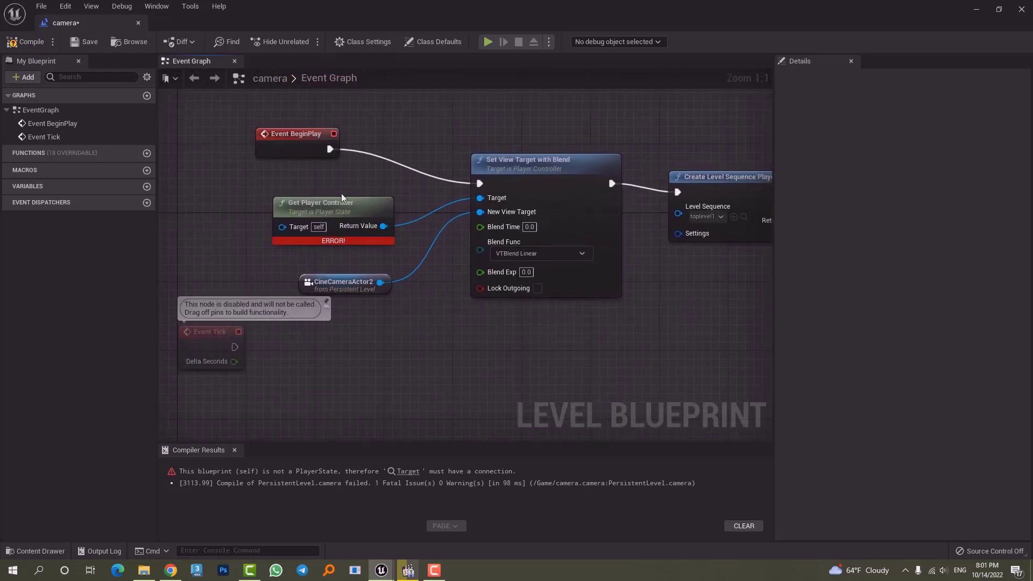
{"action": "left_click_drag", "start_coordinate": [344, 205], "coordinate": [318, 179]}
{"action": "right_click", "coordinate": [298, 260]}
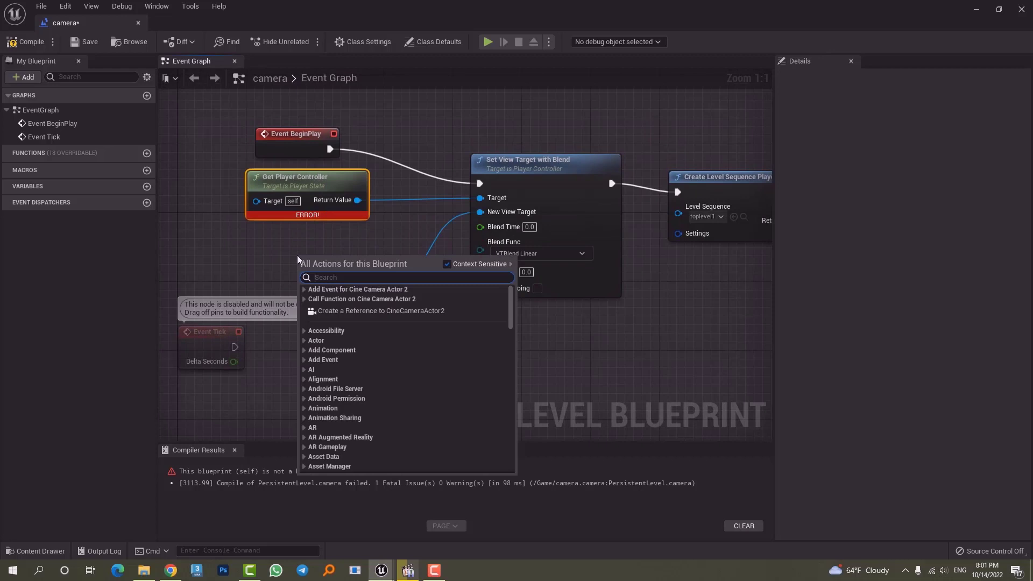
{"action": "type", "text": "get pla"}
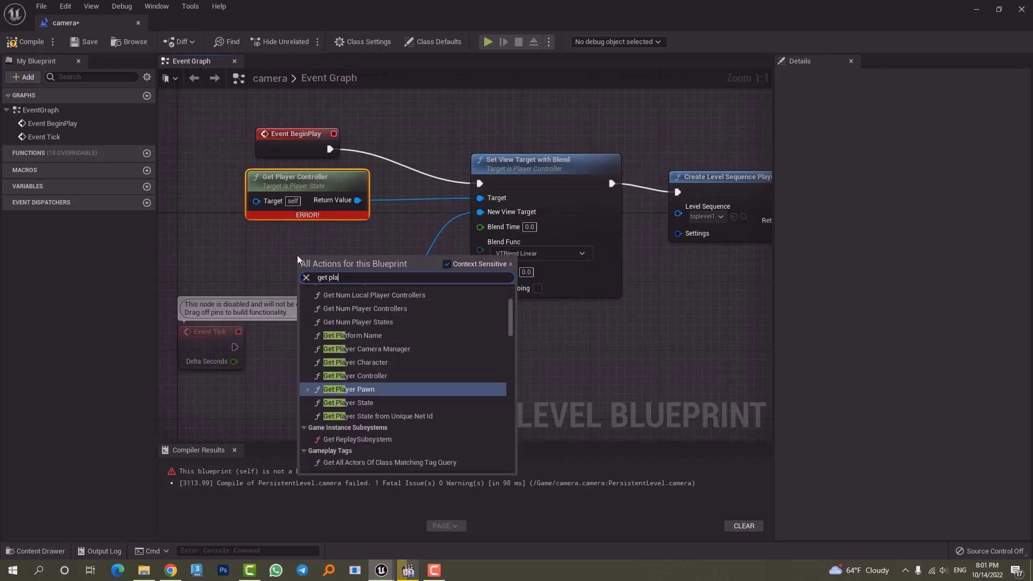
{"action": "type", "text": "yer co"}
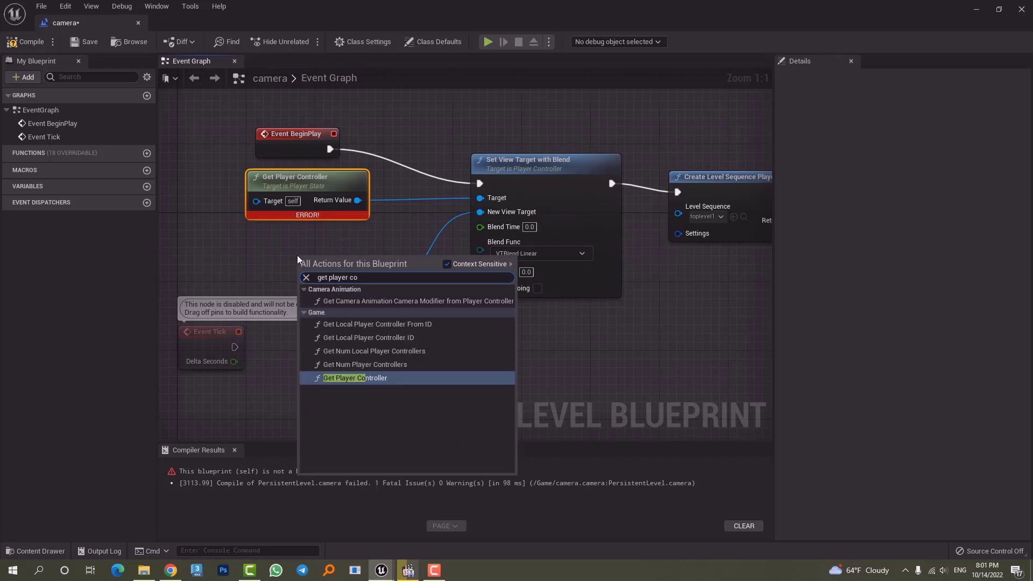
{"action": "left_click", "coordinate": [326, 375]}
{"action": "left_click_drag", "start_coordinate": [348, 272], "coordinate": [304, 246]}
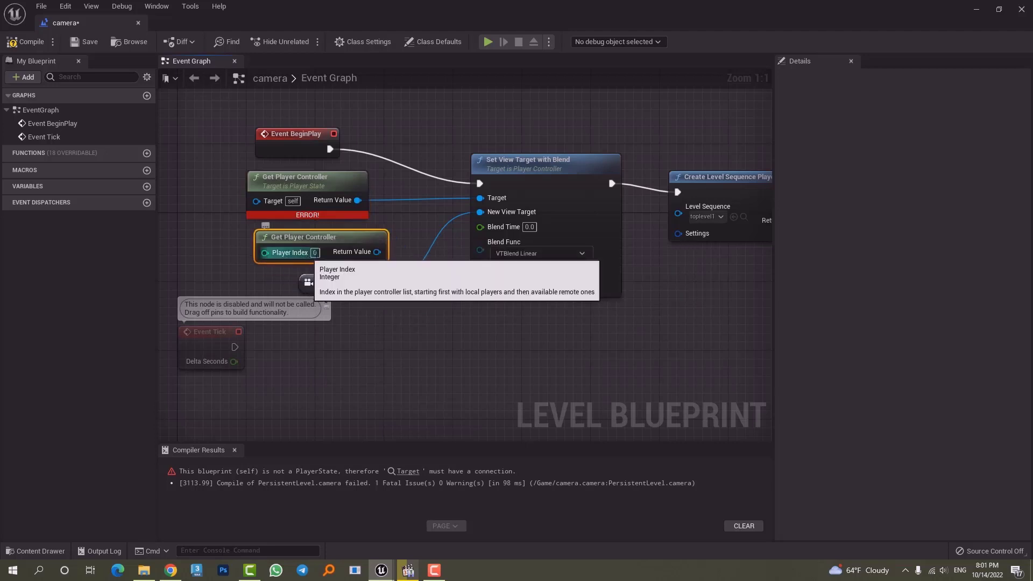
{"action": "left_click", "coordinate": [301, 182]}
{"action": "key", "text": "Delete"}
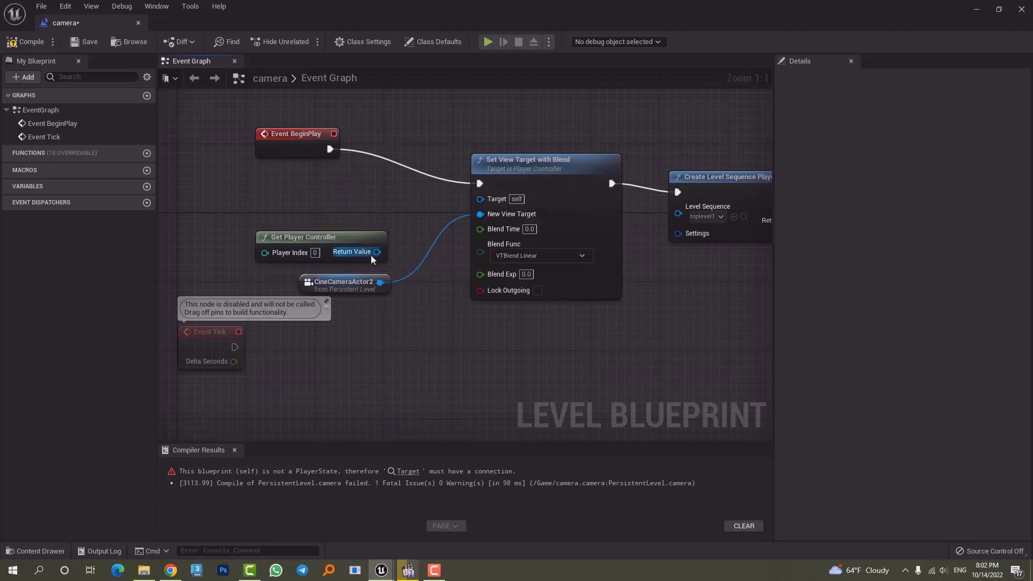
Connect Get Player Controller's Return Value to Set View Target with Blend's Target, align the node with it, and compile the level blueprint.
{"action": "left_click_drag", "start_coordinate": [377, 251], "coordinate": [480, 199]}
{"action": "left_click_drag", "start_coordinate": [312, 237], "coordinate": [329, 203]}
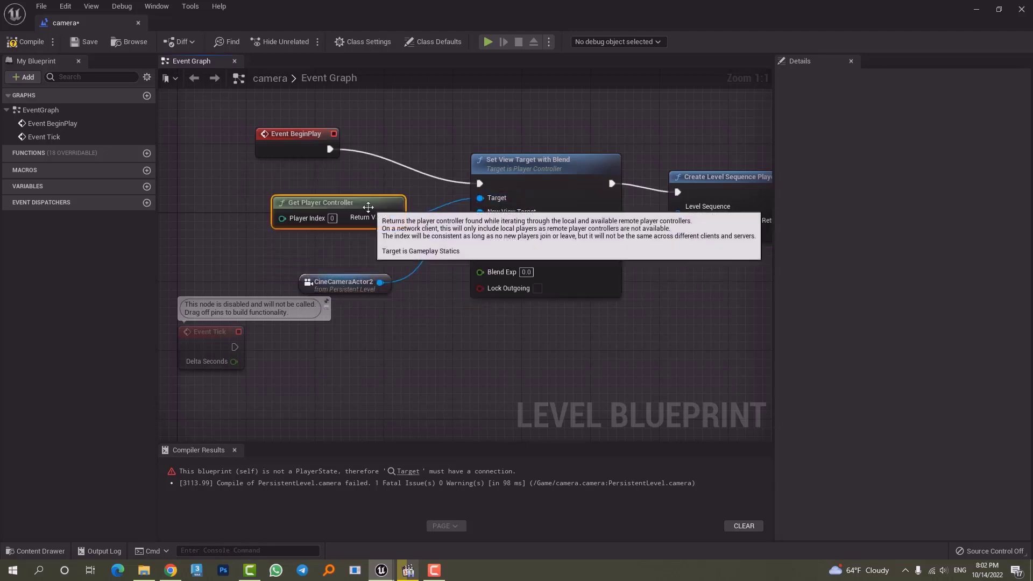
{"action": "left_click", "coordinate": [34, 44]}
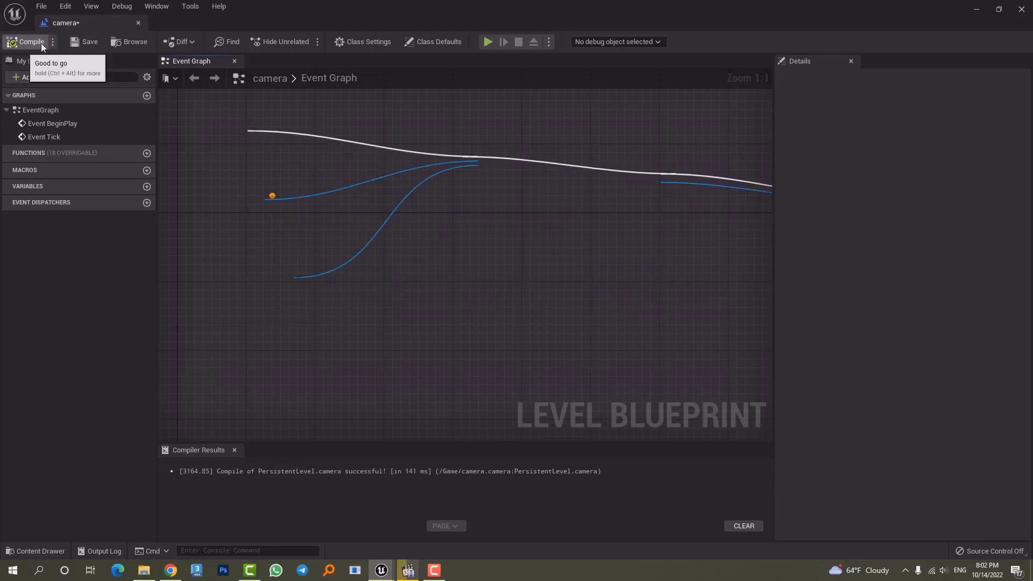
{"action": "left_click", "coordinate": [139, 23]}
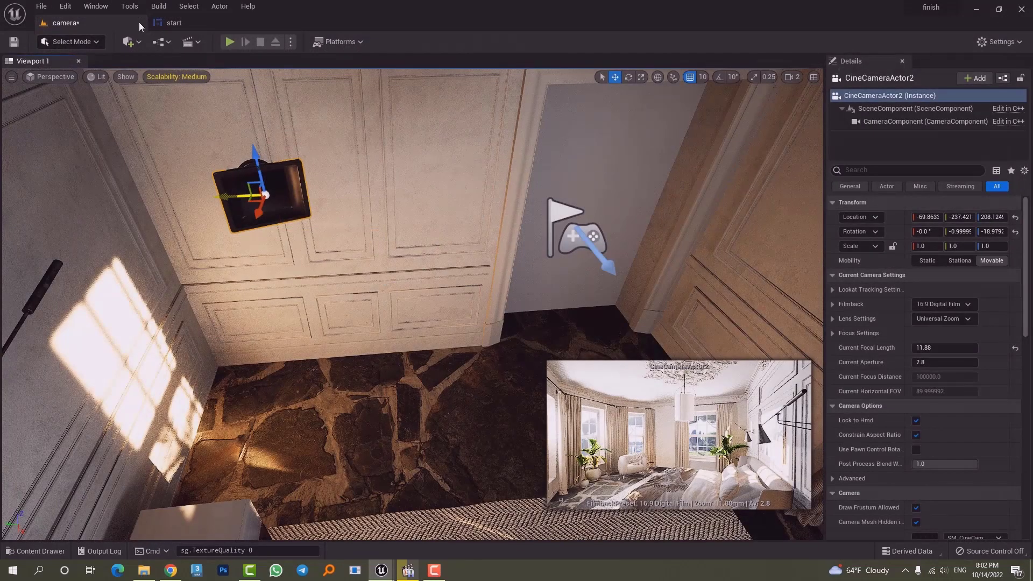
Play-test the camera level to check the looping camera sequence, and briefly view the start widget.
{"action": "left_click", "coordinate": [230, 42]}
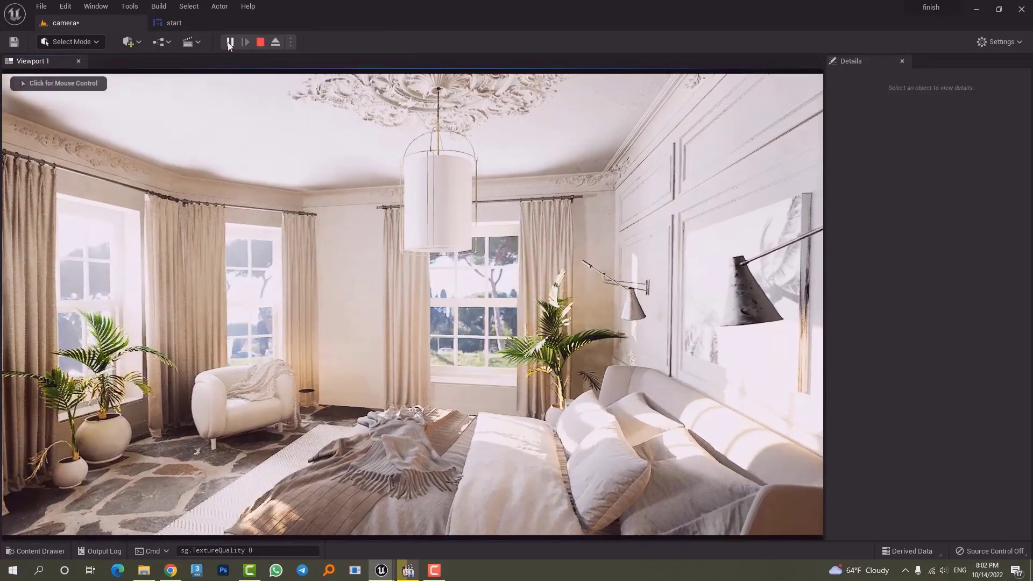
{"action": "left_click", "coordinate": [261, 42]}
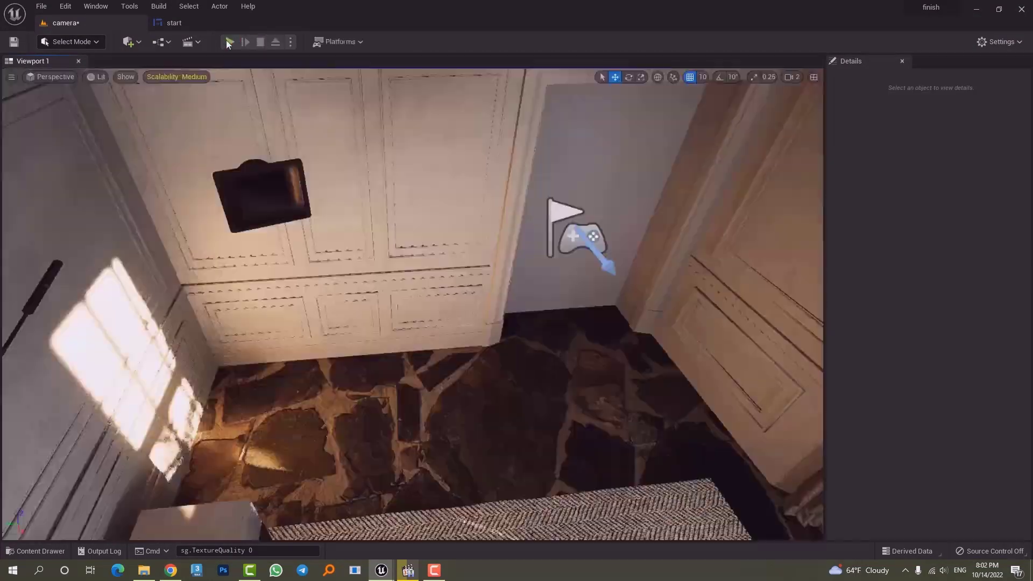
{"action": "left_click", "coordinate": [174, 23]}
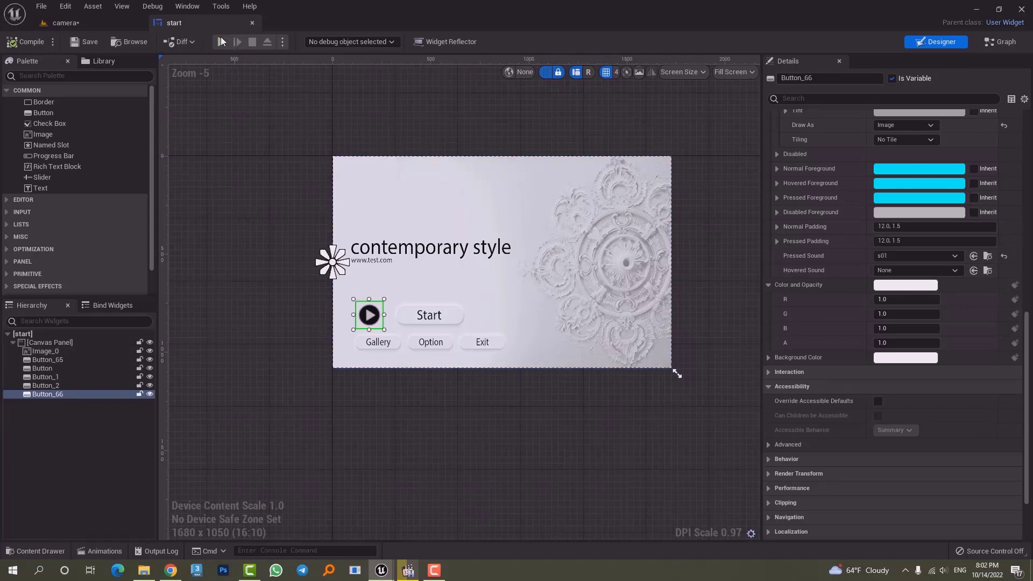
{"action": "left_click", "coordinate": [121, 23]}
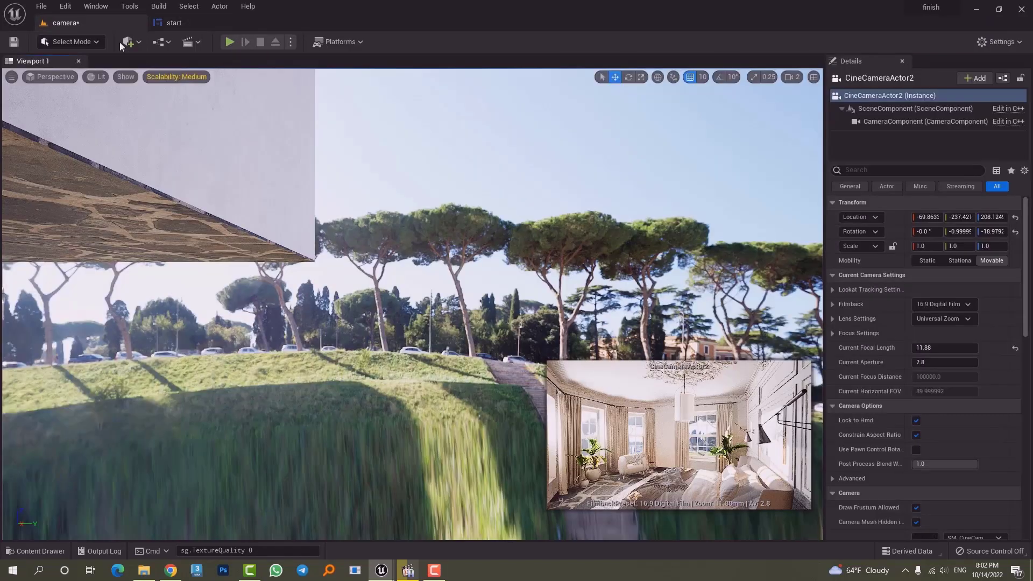
Save the camera level and open the menulevel1 level.
{"action": "left_click", "coordinate": [38, 7]}
{"action": "left_click", "coordinate": [81, 105]}
{"action": "key", "text": "ctrl+space"}
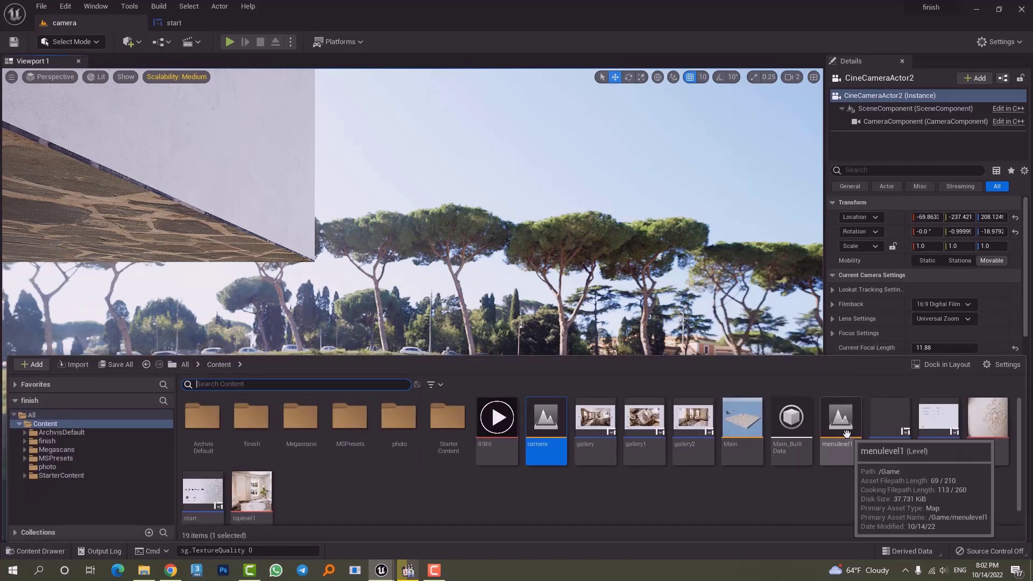
{"action": "double_click", "coordinate": [847, 434]}
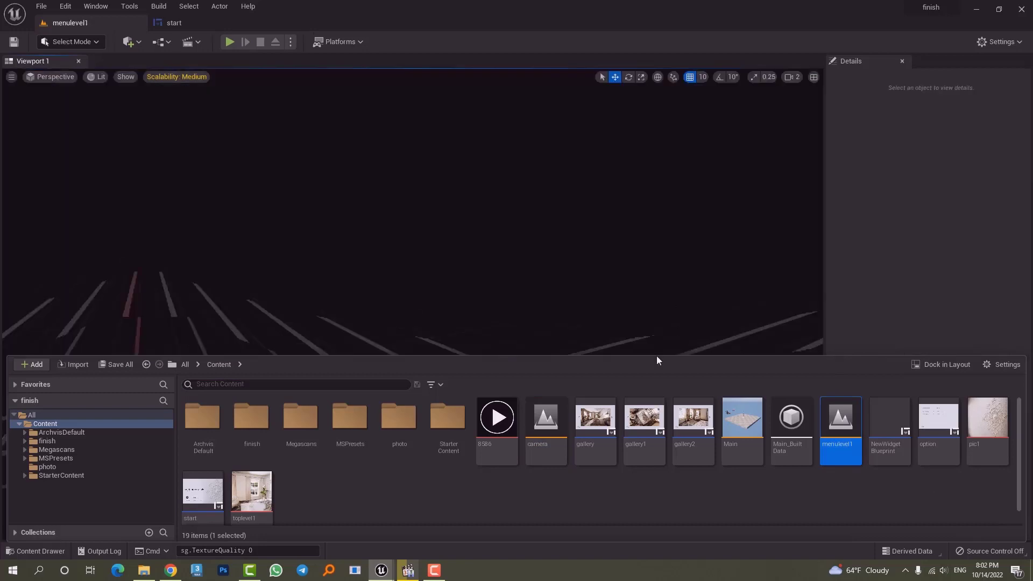
Play-test menulevel1 in the viewport, trying the start menu's buttons and watching the sequence launched by its round play button.
{"action": "left_click", "coordinate": [231, 42]}
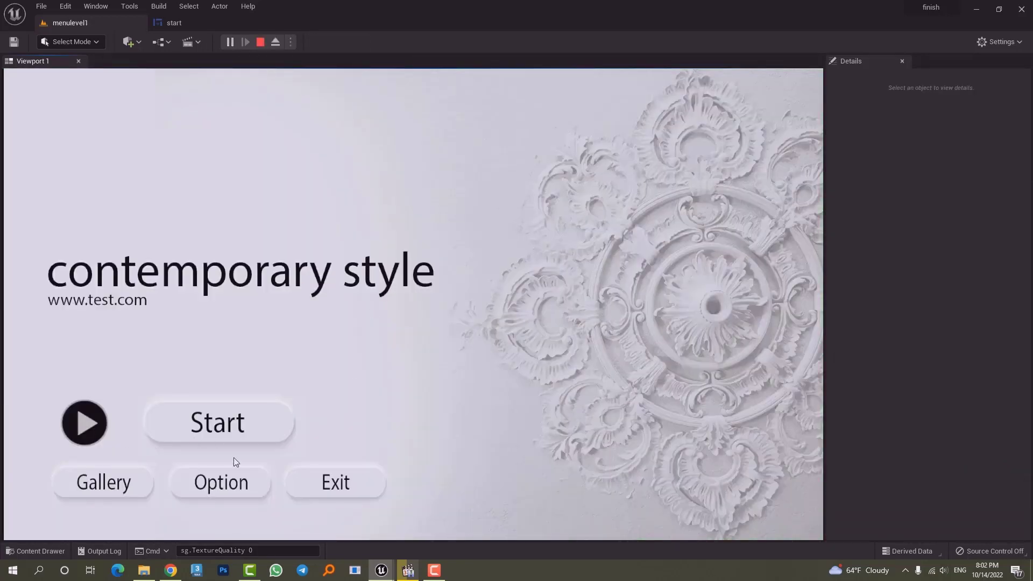
{"action": "left_click", "coordinate": [234, 462]}
{"action": "left_click", "coordinate": [88, 483]}
{"action": "left_click", "coordinate": [127, 483]}
{"action": "left_click", "coordinate": [68, 491]}
{"action": "left_click", "coordinate": [92, 433]}
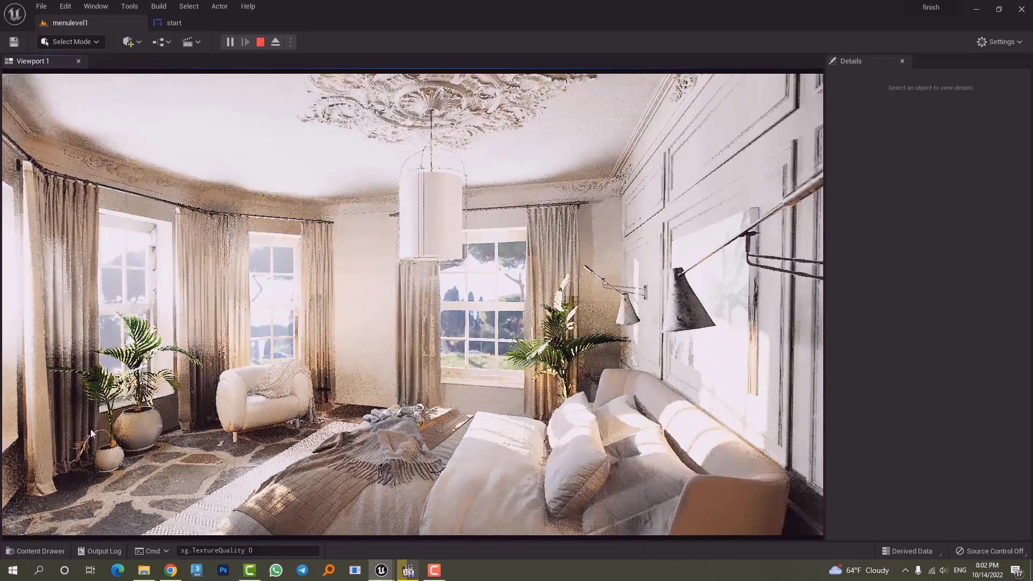
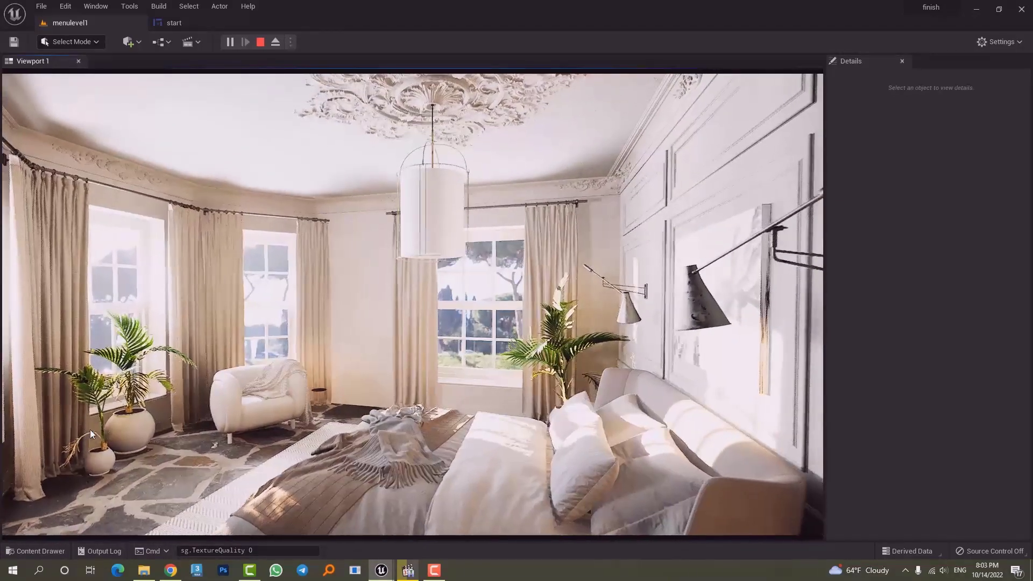
{"action": "key", "text": "Escape"}
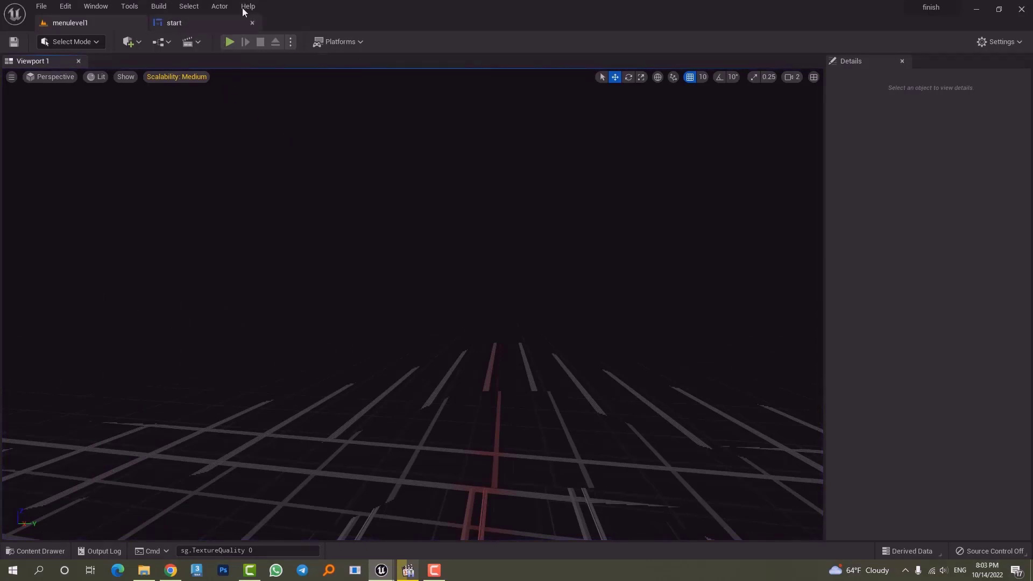
Run menulevel1 as a Standalone Game and test the start menu's round play button.
{"action": "left_click", "coordinate": [290, 42]}
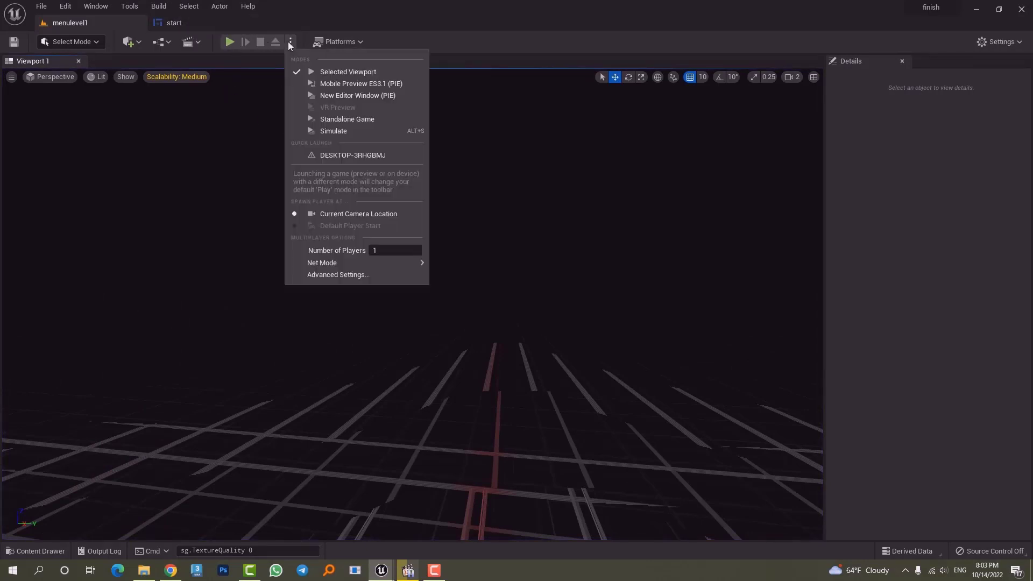
{"action": "left_click", "coordinate": [369, 119]}
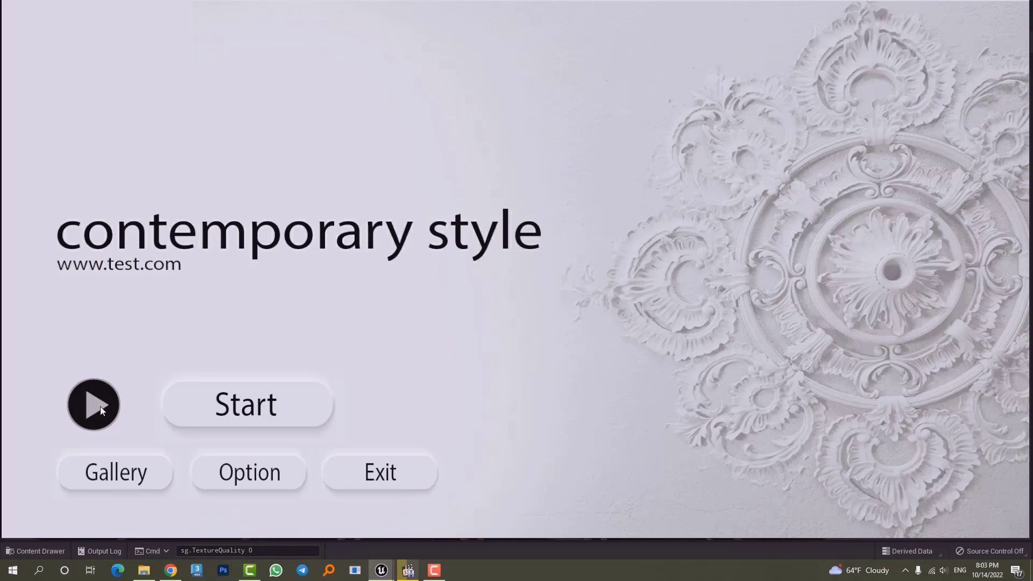
{"action": "left_click", "coordinate": [110, 395]}
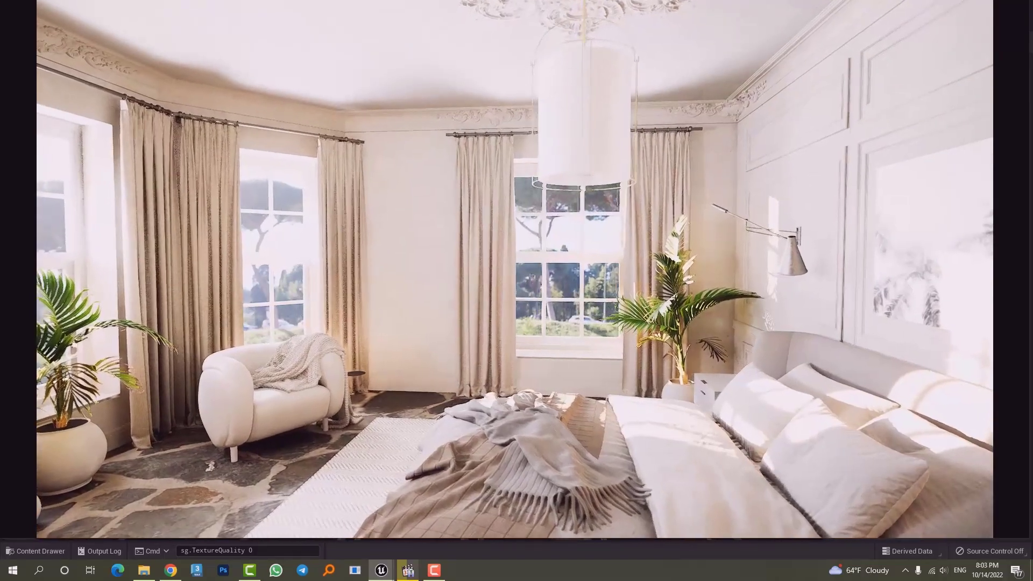
{"action": "key", "text": "Escape"}
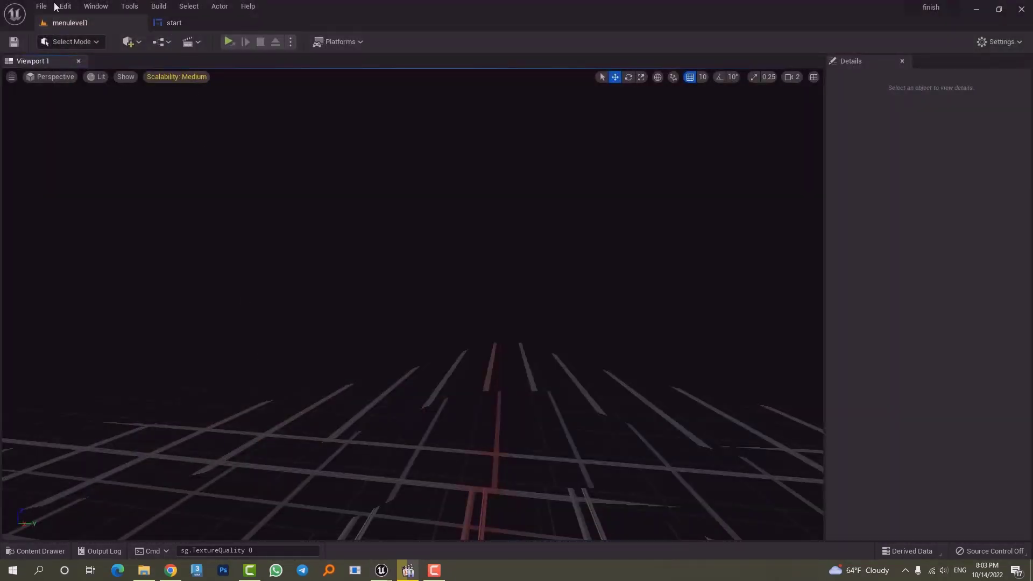
Create a Widget Blueprint based on User Widget in the Content folder and name it loading.
{"action": "left_click", "coordinate": [177, 24]}
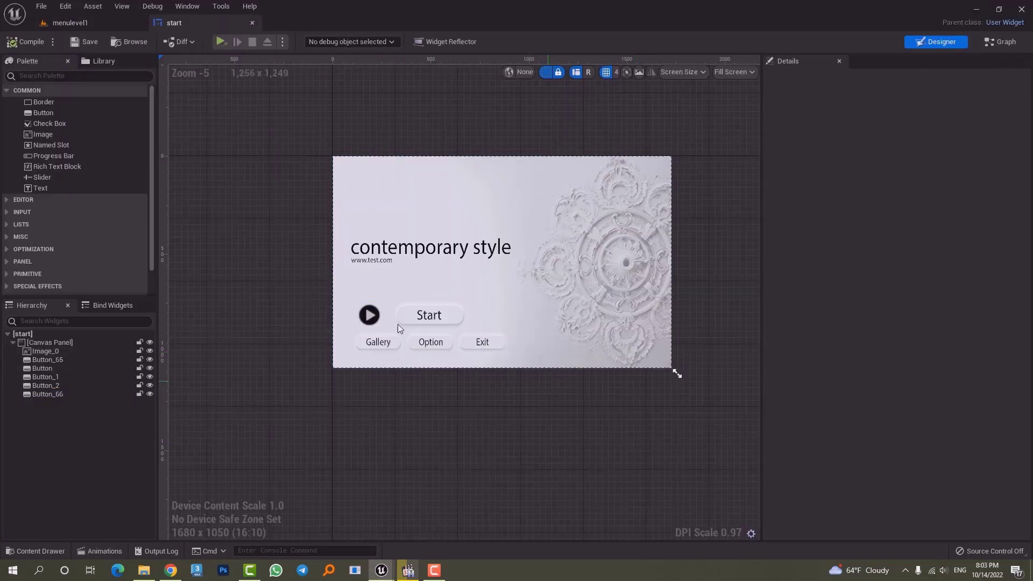
{"action": "left_click", "coordinate": [340, 317]}
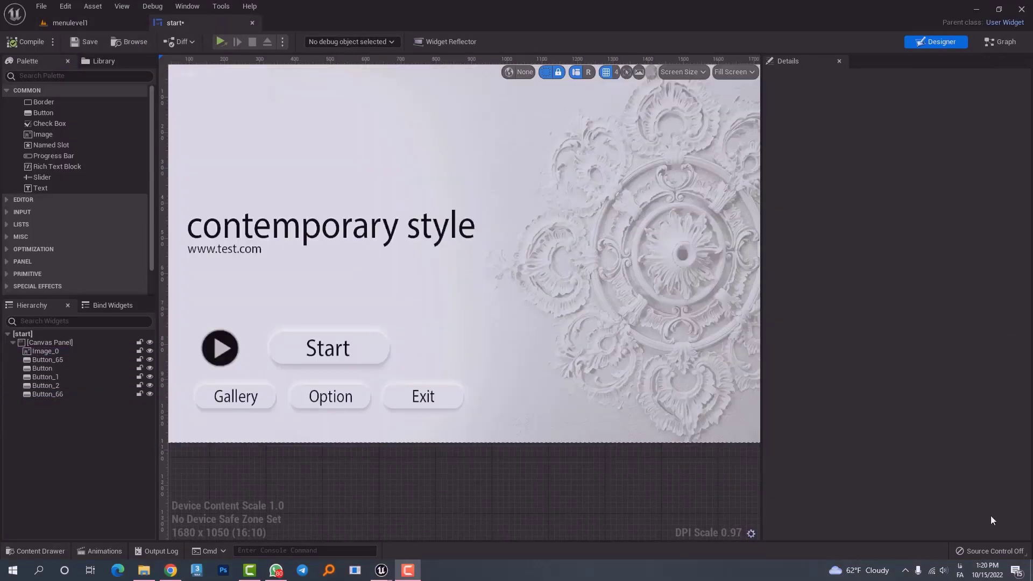
{"action": "key", "text": "ctrl+space"}
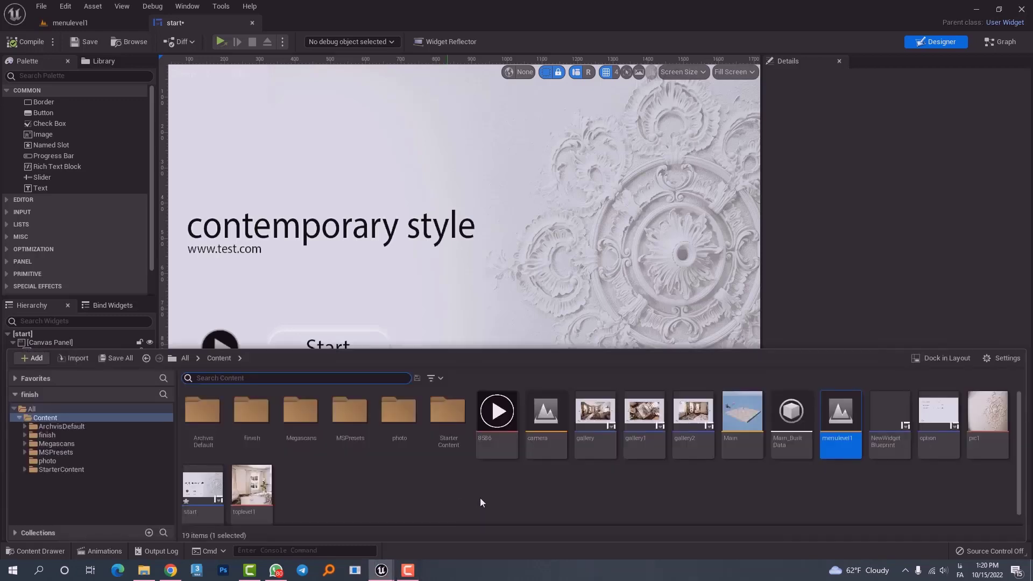
{"action": "scroll", "coordinate": [386, 484], "scroll_direction": "down", "scroll_amount": 1}
{"action": "right_click", "coordinate": [447, 477]}
{"action": "mouse_move", "coordinate": [469, 467]}
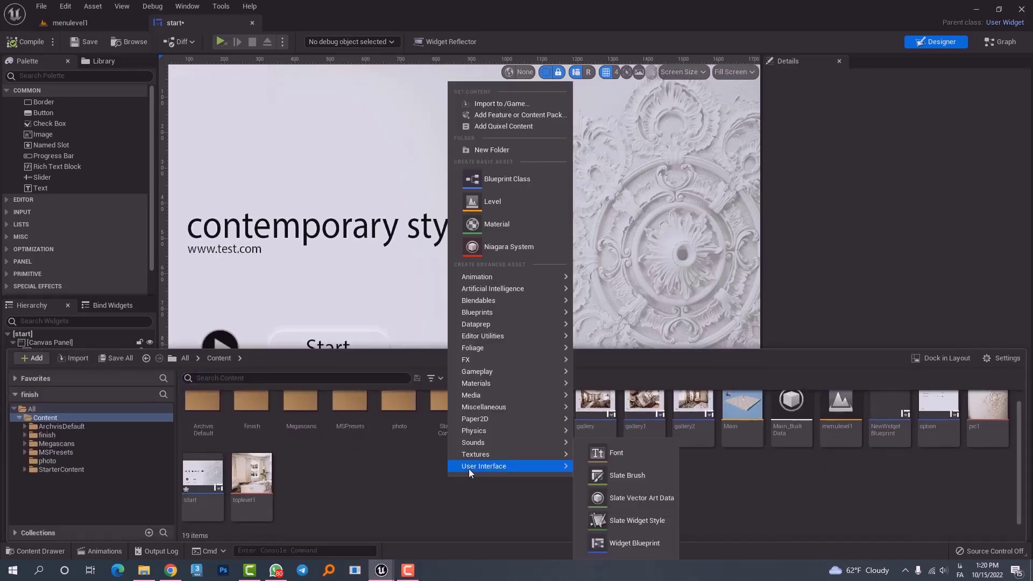
{"action": "left_click", "coordinate": [637, 543]}
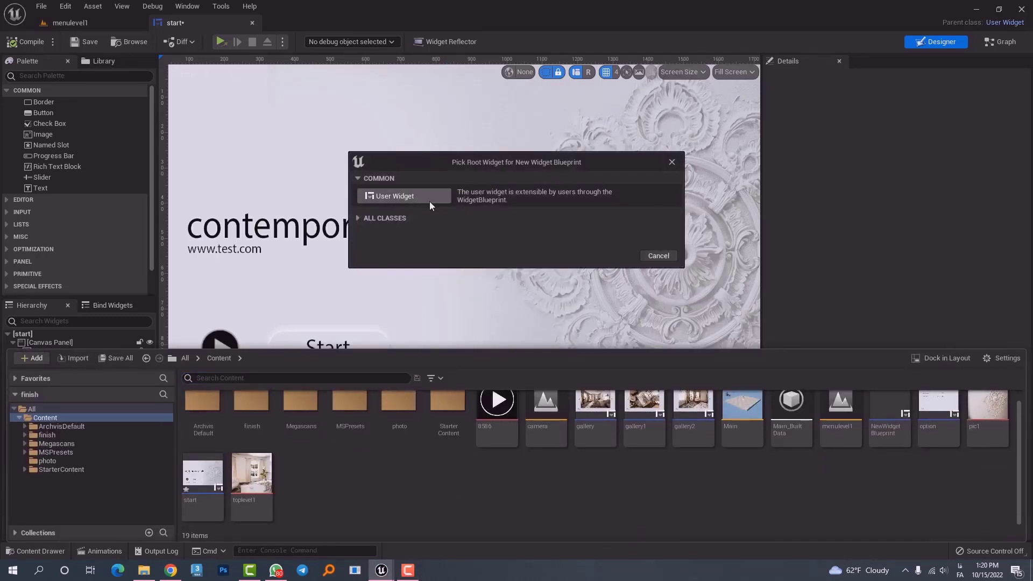
{"action": "left_click", "coordinate": [380, 195]}
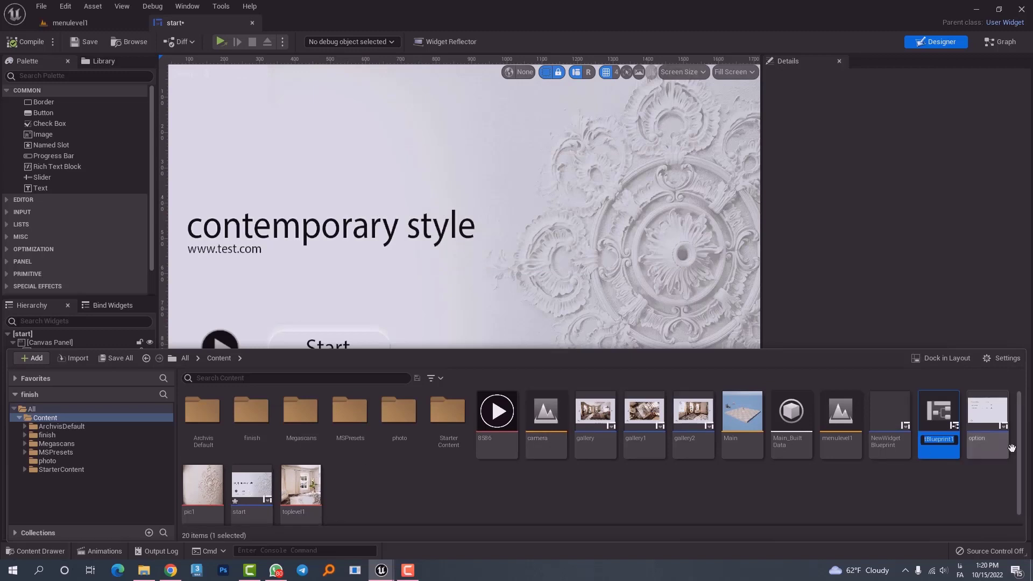
{"action": "key", "text": "BackSpace"}
{"action": "key", "text": "BackSpace"}
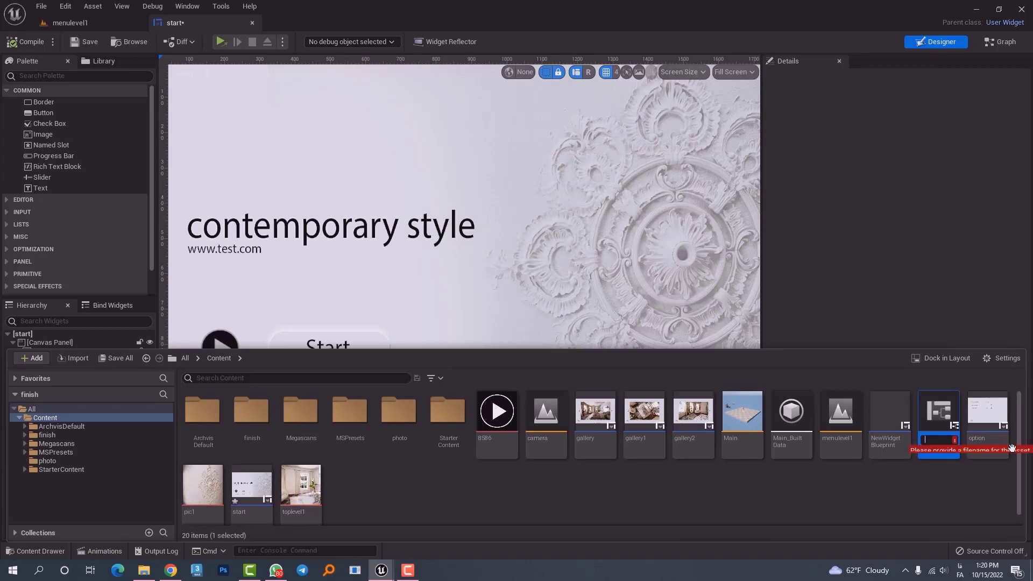
{"action": "key", "text": "alt+shift"}
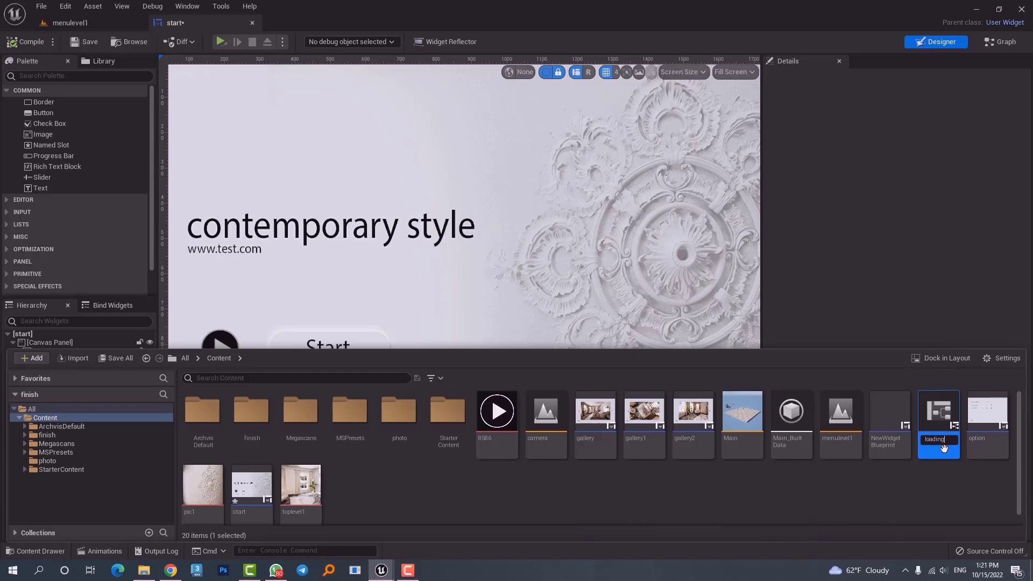
{"action": "key", "text": "Return"}
Add a Canvas Panel to the loading widget and resize its design screen to 1920 x 1080.
{"action": "double_click", "coordinate": [942, 430]}
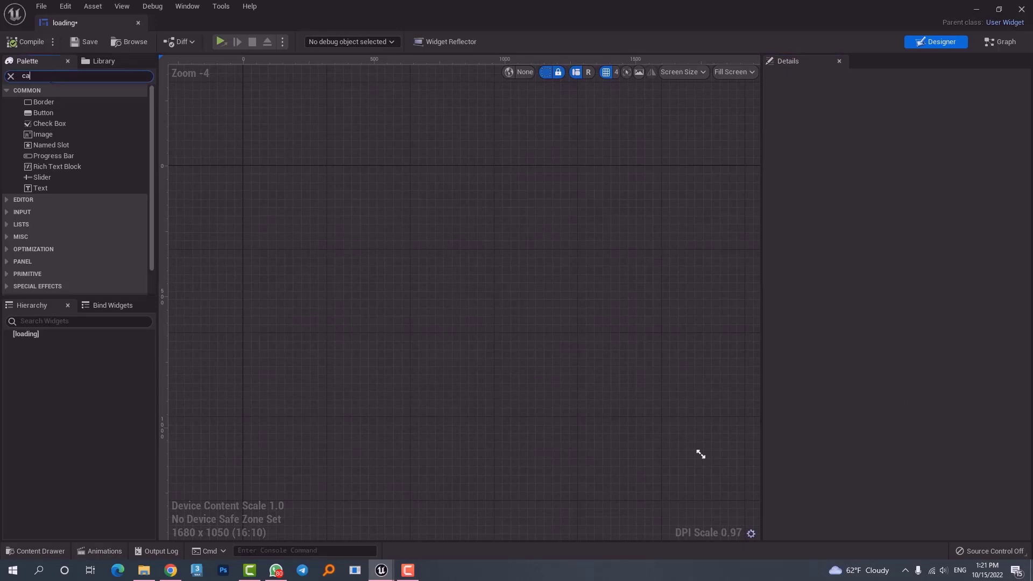
{"action": "left_click_drag", "start_coordinate": [54, 102], "coordinate": [542, 363]}
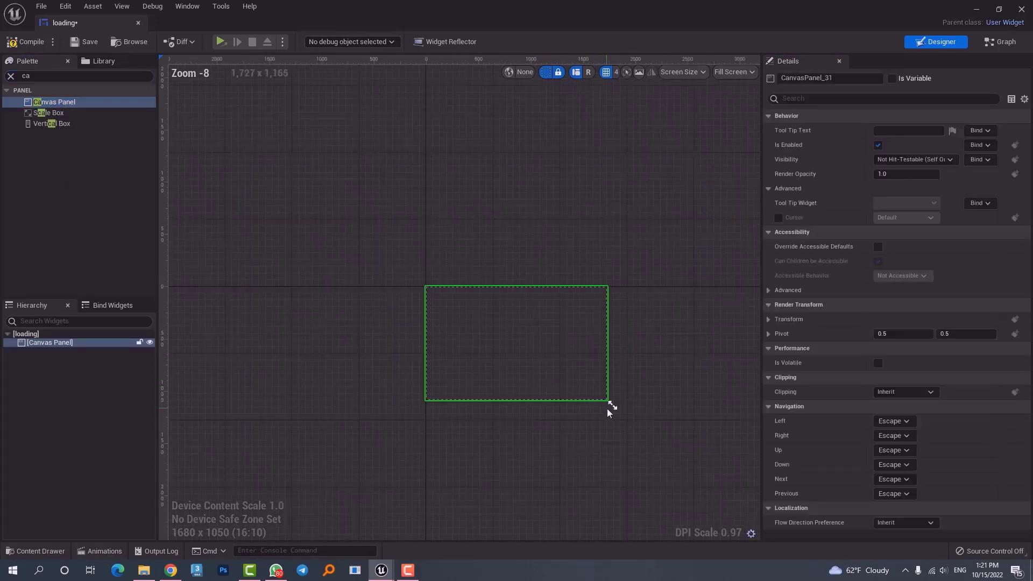
{"action": "left_click_drag", "start_coordinate": [609, 408], "coordinate": [637, 408]}
{"action": "left_click", "coordinate": [613, 174]}
{"action": "scroll", "coordinate": [598, 367], "scroll_direction": "up", "scroll_amount": 2}
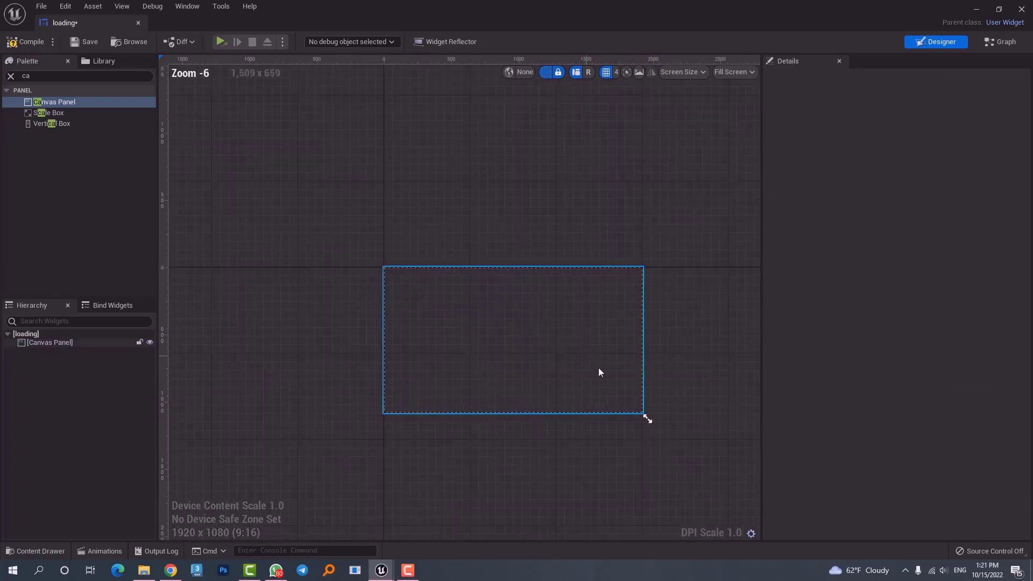
{"action": "right_click_drag", "start_coordinate": [598, 367], "coordinate": [500, 288]}
{"action": "scroll", "coordinate": [500, 289], "scroll_direction": "up", "scroll_amount": 2}
{"action": "right_click_drag", "start_coordinate": [337, 272], "coordinate": [501, 302]}
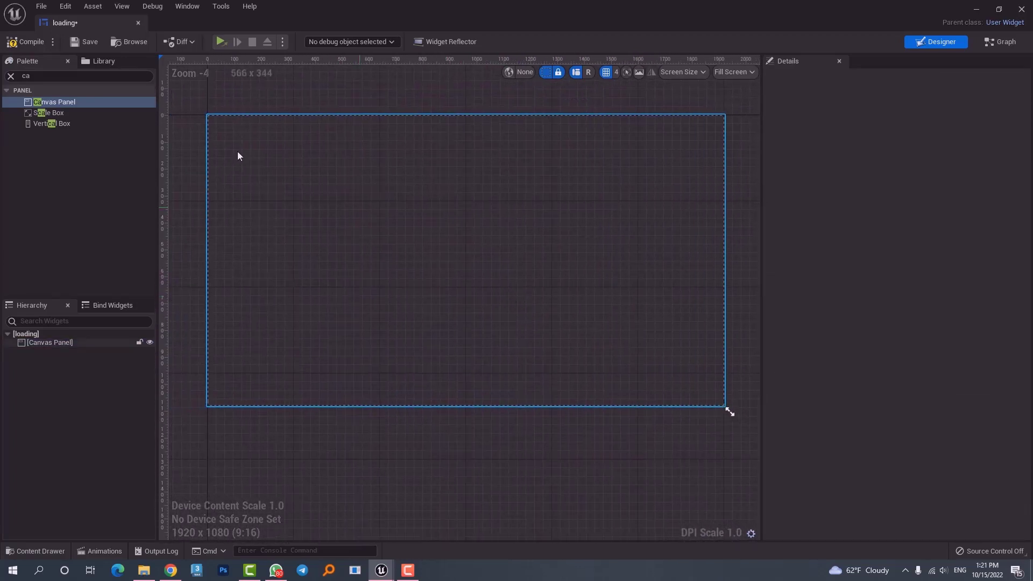
Add a Border to the canvas and stretch it over the whole canvas, about 1914 by 1088.
{"action": "left_click", "coordinate": [10, 76]}
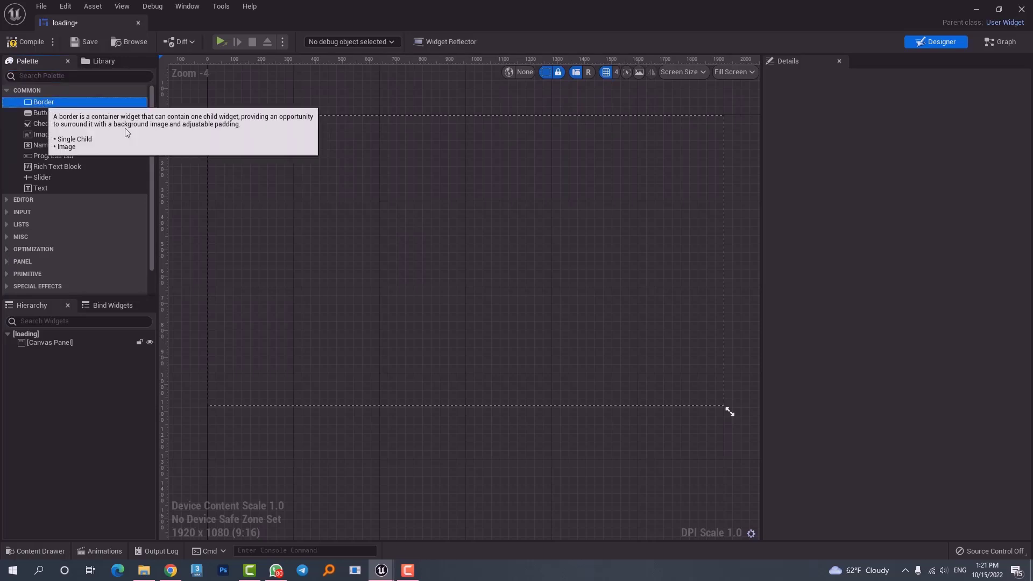
{"action": "left_click_drag", "start_coordinate": [43, 102], "coordinate": [387, 198]}
{"action": "left_click_drag", "start_coordinate": [248, 160], "coordinate": [730, 412]}
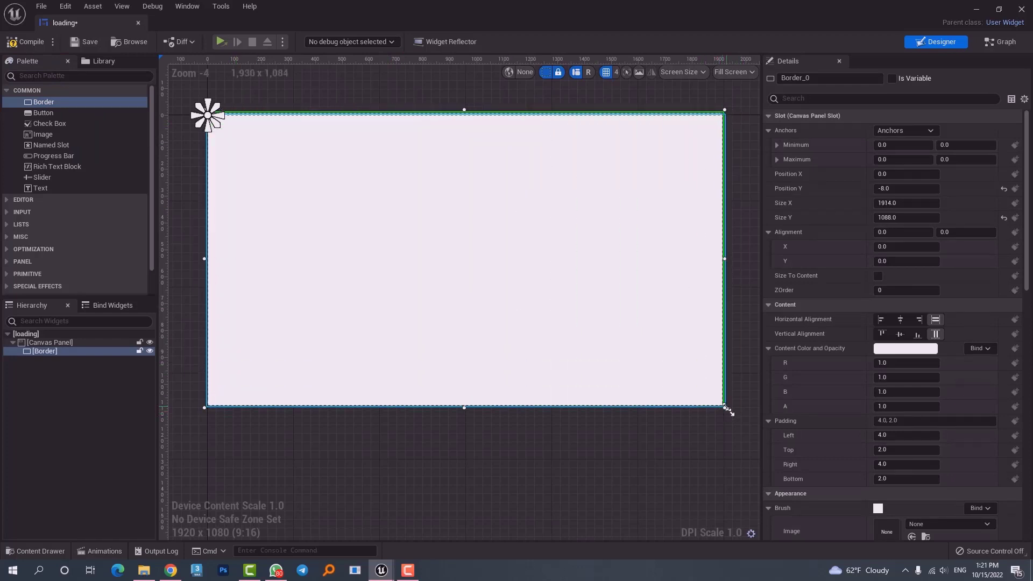
Set the Border's brush tint to black (000000FF).
{"action": "scroll", "coordinate": [879, 473], "scroll_direction": "down", "scroll_amount": 5}
{"action": "left_click", "coordinate": [909, 379]}
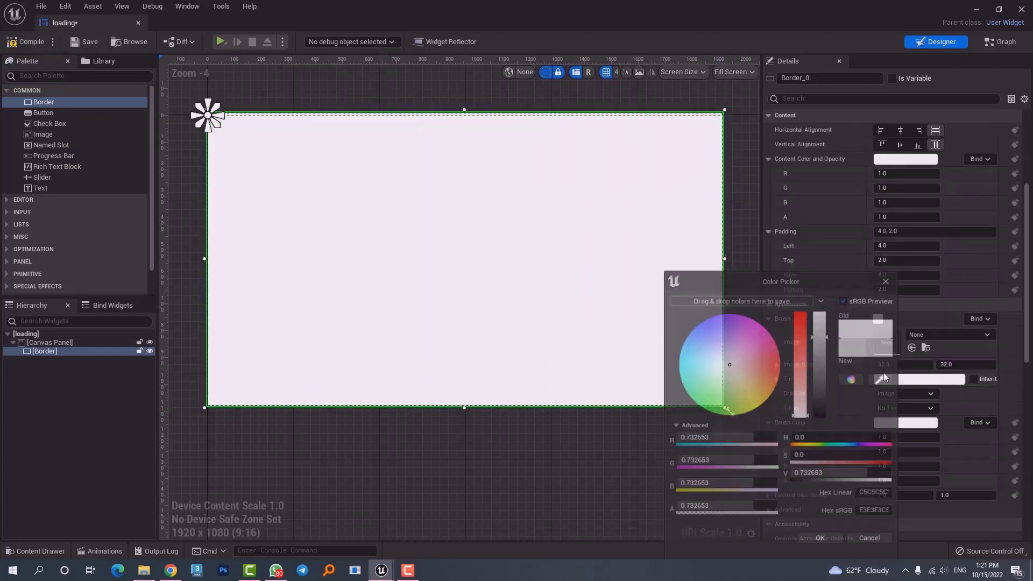
{"action": "left_click_drag", "start_coordinate": [818, 392], "coordinate": [831, 421]}
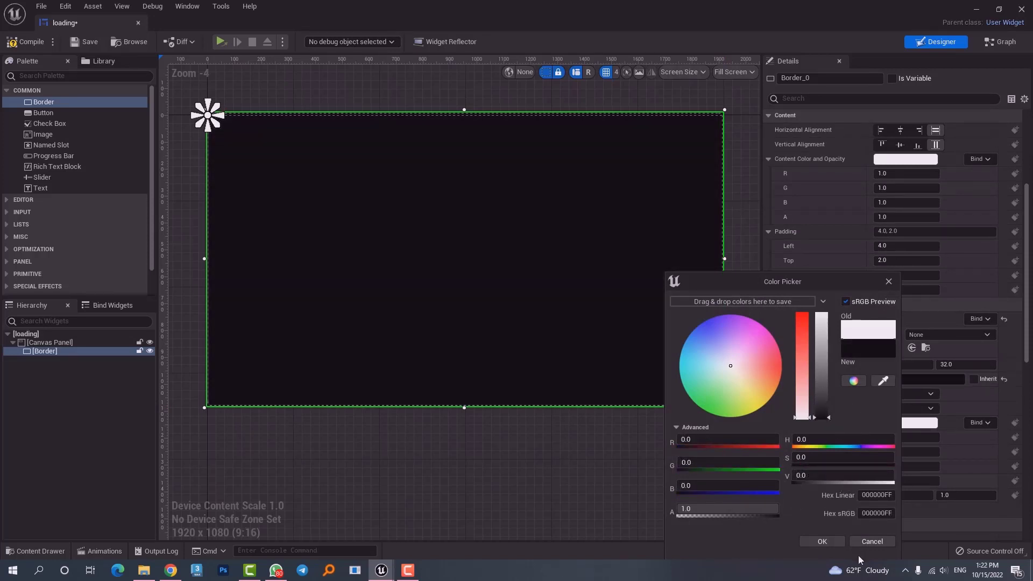
{"action": "left_click", "coordinate": [830, 545]}
{"action": "left_click", "coordinate": [442, 485]}
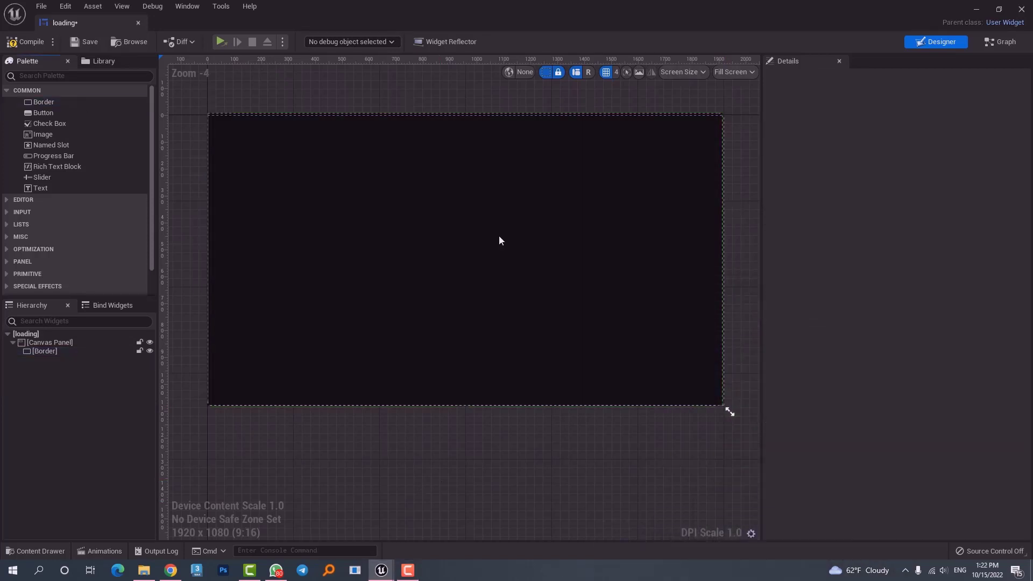
Add a Circular Throbber to the Canvas Panel, enlarge it and place it near the black canvas's lower-right corner.
{"action": "left_click", "coordinate": [11, 274]}
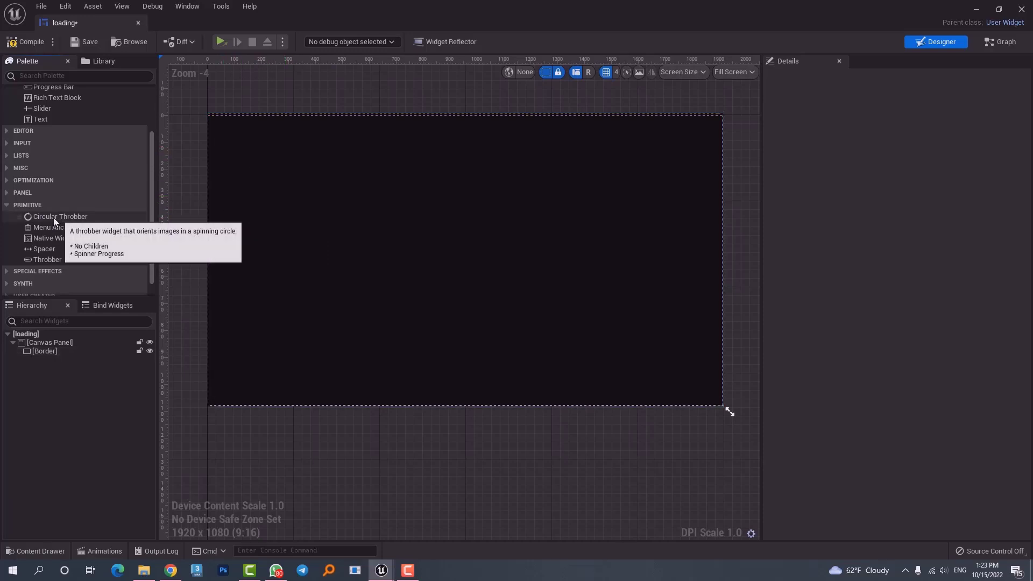
{"action": "left_click_drag", "start_coordinate": [54, 217], "coordinate": [52, 355]}
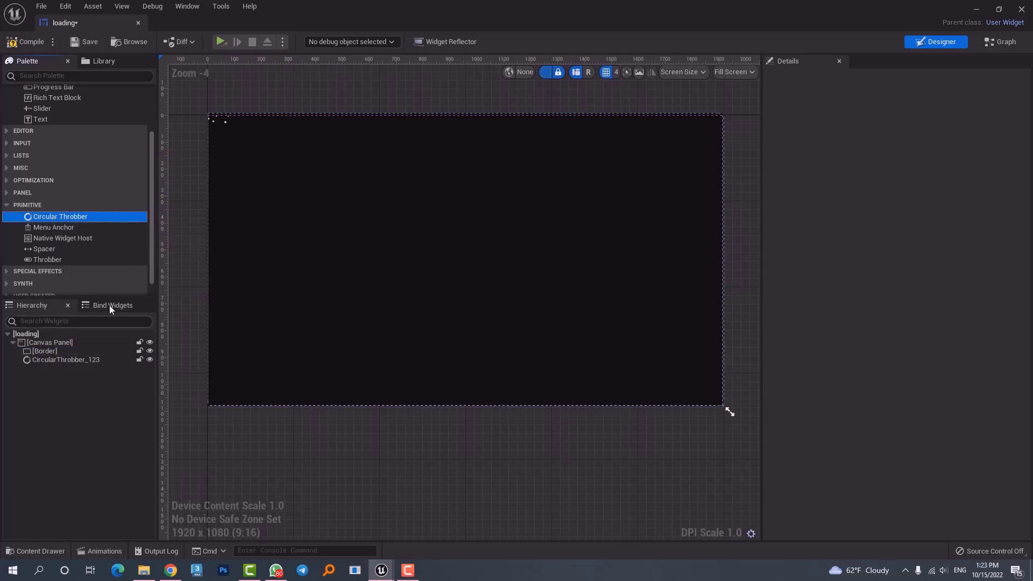
{"action": "left_click", "coordinate": [233, 124]}
{"action": "left_click_drag", "start_coordinate": [236, 128], "coordinate": [721, 360]}
{"action": "left_click", "coordinate": [745, 292]}
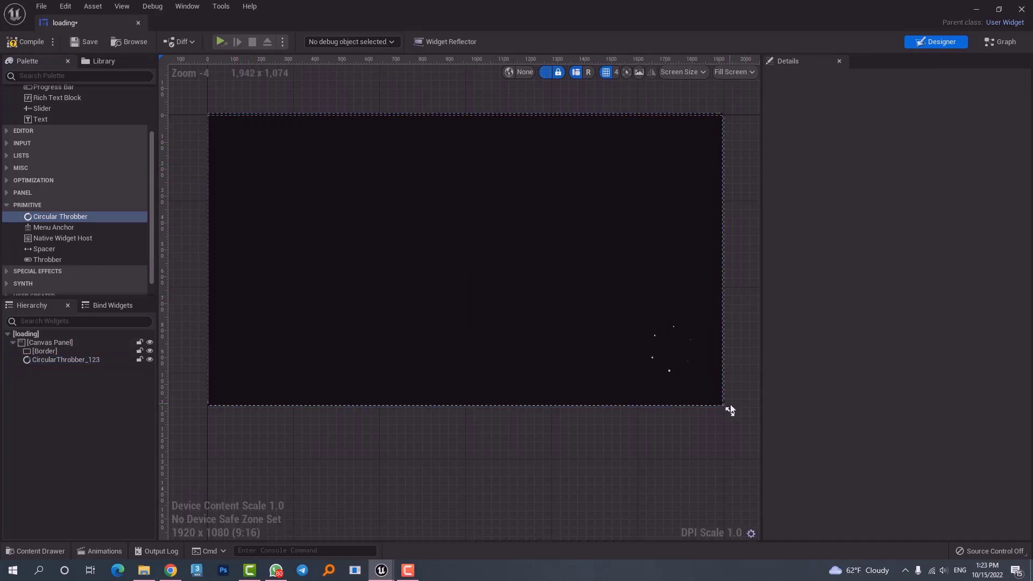
Add a Text block to the canvas and place it just below the throbber, at about X 1640, Y 960.
{"action": "scroll", "coordinate": [49, 193], "scroll_direction": "up", "scroll_amount": 3}
{"action": "left_click_drag", "start_coordinate": [48, 193], "coordinate": [49, 343]}
{"action": "left_click", "coordinate": [223, 122]}
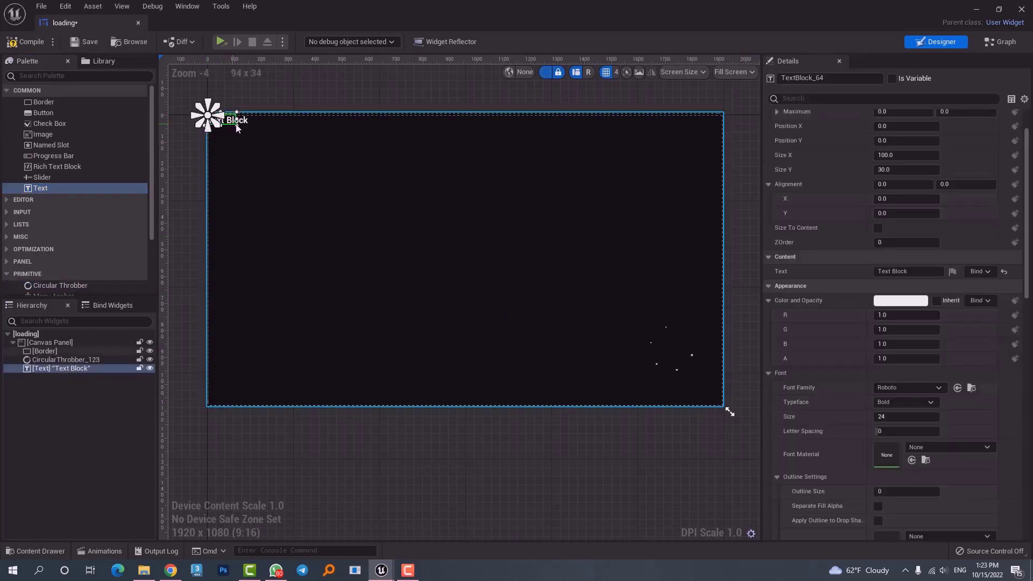
{"action": "left_click_drag", "start_coordinate": [393, 285], "coordinate": [579, 306]}
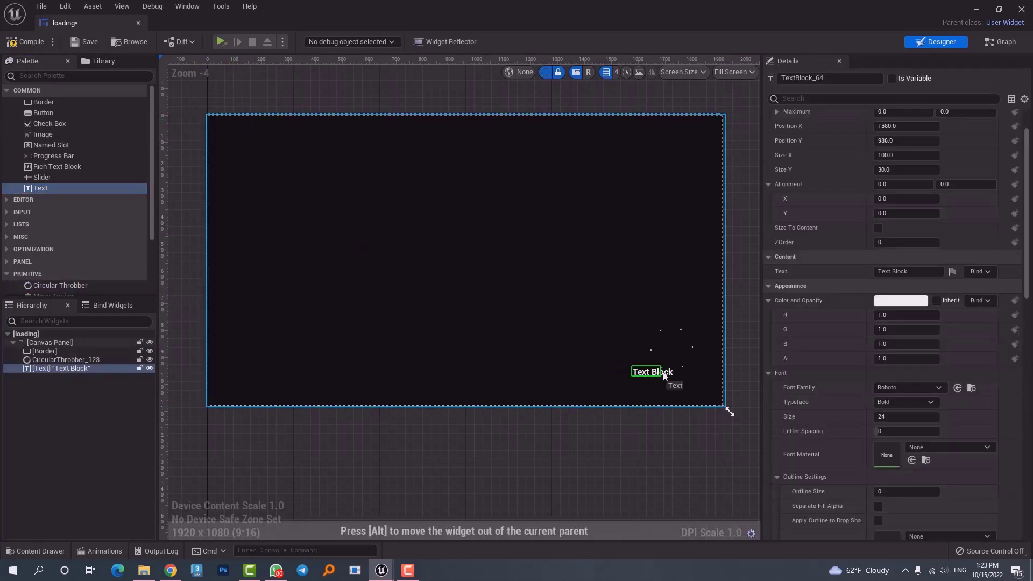
{"action": "left_click_drag", "start_coordinate": [675, 383], "coordinate": [677, 385]}
{"action": "scroll", "coordinate": [683, 388], "scroll_direction": "up", "scroll_amount": 8}
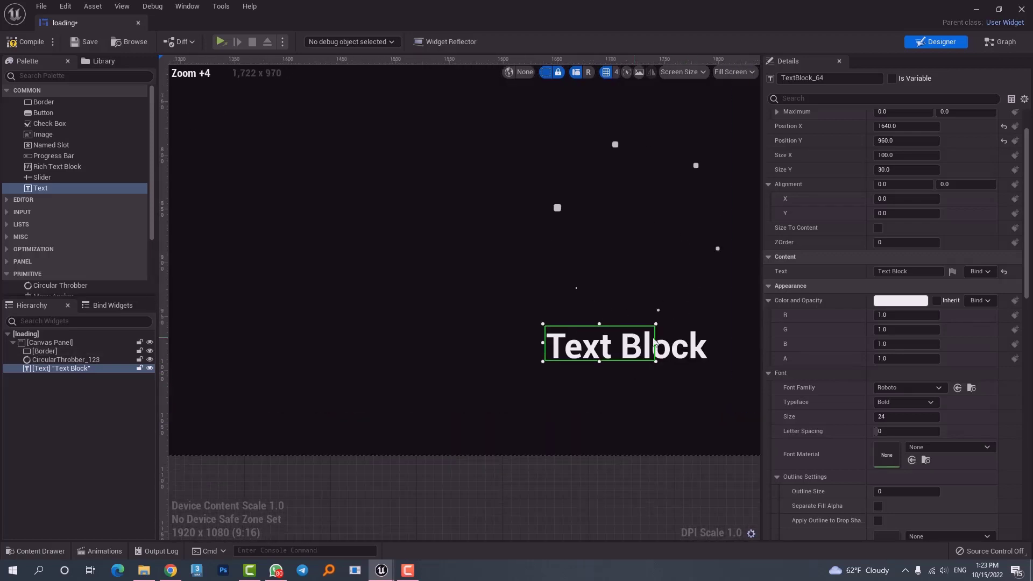
Change the text block's content to "loading" and shift it slightly to sit centred beneath the throbber.
{"action": "left_click", "coordinate": [878, 271]}
{"action": "key", "text": "BackSpace"}
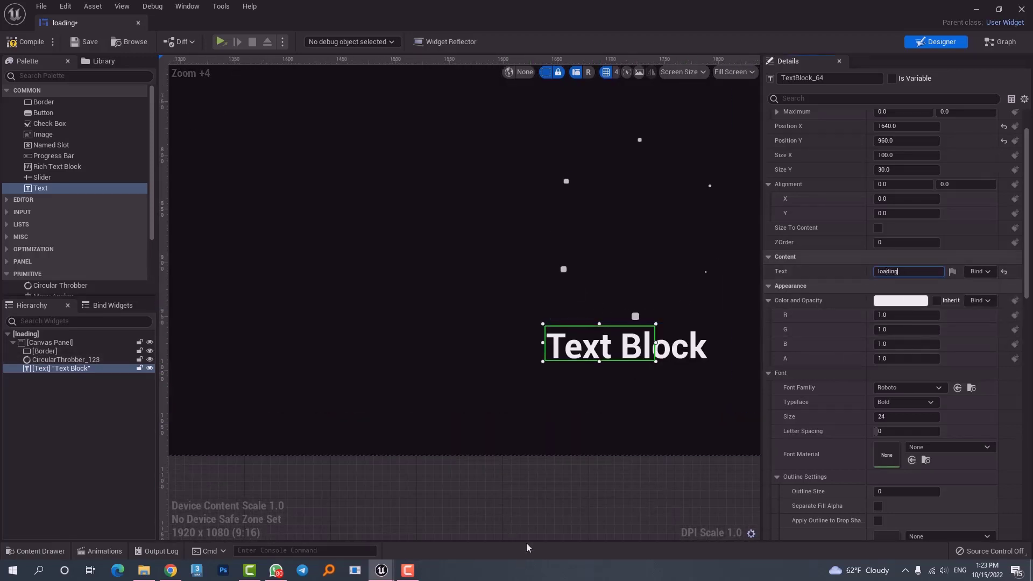
{"action": "left_click", "coordinate": [588, 482]}
{"action": "left_click", "coordinate": [647, 359]}
{"action": "left_click", "coordinate": [647, 359]}
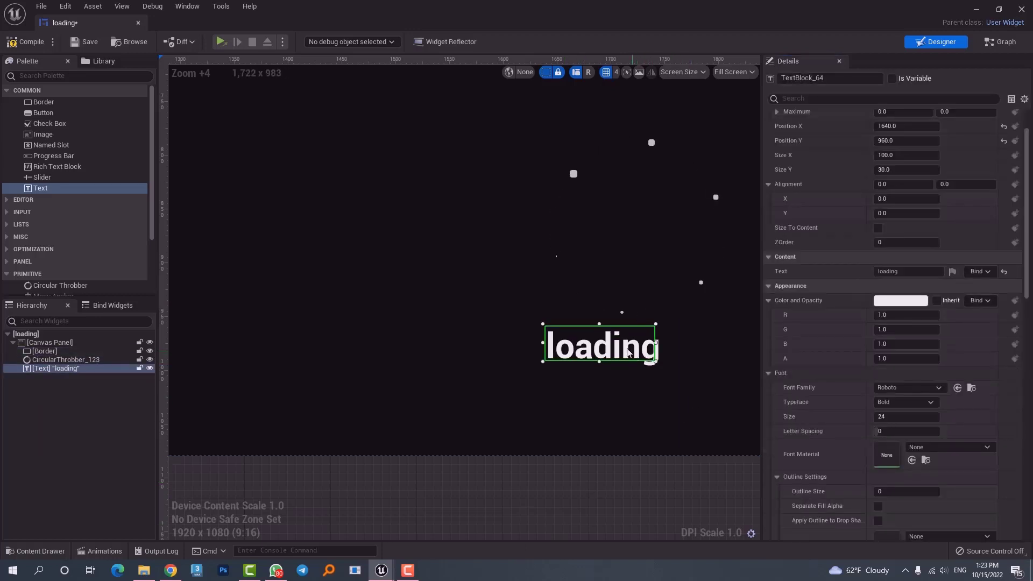
{"action": "left_click_drag", "start_coordinate": [647, 359], "coordinate": [688, 385]}
{"action": "left_click", "coordinate": [656, 410]}
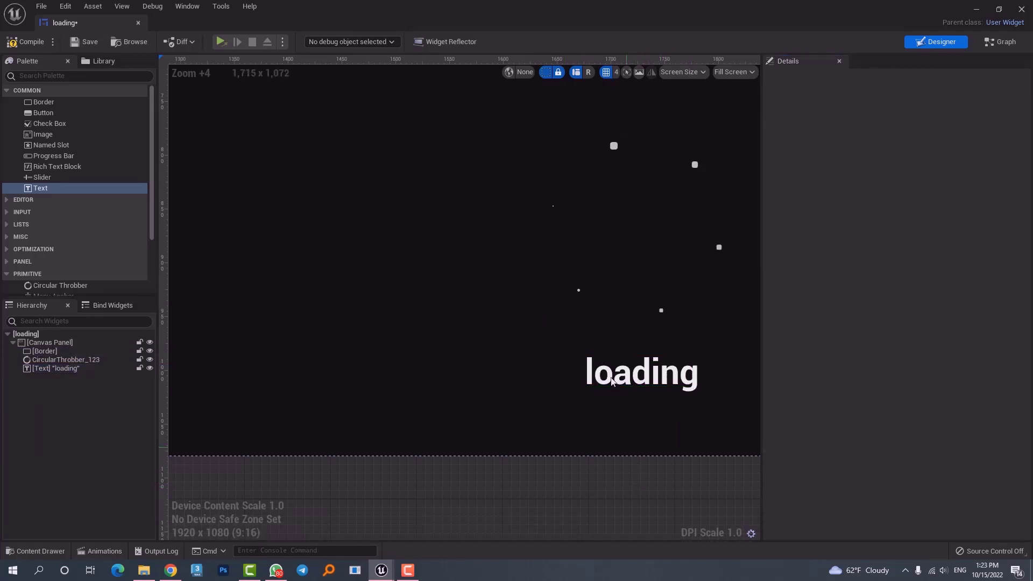
Save the loading widget and close its editor.
{"action": "scroll", "coordinate": [588, 278], "scroll_direction": "down", "scroll_amount": 10}
{"action": "scroll", "coordinate": [596, 266], "scroll_direction": "up", "scroll_amount": 3}
{"action": "scroll", "coordinate": [477, 251], "scroll_direction": "down", "scroll_amount": 2}
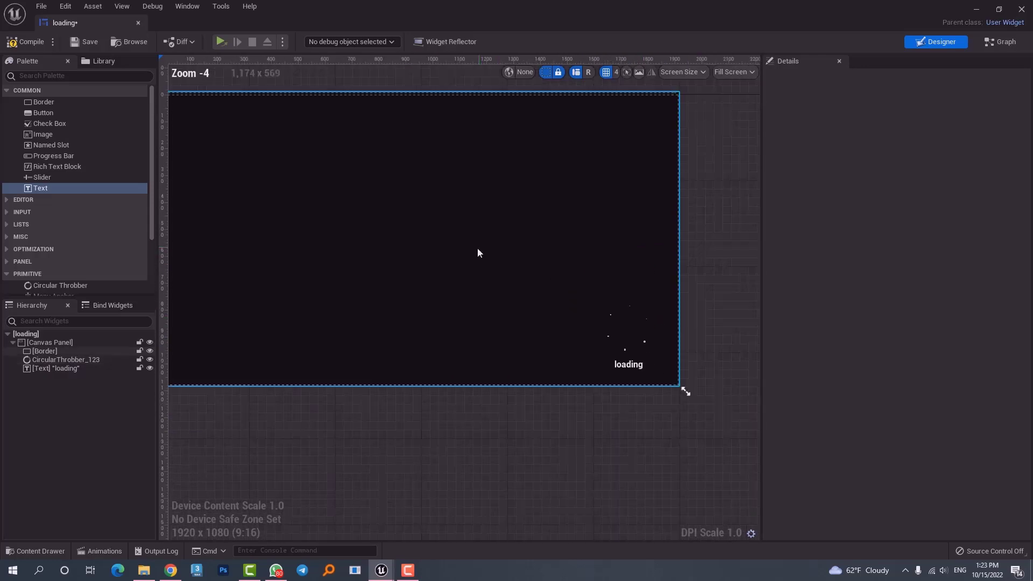
{"action": "left_click", "coordinate": [95, 46]}
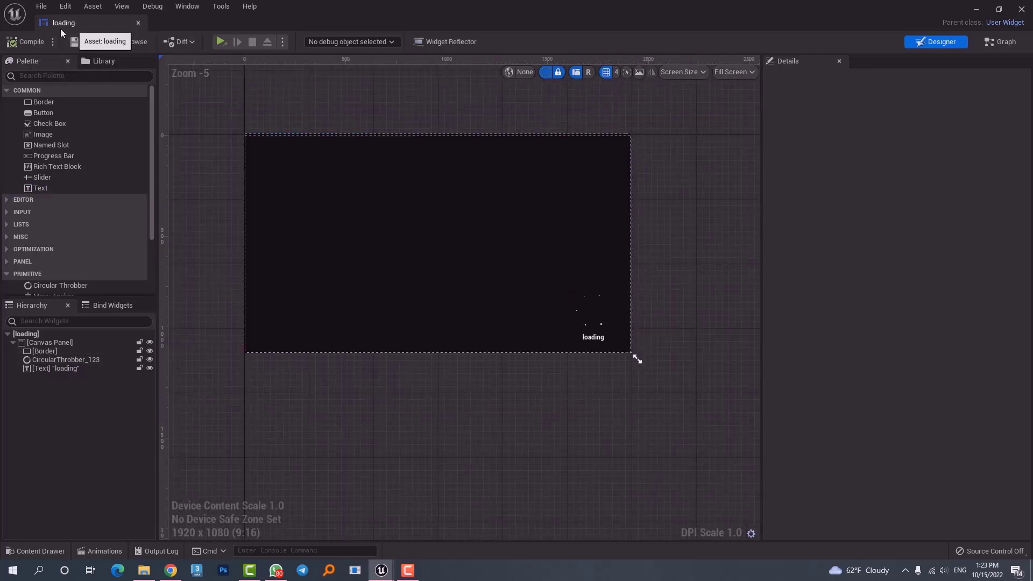
{"action": "left_click", "coordinate": [137, 24]}
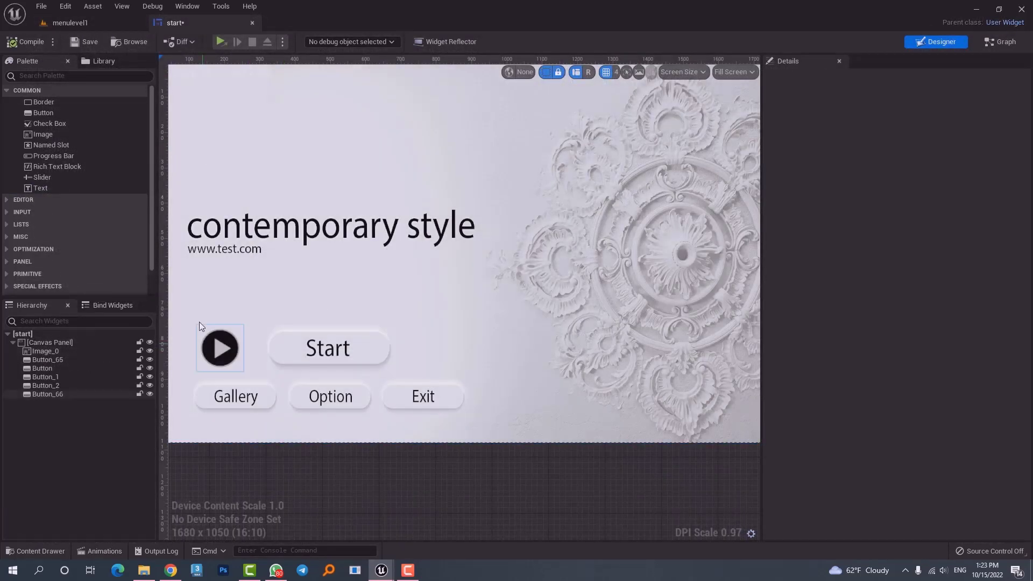
Open the start widget's event graph and move the Open Level (by Name) node far away from On Clicked (Button_66).
{"action": "left_click", "coordinate": [218, 344]}
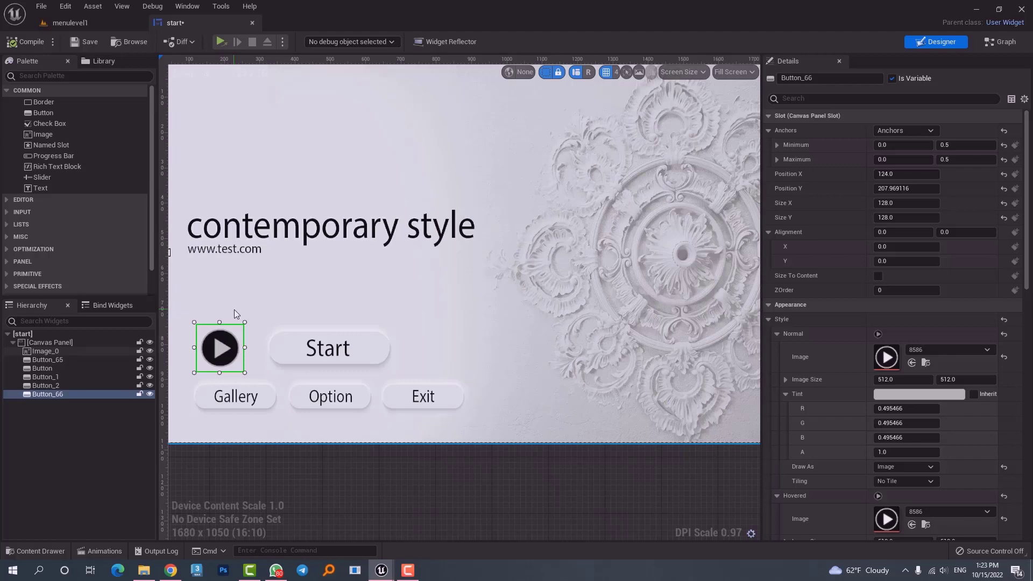
{"action": "left_click", "coordinate": [1005, 45]}
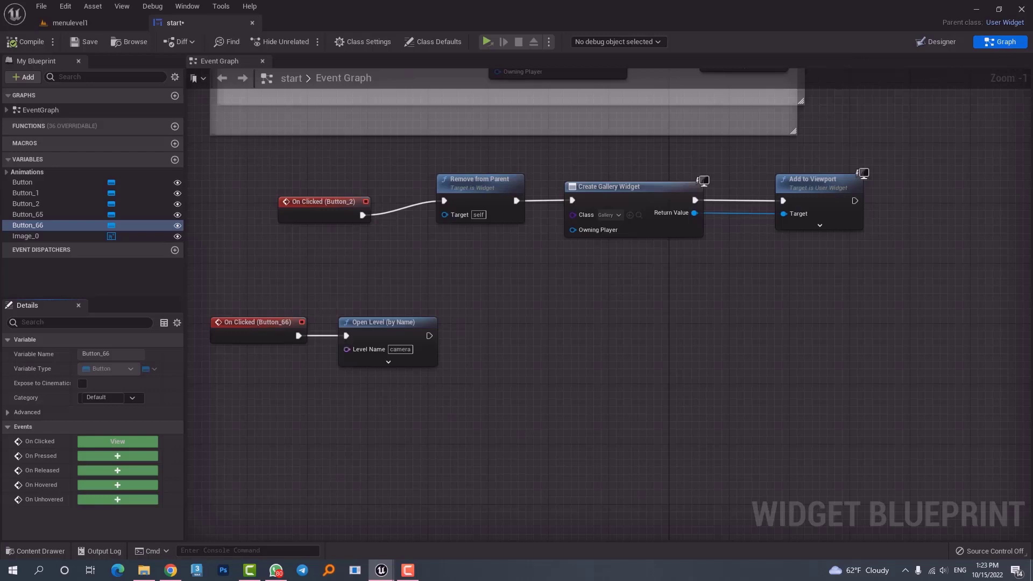
{"action": "right_click_drag", "start_coordinate": [351, 345], "coordinate": [400, 315]}
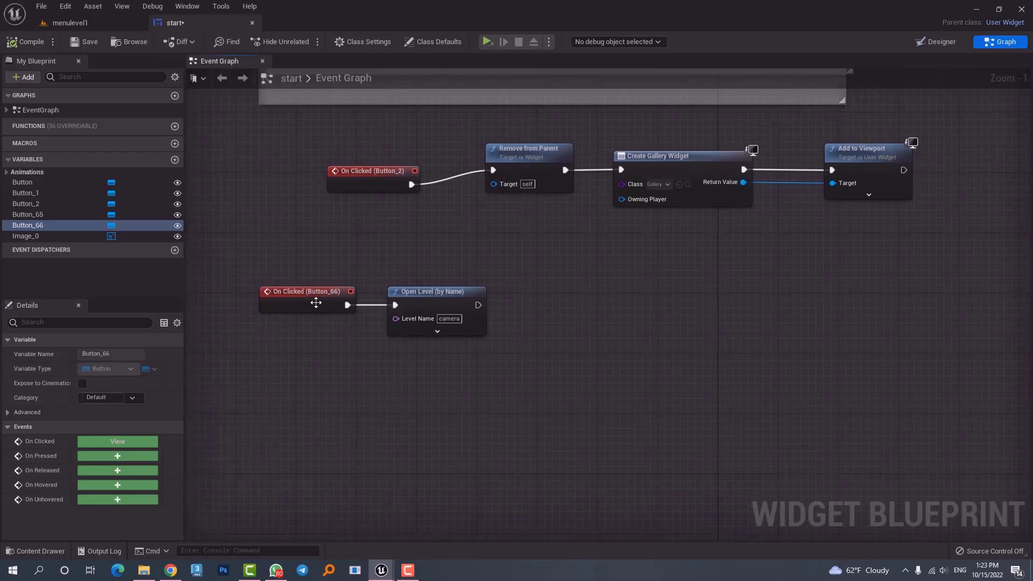
{"action": "left_click", "coordinate": [430, 305]}
{"action": "left_click_drag", "start_coordinate": [419, 310], "coordinate": [885, 310]}
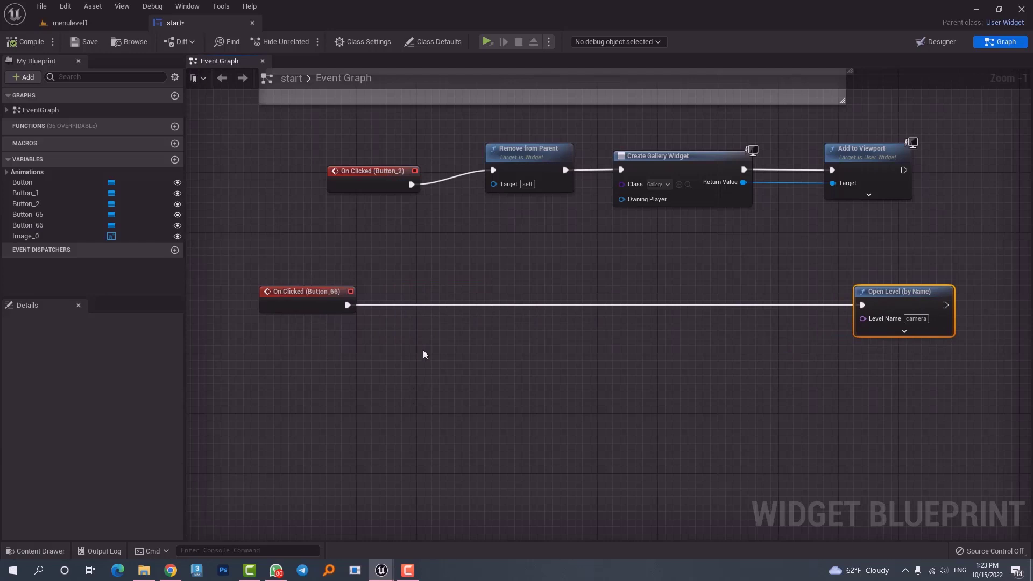
{"action": "type", "text": "crea"}
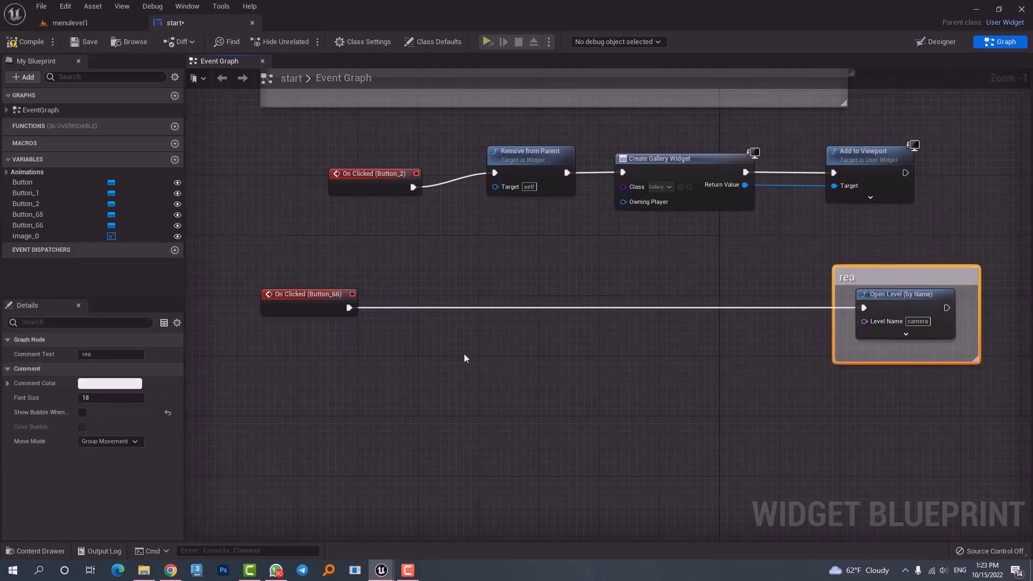
{"action": "left_click", "coordinate": [465, 358]}
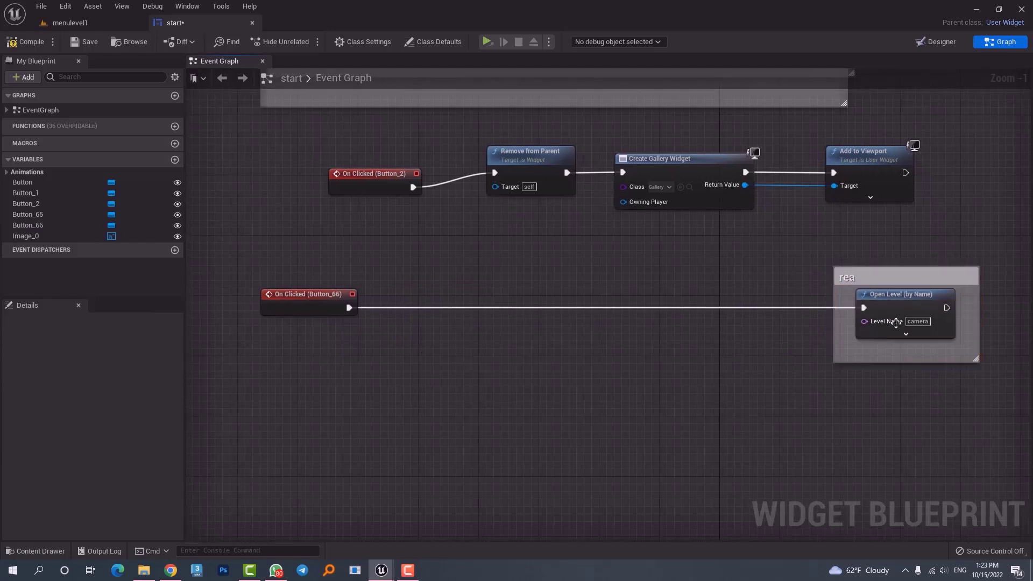
{"action": "left_click", "coordinate": [866, 278]}
{"action": "key", "text": "Delete"}
Add a Create Widget node below the On Clicked (Button_66) event and set its class to loading.
{"action": "right_click", "coordinate": [337, 384]}
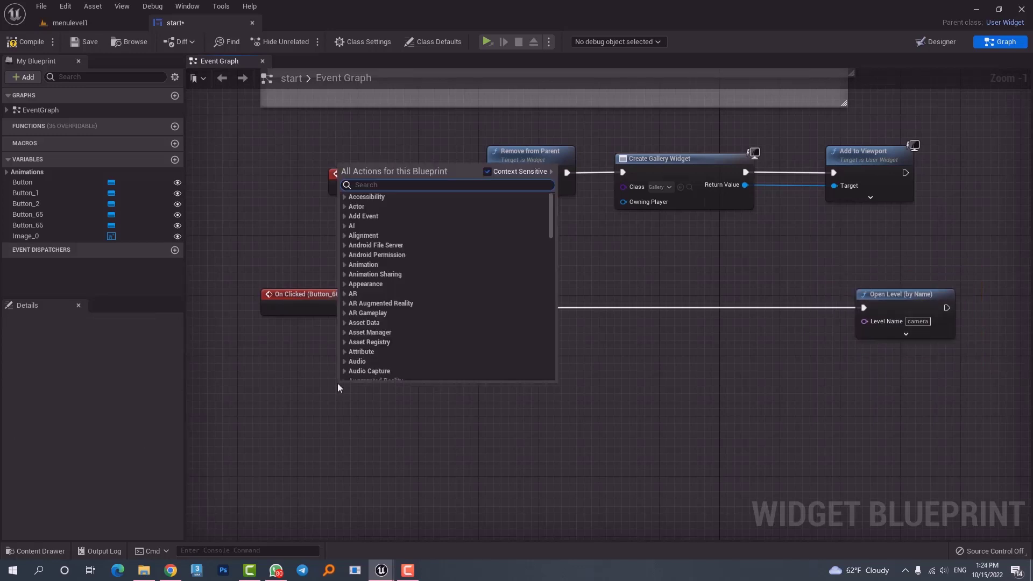
{"action": "type", "text": "create widget"}
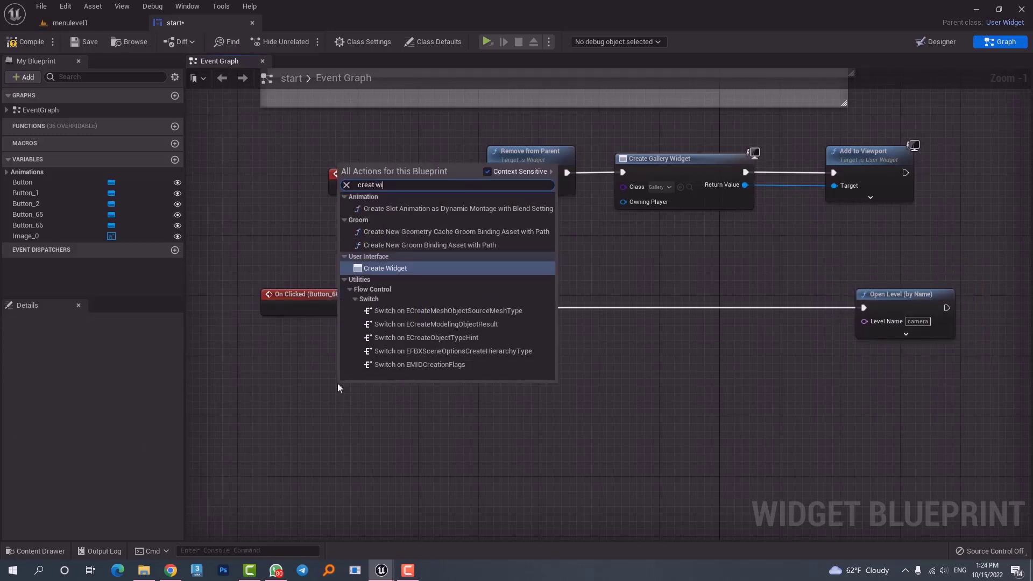
{"action": "key", "text": "Return"}
{"action": "left_click", "coordinate": [387, 428]}
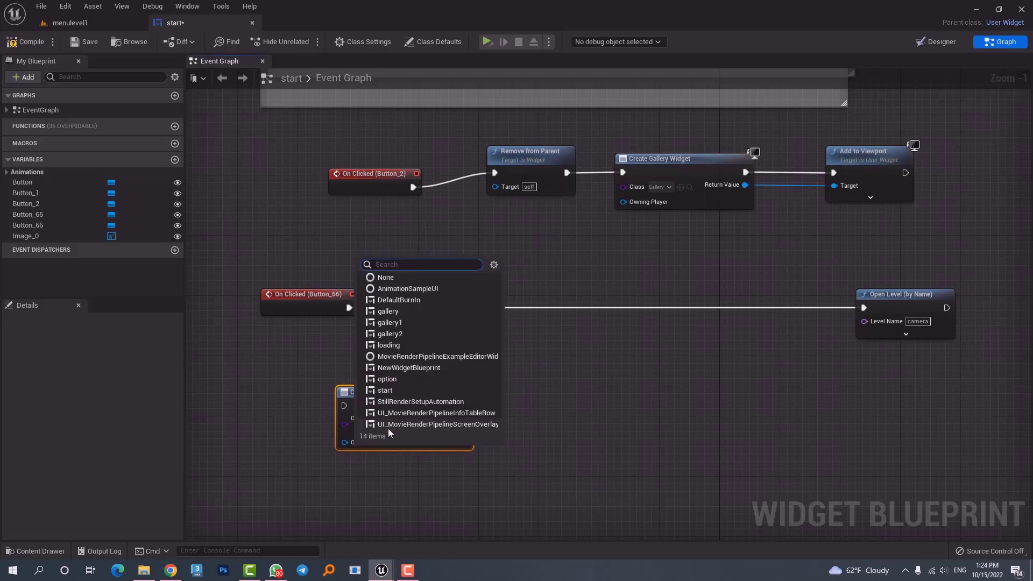
{"action": "type", "text": "loa"}
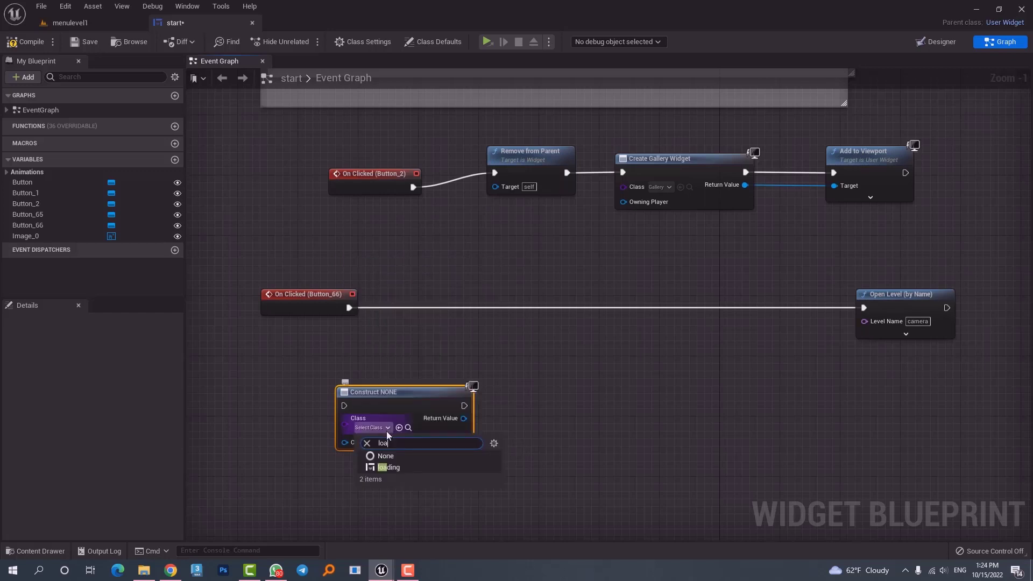
{"action": "left_click", "coordinate": [392, 467]}
Connect On Clicked (Button_66) to the Create Loading Widget node and line the two nodes up side by side.
{"action": "left_click_drag", "start_coordinate": [385, 393], "coordinate": [438, 334]}
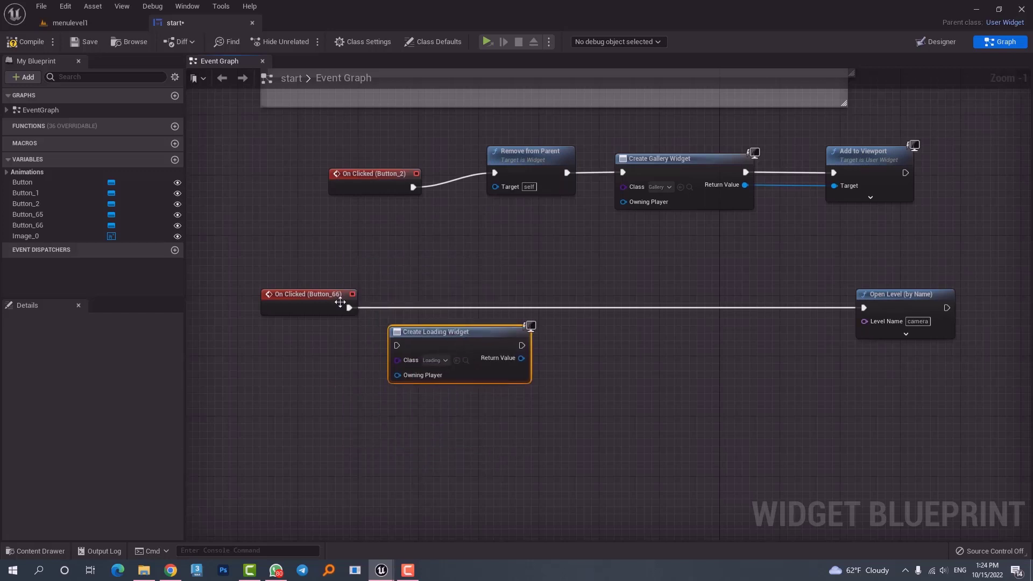
{"action": "left_click_drag", "start_coordinate": [348, 308], "coordinate": [397, 345]}
{"action": "left_click_drag", "start_coordinate": [301, 293], "coordinate": [257, 331]}
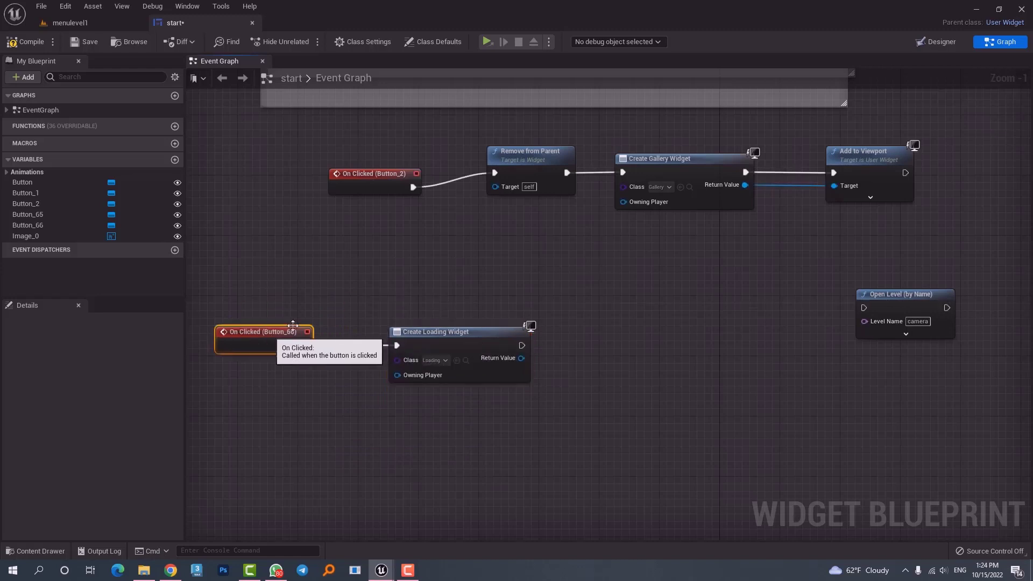
{"action": "left_click_drag", "start_coordinate": [402, 334], "coordinate": [356, 333]}
{"action": "left_click_drag", "start_coordinate": [478, 346], "coordinate": [500, 364]}
{"action": "type", "text": "add to"}
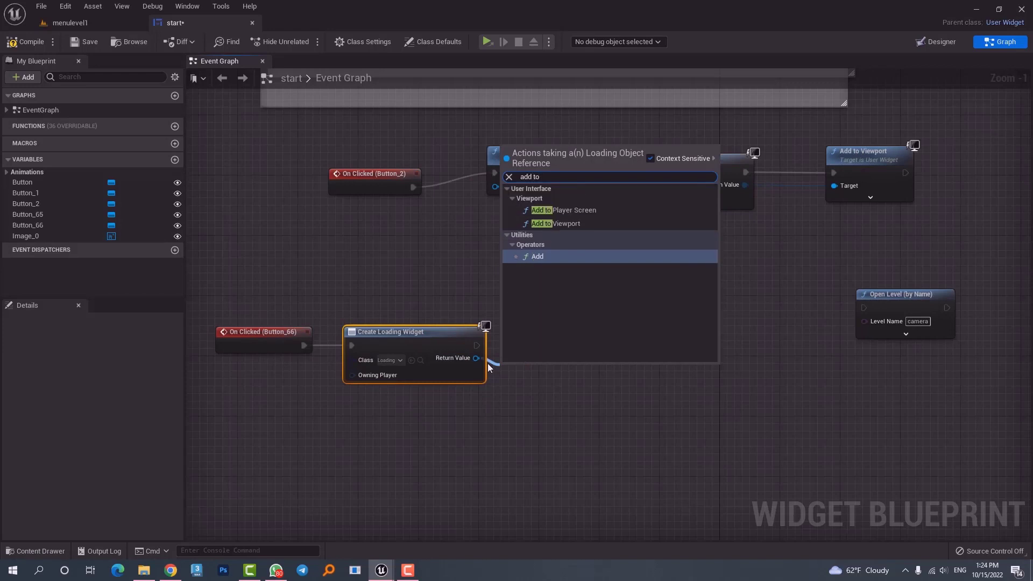
{"action": "key", "text": "Escape"}
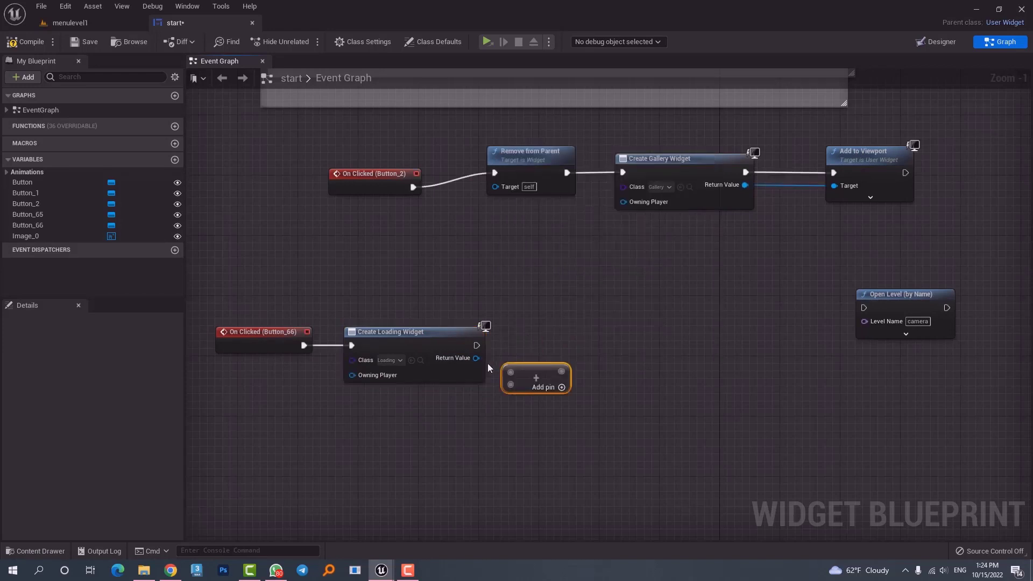
Add an Add to Viewport node from the Create Loading Widget node's Return Value.
{"action": "left_click_drag", "start_coordinate": [476, 358], "coordinate": [543, 377]}
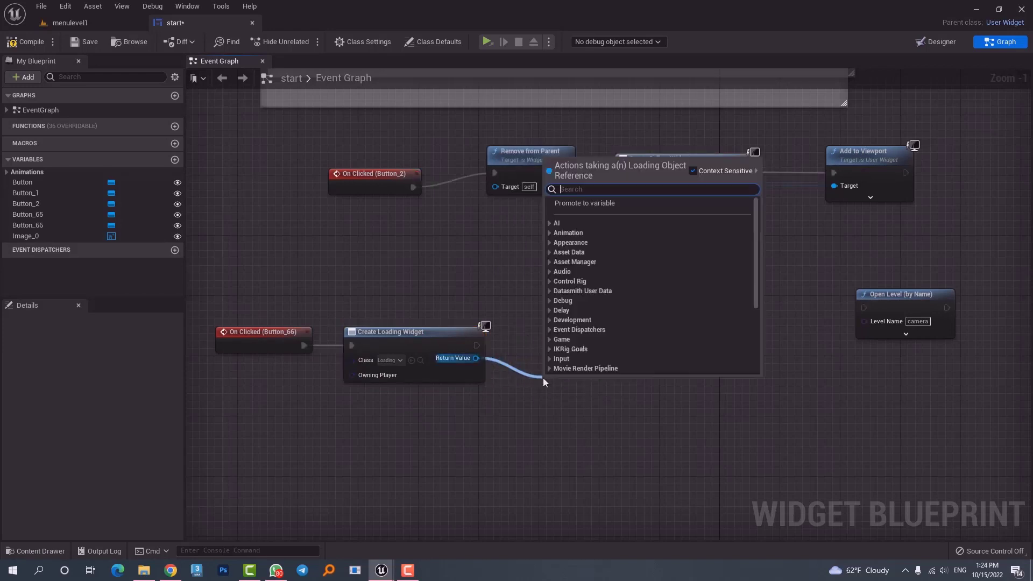
{"action": "type", "text": "add to vi"}
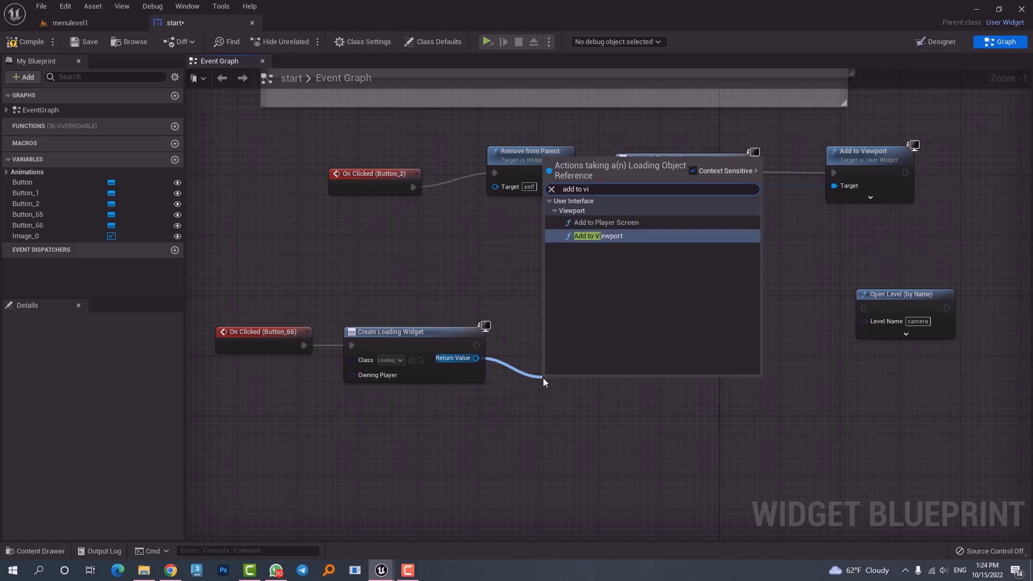
{"action": "key", "text": "Return"}
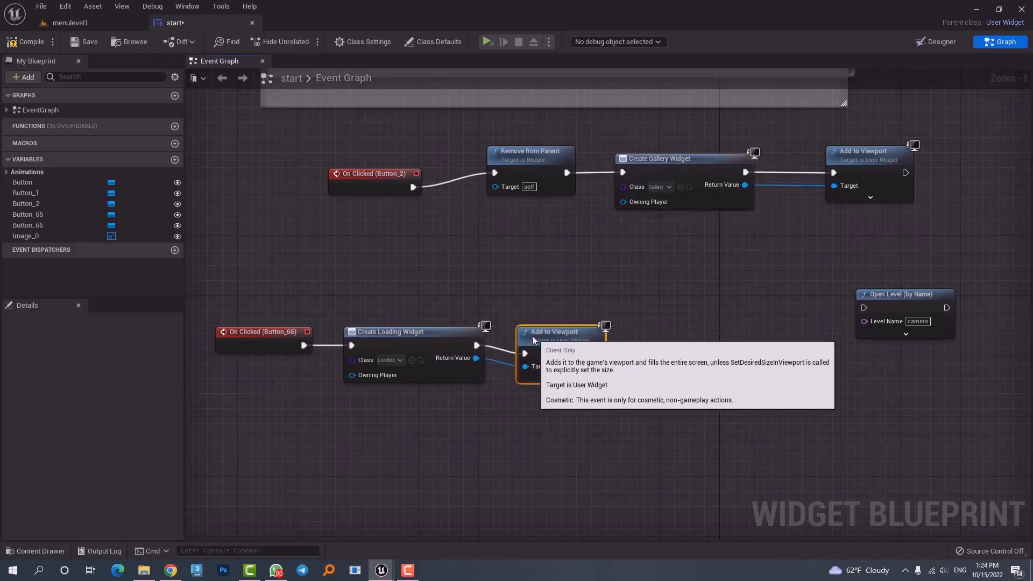
Add a Delay node after the loading widget's Add to Viewport node and set its duration to 2.0.
{"action": "right_click_drag", "start_coordinate": [638, 369], "coordinate": [520, 312]}
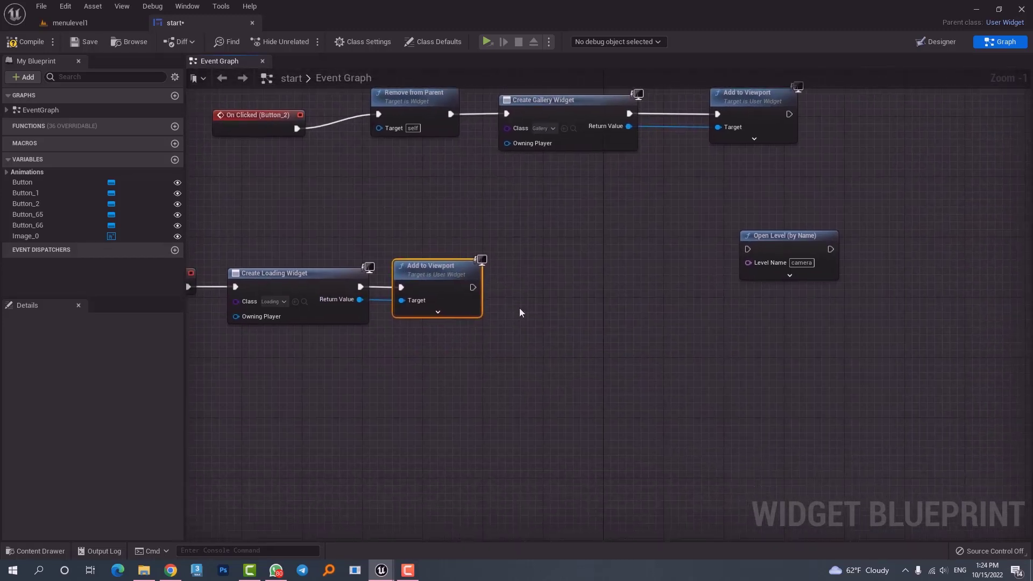
{"action": "left_click_drag", "start_coordinate": [473, 287], "coordinate": [547, 291]}
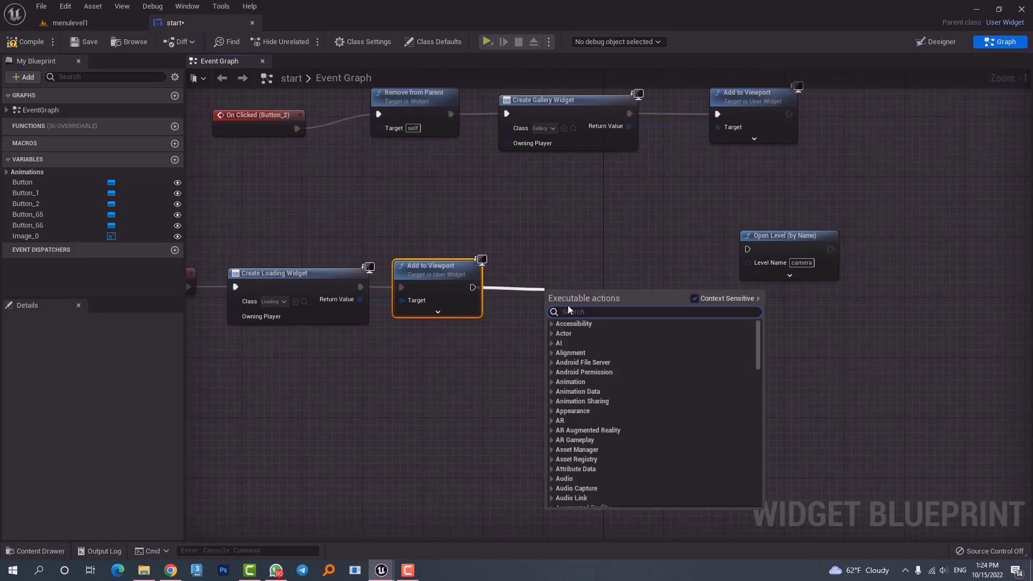
{"action": "type", "text": "del"}
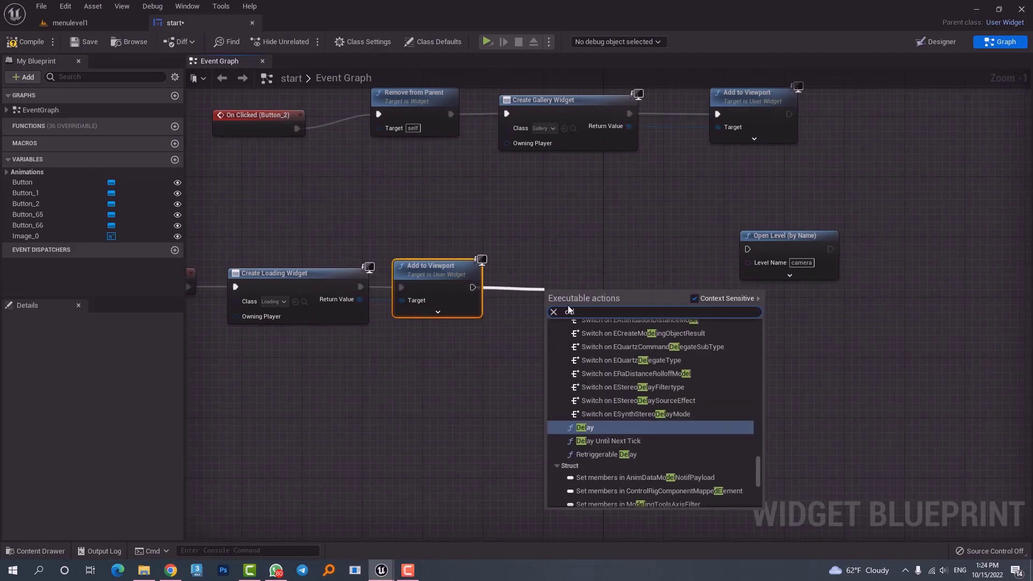
{"action": "left_click", "coordinate": [592, 427]}
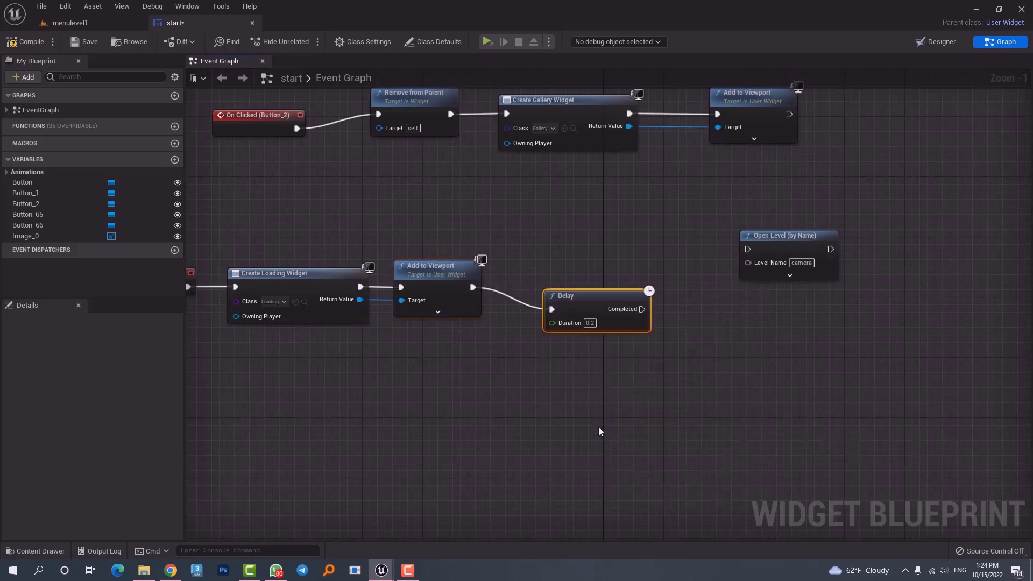
{"action": "left_click", "coordinate": [590, 324]}
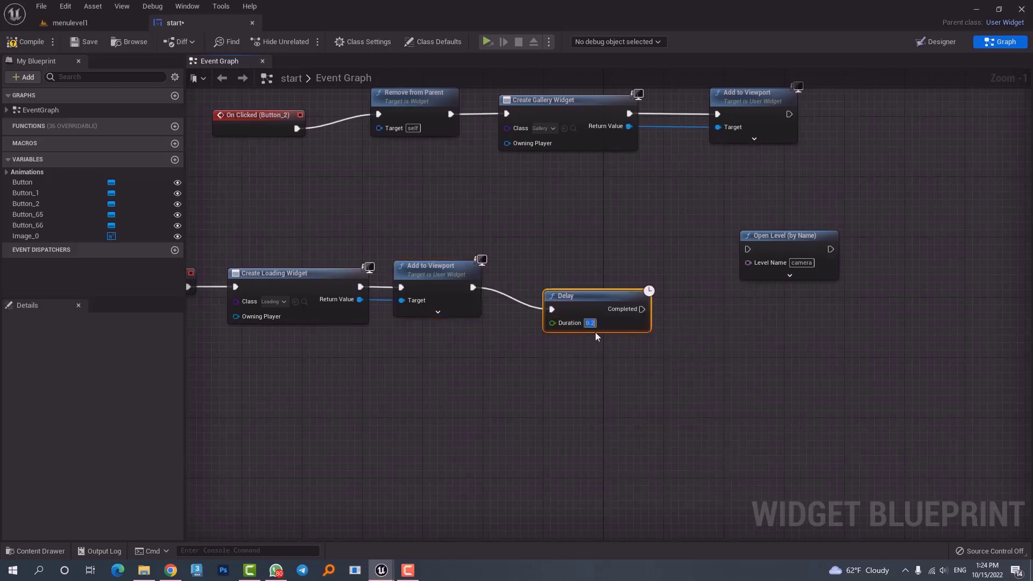
{"action": "type", "text": "2"}
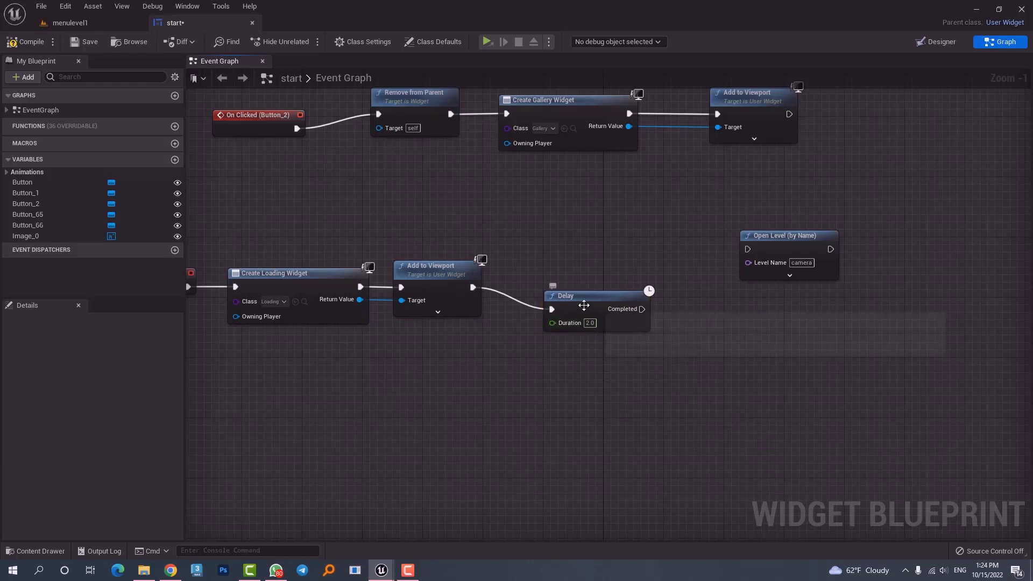
Connect the Delay node's Completed output to the Open Level (by Name) node, align both nodes, and compile and save the start widget.
{"action": "left_click_drag", "start_coordinate": [583, 302], "coordinate": [568, 287]}
{"action": "left_click_drag", "start_coordinate": [785, 235], "coordinate": [722, 280]}
{"action": "left_click_drag", "start_coordinate": [626, 294], "coordinate": [688, 296]}
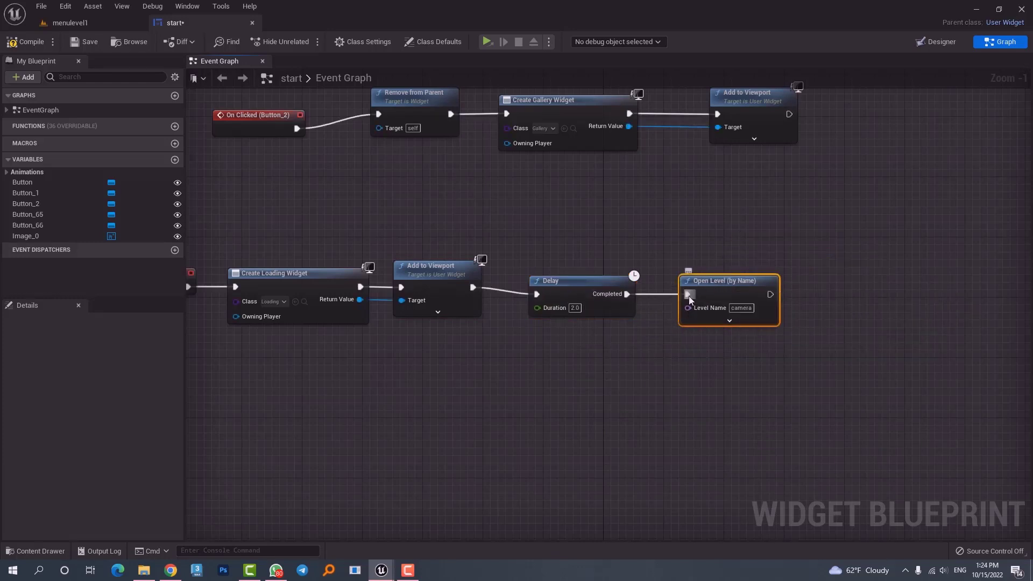
{"action": "right_click_drag", "start_coordinate": [429, 360], "coordinate": [527, 337]}
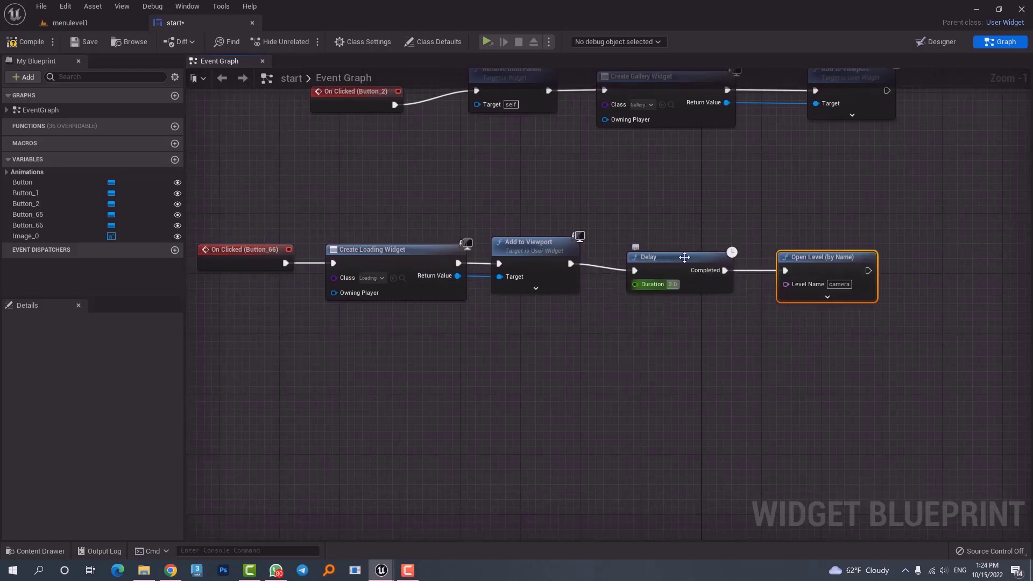
{"action": "left_click", "coordinate": [26, 40]}
{"action": "left_click", "coordinate": [73, 47]}
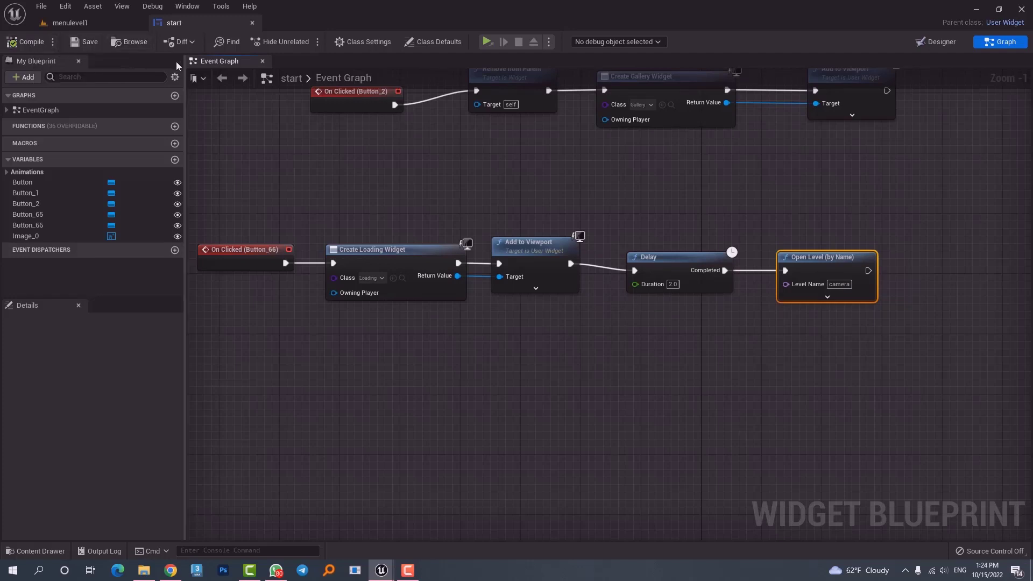
Play menulevel1 in its own process and test the start menu's round play button, then end the session.
{"action": "left_click", "coordinate": [67, 22]}
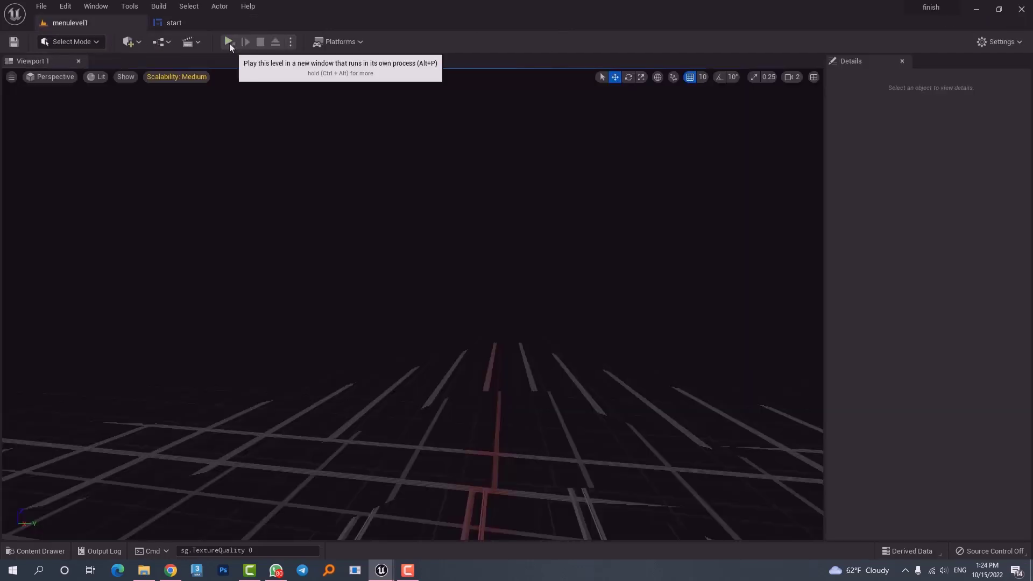
{"action": "left_click", "coordinate": [230, 42]}
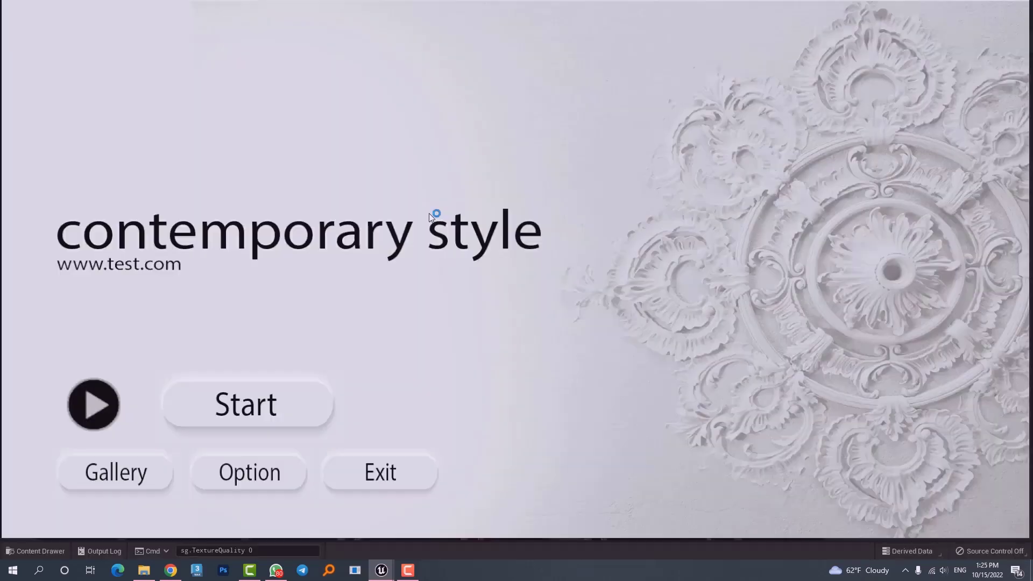
{"action": "left_click", "coordinate": [99, 411]}
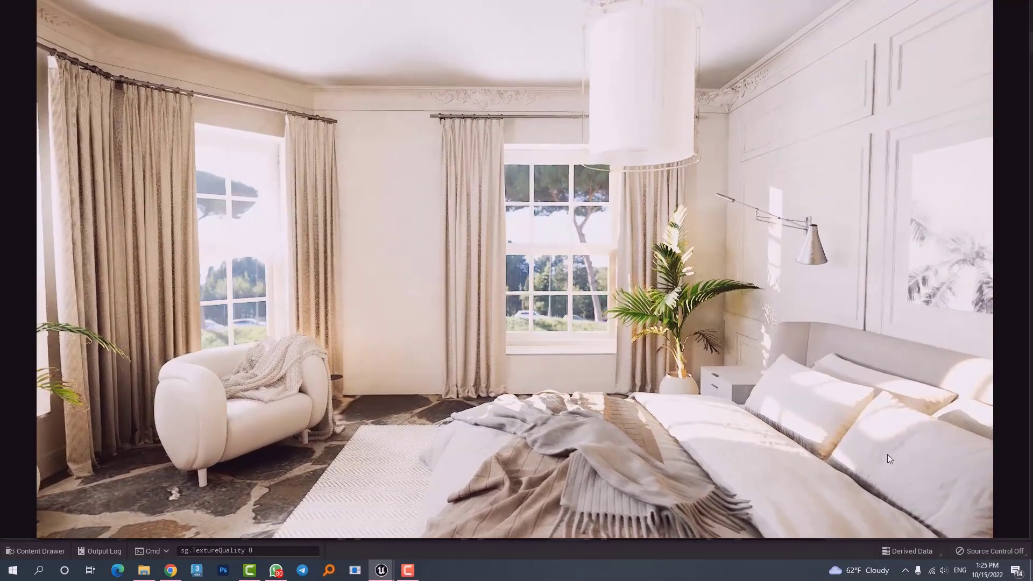
{"action": "key", "text": "Escape"}
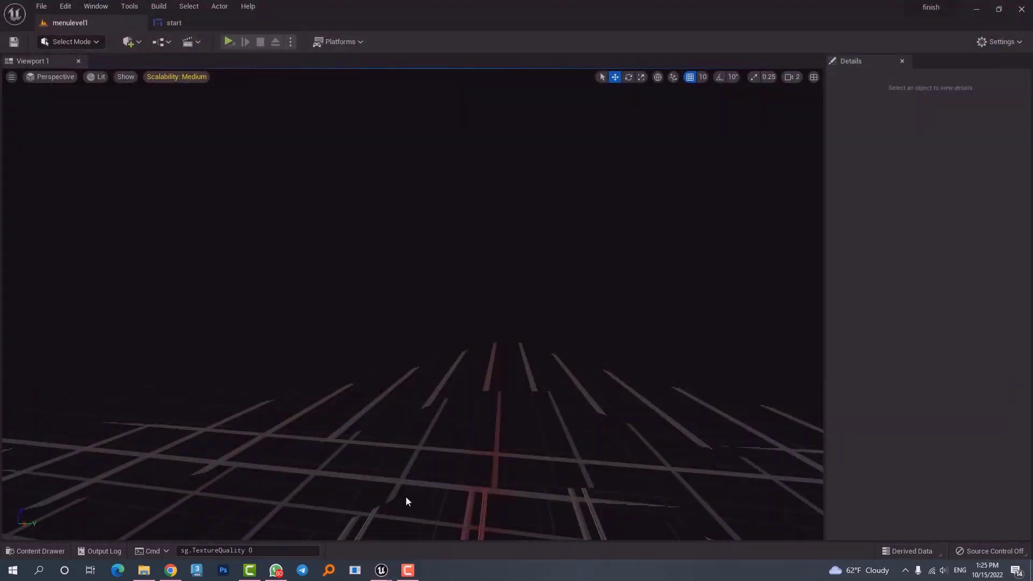
Open the loading widget and set the border's anchors to stretch across the full canvas.
{"action": "key", "text": "ctrl+space"}
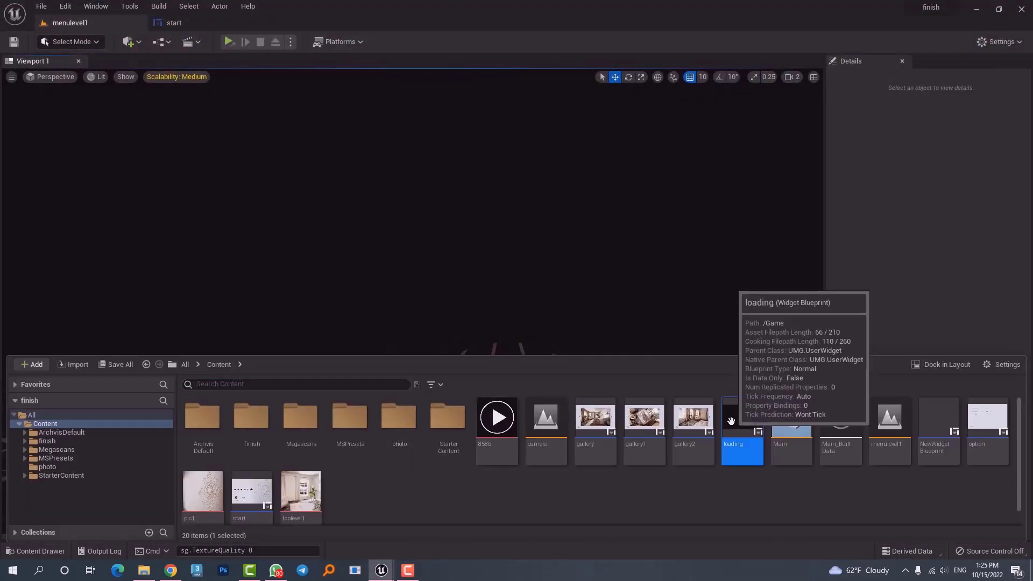
{"action": "double_click", "coordinate": [731, 421]}
{"action": "left_click", "coordinate": [486, 309]}
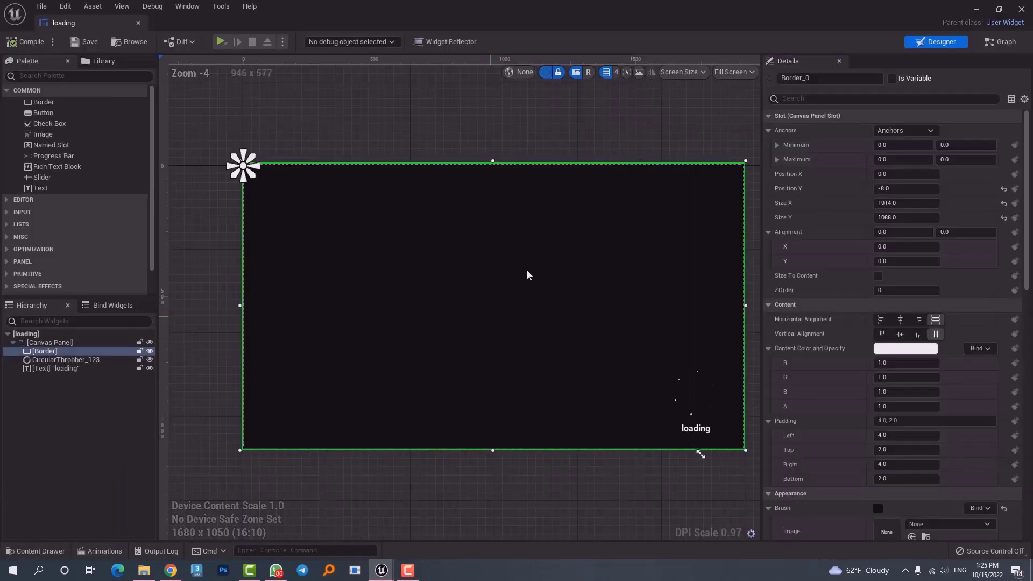
{"action": "left_click", "coordinate": [924, 134]}
{"action": "left_click", "coordinate": [997, 267]}
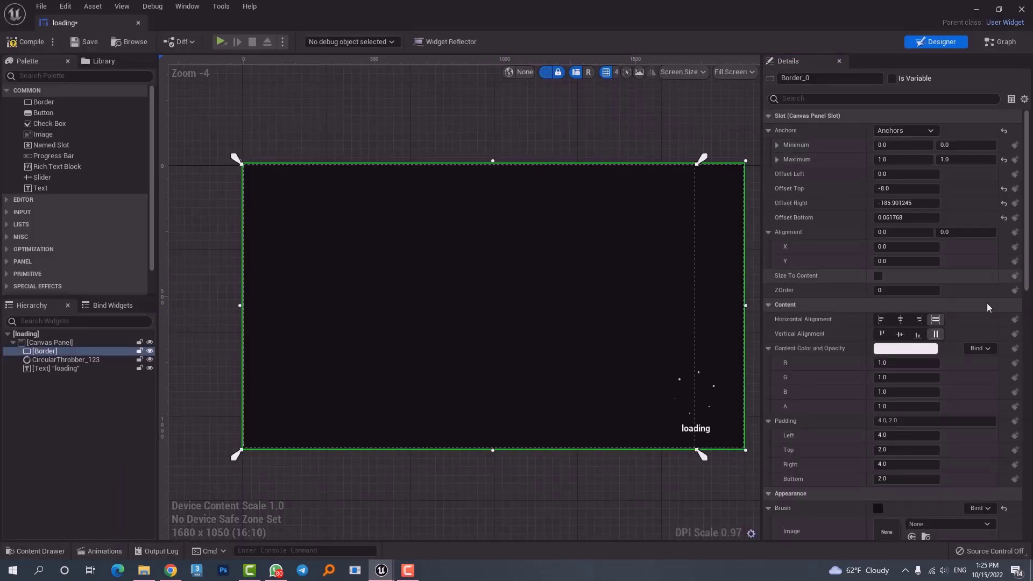
Anchor the circular throbber and the loading text to the canvas's bottom-right corner, then compile, save and close the loading widget.
{"action": "left_click", "coordinate": [689, 409]}
{"action": "left_click", "coordinate": [915, 135]}
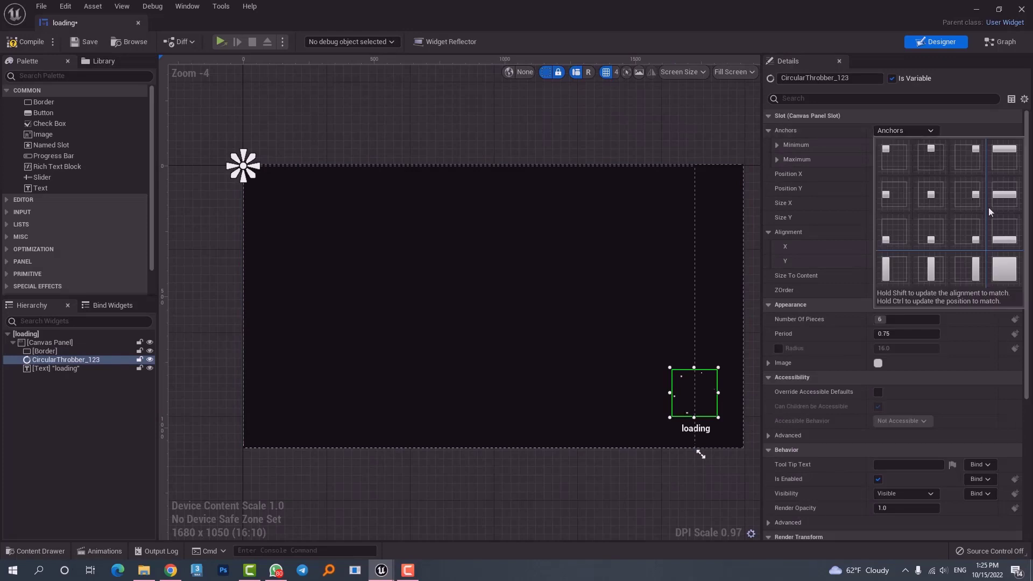
{"action": "left_click", "coordinate": [970, 234]}
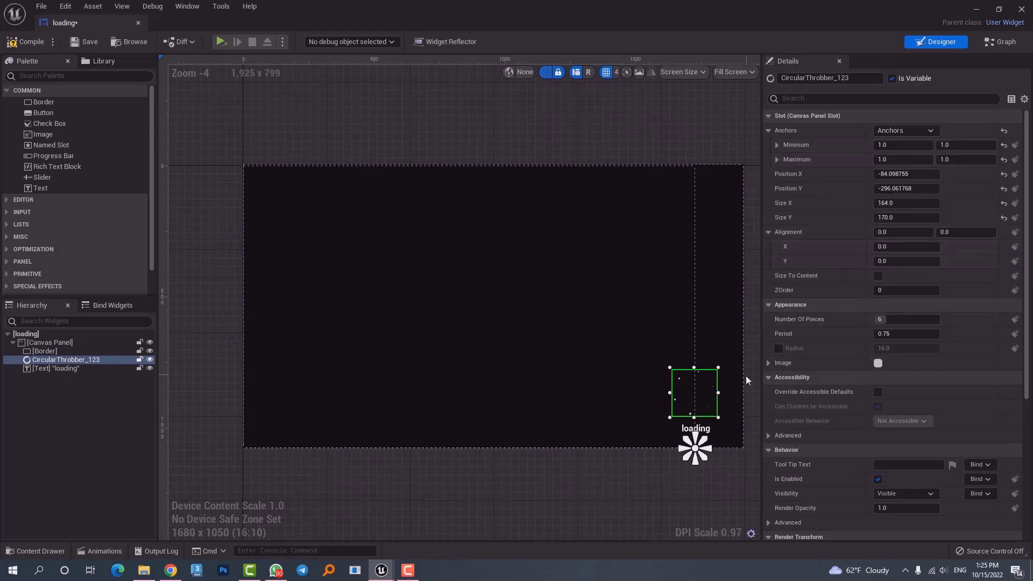
{"action": "left_click", "coordinate": [696, 429]}
{"action": "left_click", "coordinate": [914, 132]}
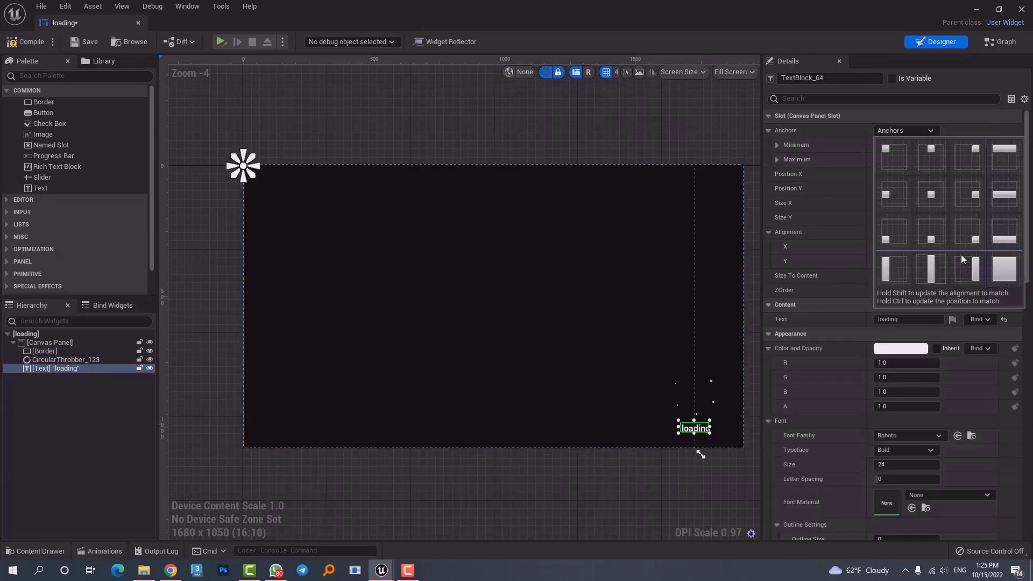
{"action": "left_click", "coordinate": [967, 234]}
{"action": "left_click", "coordinate": [625, 516]}
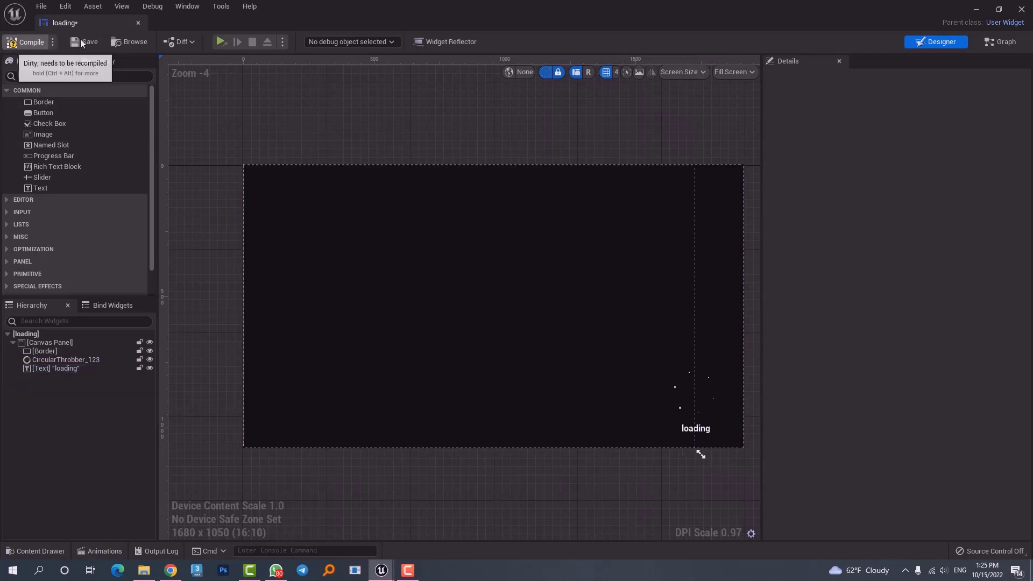
{"action": "left_click", "coordinate": [139, 23]}
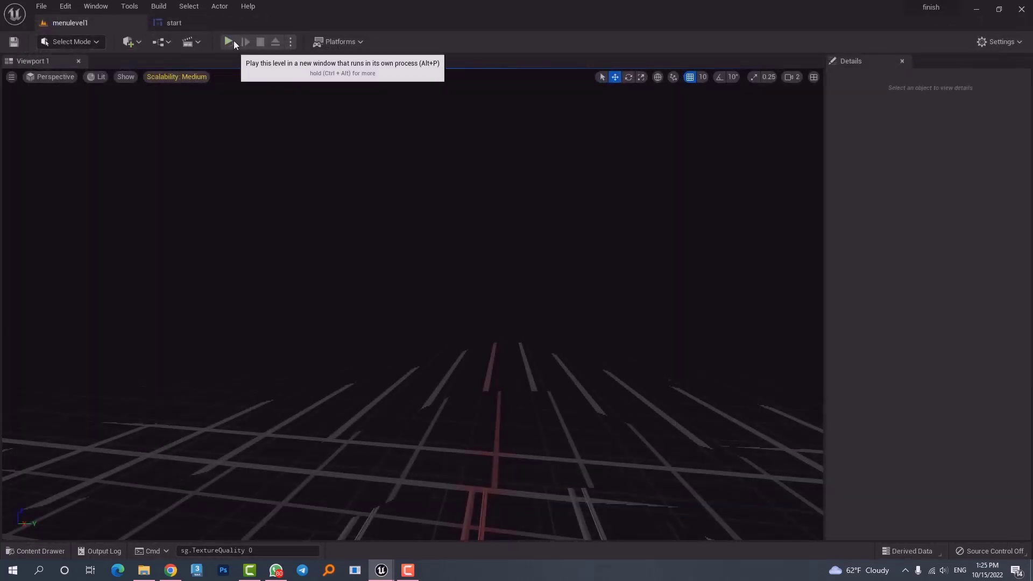
Play menulevel1 again and test the loading screen from the round play button, also with the screen resolution option set to FULL HD.
{"action": "left_click", "coordinate": [229, 41]}
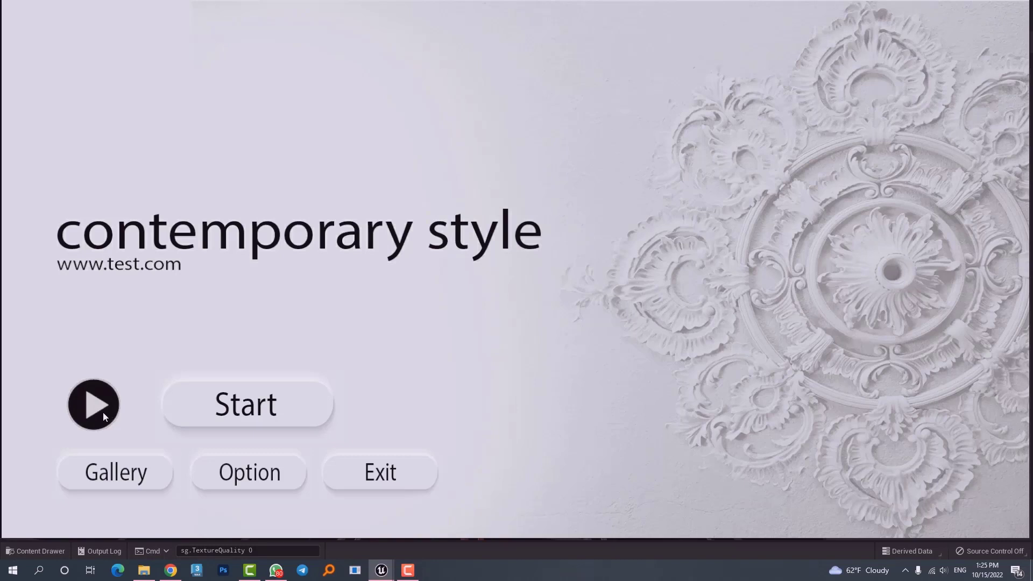
{"action": "left_click", "coordinate": [85, 409]}
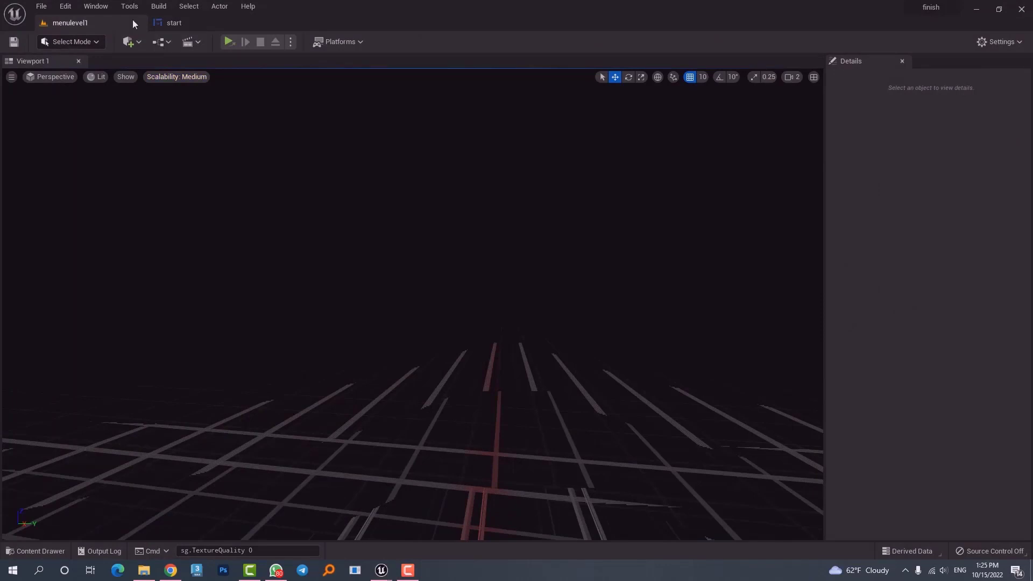
{"action": "left_click", "coordinate": [226, 44]}
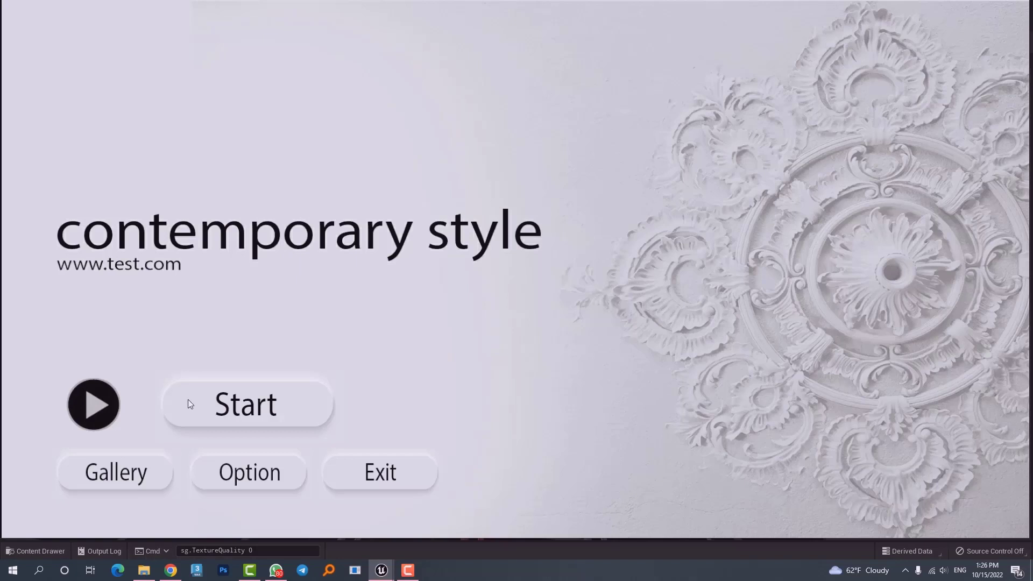
{"action": "left_click", "coordinate": [240, 482]}
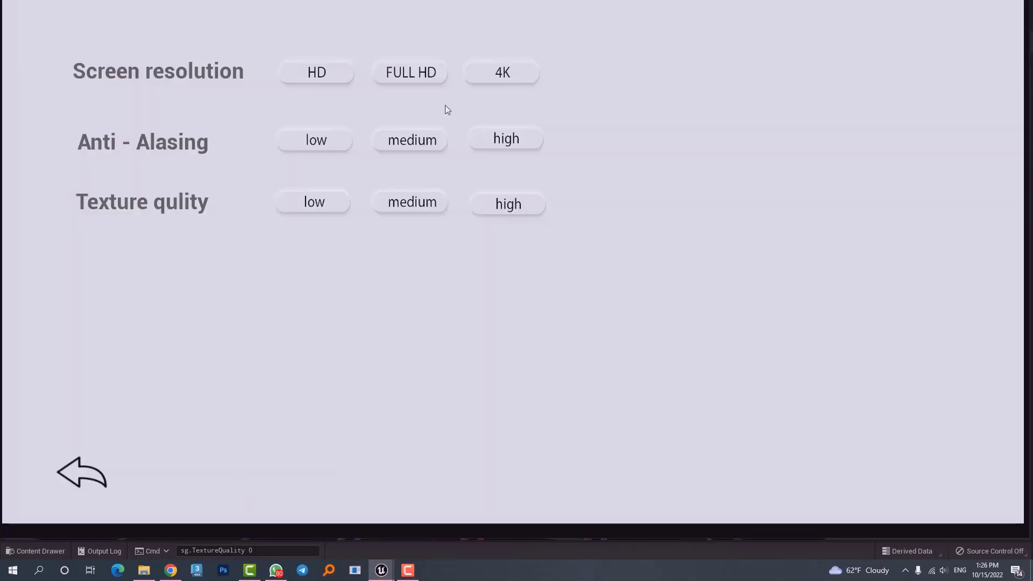
{"action": "left_click", "coordinate": [404, 76]}
{"action": "left_click", "coordinate": [87, 516]}
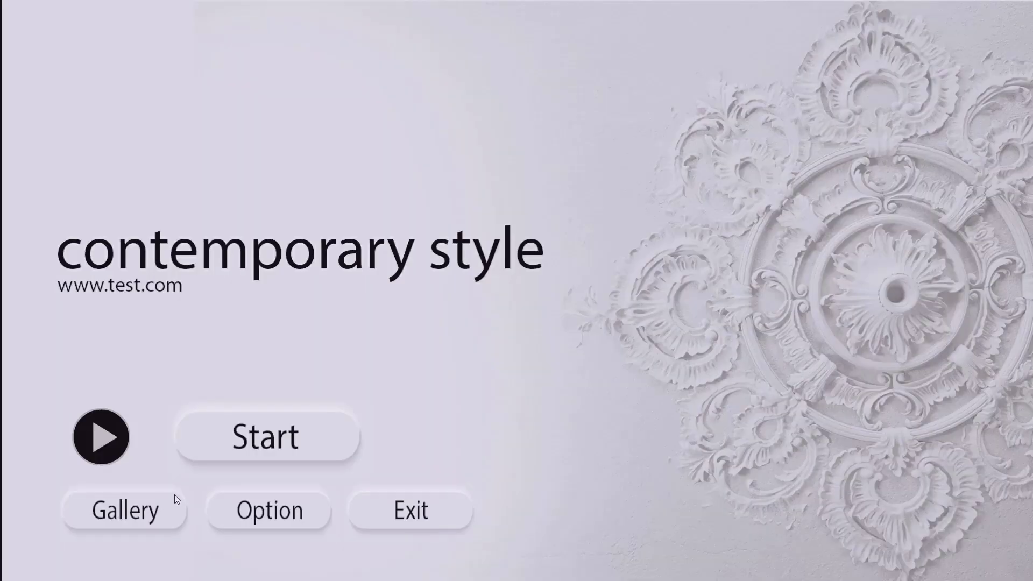
{"action": "left_click", "coordinate": [102, 437]}
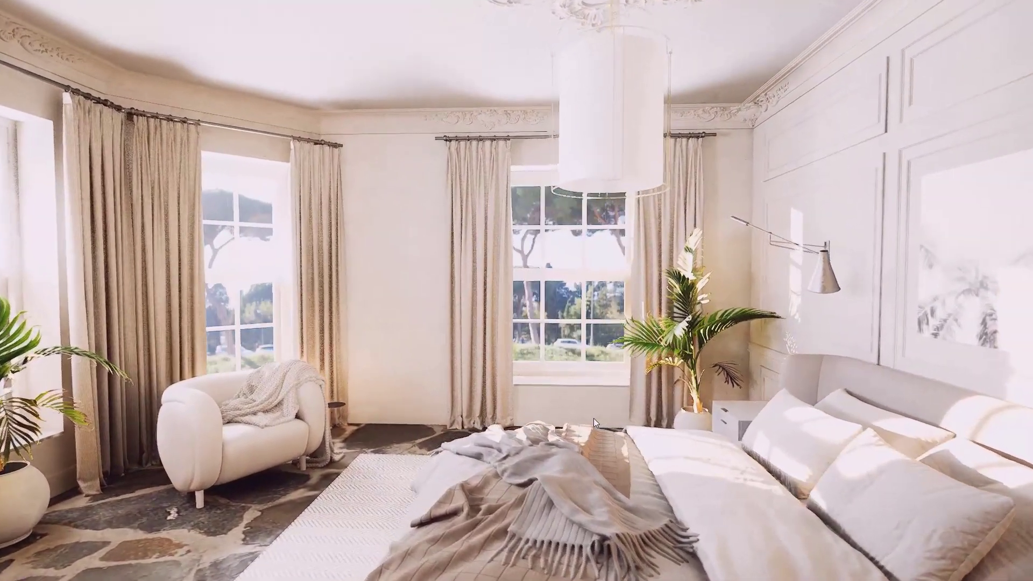
{"action": "key", "text": "Escape"}
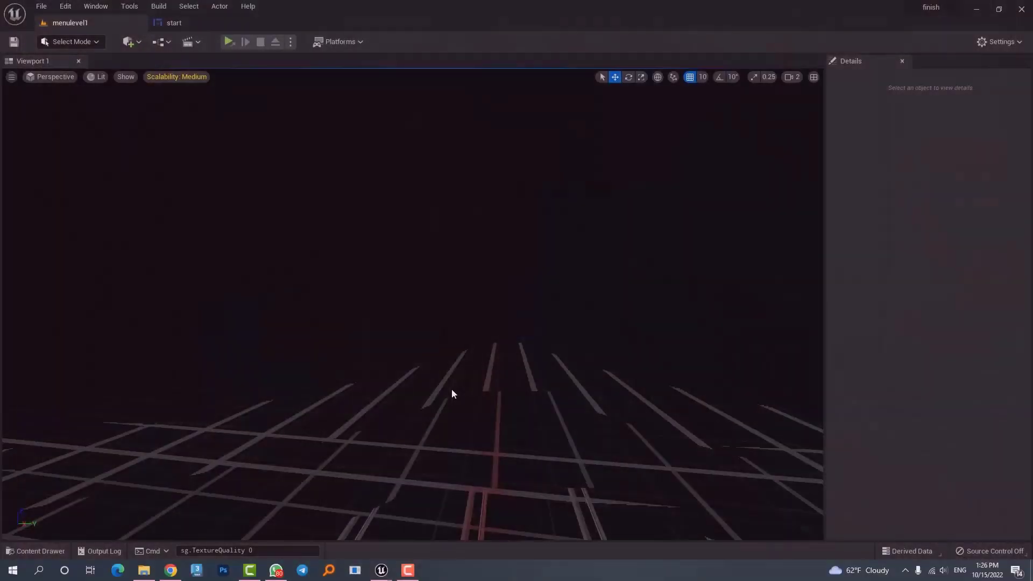
Reopen the loading widget and resize the border so that its right edge meets the canvas edge.
{"action": "left_click", "coordinate": [386, 572]}
{"action": "key", "text": "ctrl+space"}
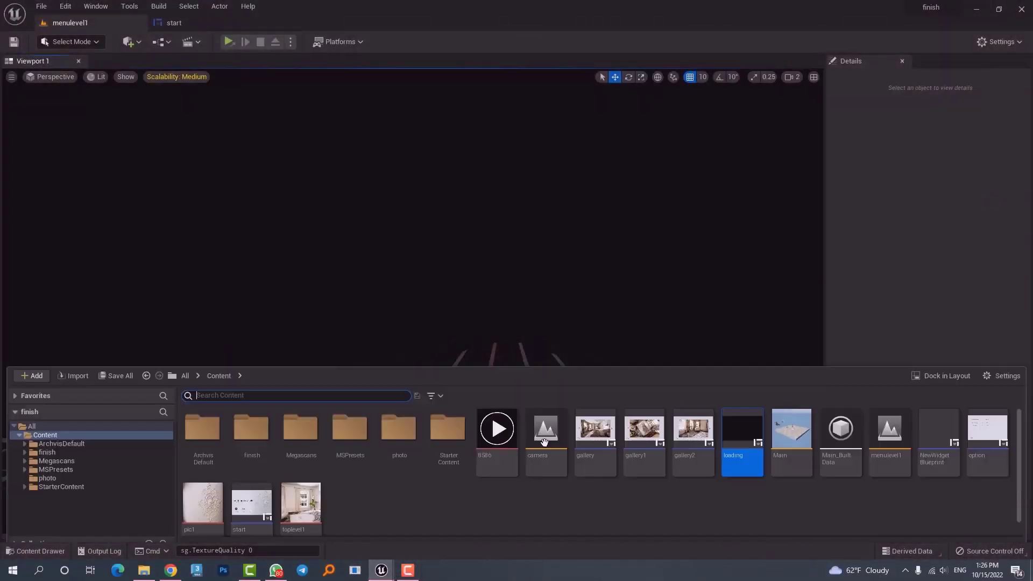
{"action": "double_click", "coordinate": [737, 434]}
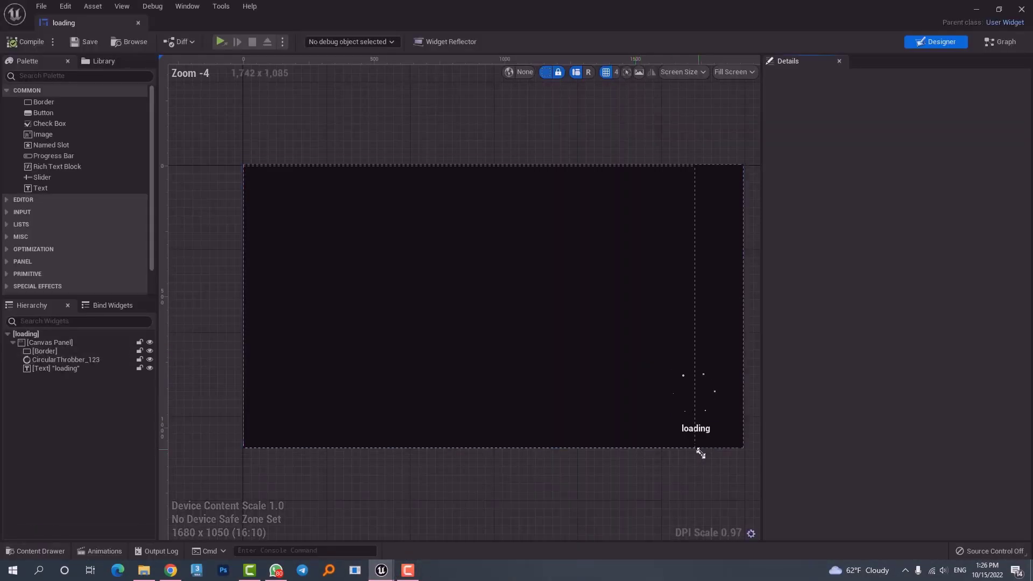
{"action": "right_click_drag", "start_coordinate": [641, 349], "coordinate": [547, 269]}
{"action": "left_click", "coordinate": [639, 346]}
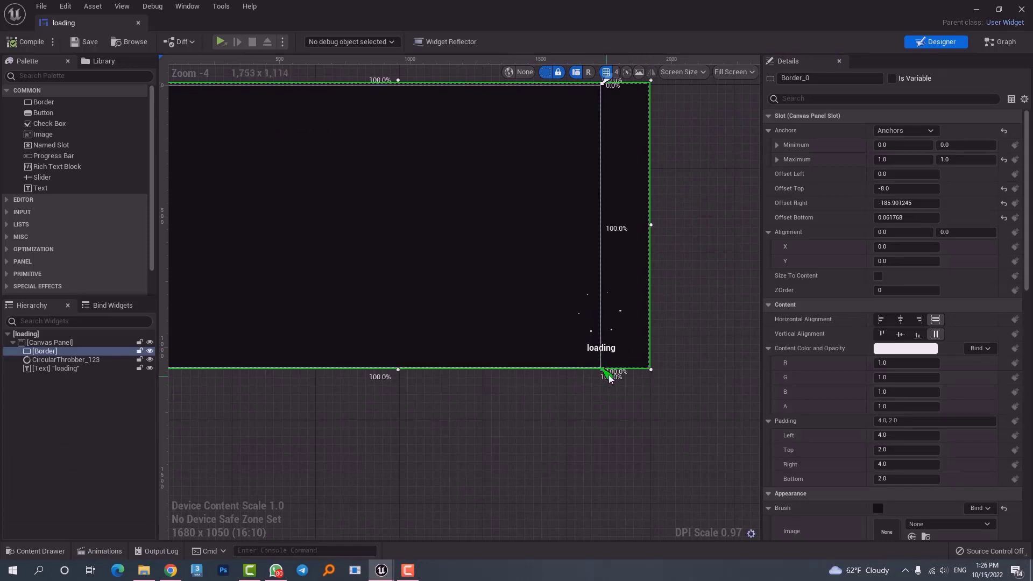
{"action": "left_click_drag", "start_coordinate": [652, 369], "coordinate": [551, 349]}
Move the circular throbber and the loading text together inward from the canvas's right edge.
{"action": "left_click", "coordinate": [604, 333]}
{"action": "left_click", "coordinate": [610, 349], "text": "ctrl"}
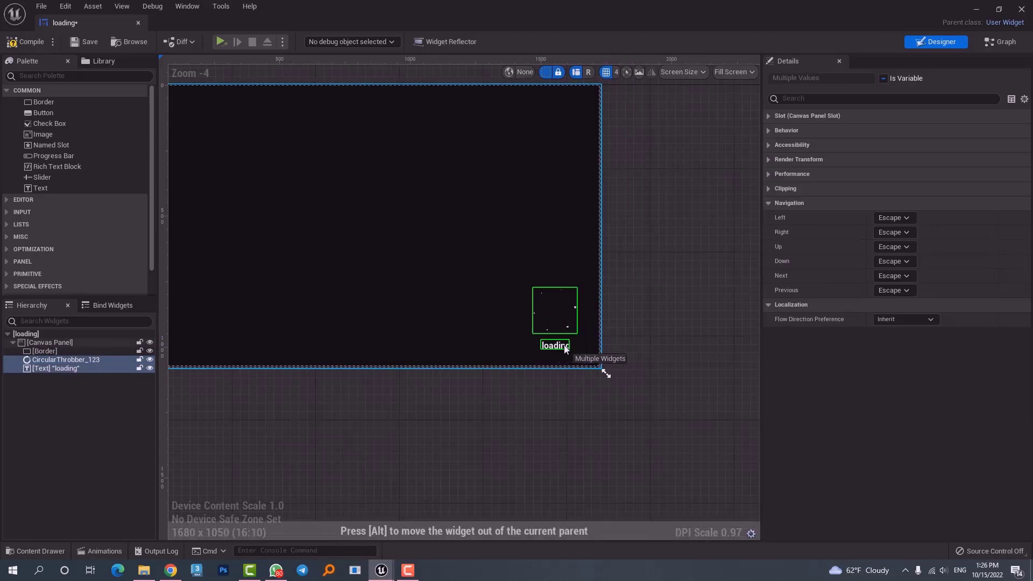
{"action": "left_click", "coordinate": [651, 277]}
Resize the loading widget's preview canvas to 1920 x 1080, then compile, save and close the widget.
{"action": "scroll", "coordinate": [500, 353], "scroll_direction": "down", "scroll_amount": 4}
{"action": "scroll", "coordinate": [512, 315], "scroll_direction": "up", "scroll_amount": 2}
{"action": "scroll", "coordinate": [513, 316], "scroll_direction": "up", "scroll_amount": 2}
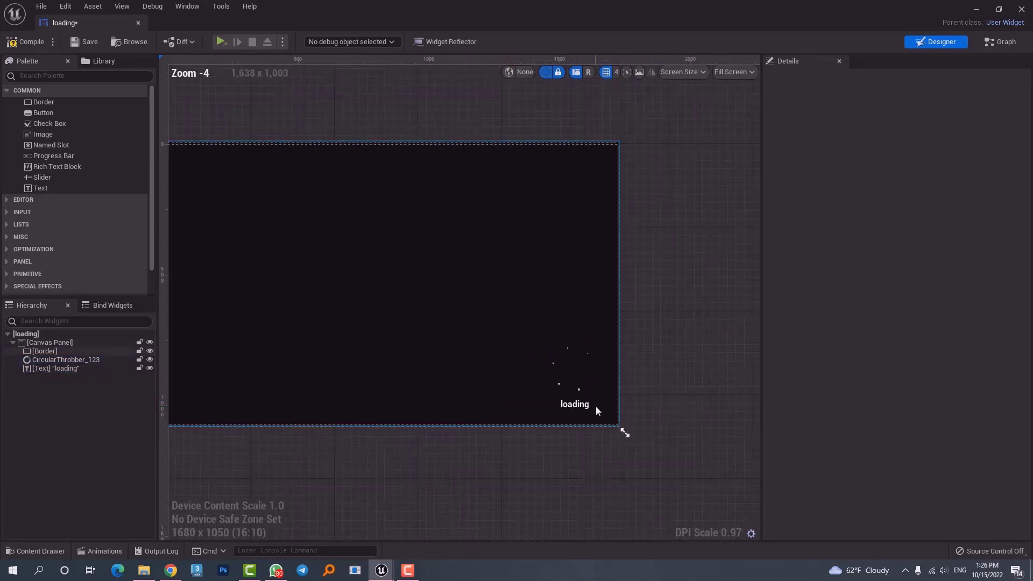
{"action": "left_click_drag", "start_coordinate": [623, 431], "coordinate": [689, 440]}
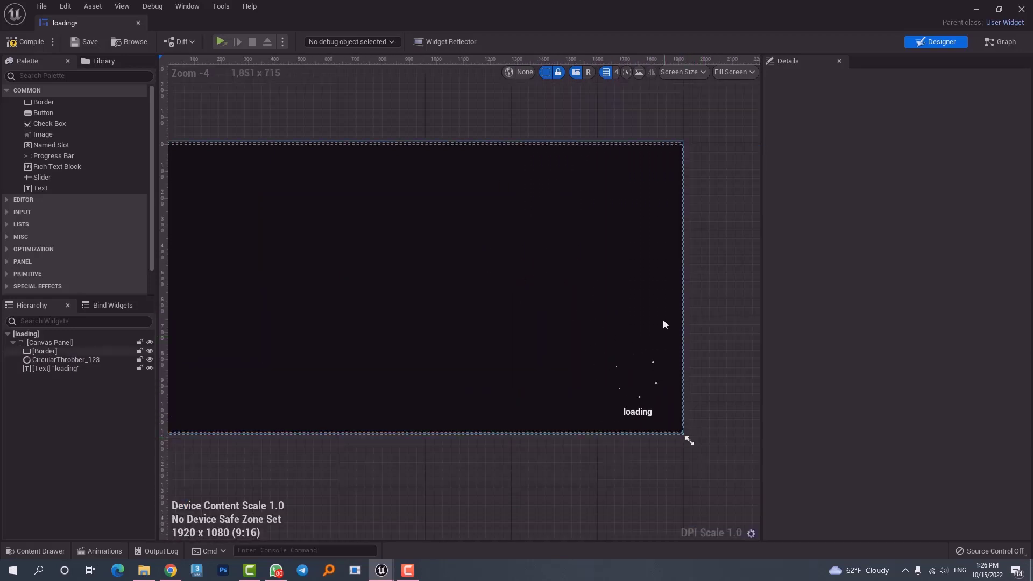
{"action": "scroll", "coordinate": [662, 318], "scroll_direction": "down", "scroll_amount": 2}
{"action": "scroll", "coordinate": [626, 331], "scroll_direction": "up", "scroll_amount": 2}
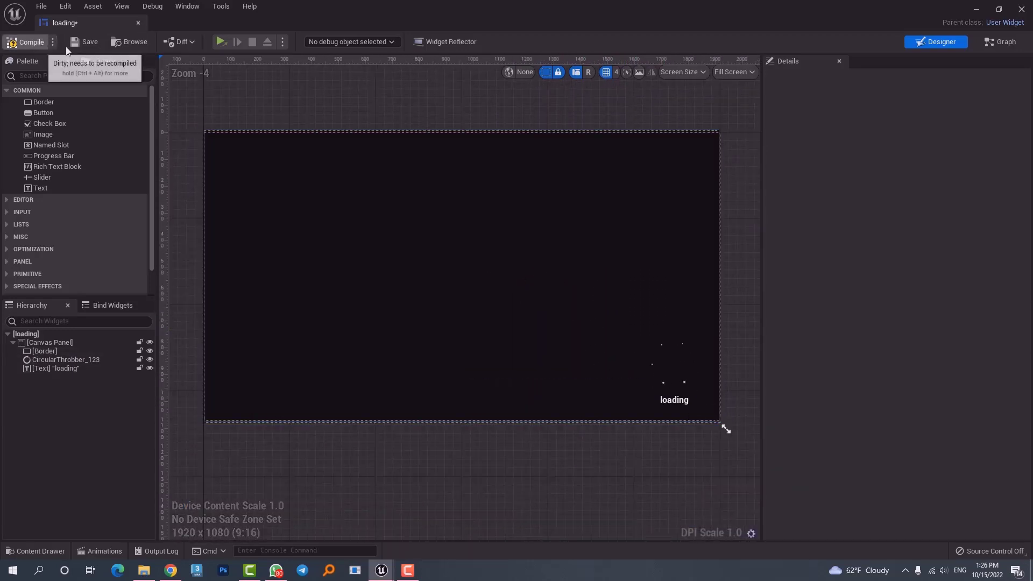
{"action": "left_click", "coordinate": [138, 23]}
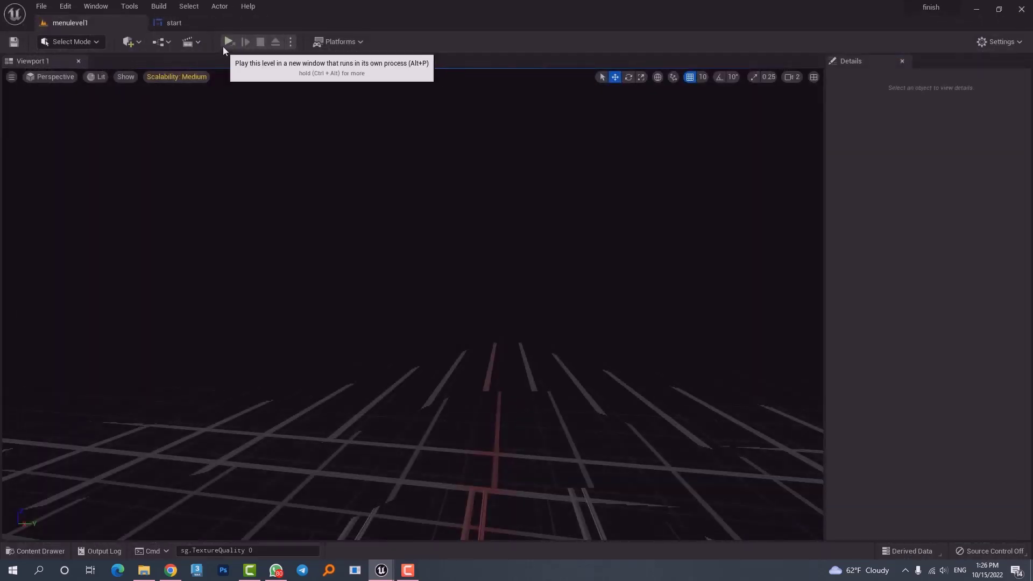
Play menulevel1 and test the resized loading screen through the start menu's round play button, then end the session.
{"action": "left_click", "coordinate": [223, 47]}
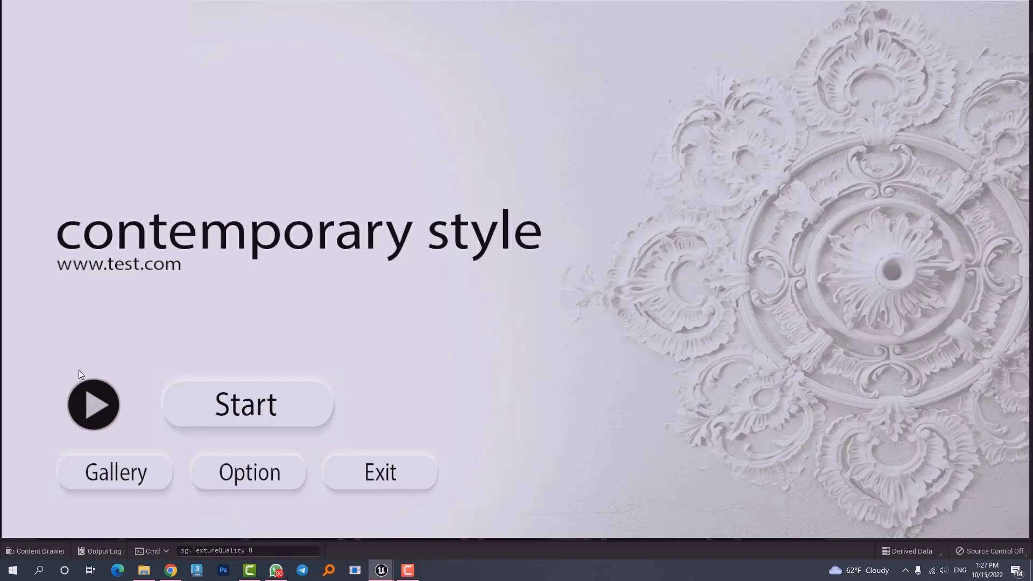
{"action": "left_click", "coordinate": [106, 408]}
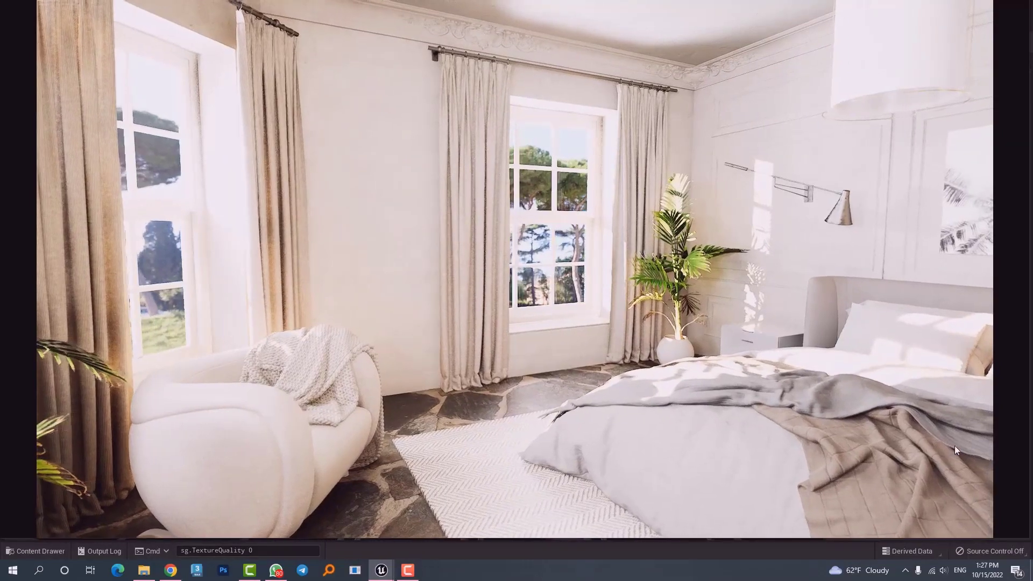
{"action": "key", "text": "Escape"}
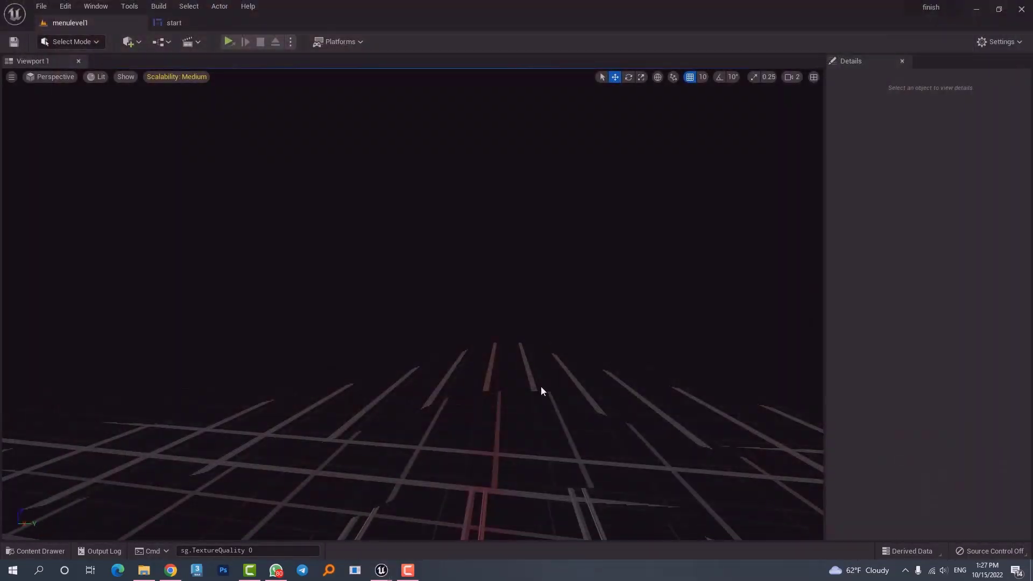
Show the start widget's menu layout in Designer mode.
{"action": "left_click", "coordinate": [161, 29]}
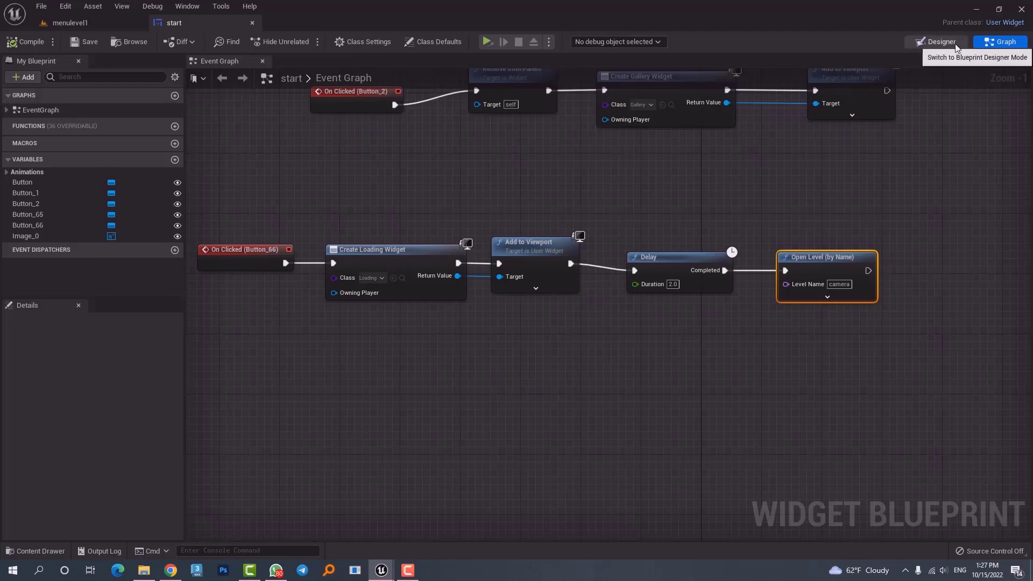
{"action": "left_click", "coordinate": [938, 42]}
{"action": "scroll", "coordinate": [490, 311], "scroll_direction": "up", "scroll_amount": 1}
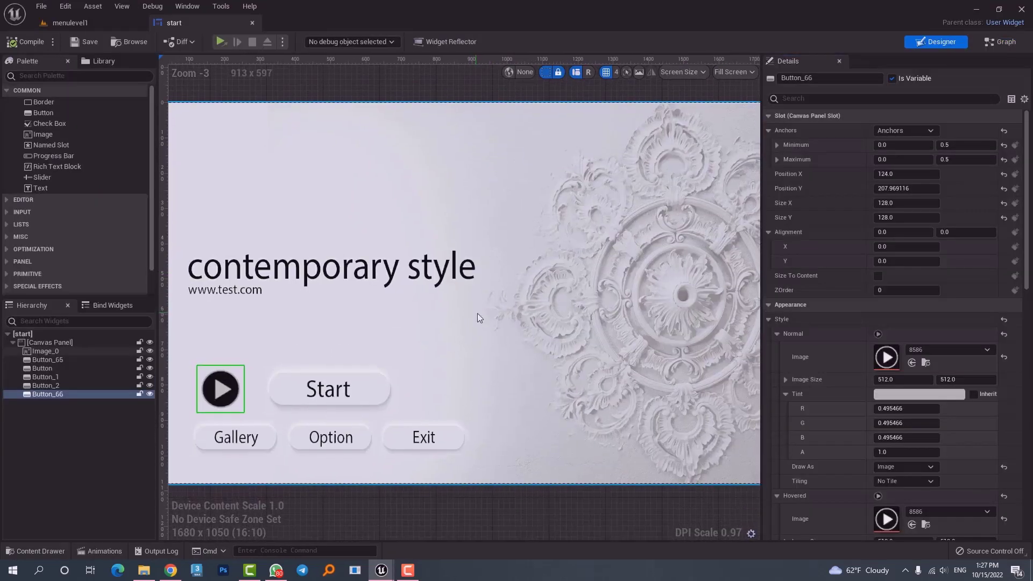
Inspect the start widget's full canvas, selecting its background image and the round play button.
{"action": "scroll", "coordinate": [476, 317], "scroll_direction": "down", "scroll_amount": 1}
{"action": "left_click", "coordinate": [532, 441]}
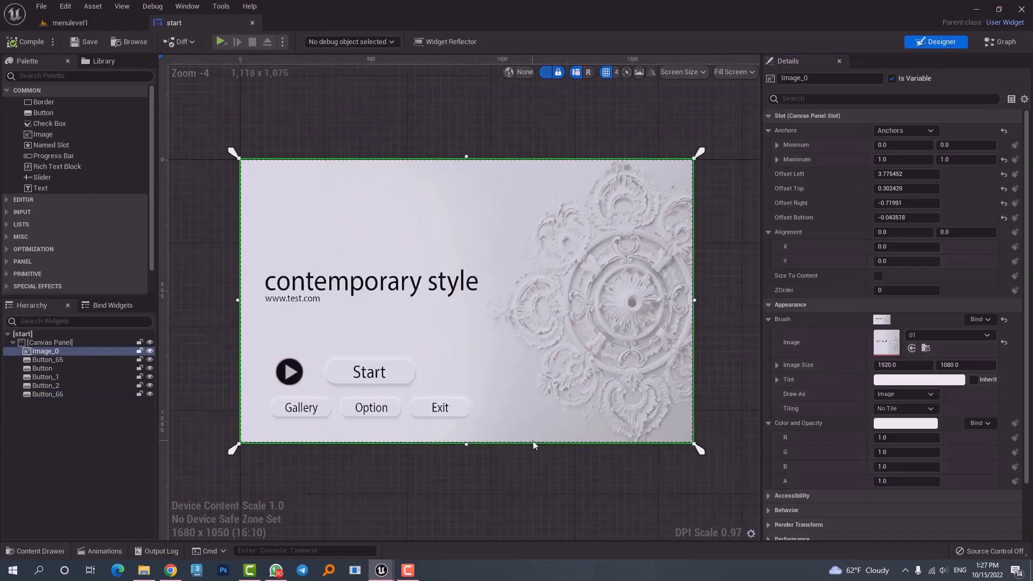
{"action": "left_click", "coordinate": [538, 472]}
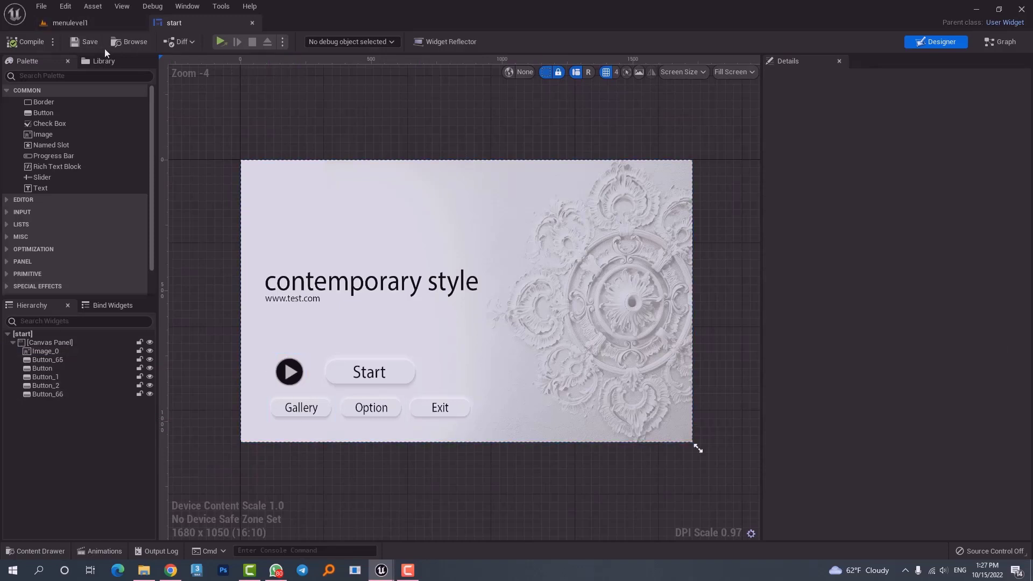
{"action": "left_click", "coordinate": [301, 374]}
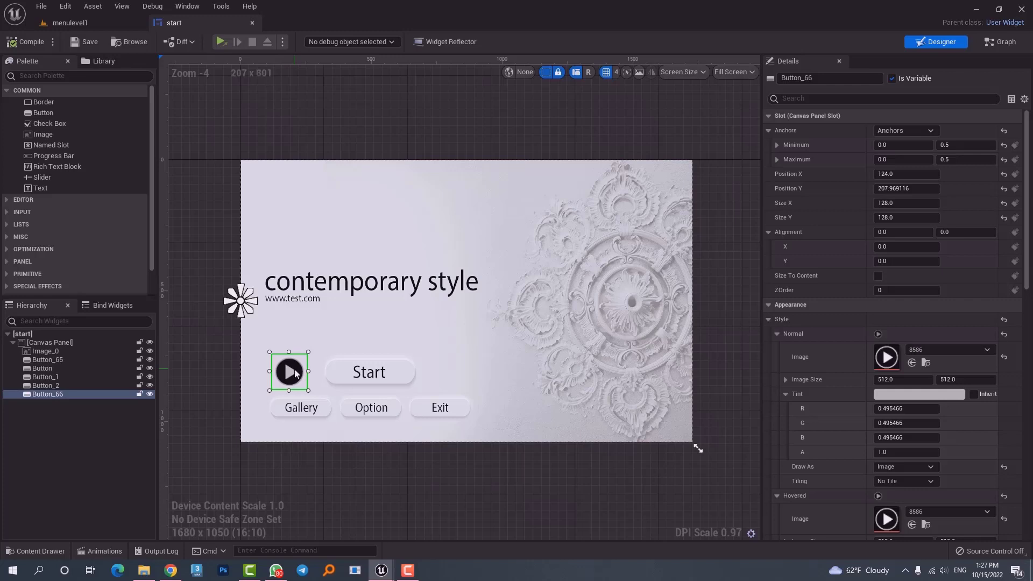
Review the nodes that show the start widget in menulevel1's Level Blueprint, then close it and return to the start widget's layout.
{"action": "left_click", "coordinate": [108, 24]}
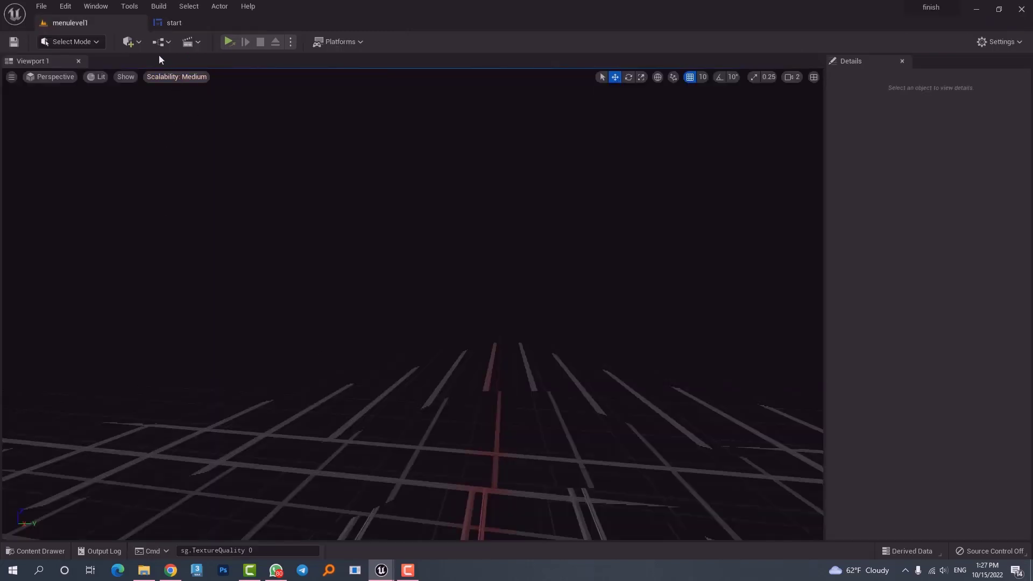
{"action": "left_click", "coordinate": [138, 43]}
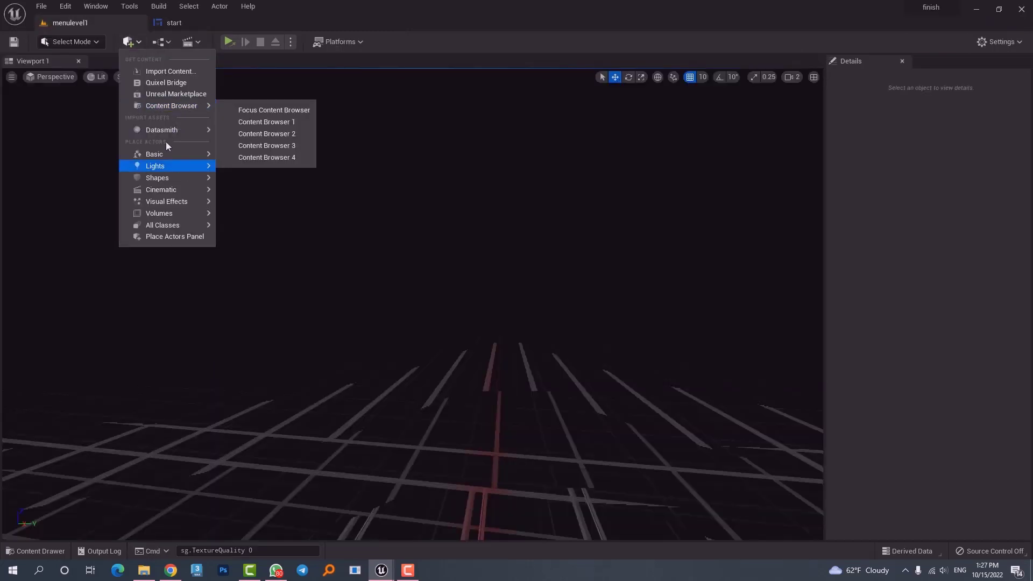
{"action": "left_click", "coordinate": [162, 41]}
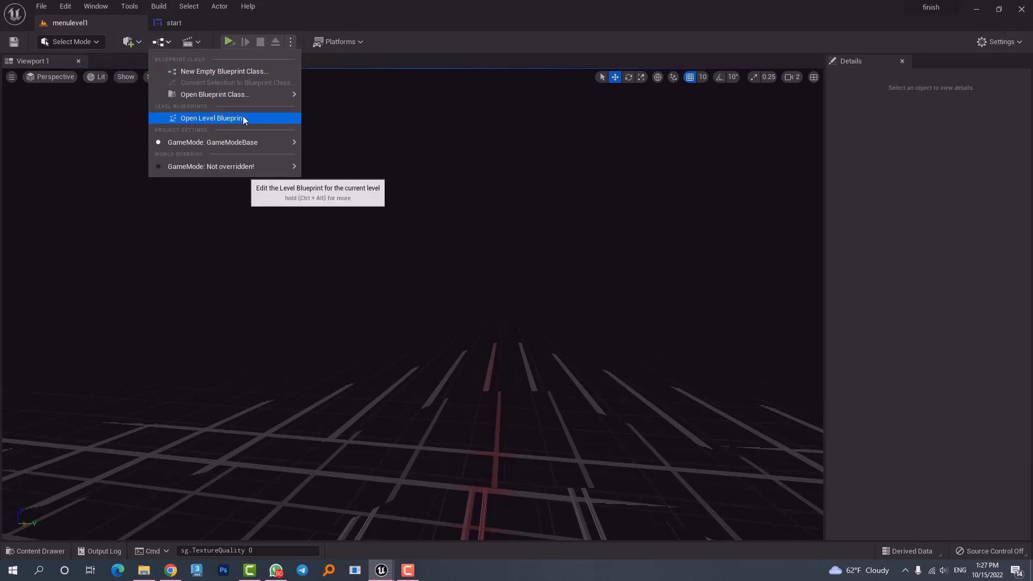
{"action": "left_click", "coordinate": [218, 119]}
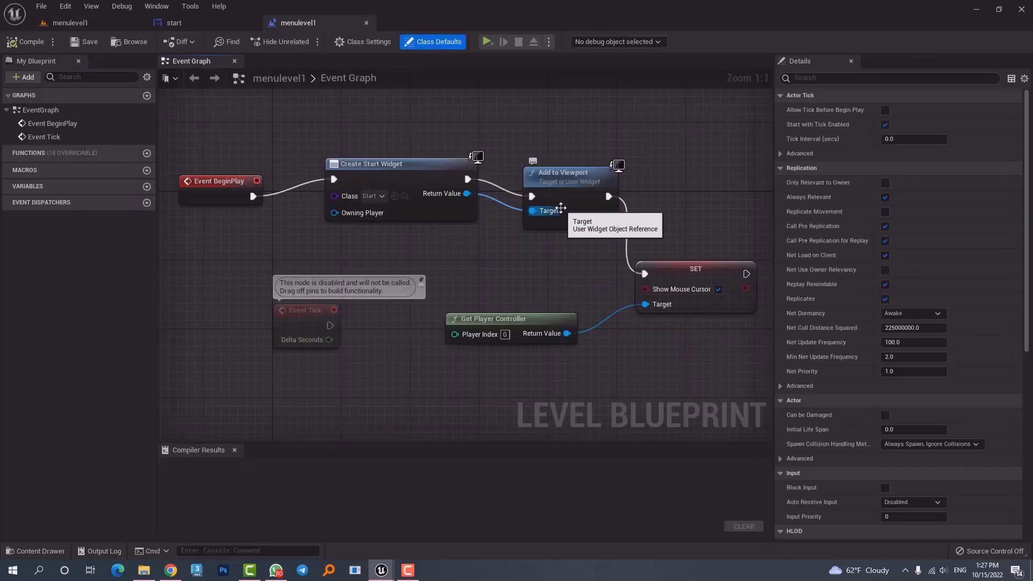
{"action": "left_click", "coordinate": [366, 23]}
{"action": "left_click", "coordinate": [406, 152]}
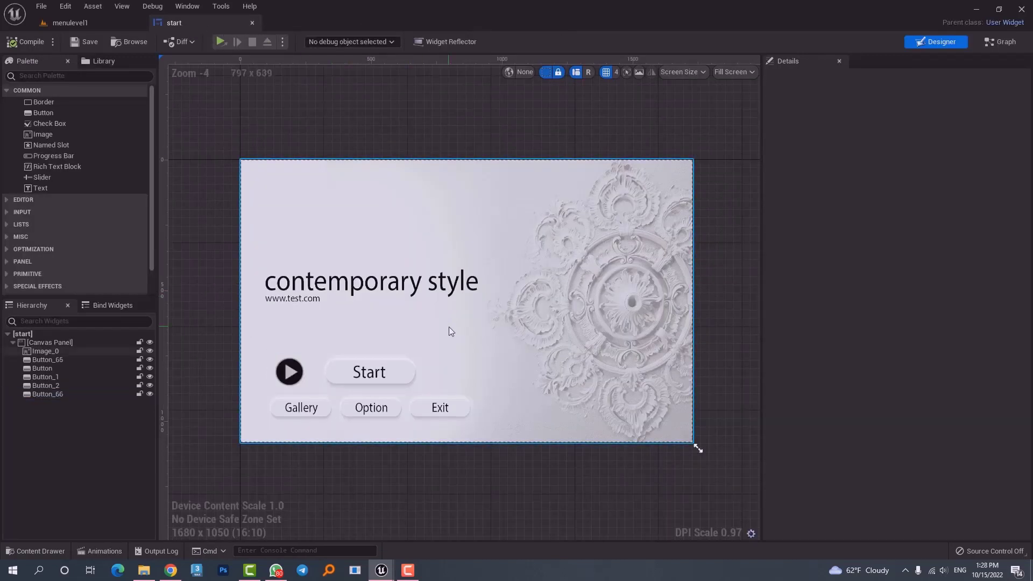
{"action": "scroll", "coordinate": [450, 328], "scroll_direction": "up", "scroll_amount": 1}
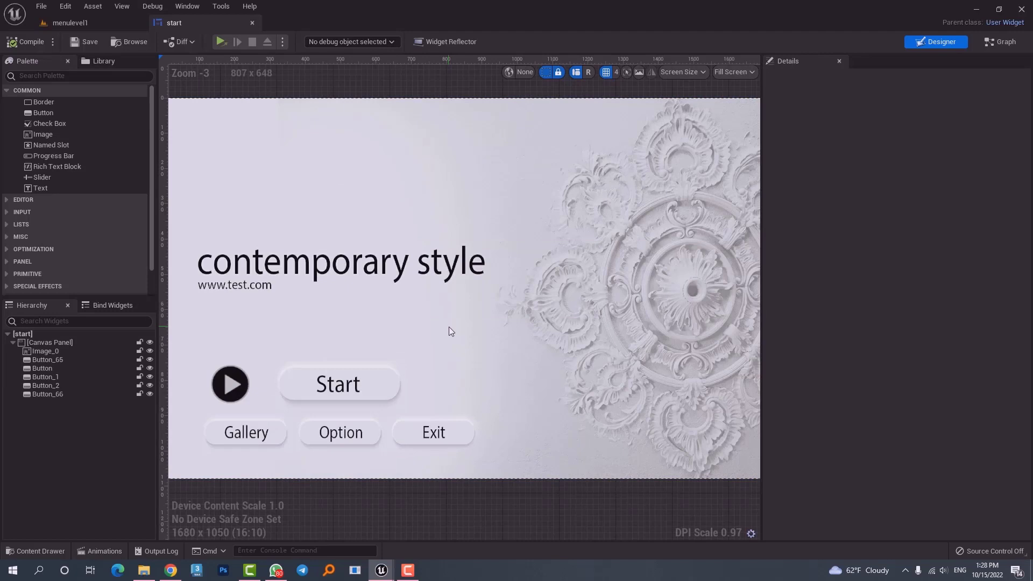